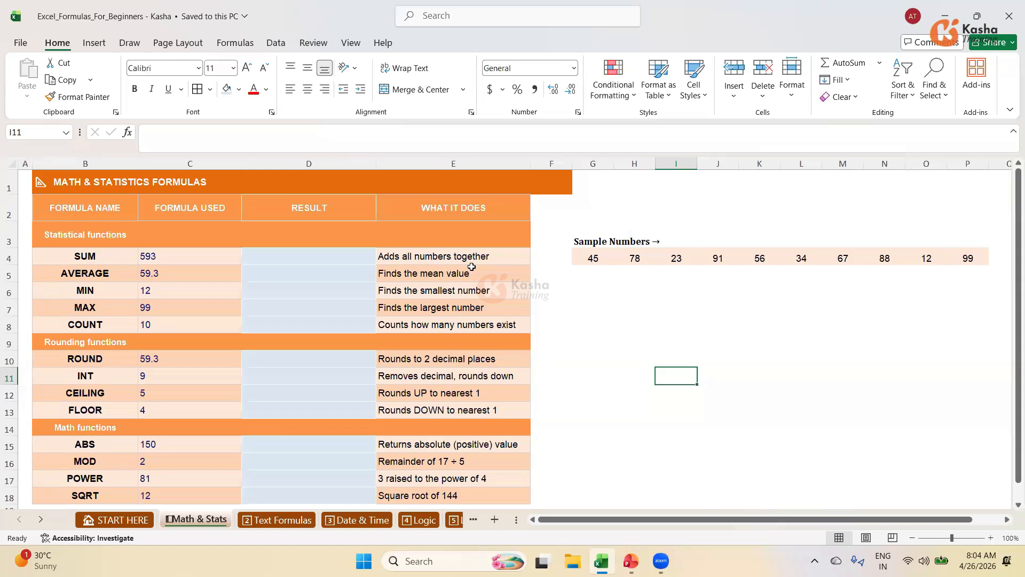
Enter a SUM formula in D4 that adds the sample numbers in G4:P4
left_click(321, 261)
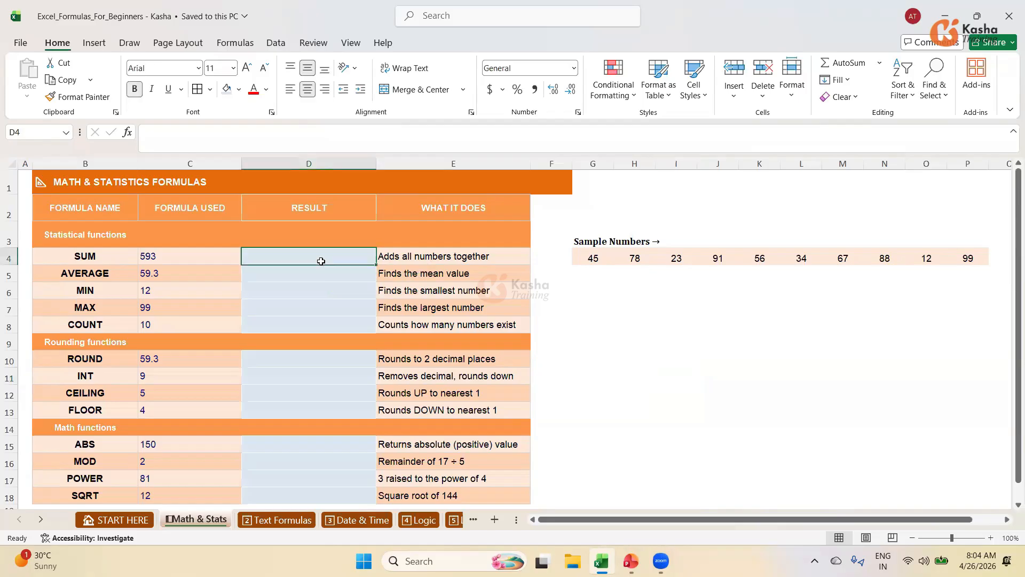
type("=")
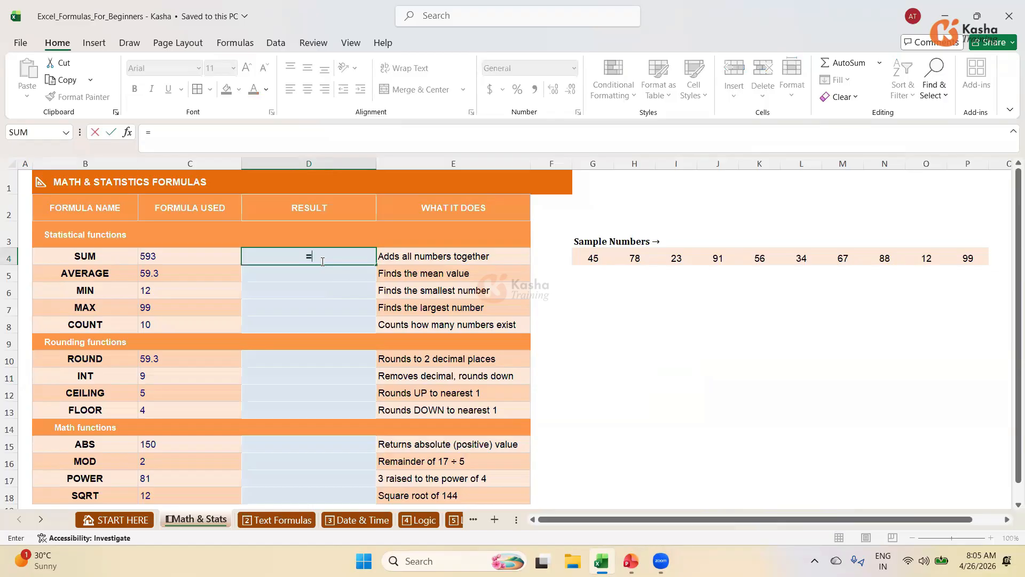
type("SUM(")
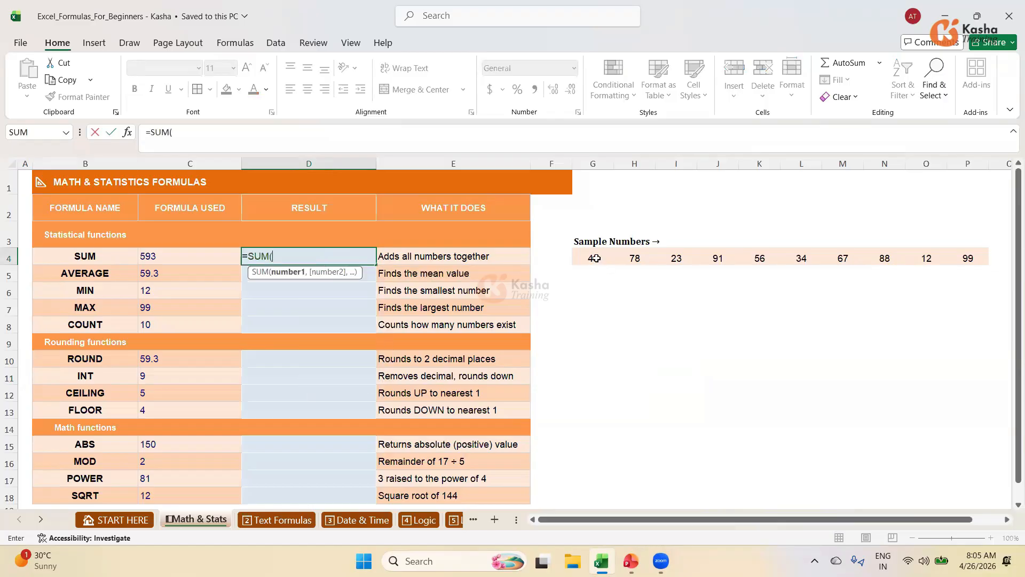
left_click_drag(595, 258, 967, 258)
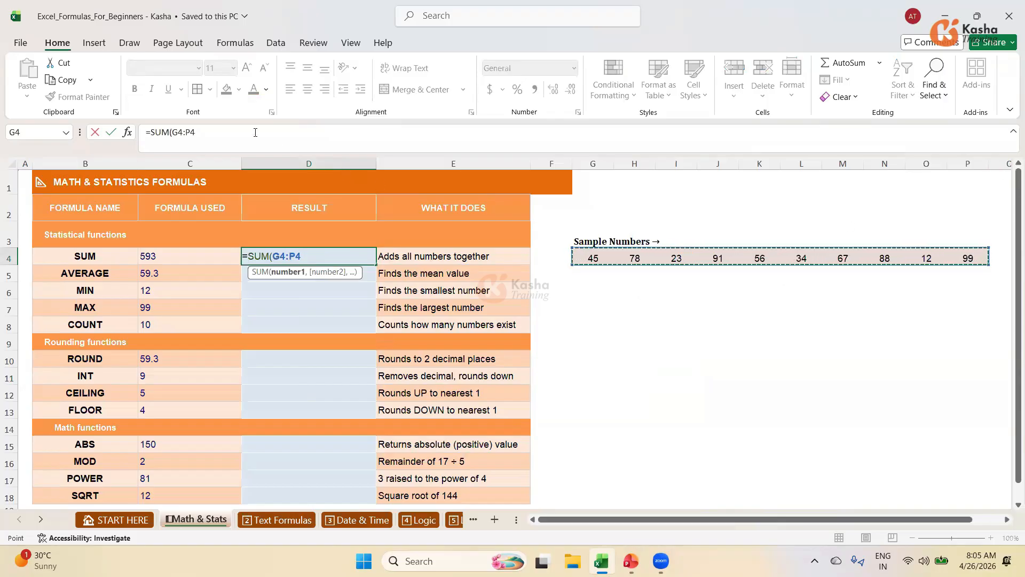
key("Return")
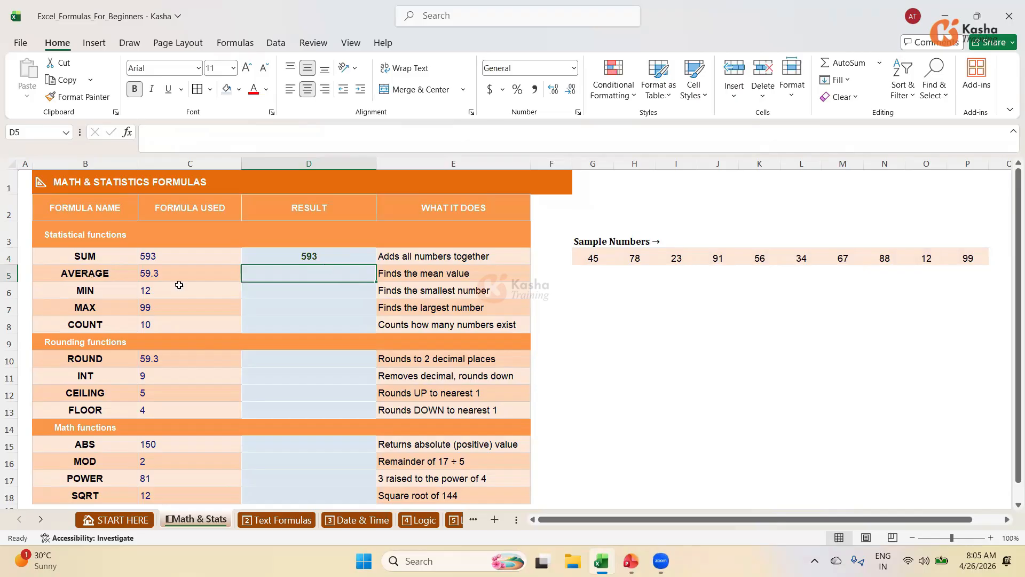
Enter an AVERAGE formula in D5 that calculates the mean of the sample numbers in G4:P4
type("=AVER")
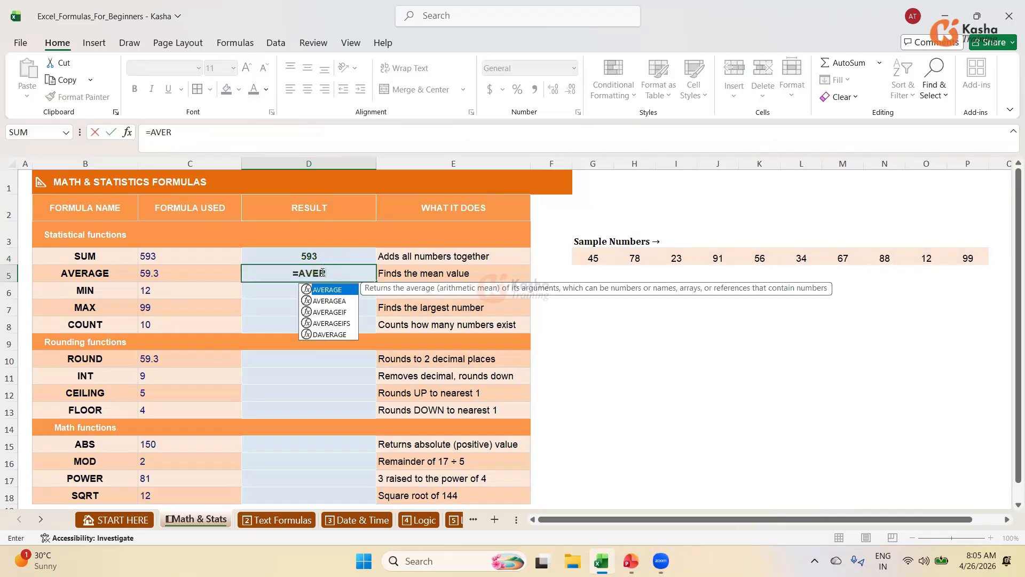
double_click(346, 293)
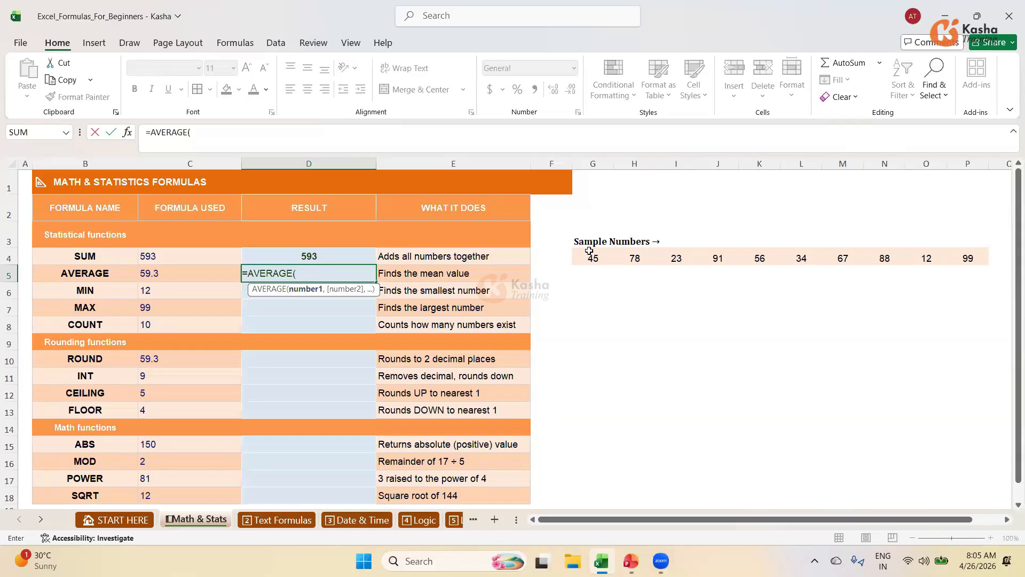
left_click_drag(593, 258, 981, 258)
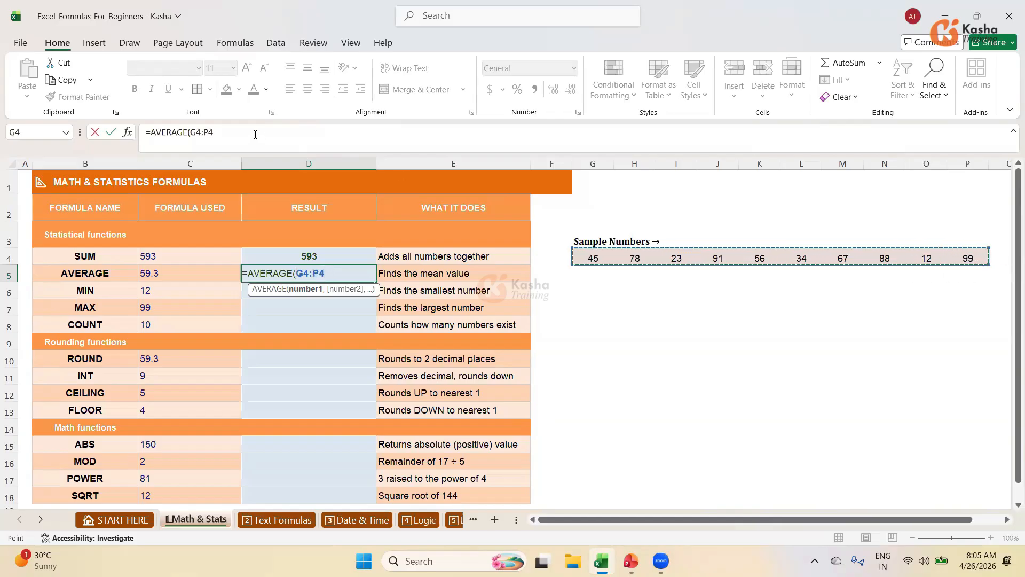
type(")")
key("Return")
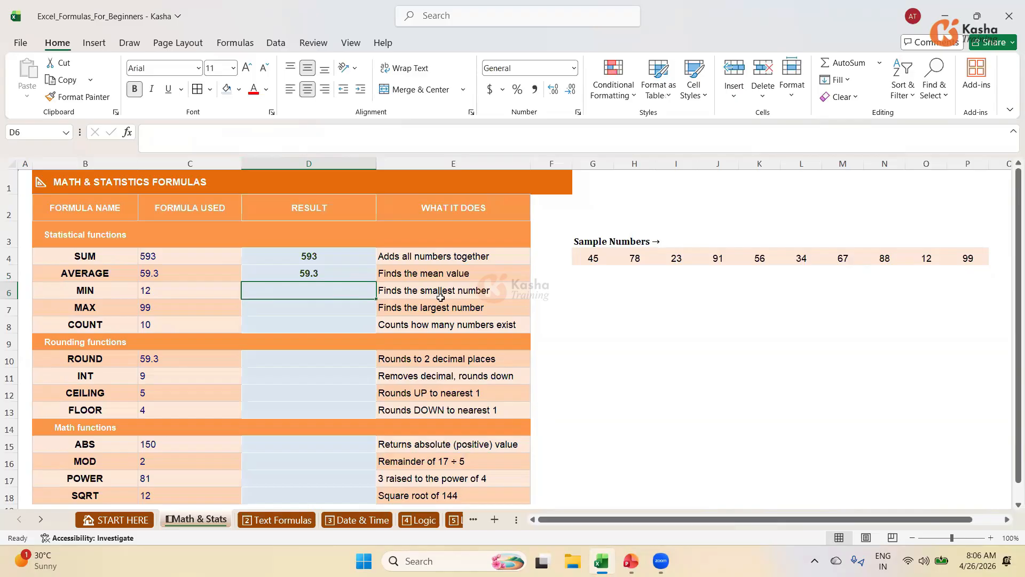
Enter a MIN formula in D6 that finds the smallest of the sample numbers in G4:P4
type("=")
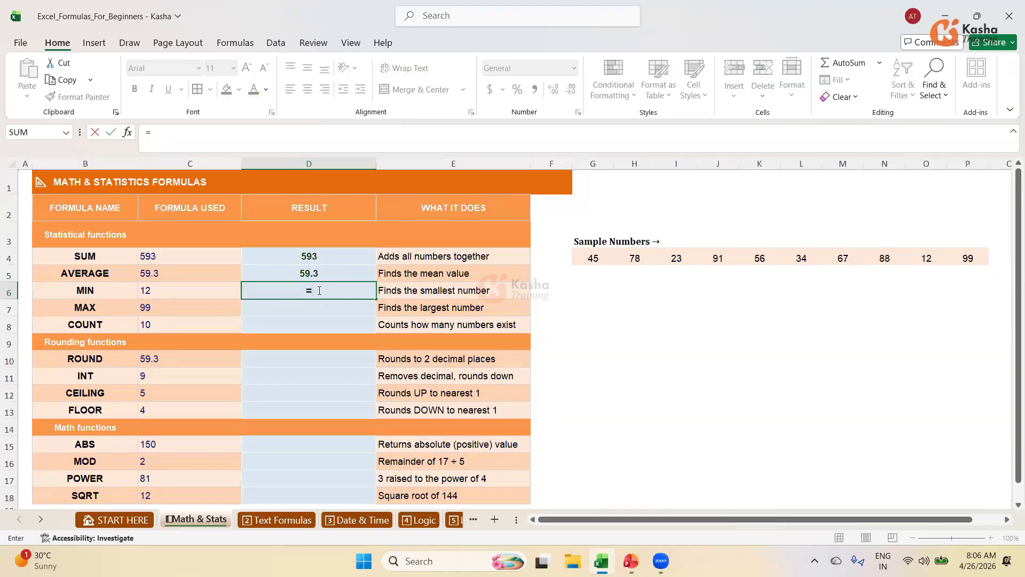
type("MIN(")
left_click(614, 257)
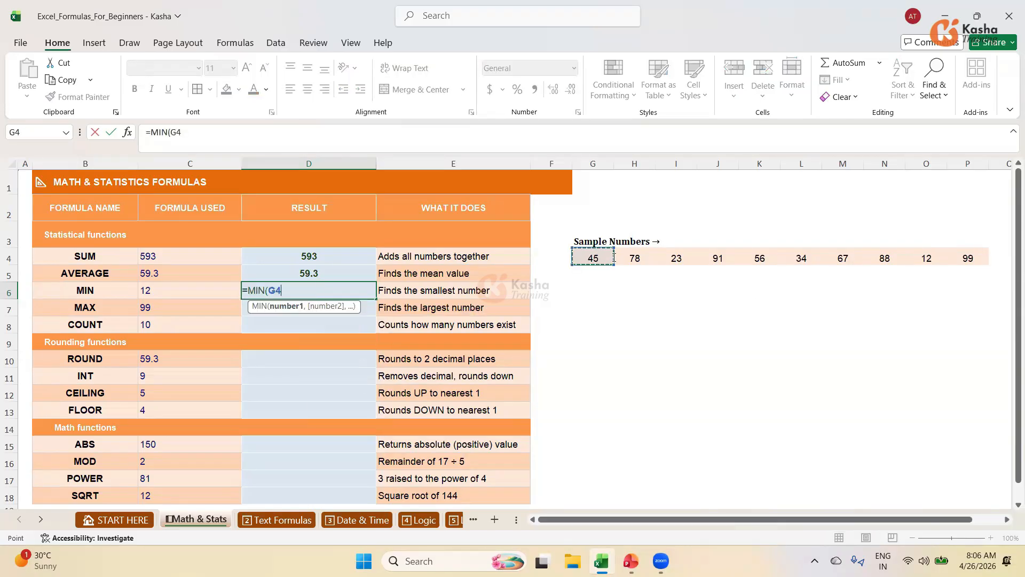
left_click_drag(614, 257, 964, 260)
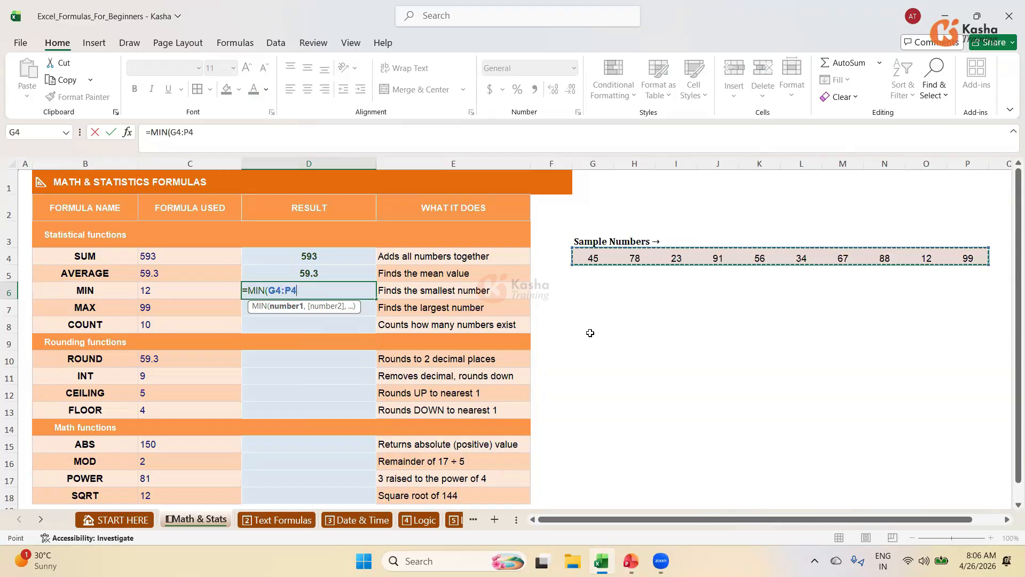
key("Return")
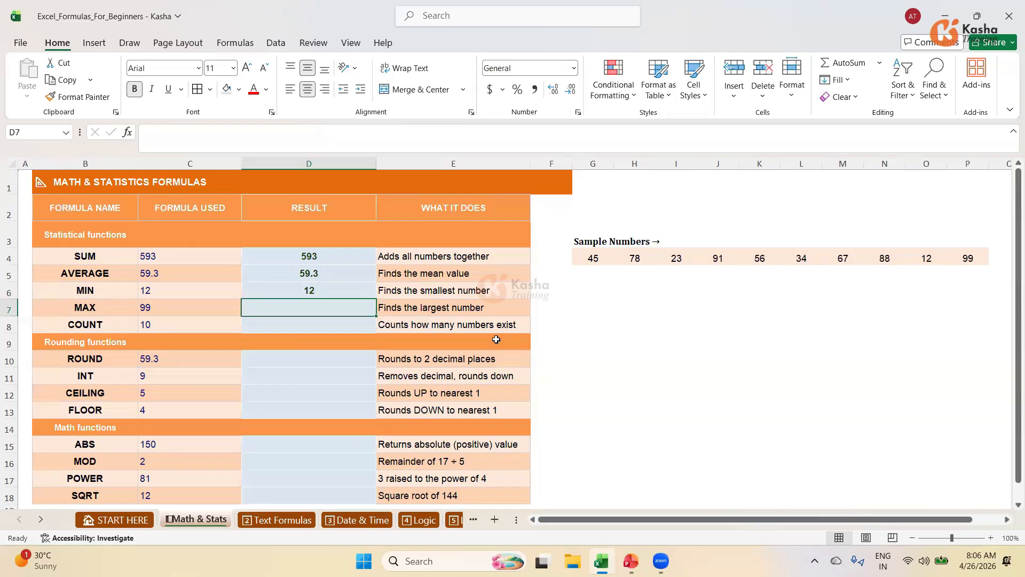
Enter a MAX formula in D7 that finds the largest of the sample numbers in G4:P4
type("=")
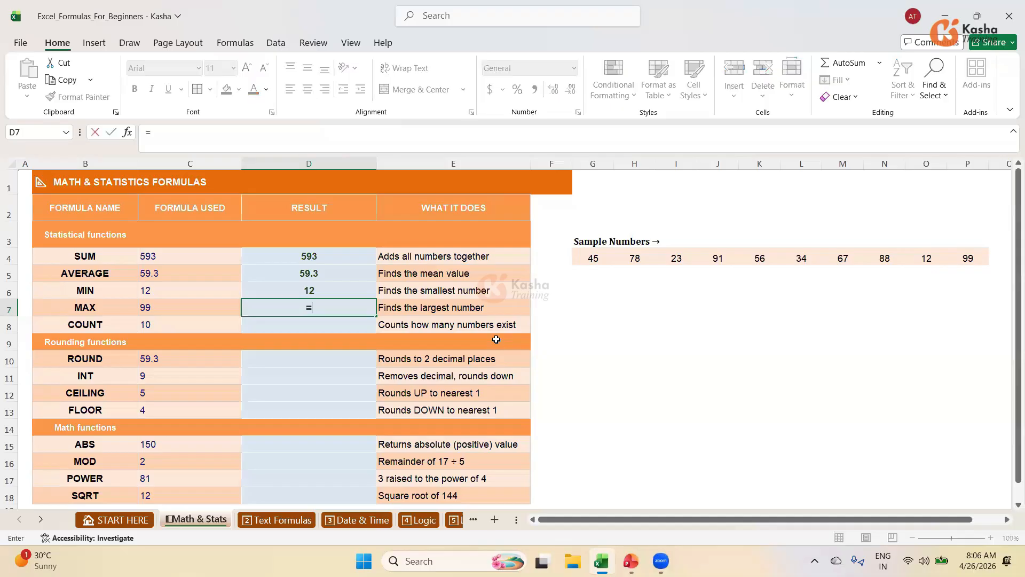
type("M")
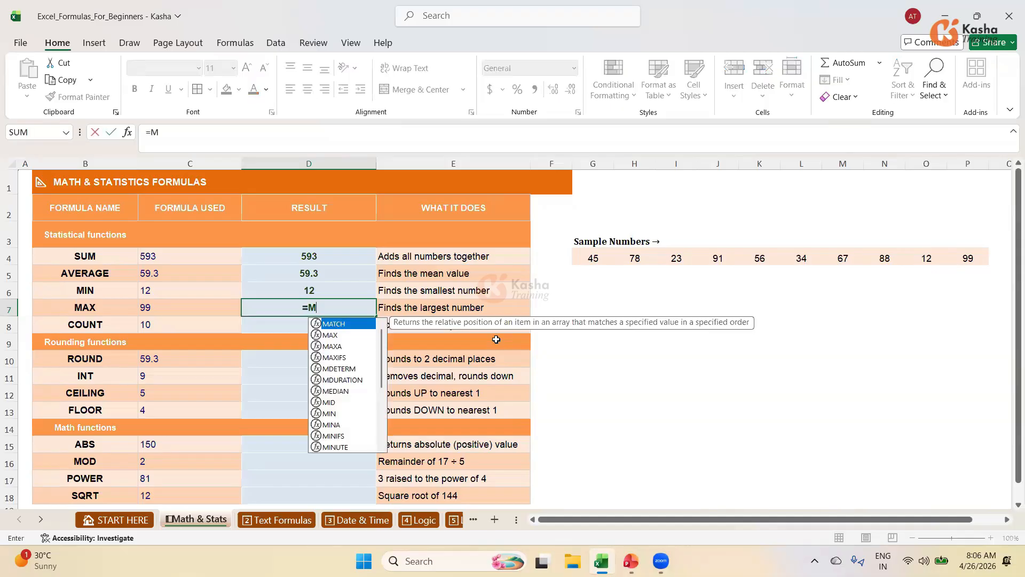
type("AX(")
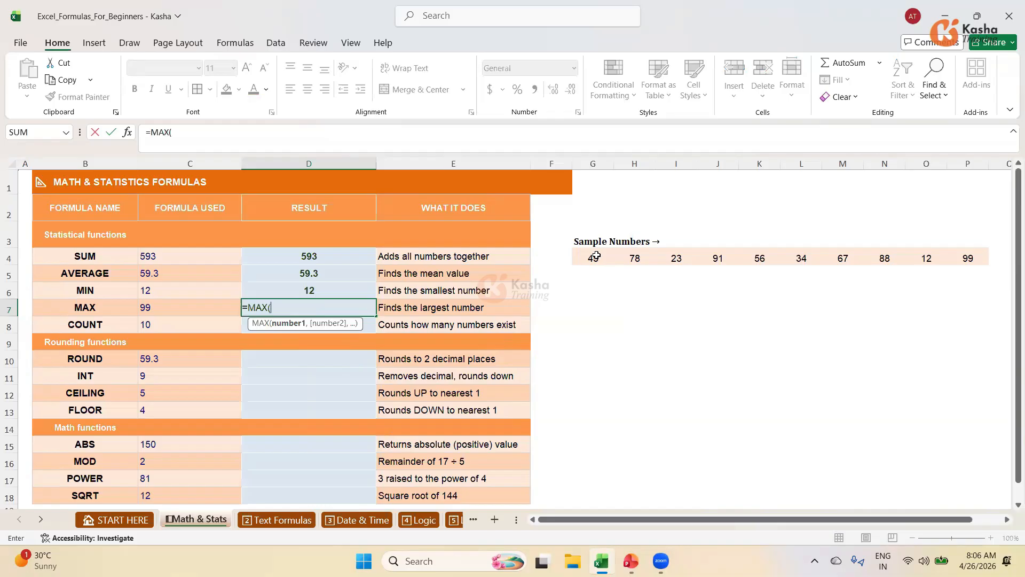
left_click_drag(596, 256, 955, 257)
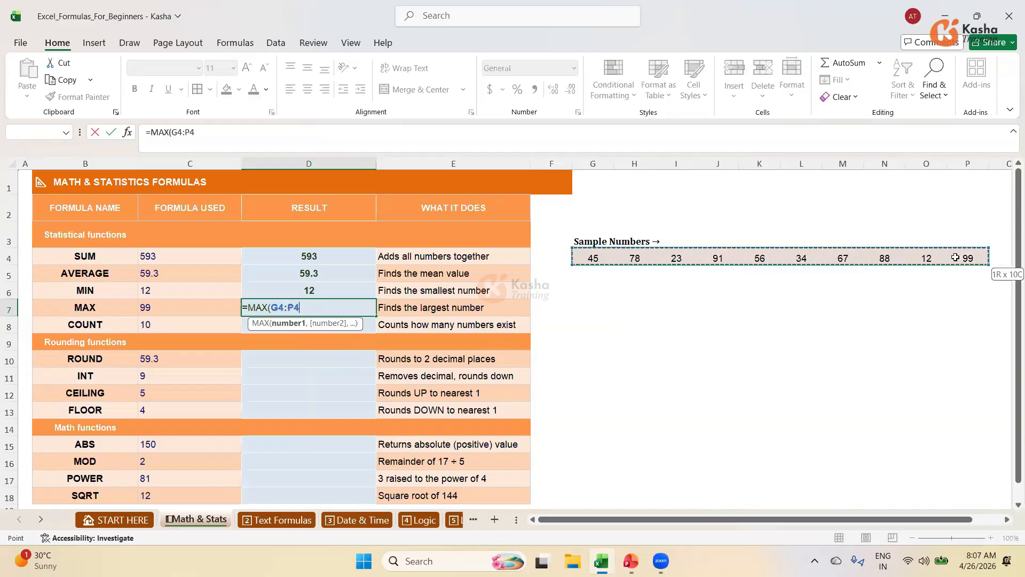
type(")")
key("Return")
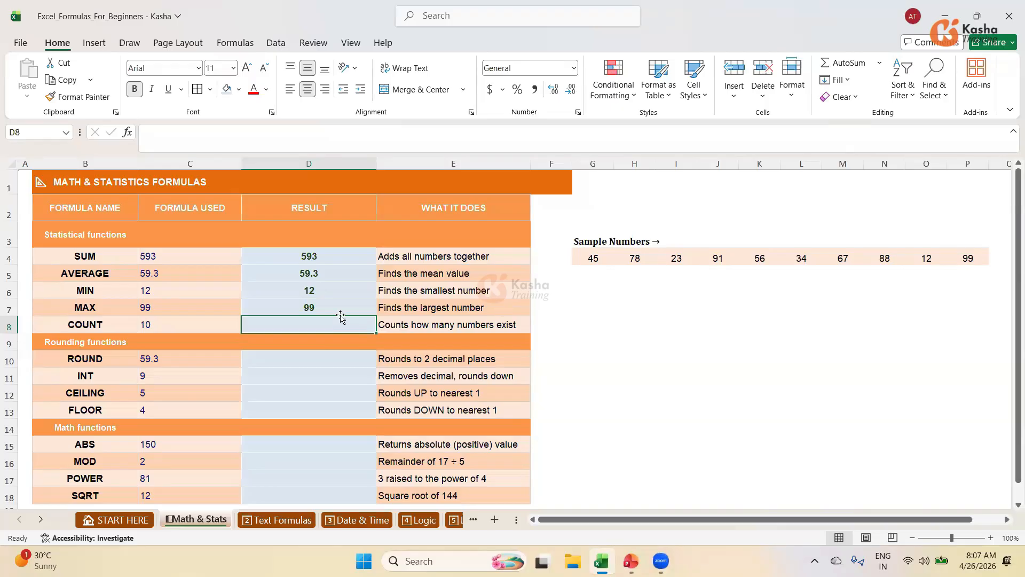
Enter a COUNT formula in D8 that counts the sample numbers in G4:P4
type("=")
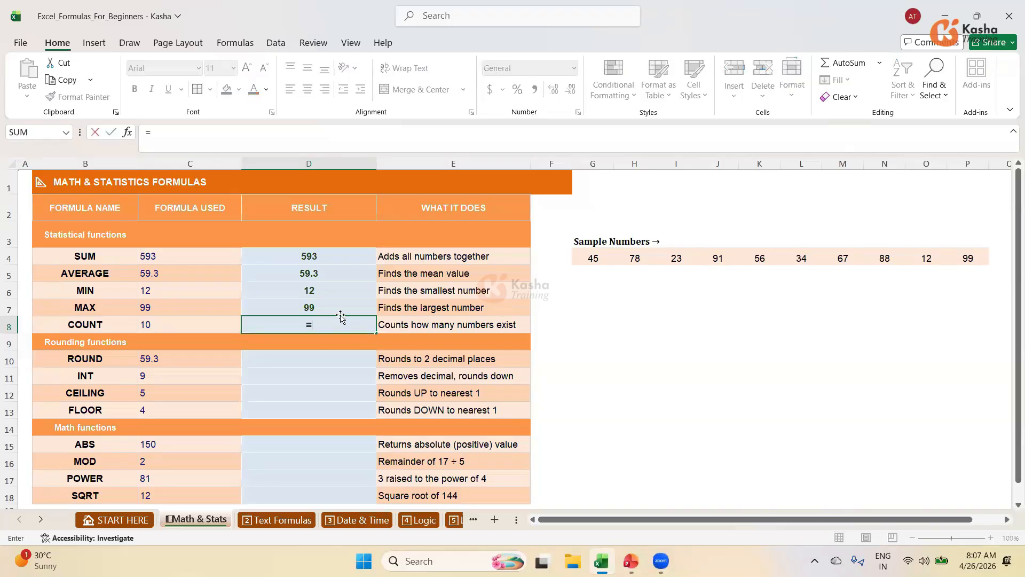
type("C")
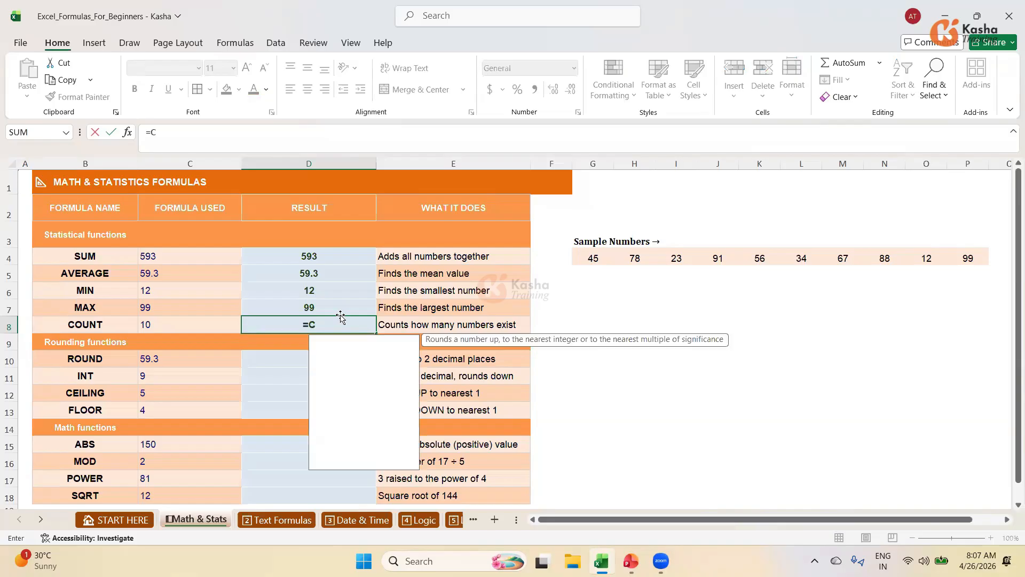
type("OUNT(")
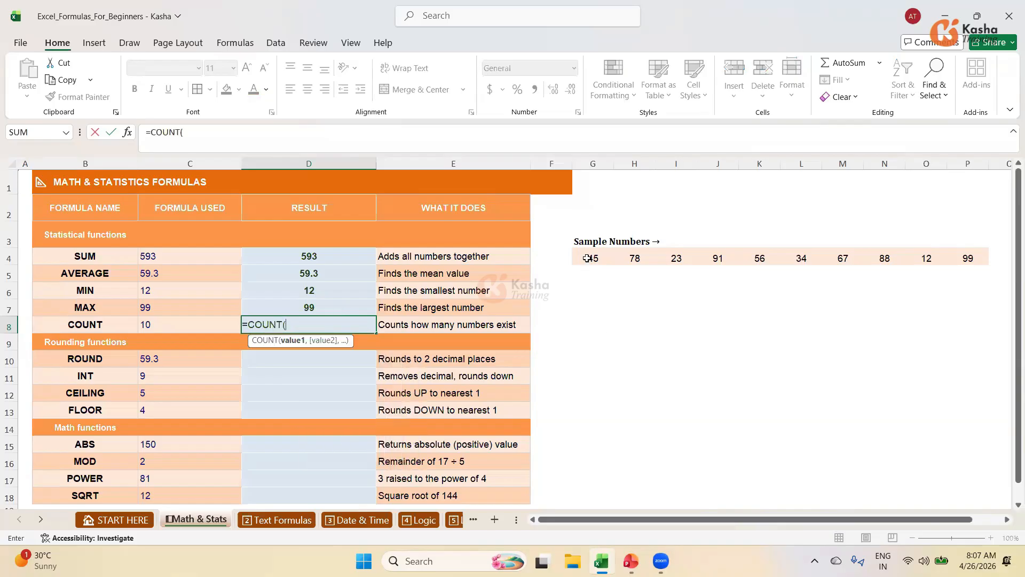
left_click_drag(587, 258, 968, 258)
type(")")
key("Return")
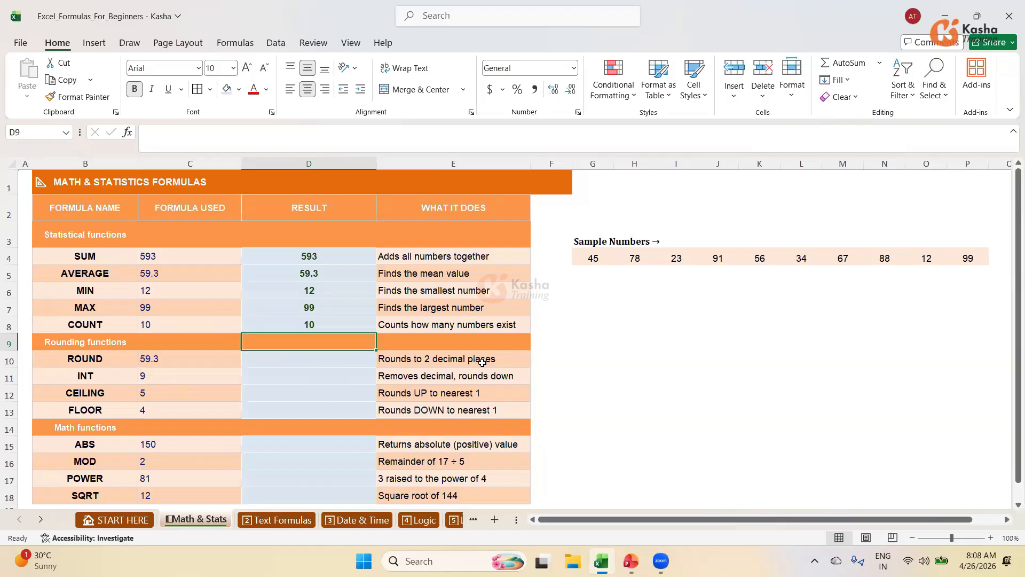
Enter =ROUND(AVERAGE(G4:P4),2) in D10 to round the average of the sample numbers to two decimal places
left_click(319, 363)
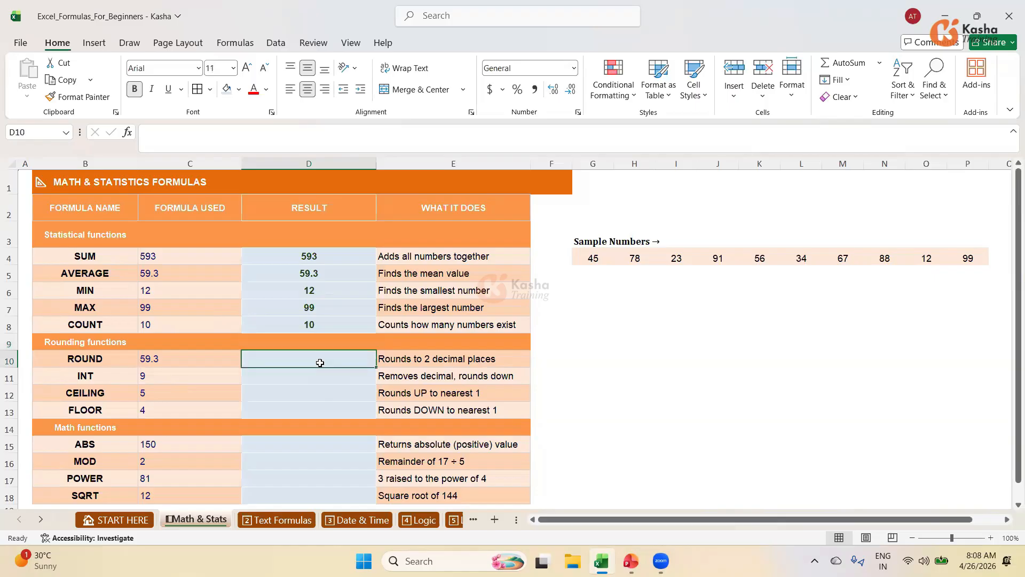
type("=")
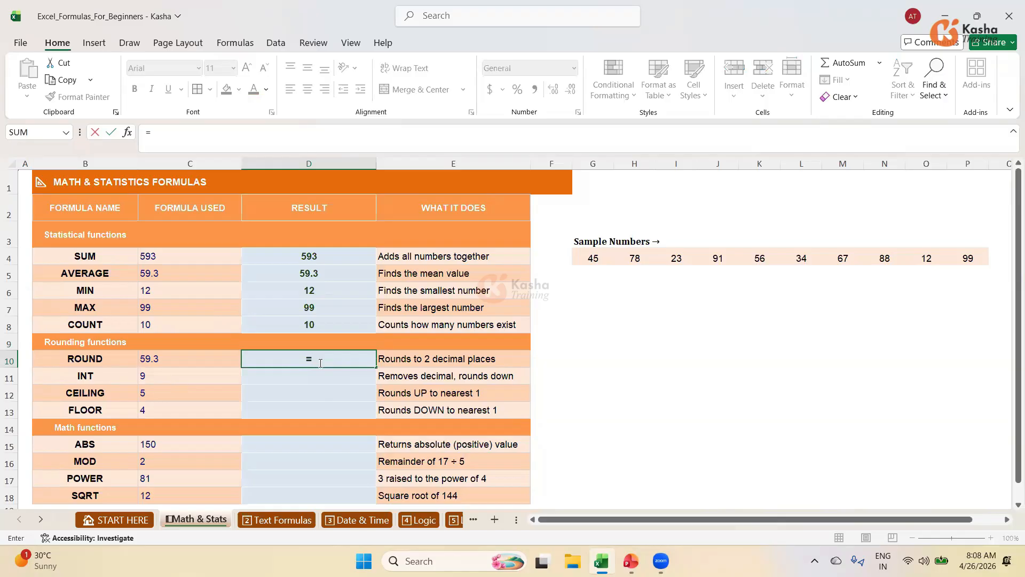
type("RO")
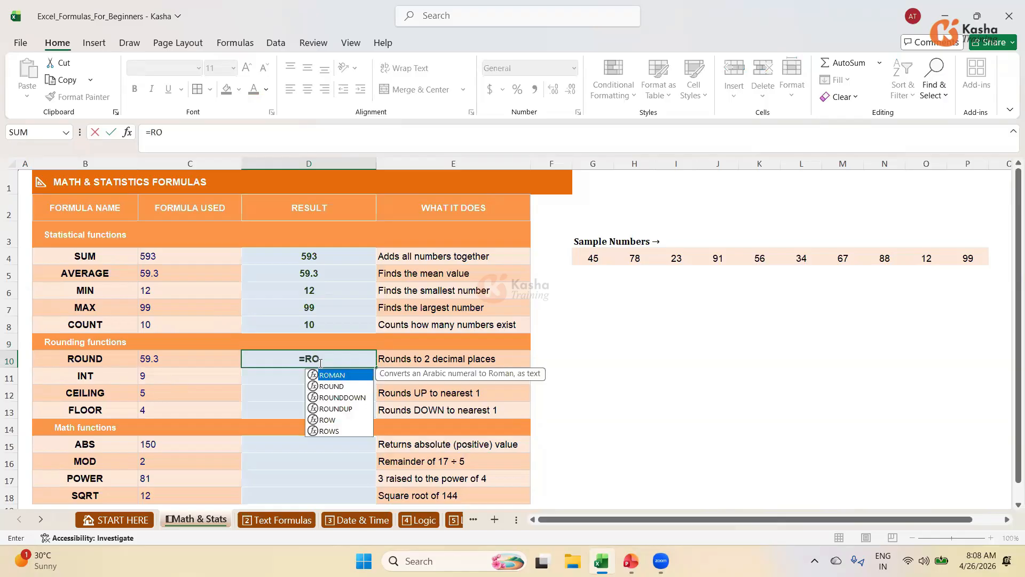
type("UND(")
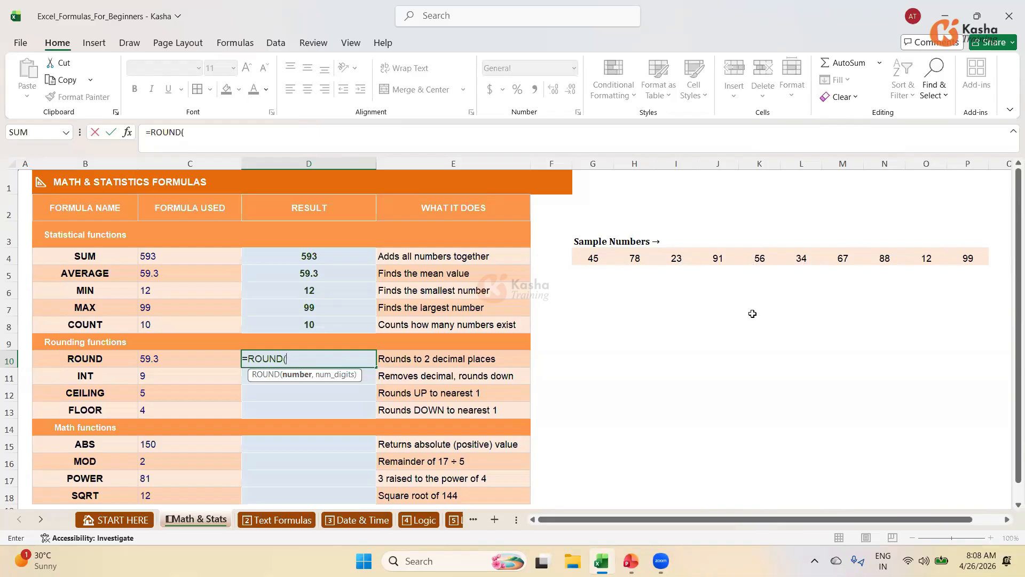
type("AVERAGE(")
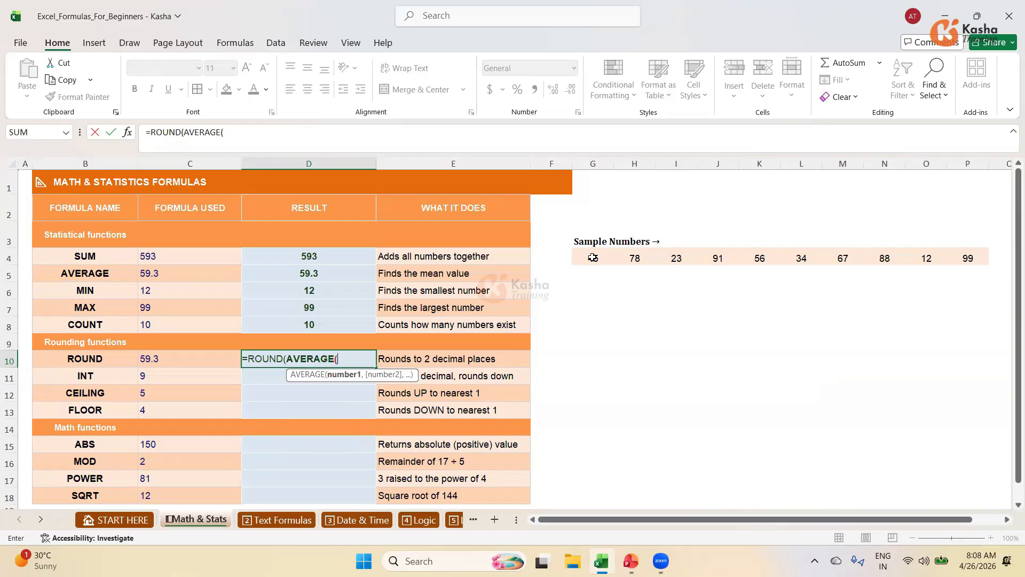
left_click_drag(593, 257, 977, 259)
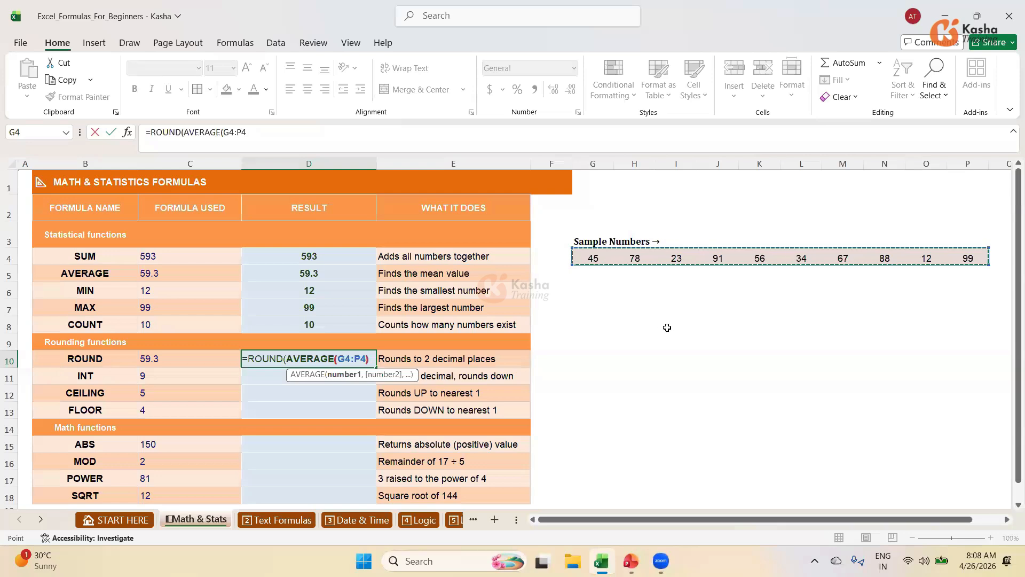
type("),")
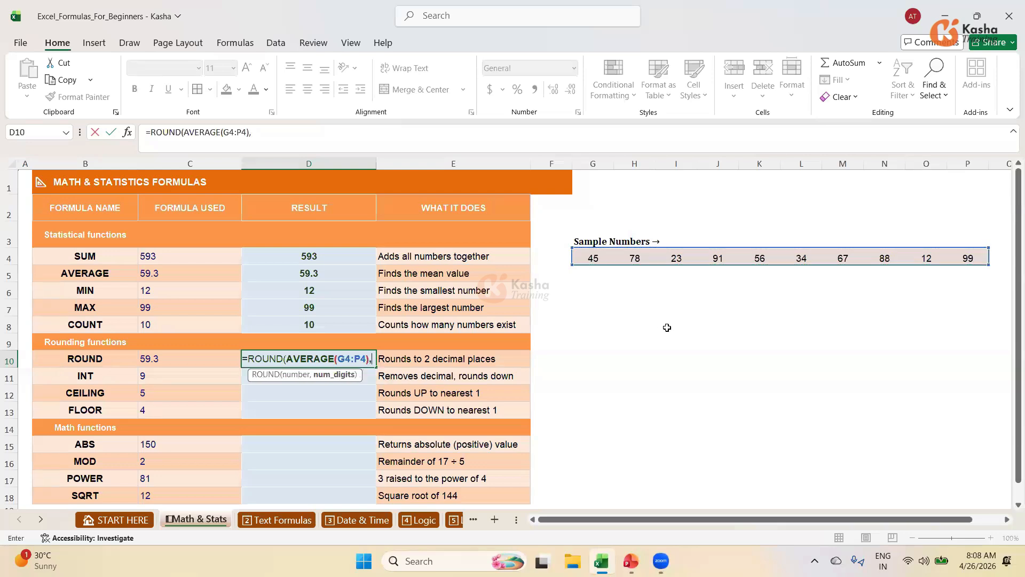
type("2)")
key("Return")
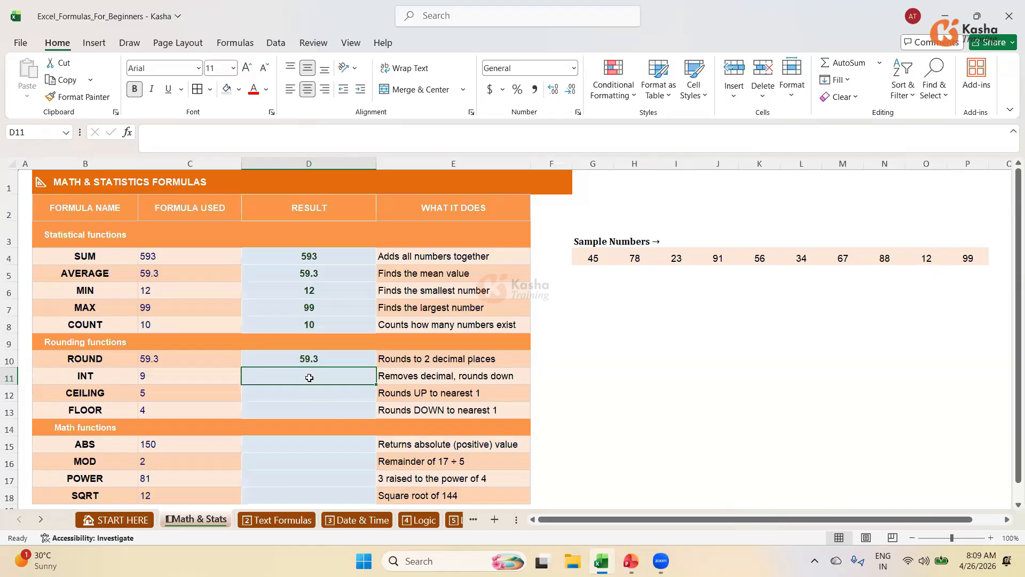
Enter =INT(9.87) in D11 as the result of the INT row
type("=")
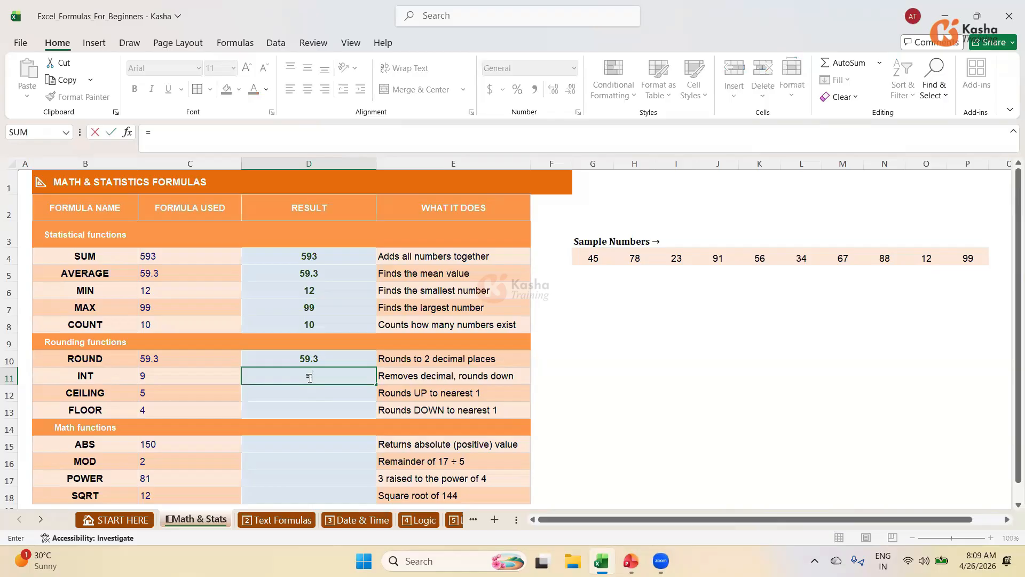
type("INT")
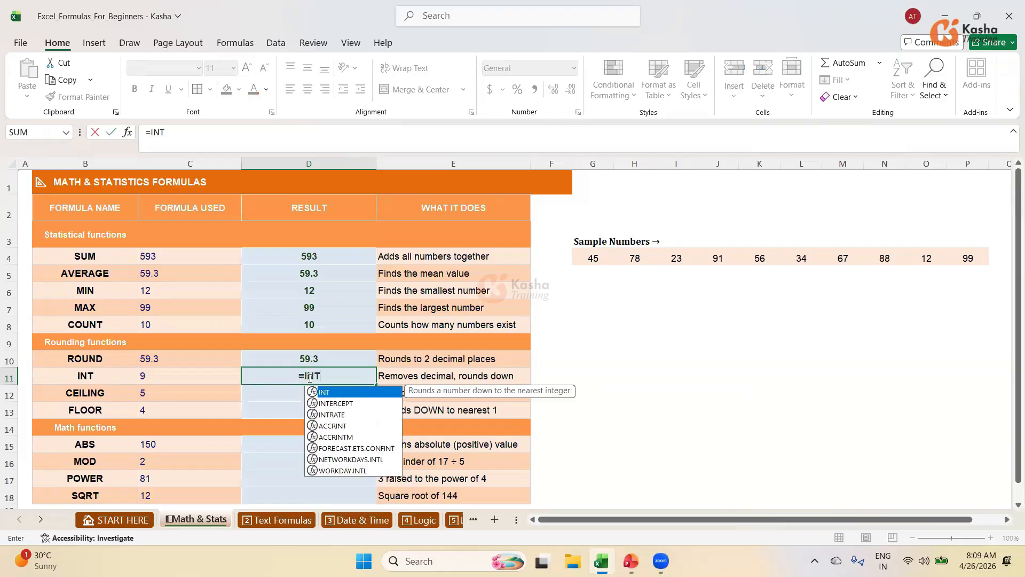
type("(")
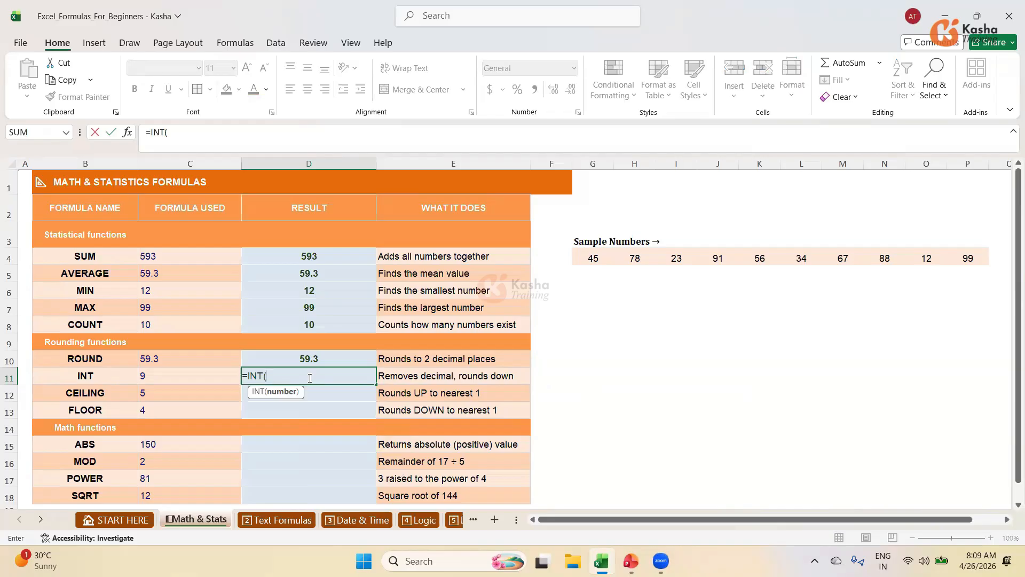
type("9.87)")
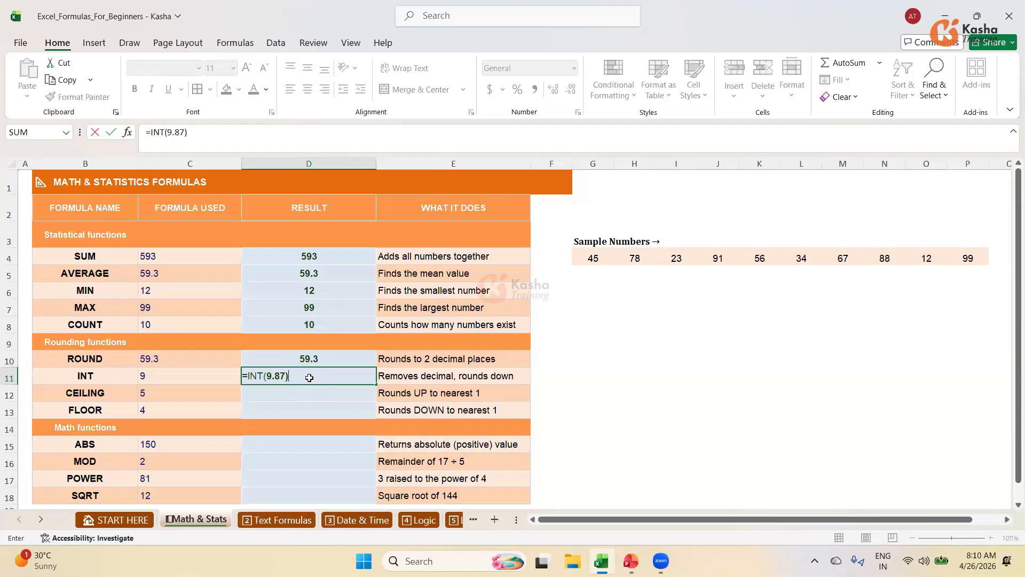
key("Return")
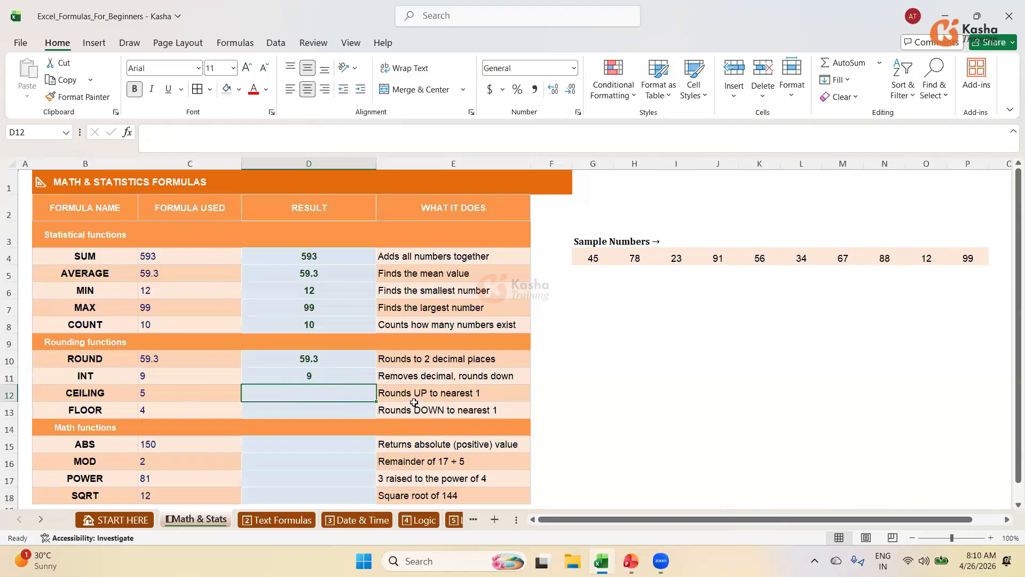
Enter =CEILING(4.2,1) in D12 as the result of the CEILING row
type("=")
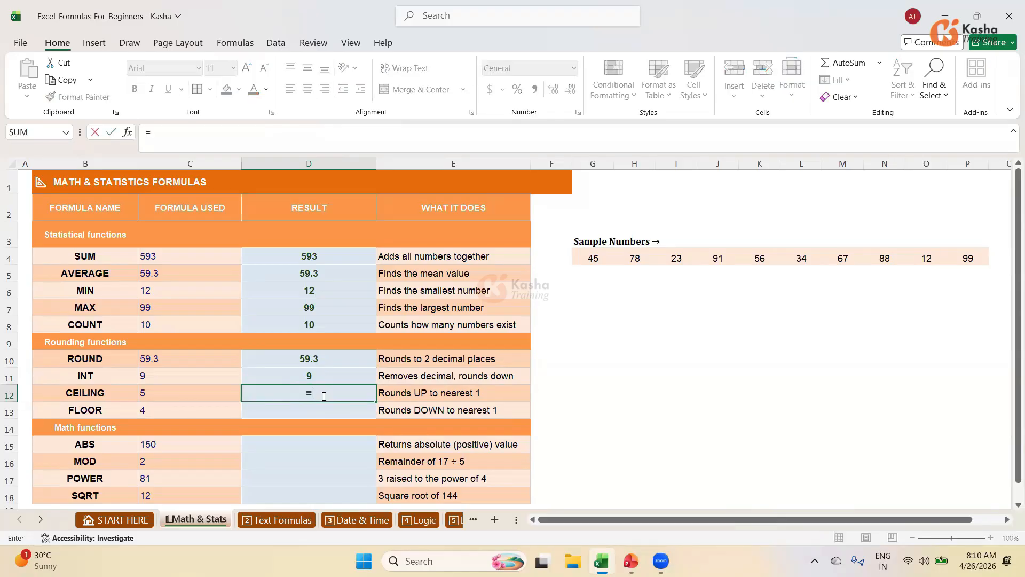
type("C")
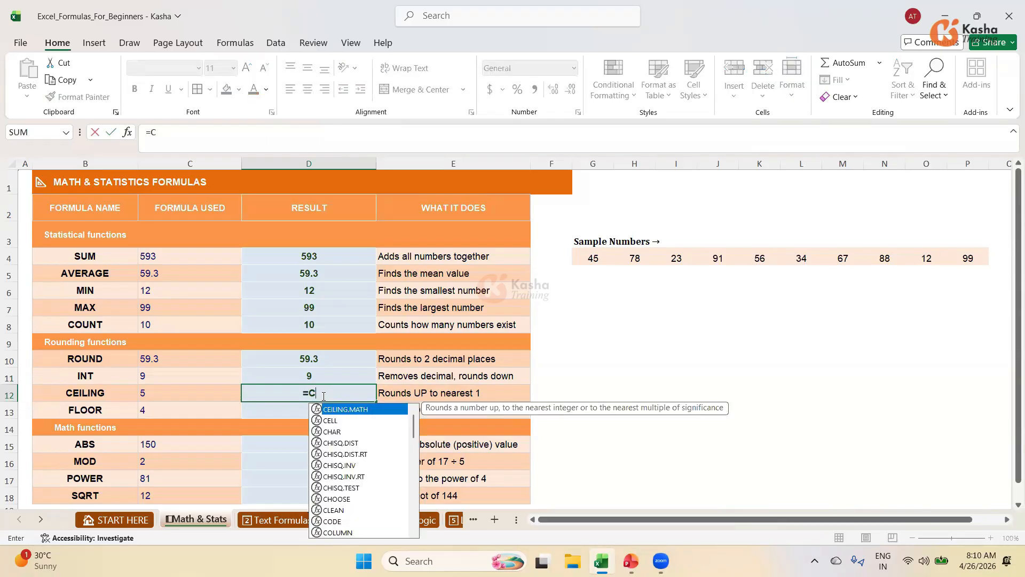
type("E")
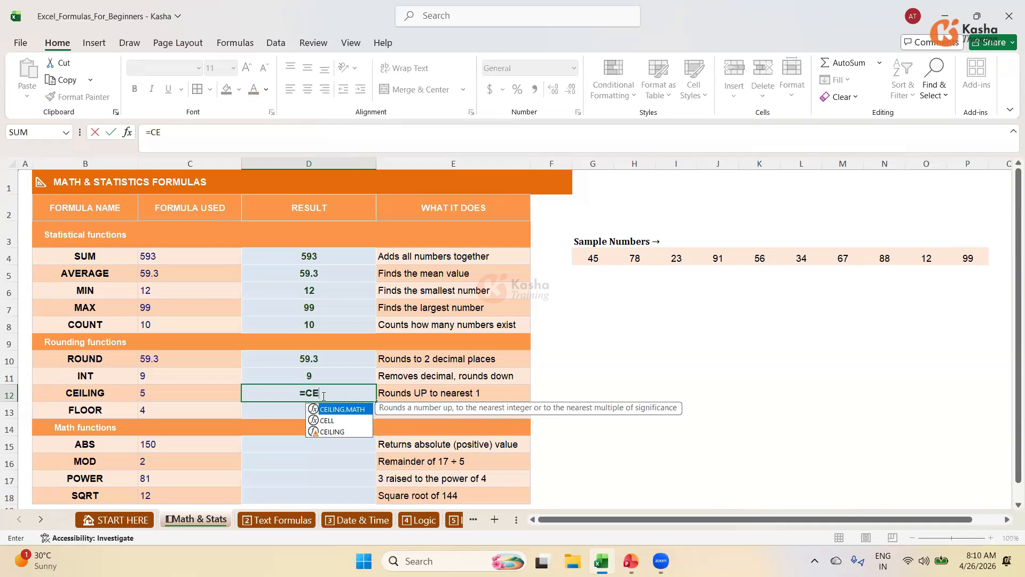
key("Down")
key("Down")
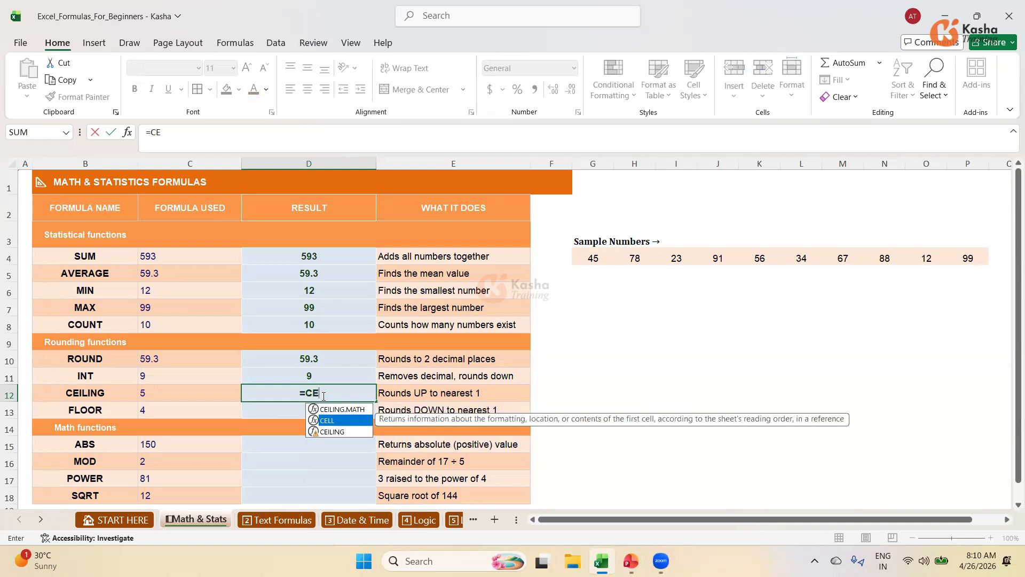
key("Tab")
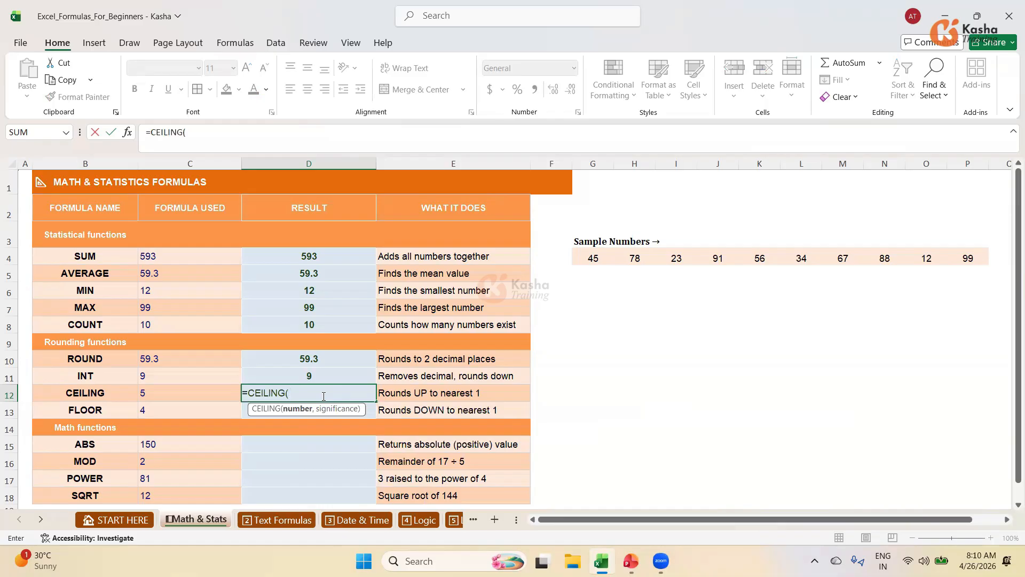
type("4.2,1)")
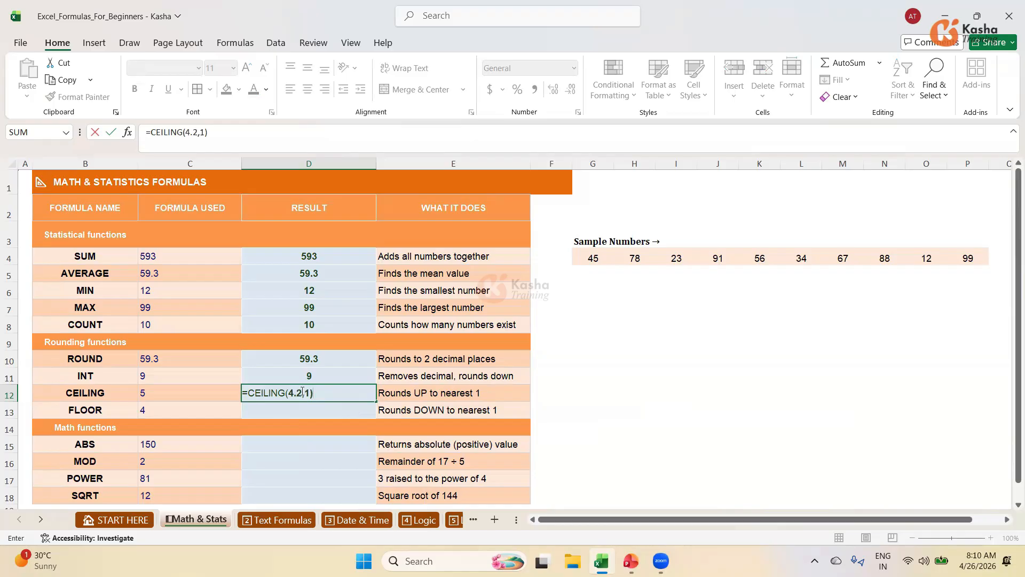
key("Return")
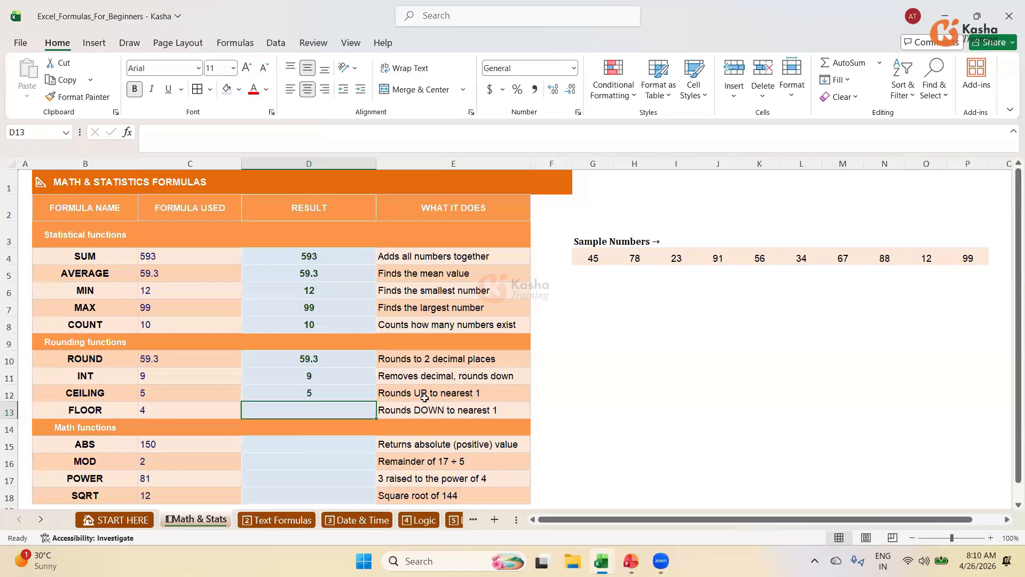
Change the significance of the CEILING formula in D12 to 2
double_click(317, 392)
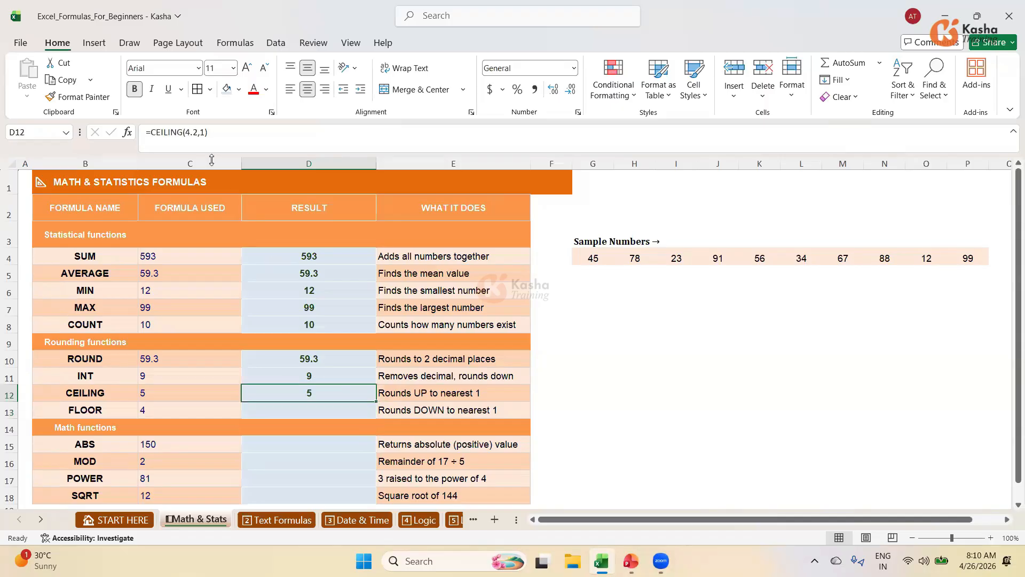
left_click(204, 132)
key("BackSpace")
type("2")
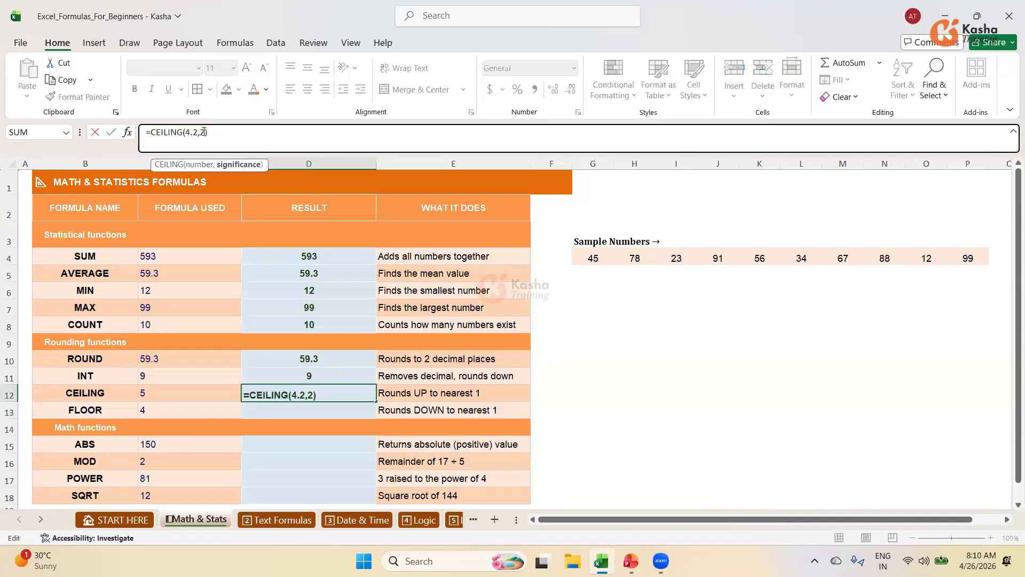
key("Return")
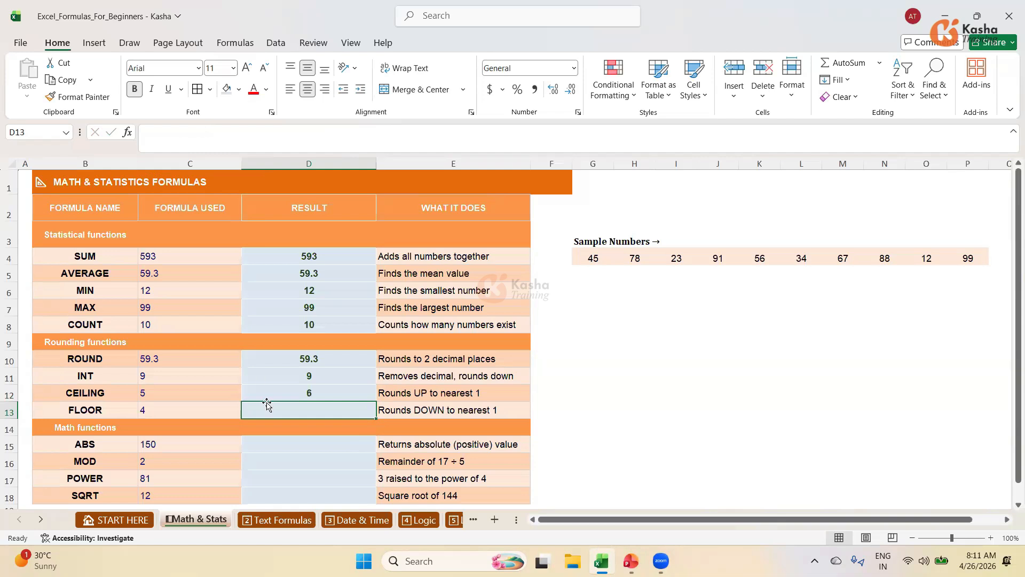
left_click(320, 400)
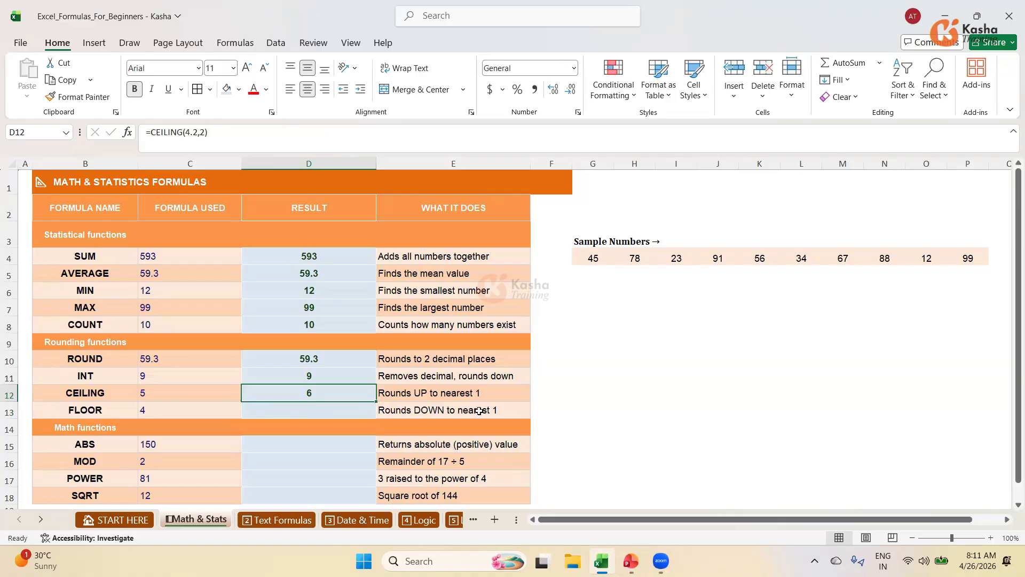
Enter =FLOOR(4.9,1) in D13 to round 4.9 down to the nearest whole number
left_click(320, 408)
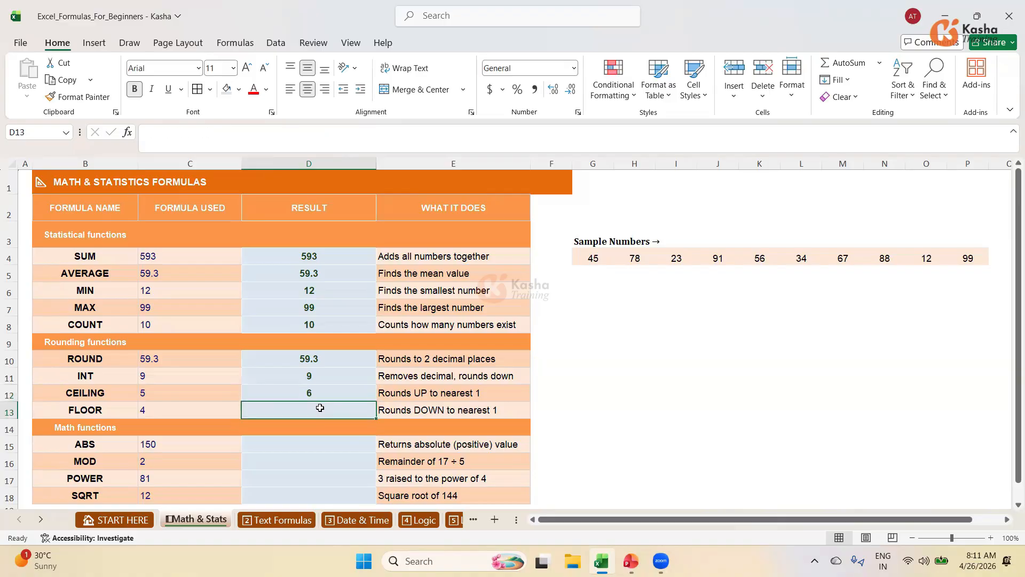
type("=F")
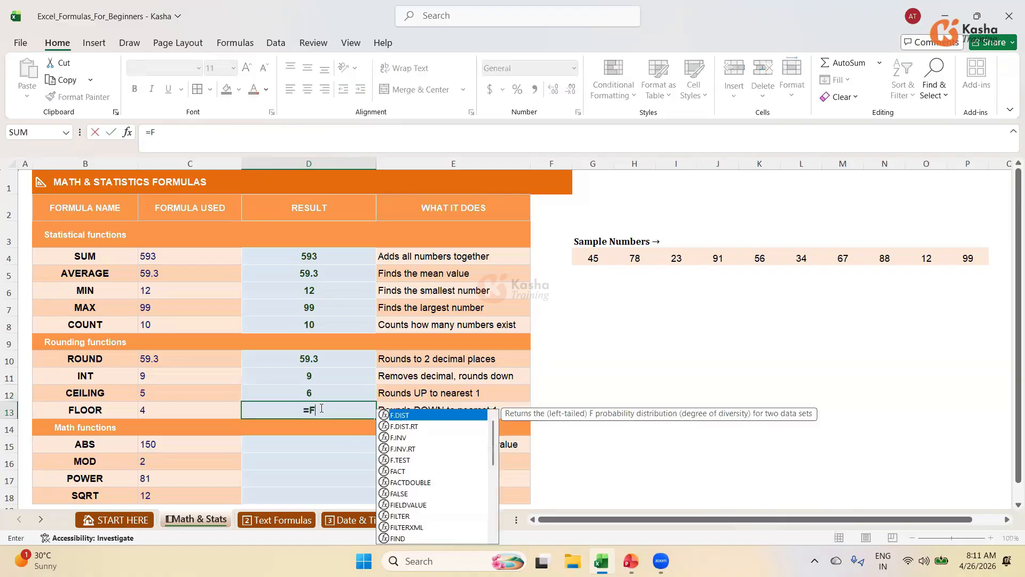
type("L")
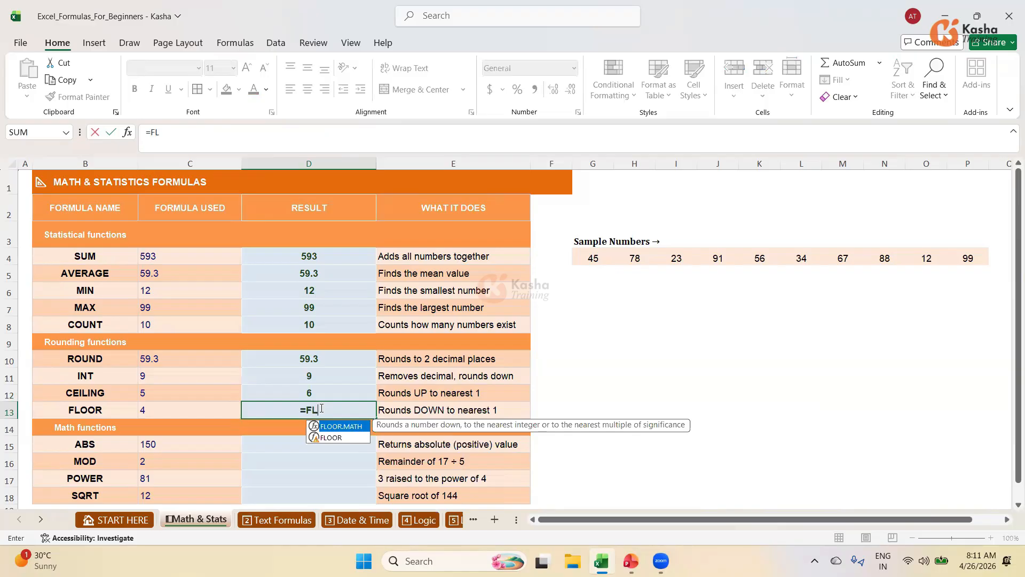
key("Down")
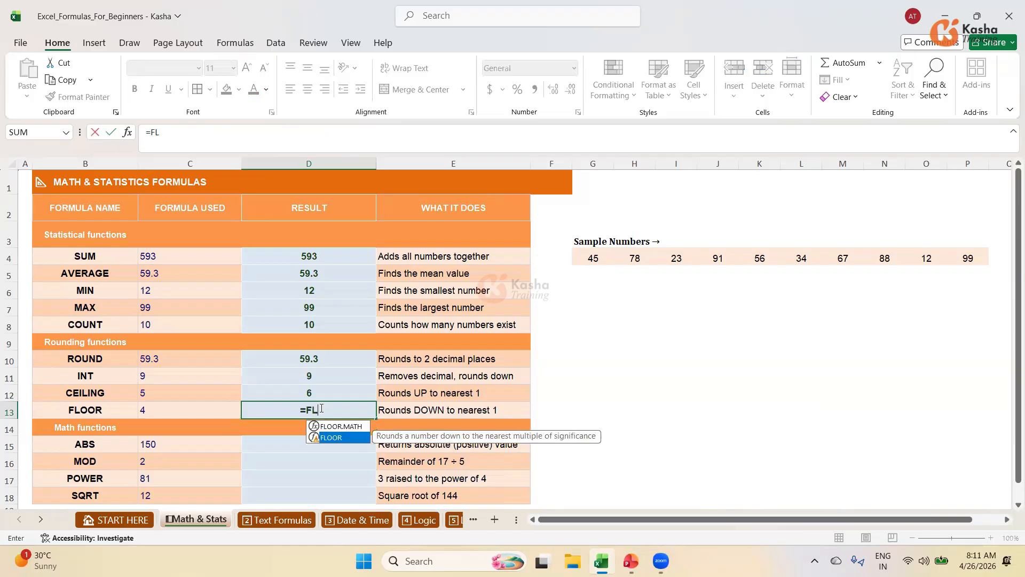
key("Tab")
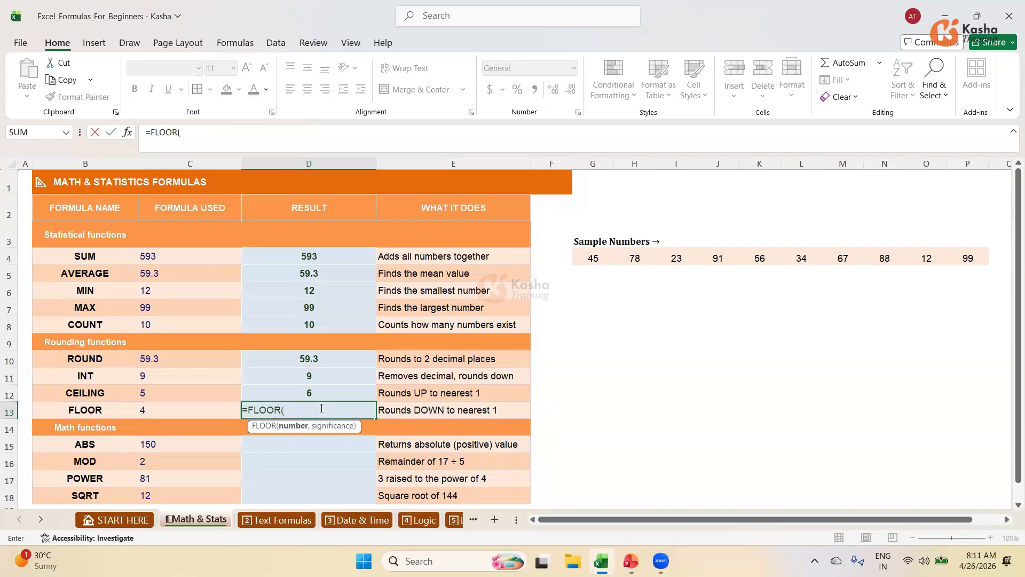
type("4.9,1)")
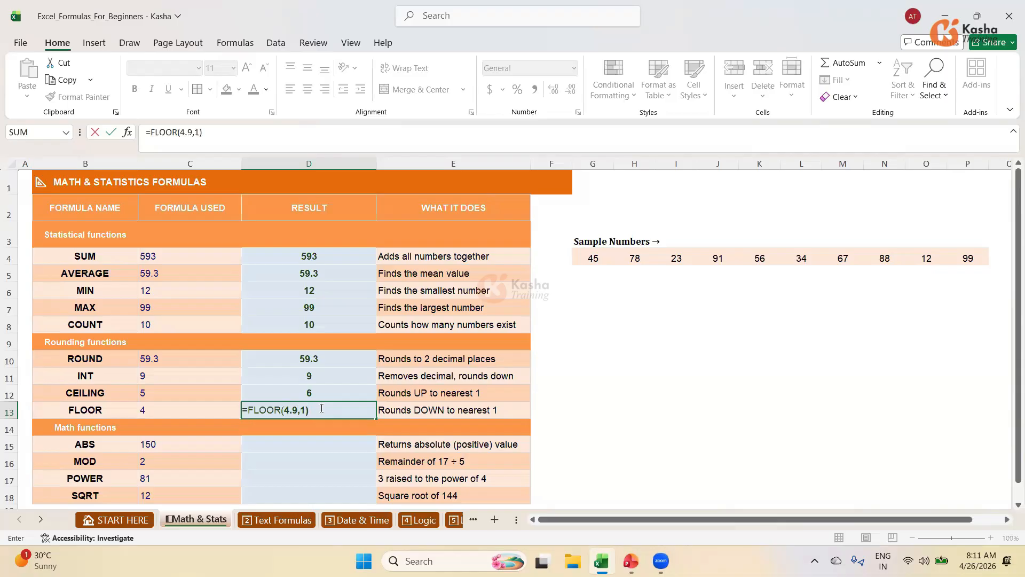
key("Return")
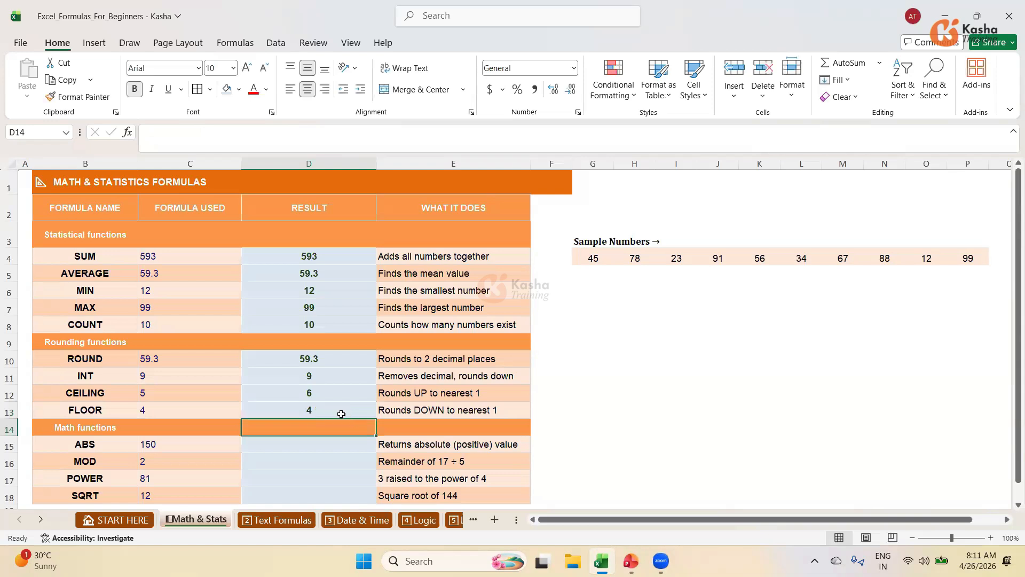
Enter =ABS(-150) in D15 to return the absolute value of -150
left_click(306, 445)
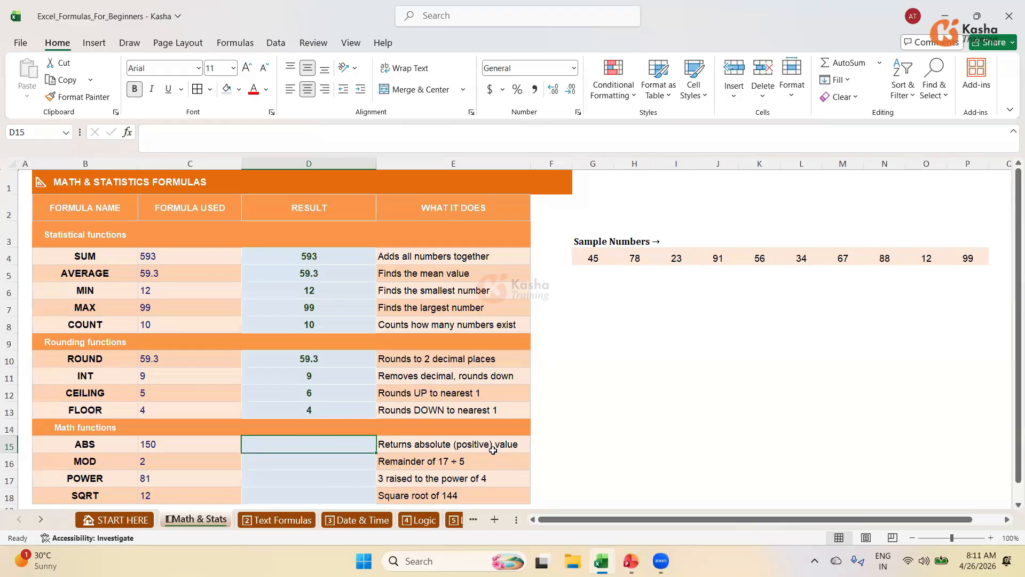
type("=")
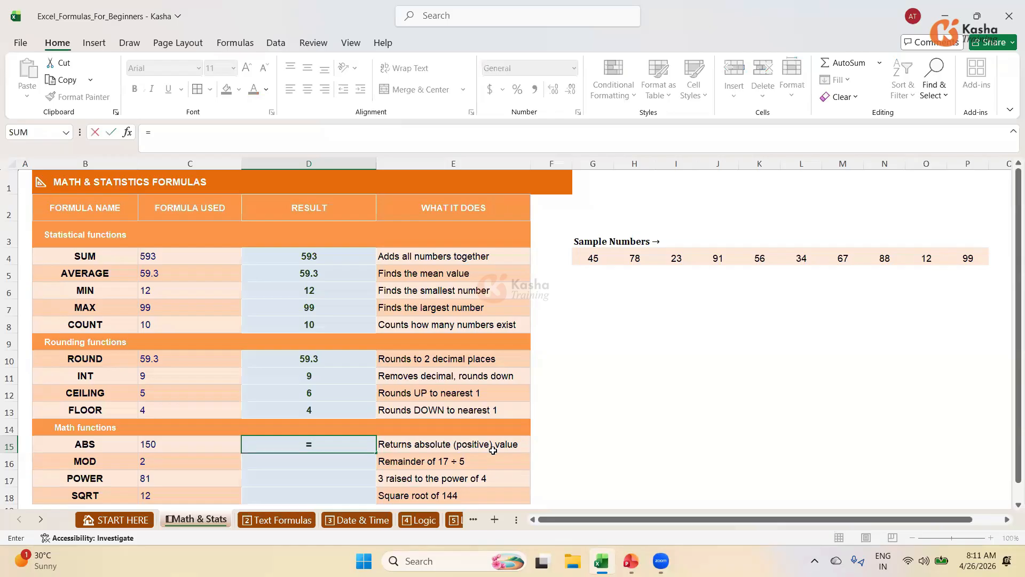
type("ABS(")
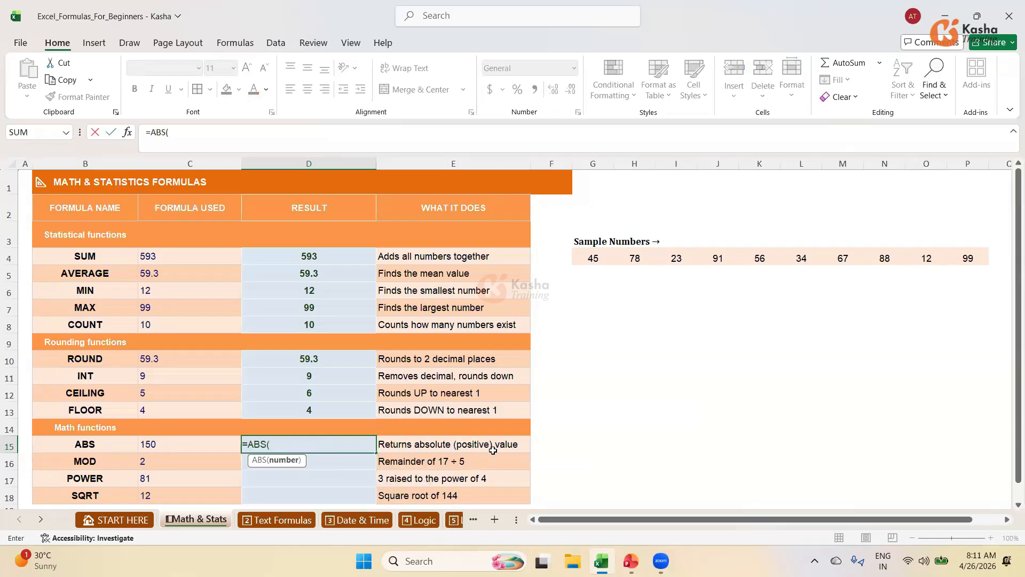
type("-150)")
key("Return")
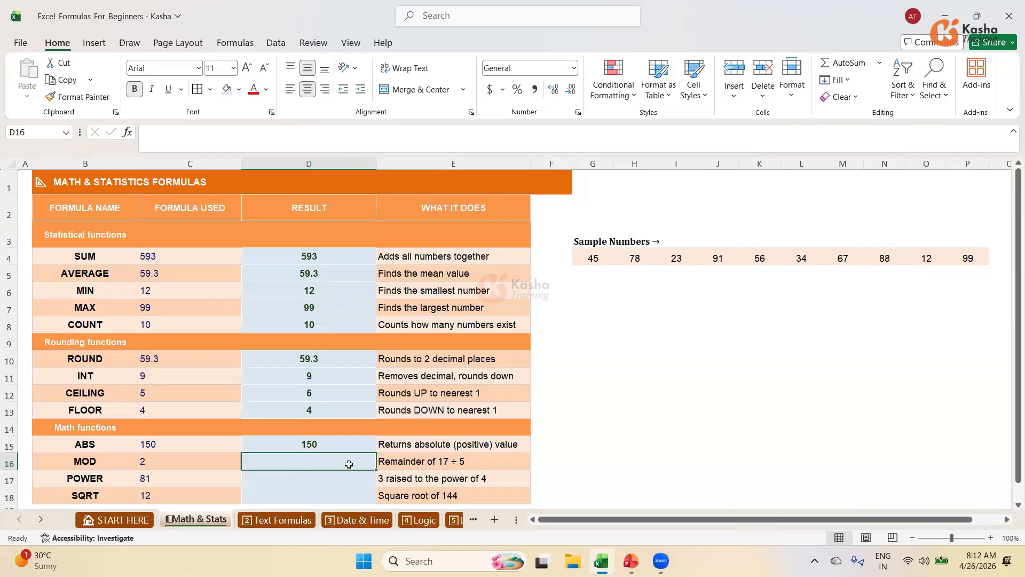
Enter =MOD(17,5) in D16 to get the remainder of 17 divided by 5
type("=MOD(")
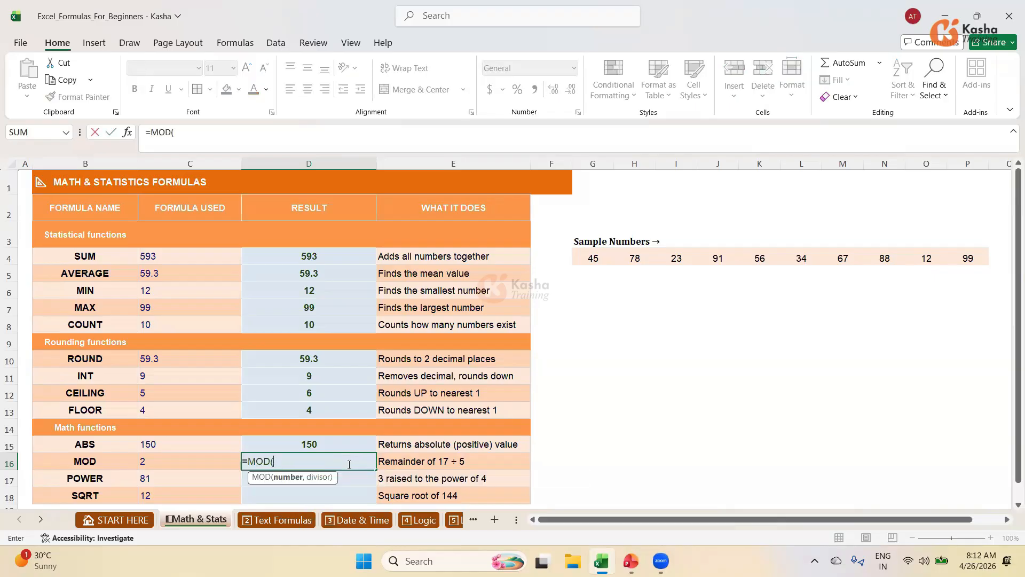
type("17,5)")
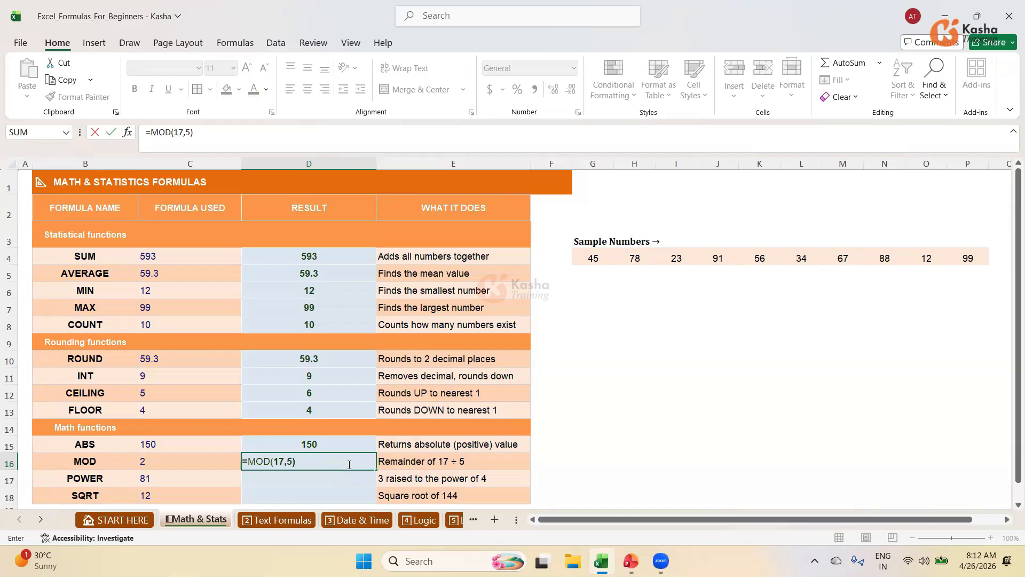
key("Return")
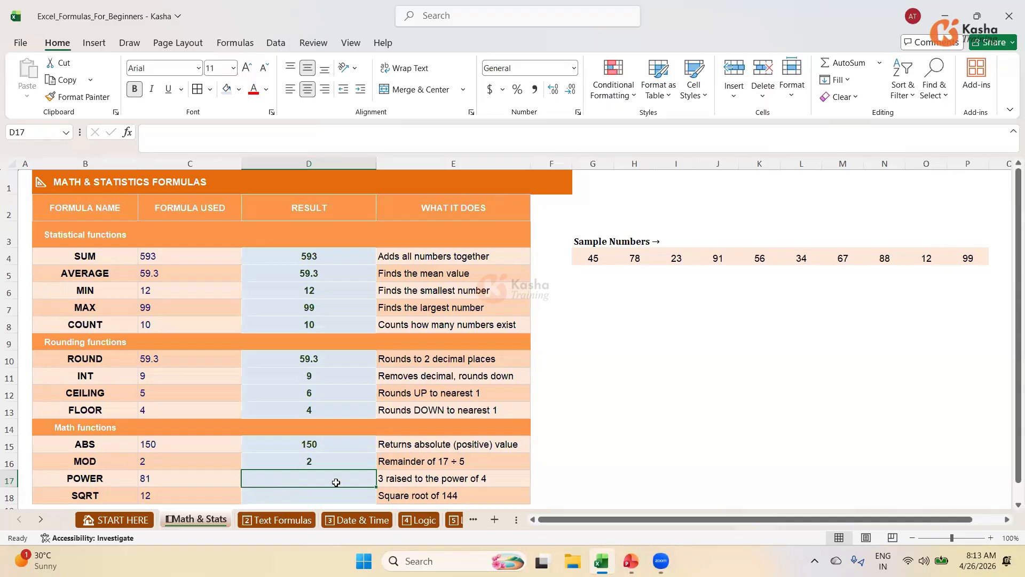
Enter a POWER formula in D17 that raises 3 to the power of 4
type("=")
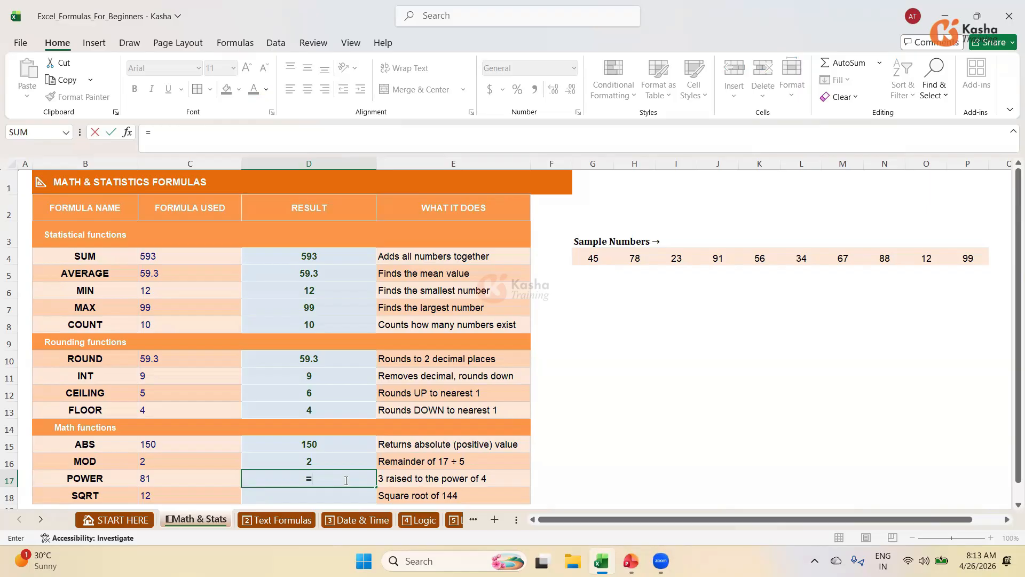
type("POWER")
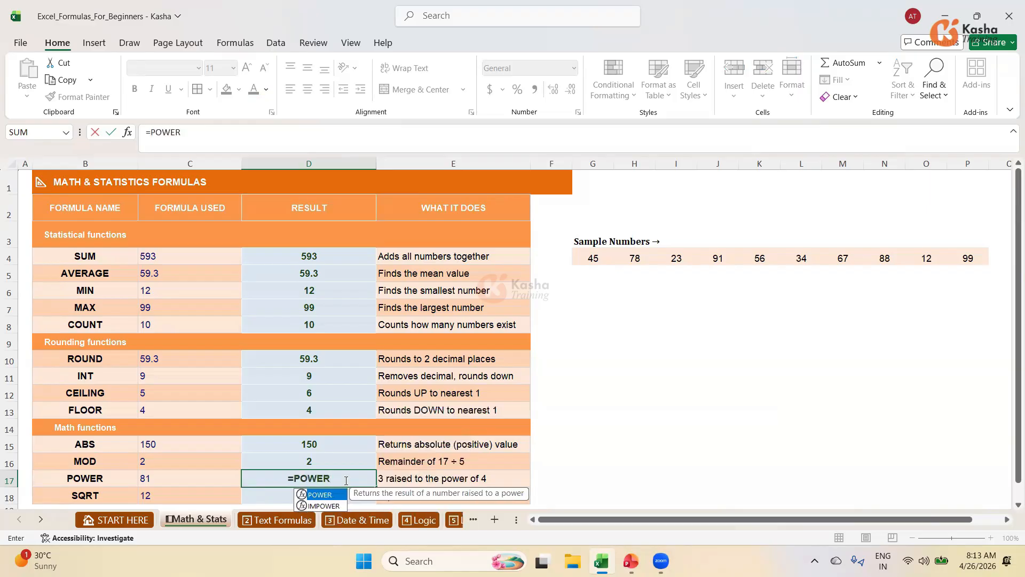
type("(")
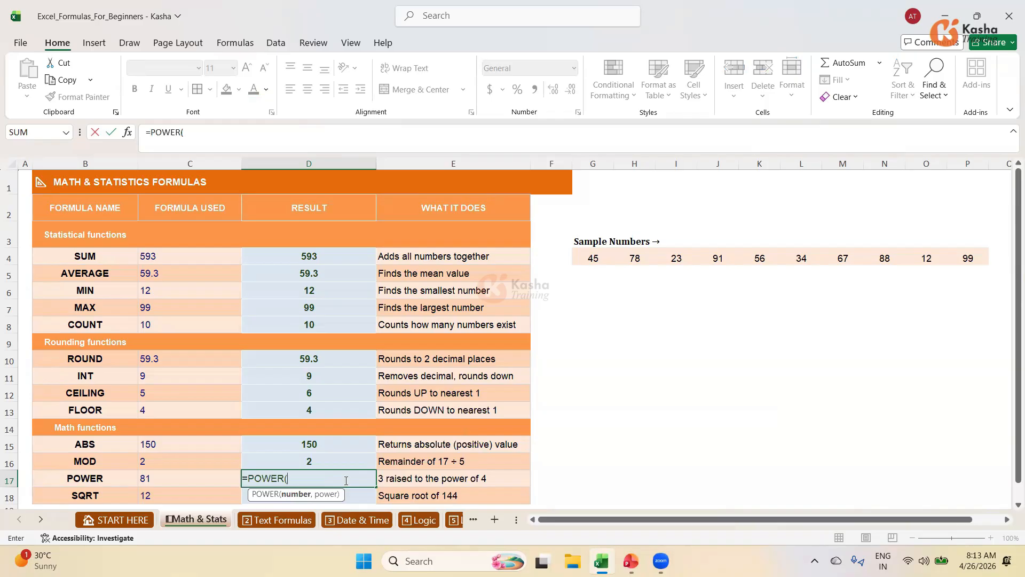
type("3,4")
key("Return")
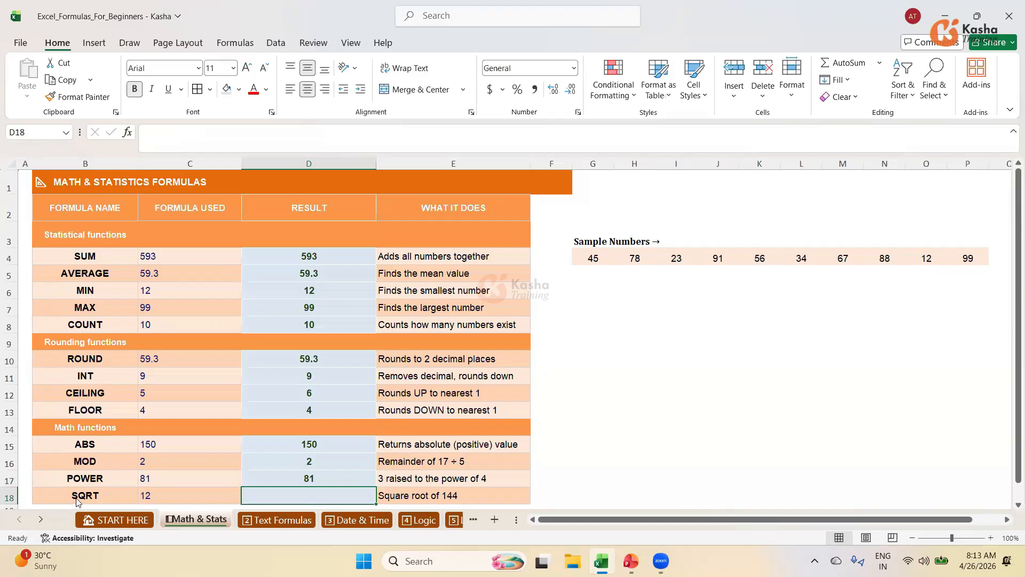
Enter =SQRT(144) in D18 as the result of the SQRT row
left_click(1013, 505)
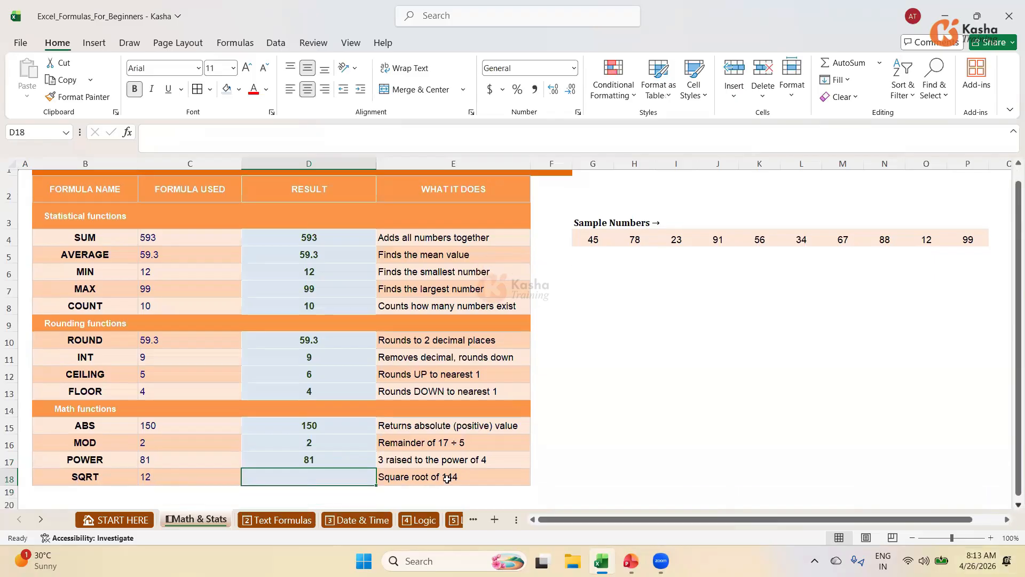
scroll(447, 477, "down", 1)
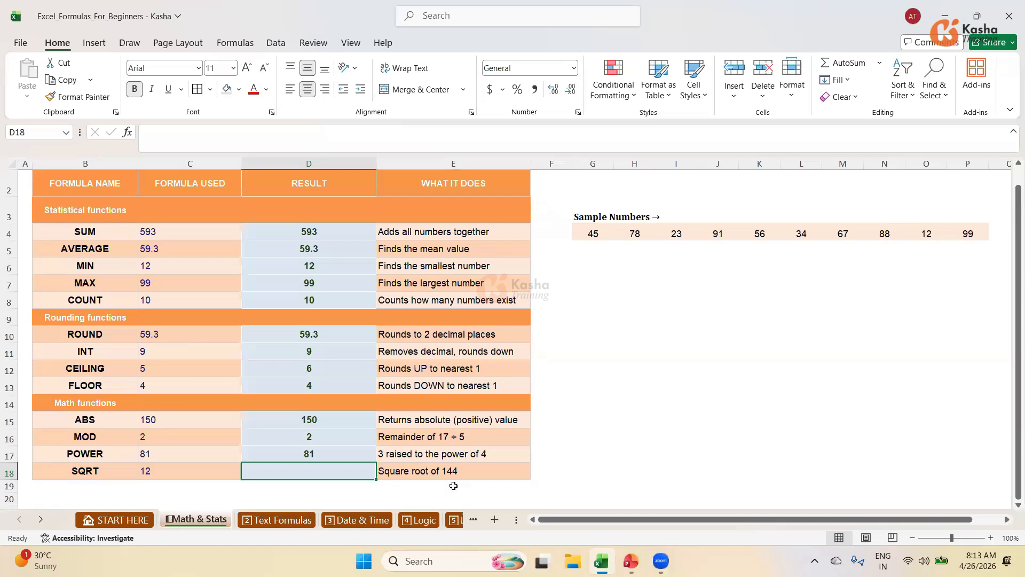
type("=")
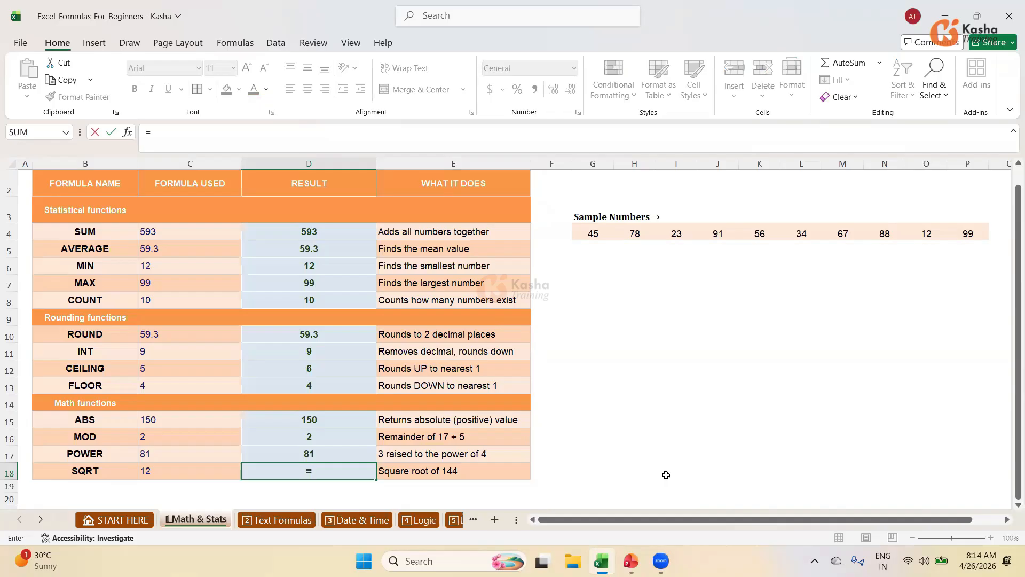
type("SQRT(")
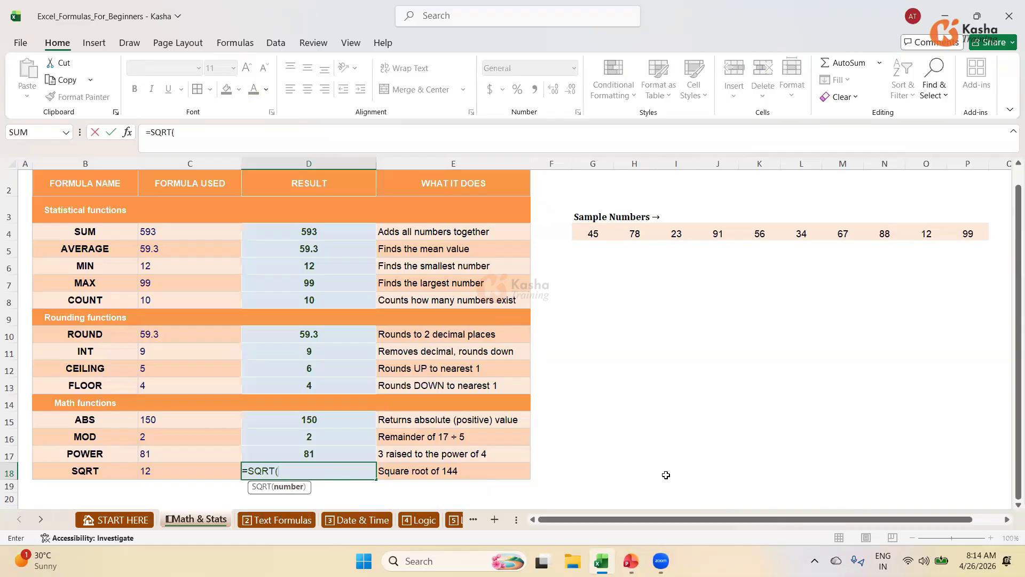
type("144)")
key("Return")
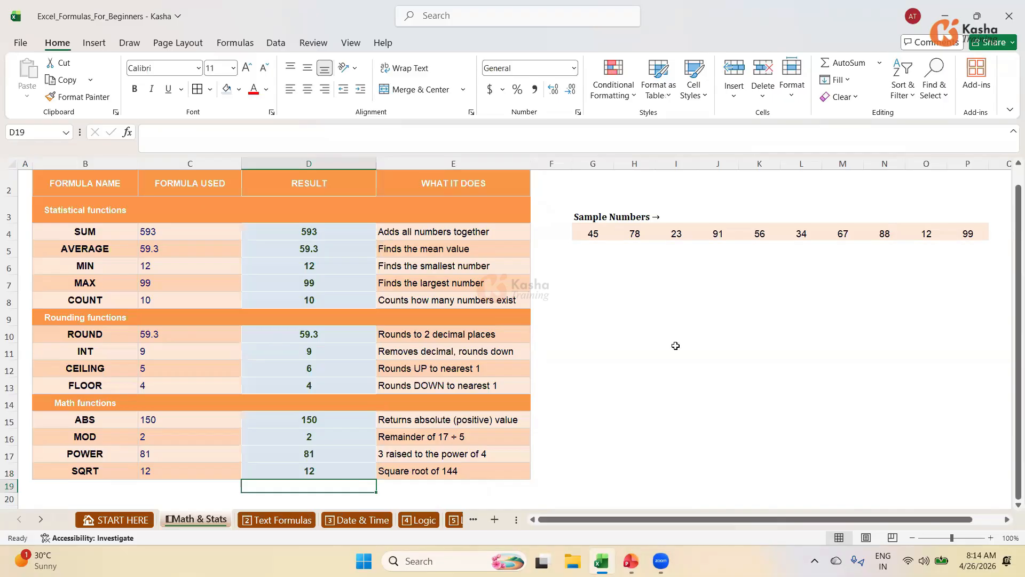
left_click(609, 294)
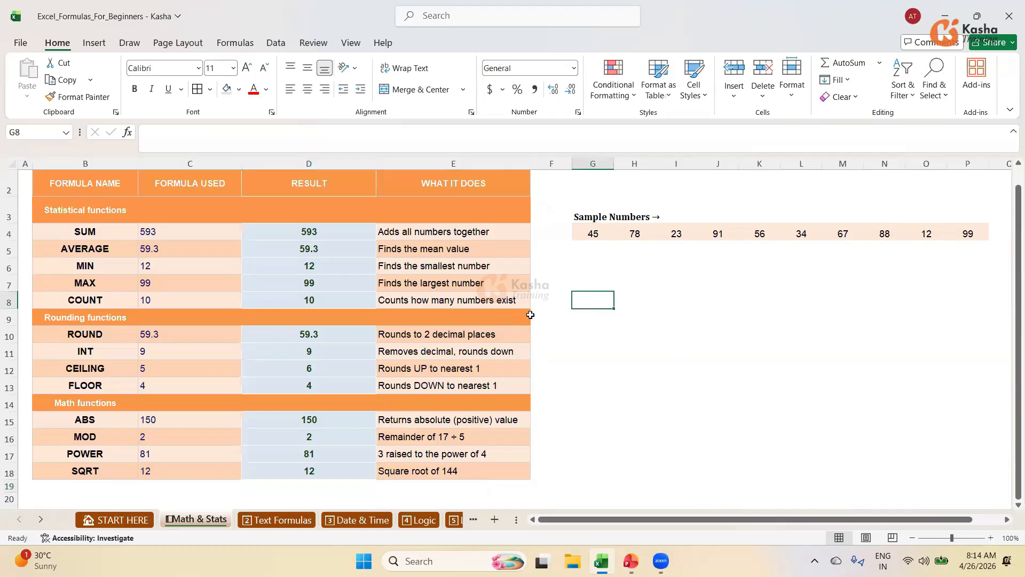
Save the workbook with the completed Math & Stats results
key("ctrl+s")
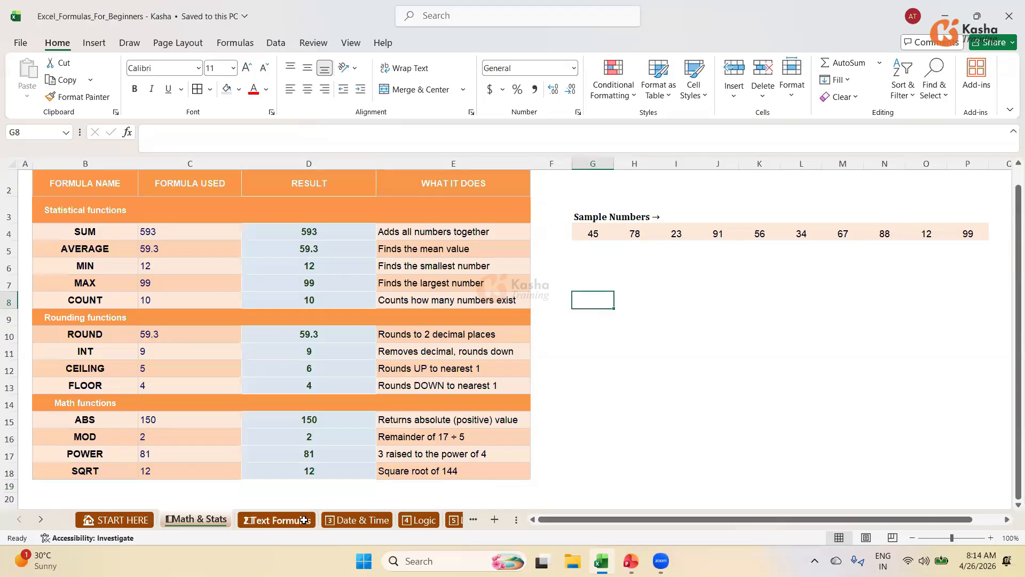
left_click(588, 261)
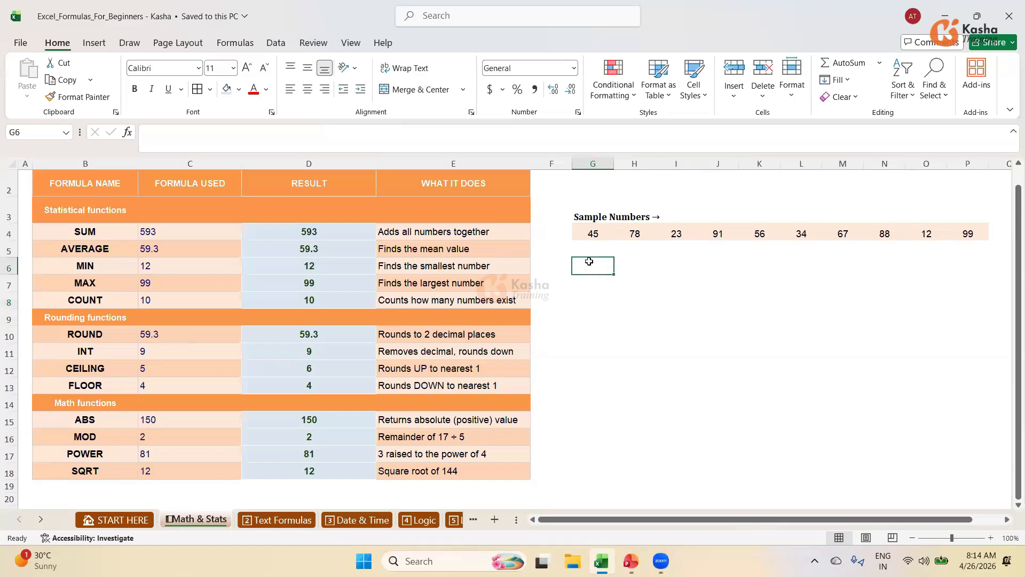
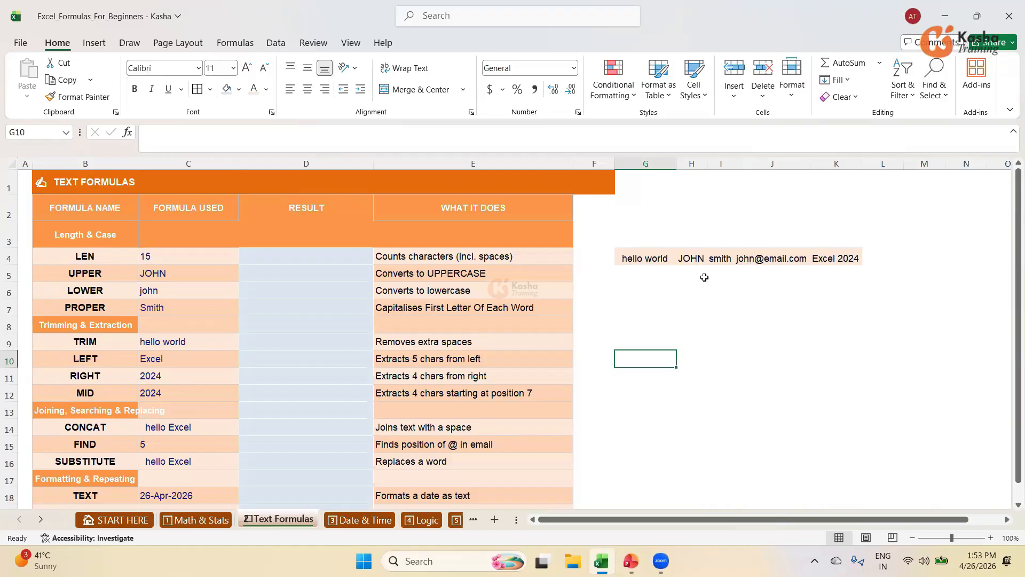
Enter =LEN(G4) in D4 of the Text Formulas sheet to count the characters in the first sample text
left_click(723, 257)
left_click(691, 258)
left_click(803, 261)
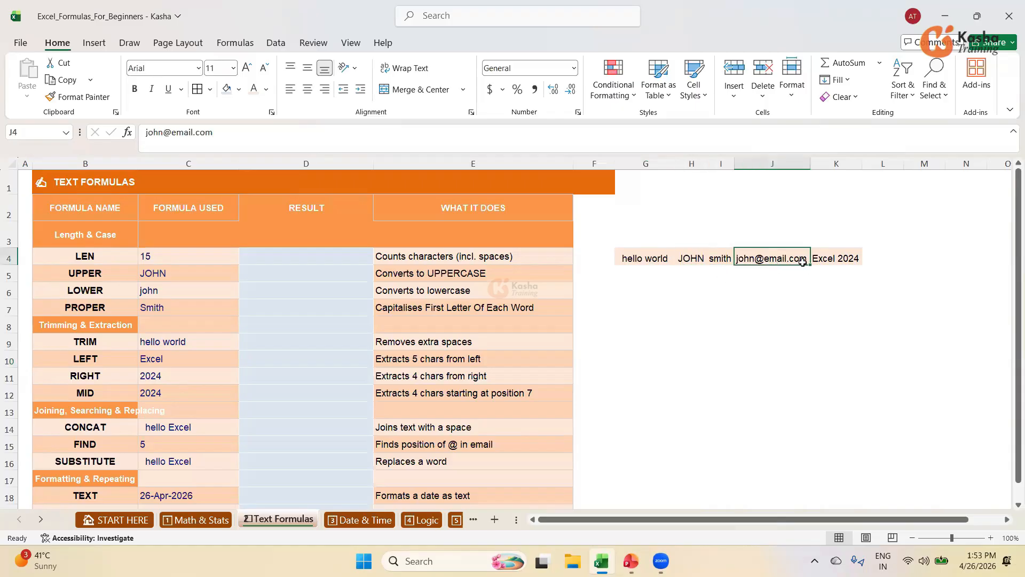
key("Right")
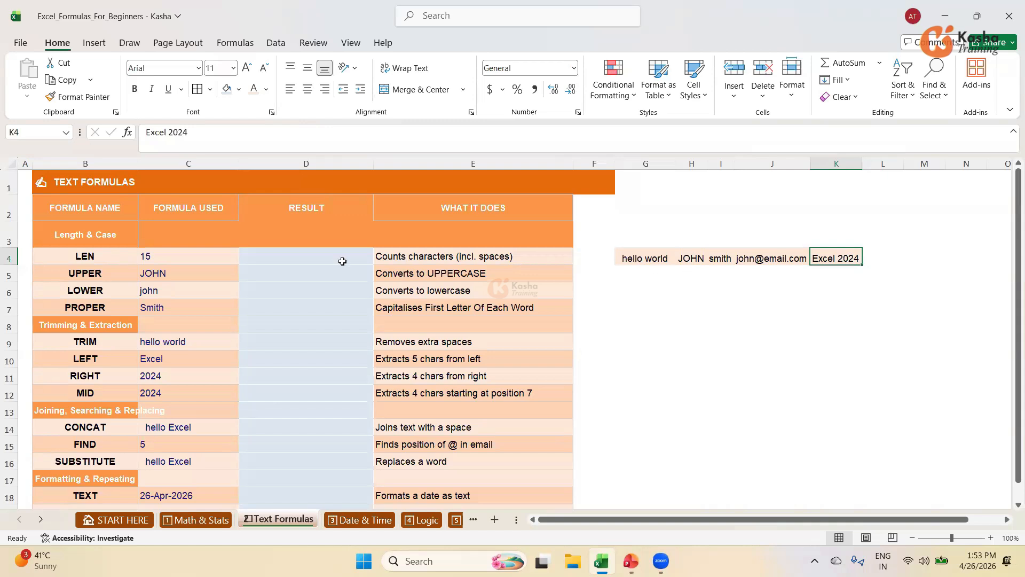
left_click(642, 255)
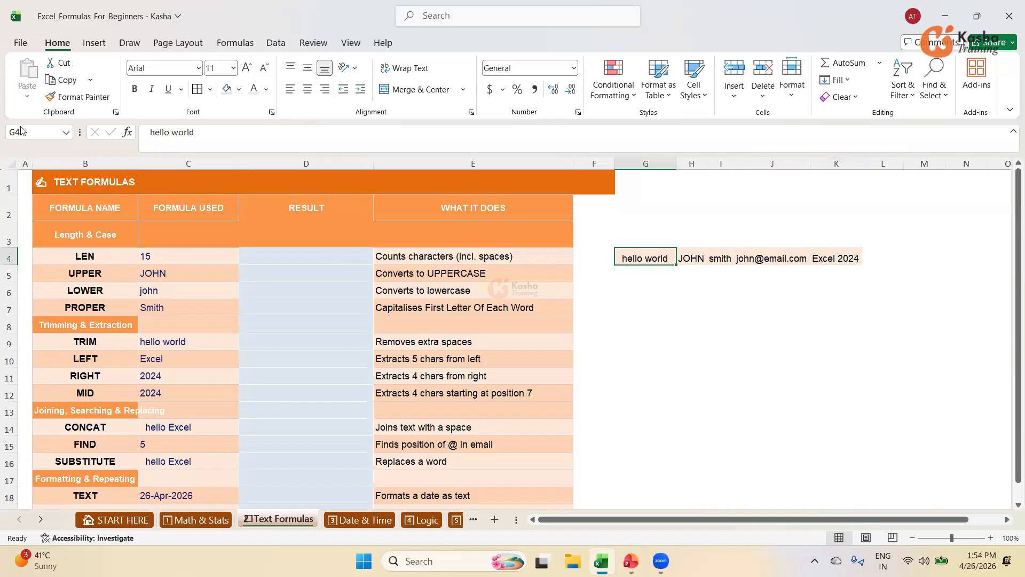
left_click(323, 251)
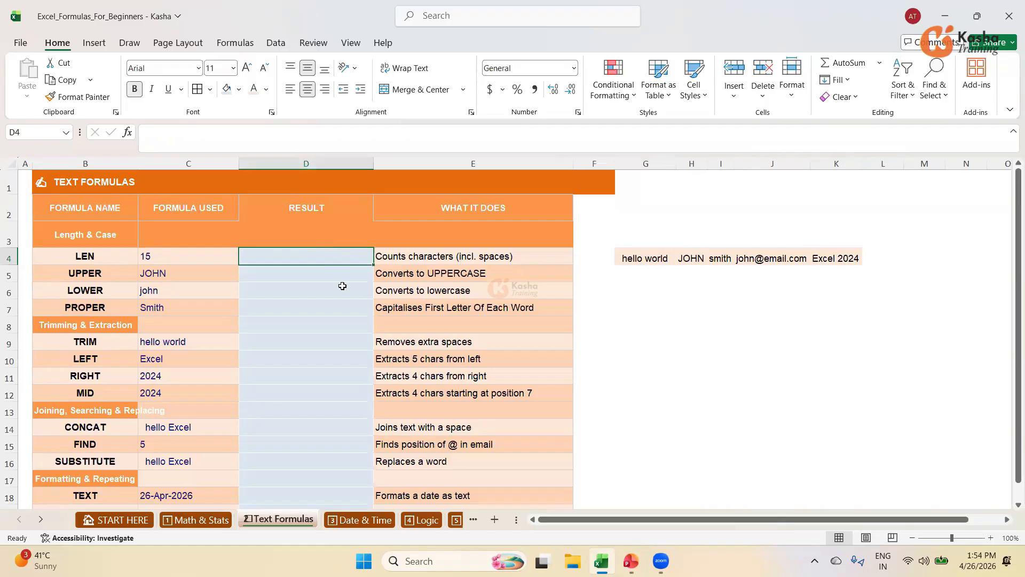
type("=")
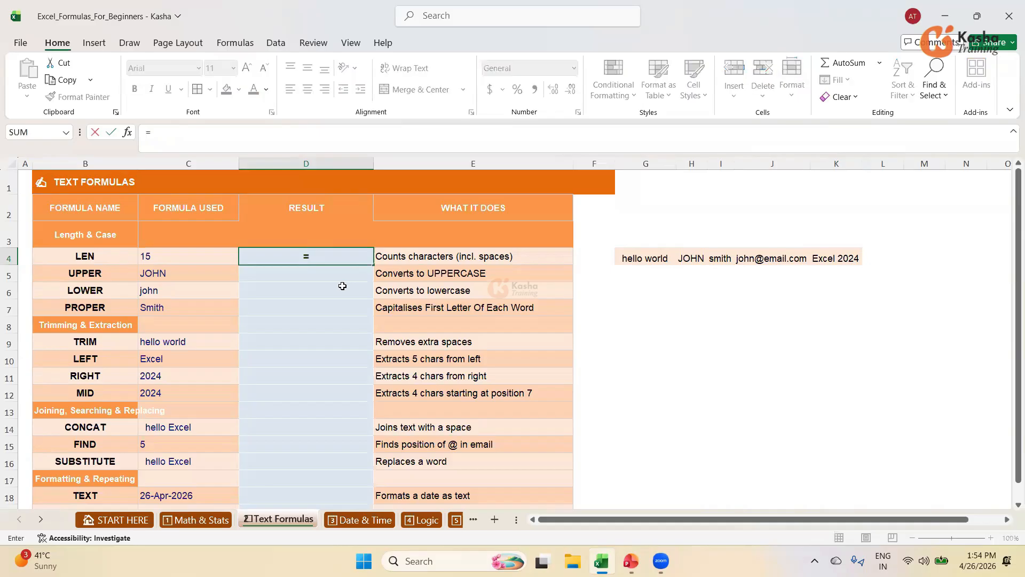
type("LEN(")
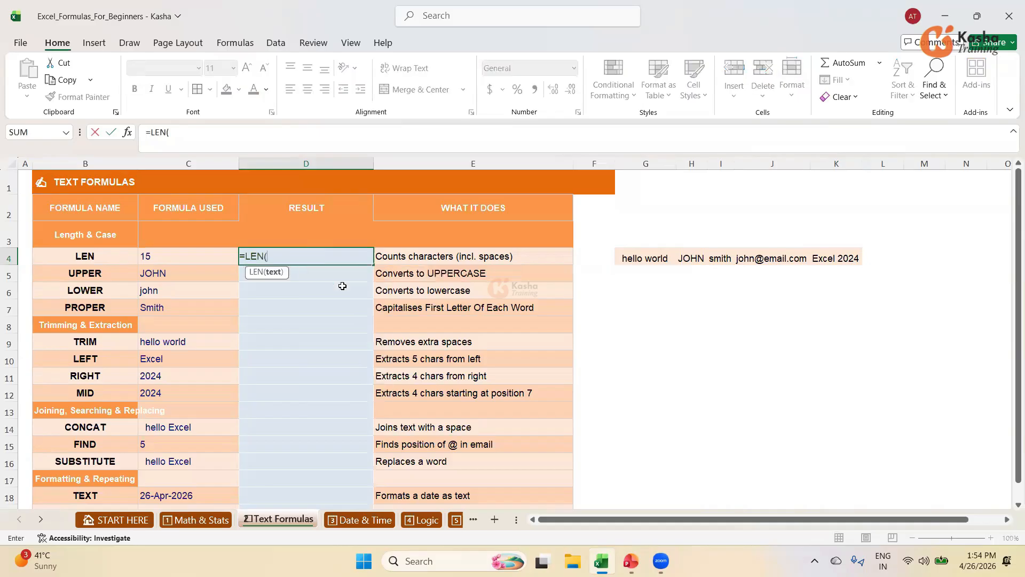
left_click(647, 261)
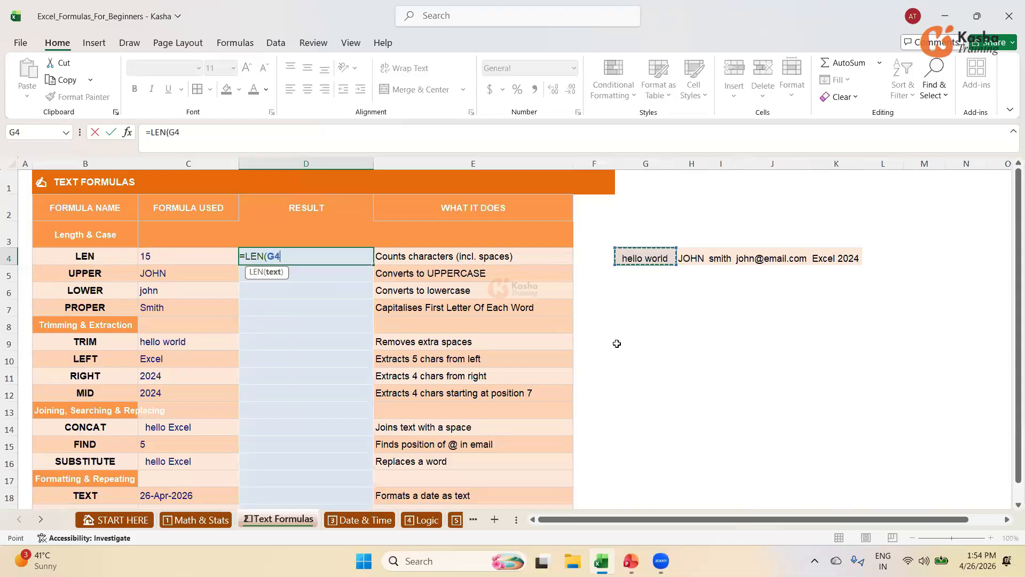
type(")")
key("Return")
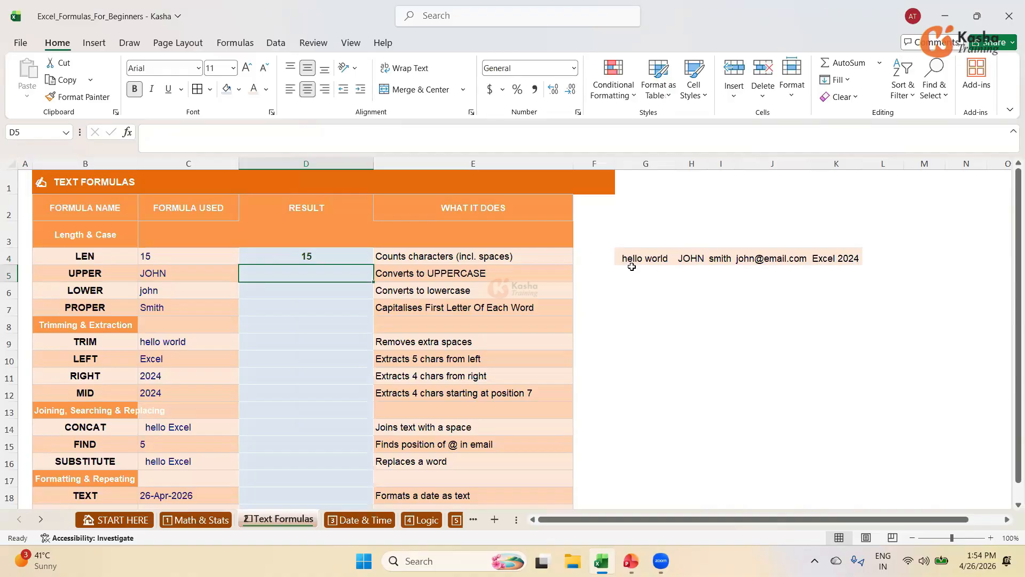
left_click(666, 263)
left_click(327, 254)
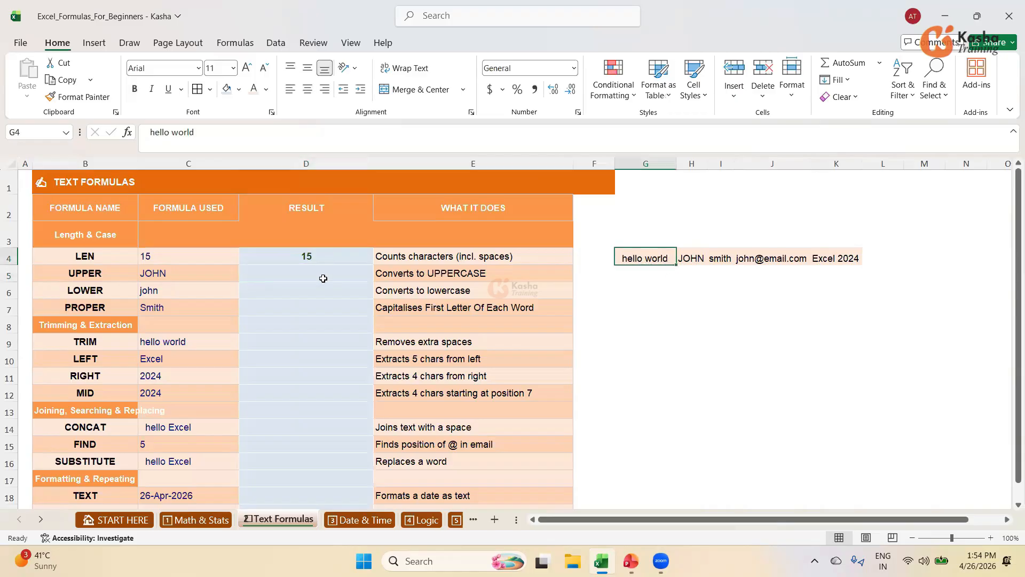
Enter =UPPER(I4) in D5 to convert the sample text in I4 to uppercase
left_click(320, 278)
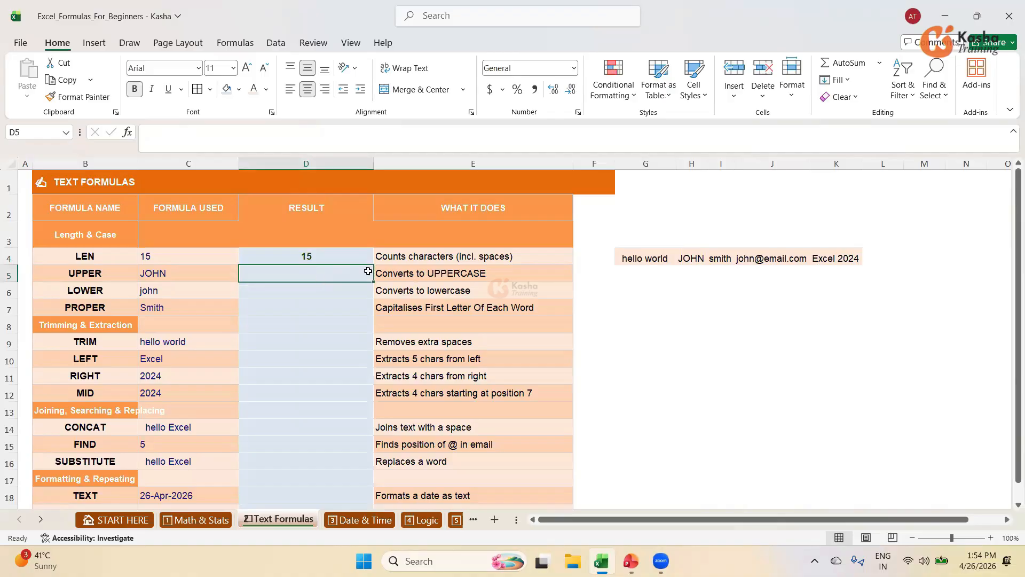
type("=")
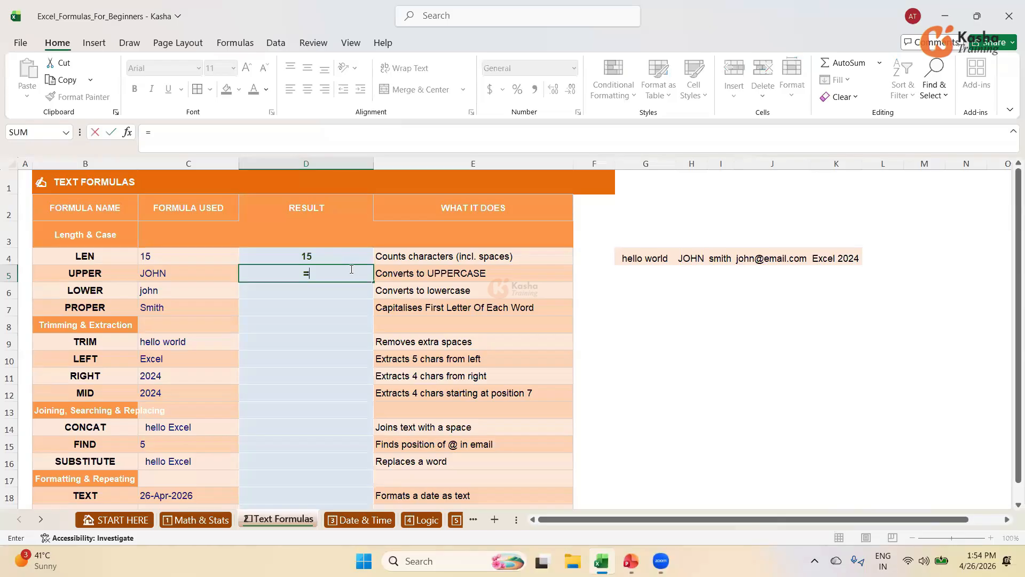
type("U")
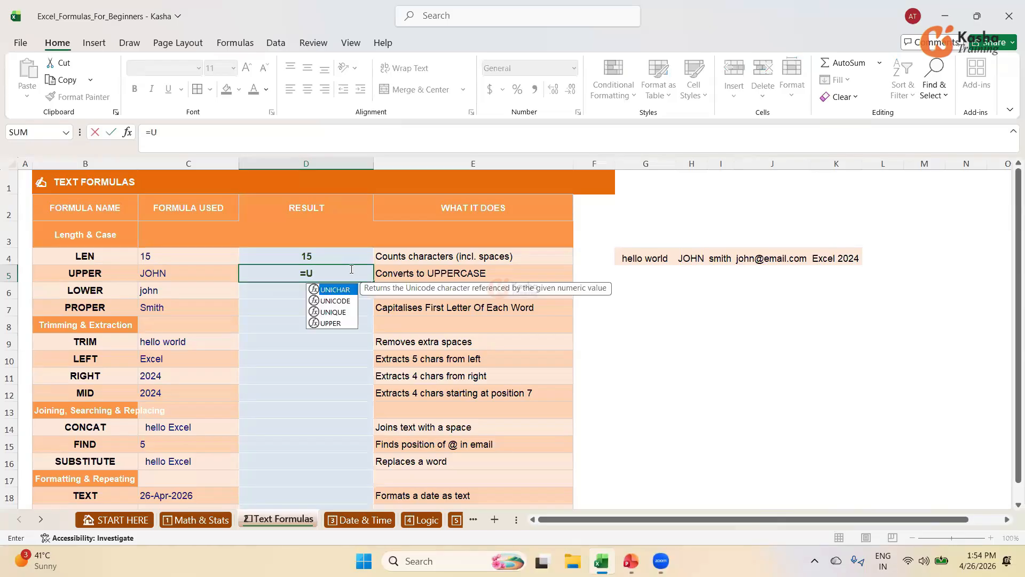
key("Down")
key("Down")
key("Down")
key("Tab")
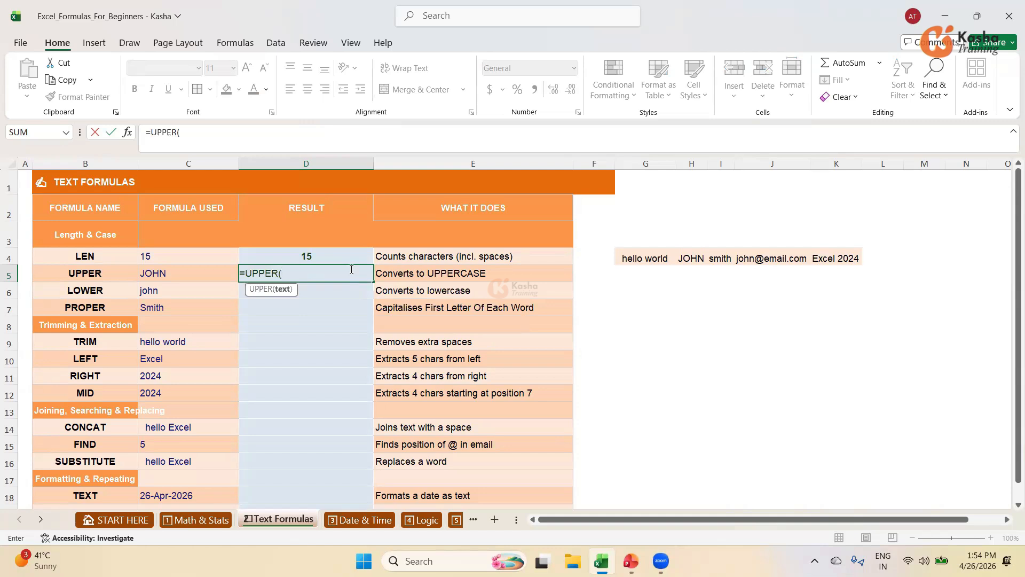
left_click(723, 258)
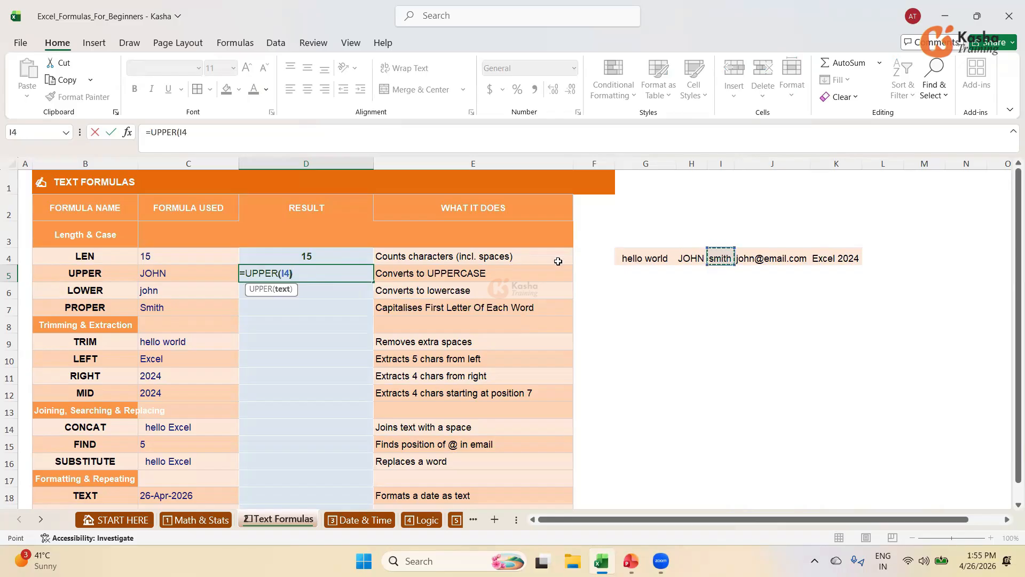
type(")")
key("Return")
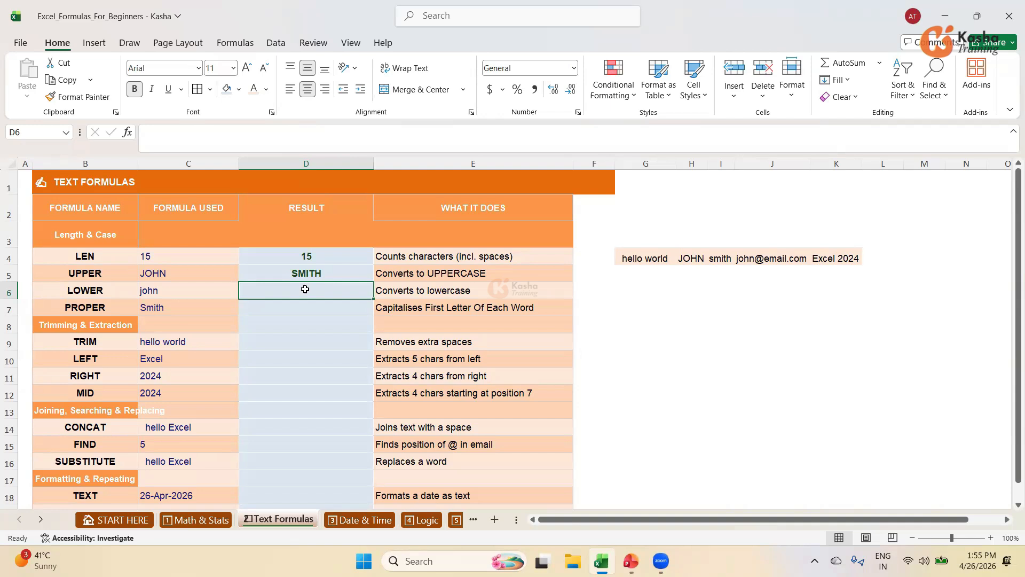
Enter a LOWER formula in D6 that converts the sample text in H4 to lowercase
type("=")
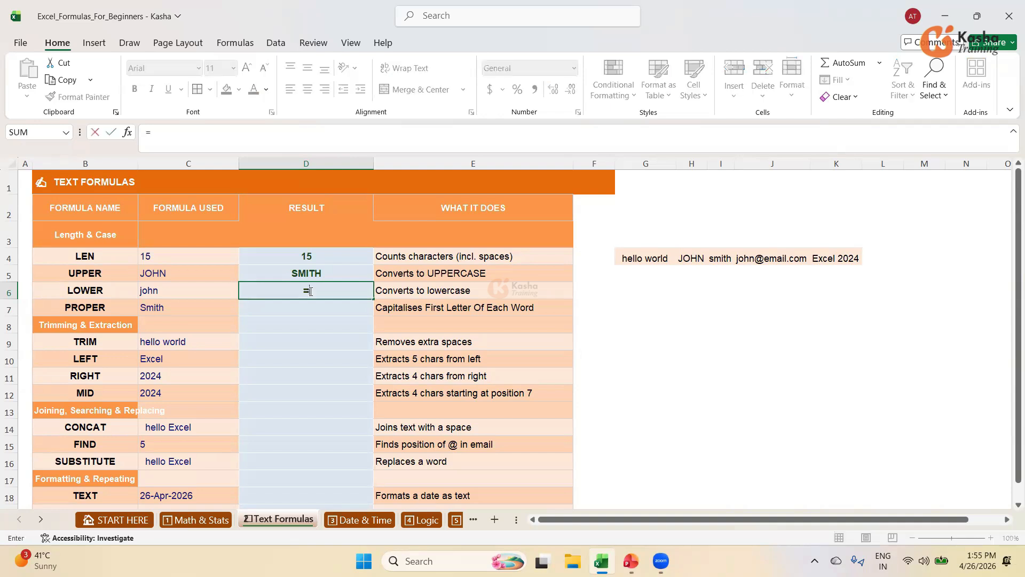
type("LOWER(")
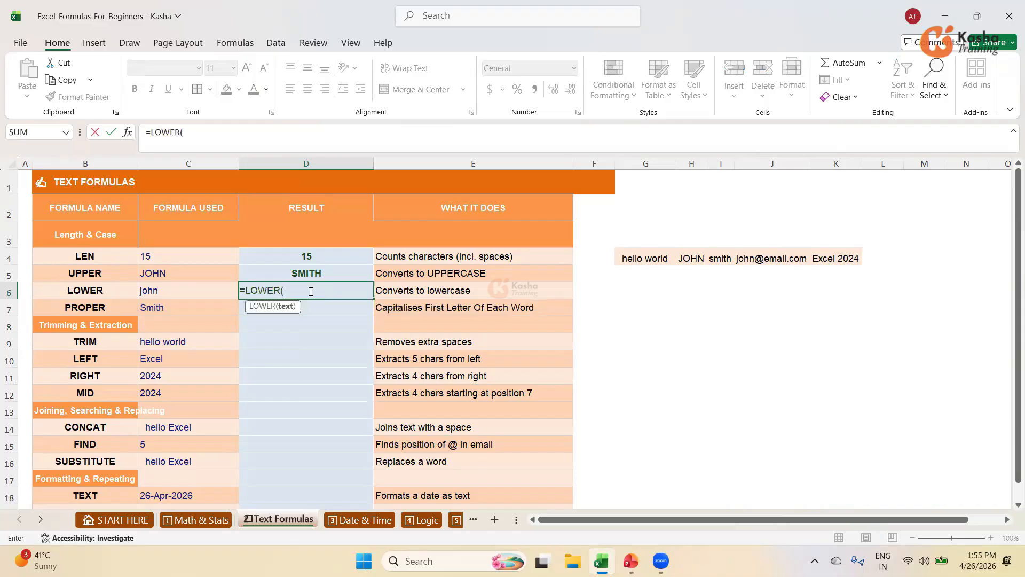
left_click(693, 259)
type(")")
key("Return")
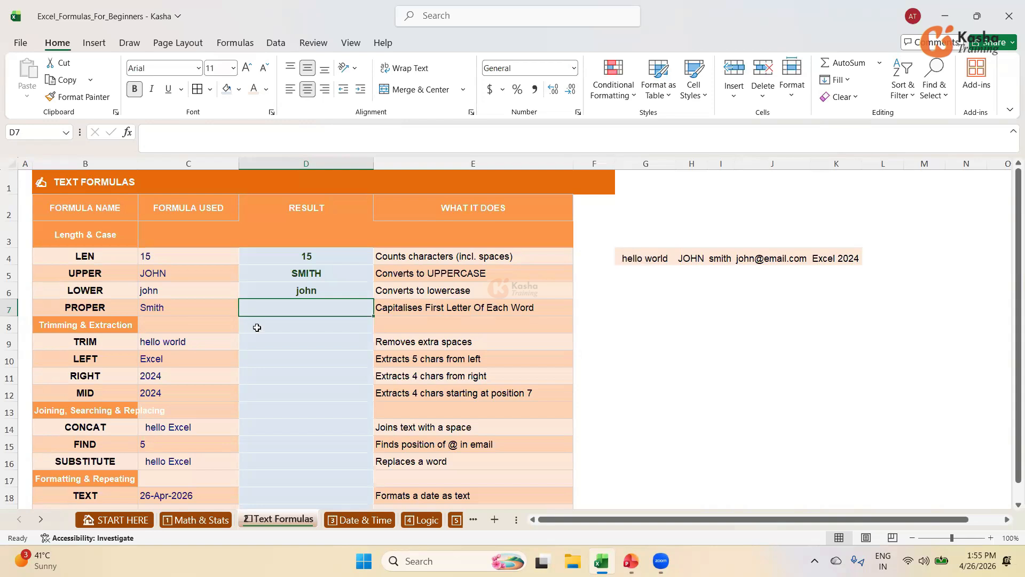
Enter =PROPER(G4) in D7 to capitalise the first letter of each word in "hello world"
type("=")
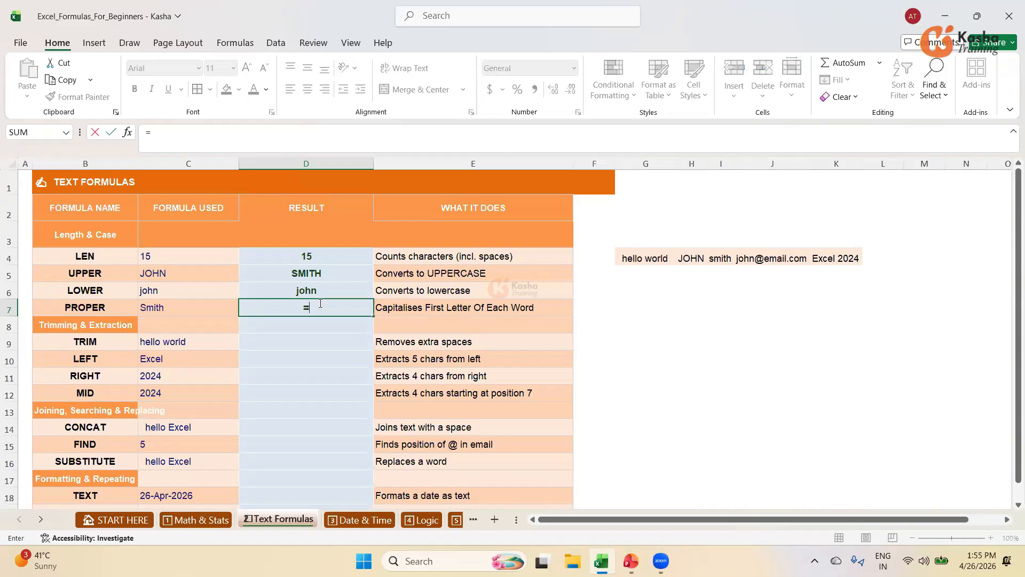
type("PR")
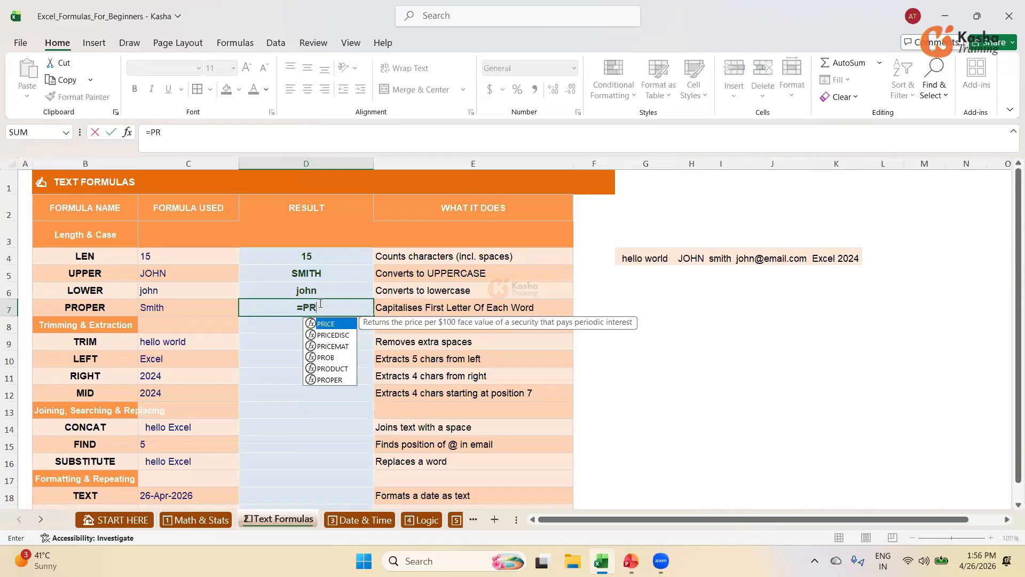
key("Down")
key("Down")
key("Down")
key("Down")
key("Down")
key("Tab")
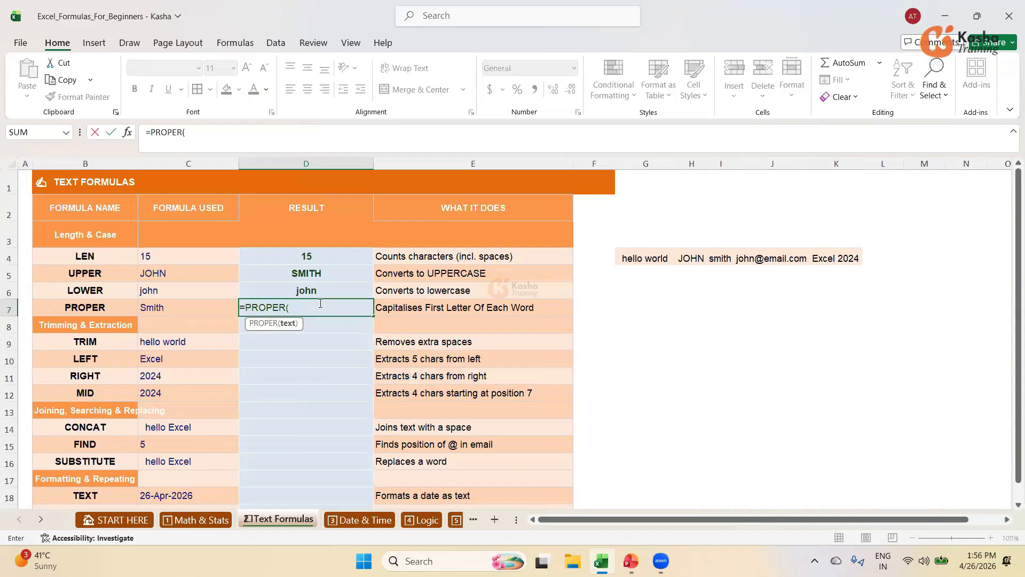
left_click(646, 258)
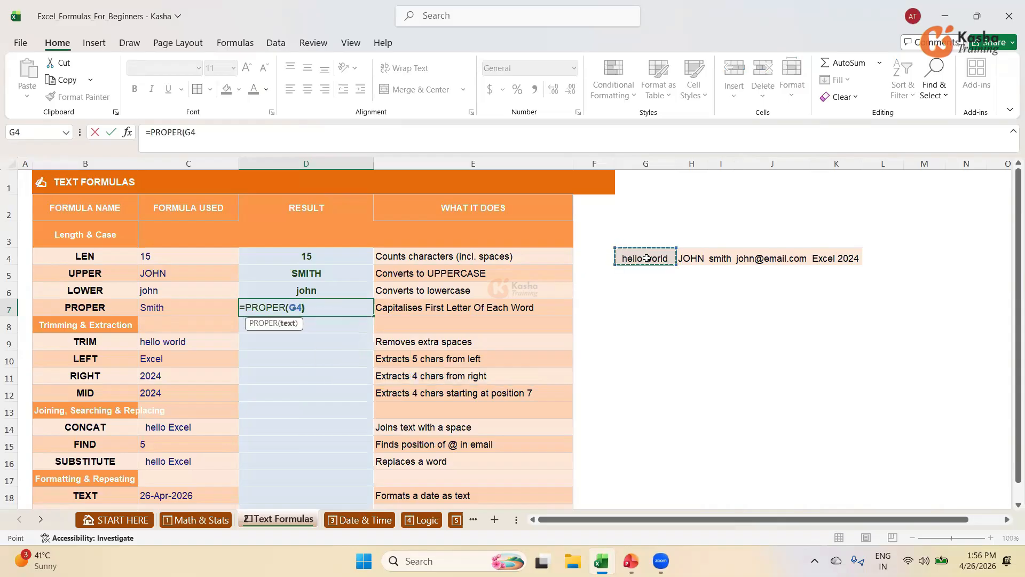
type(")")
key("Return")
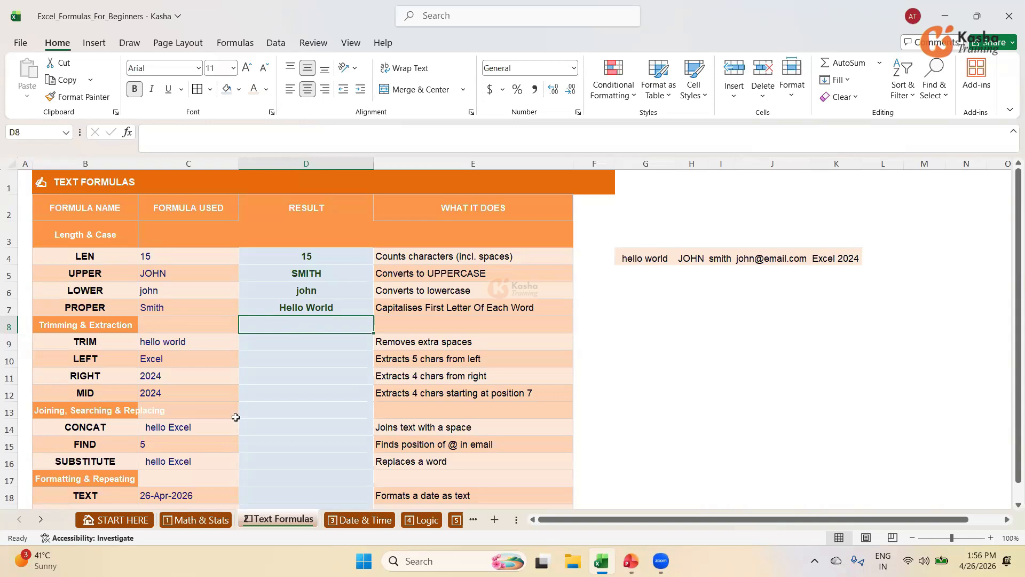
Try an extra space between "hello" and "world" in G4, and undo the edit
key("Down")
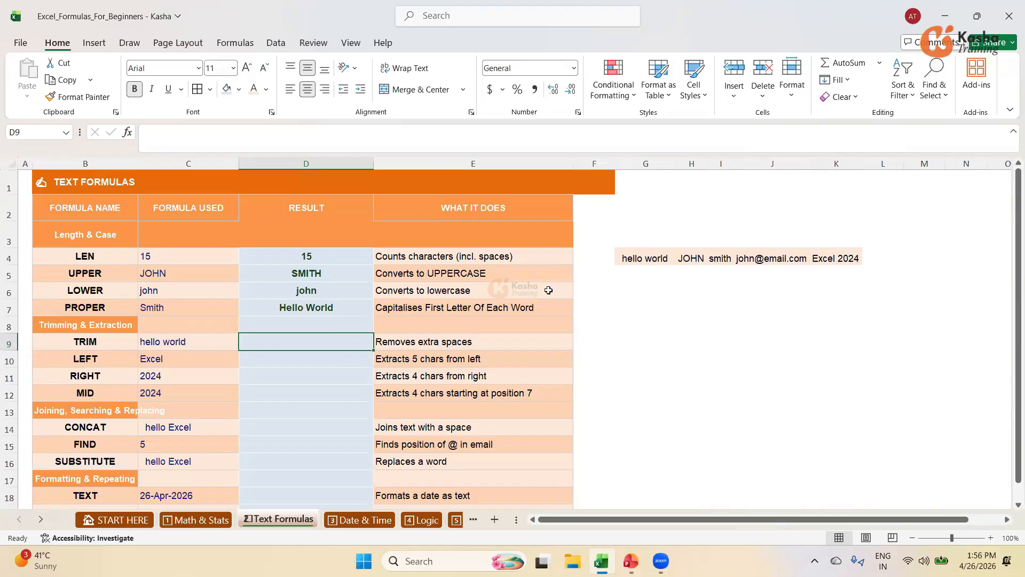
left_click(643, 259)
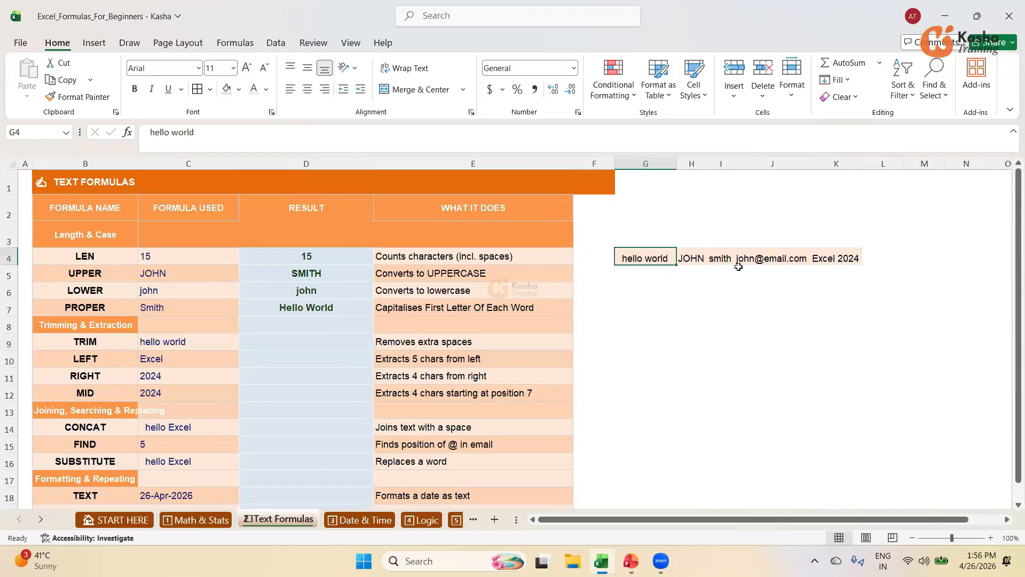
left_click(704, 257)
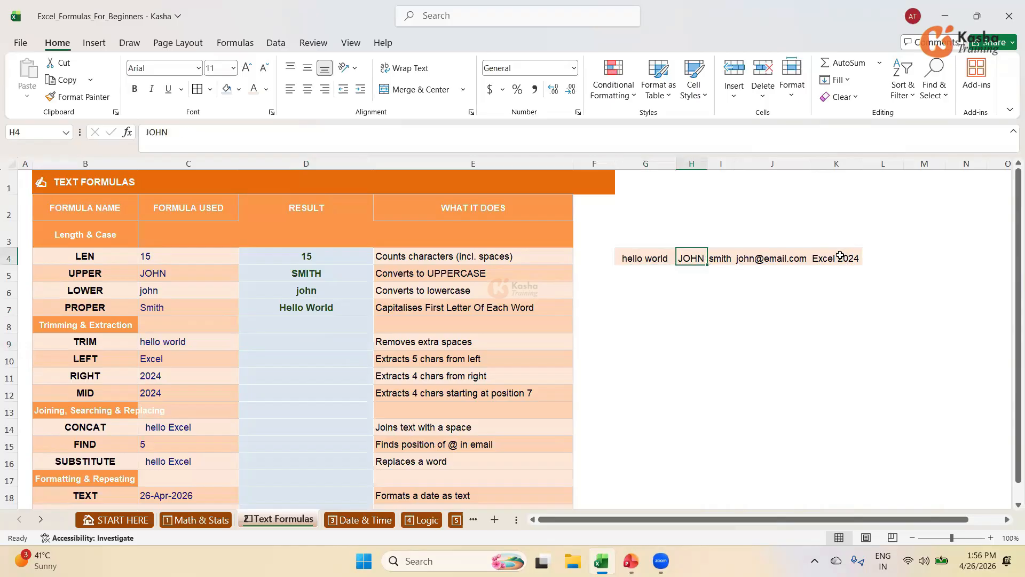
left_click(826, 260)
left_click(644, 258)
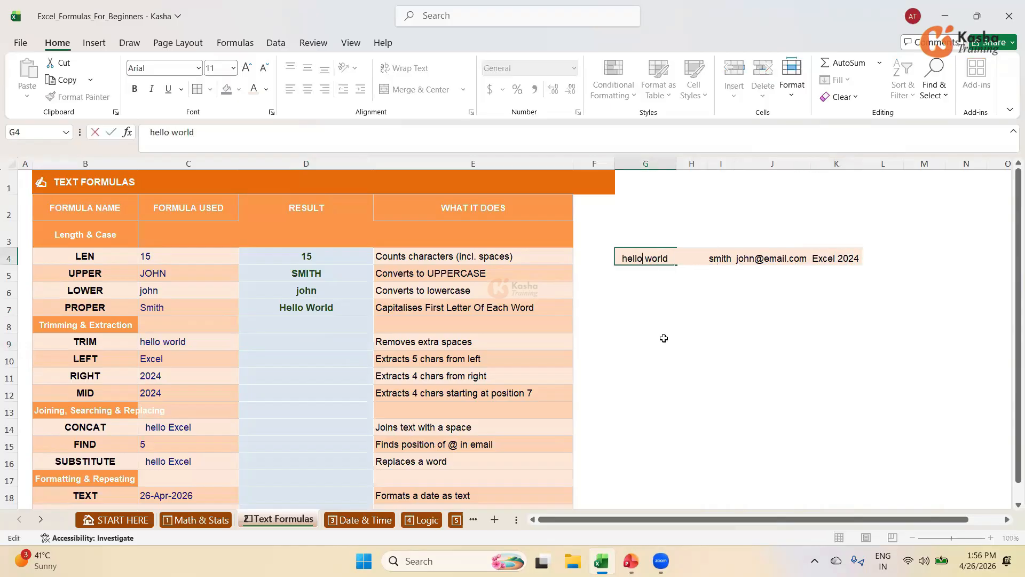
left_click(662, 342)
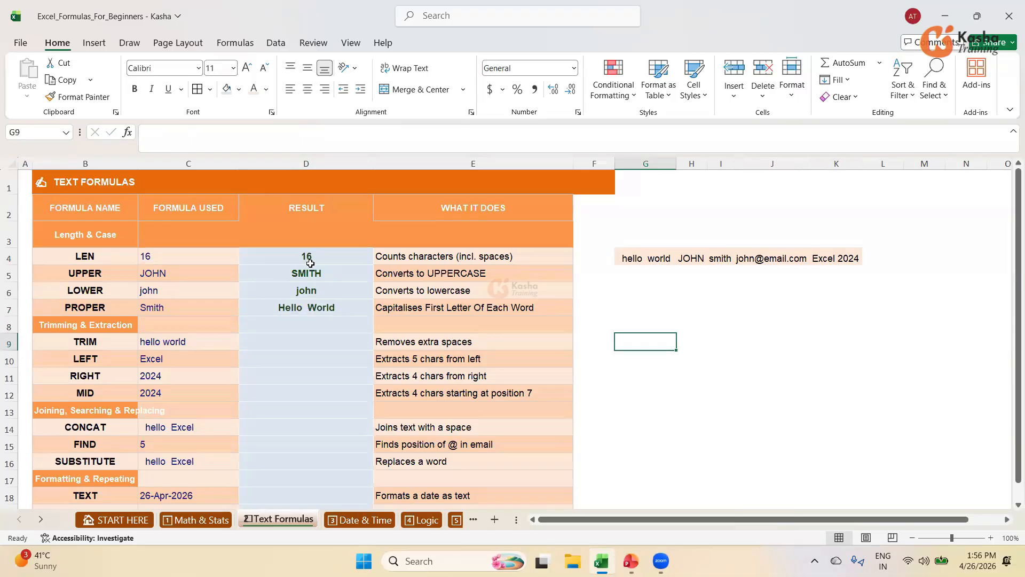
key("ctrl+Up")
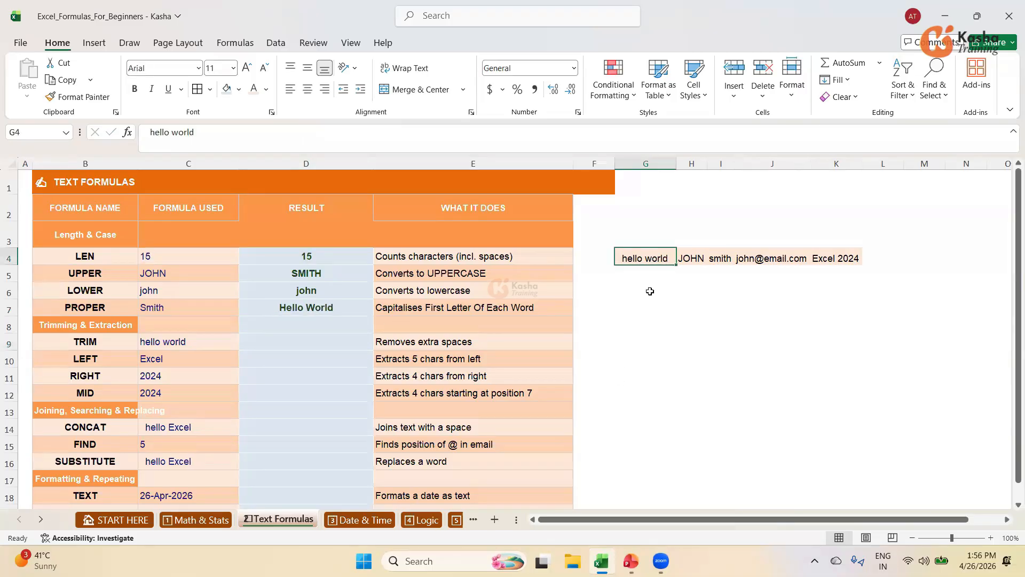
left_click(650, 275)
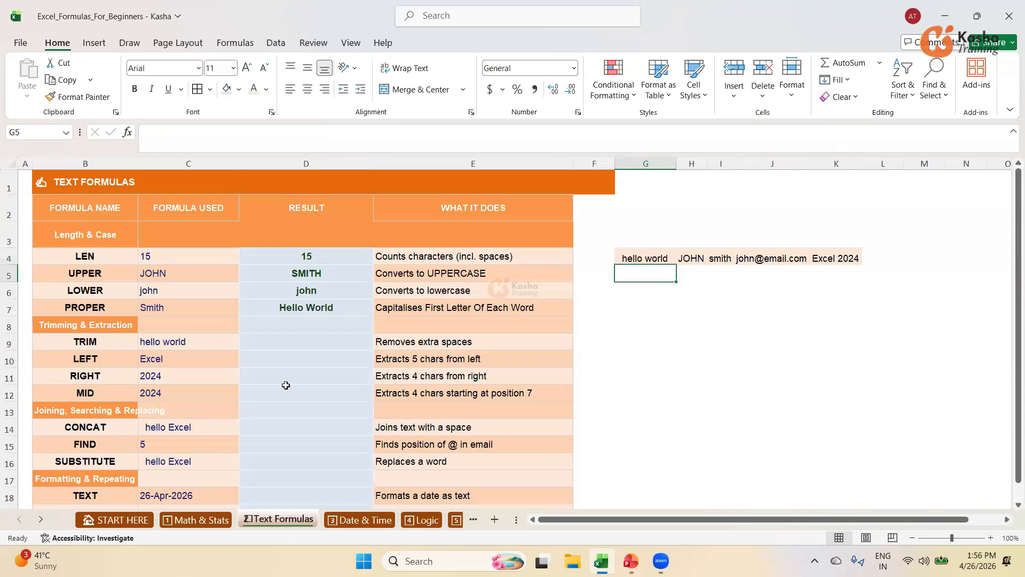
Enter =TRIM(G4) in D9 to remove extra spaces from the "hello world" sample text
left_click(320, 341)
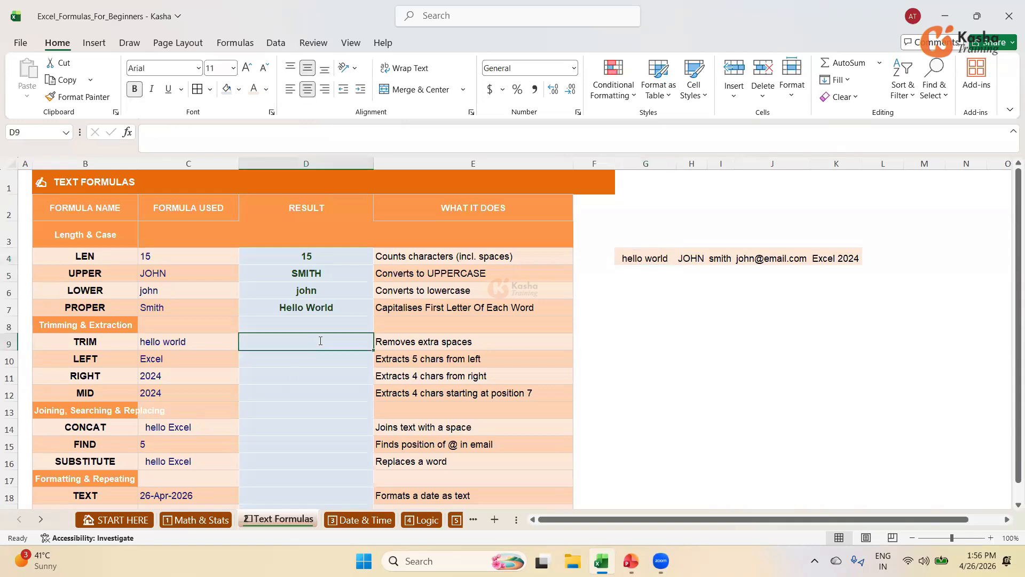
type("=")
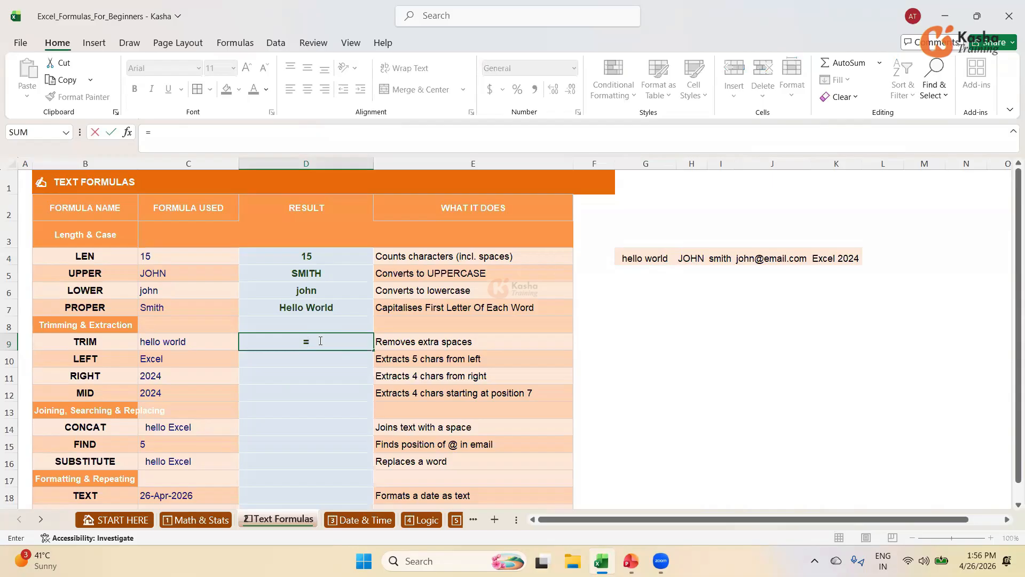
type("TR")
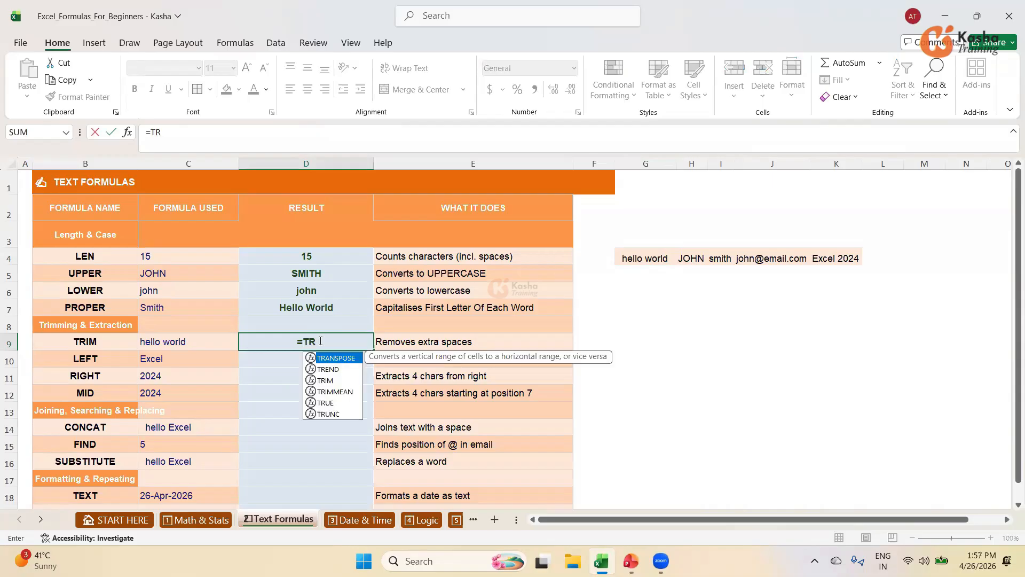
key("Down")
key("Down")
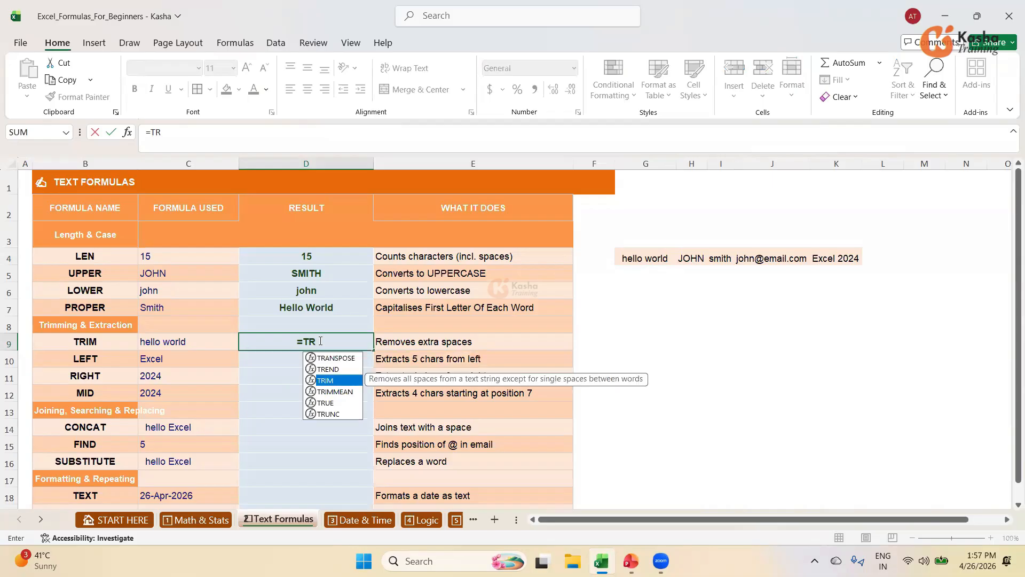
key("Tab")
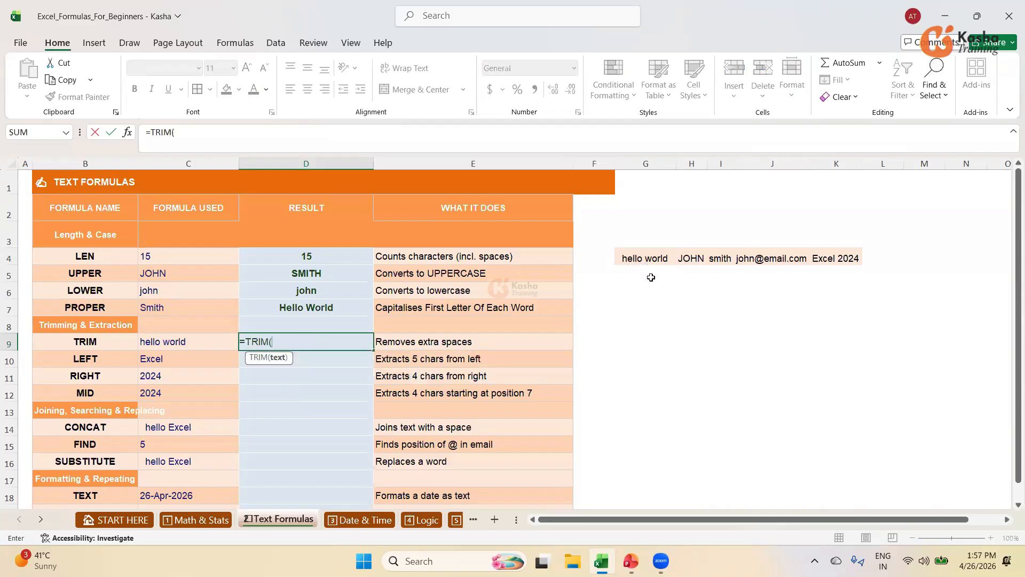
left_click(652, 257)
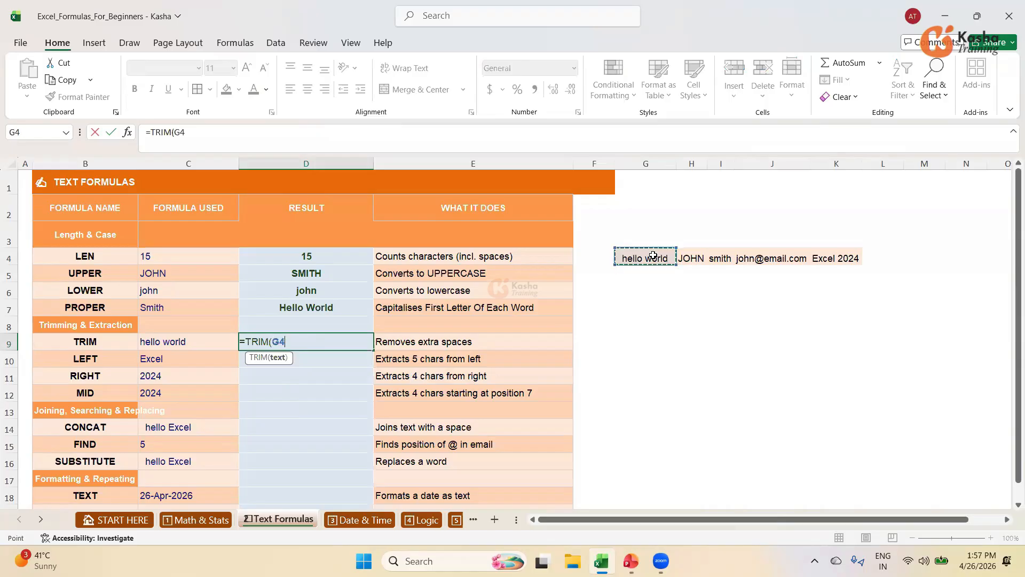
type(")")
key("Return")
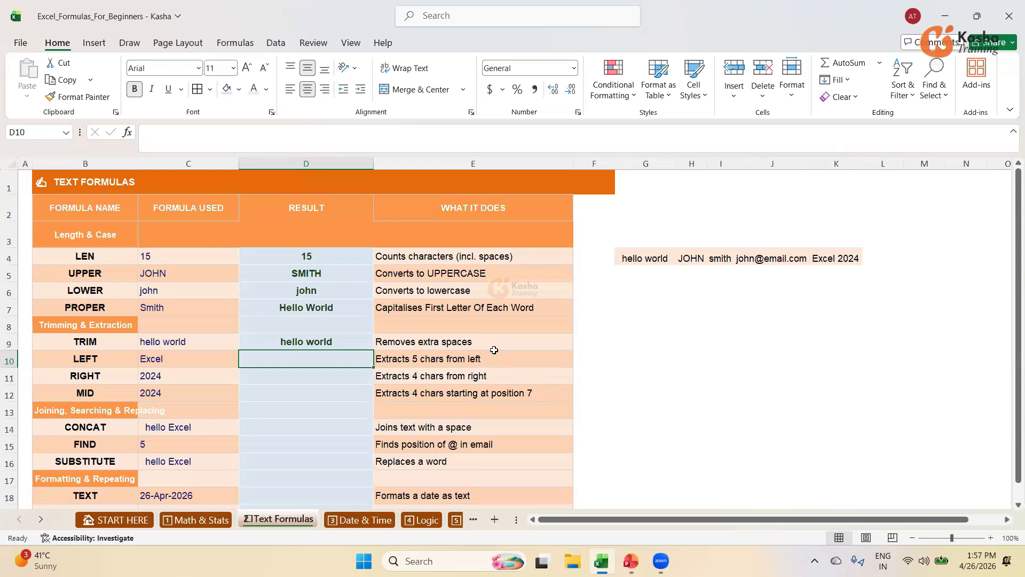
Copy the "hello world" text from G4 into G6 and add extra spaces between the two words
left_click(653, 256)
left_click_drag(196, 135, 62, 99)
key("ctrl+c")
left_click(646, 291)
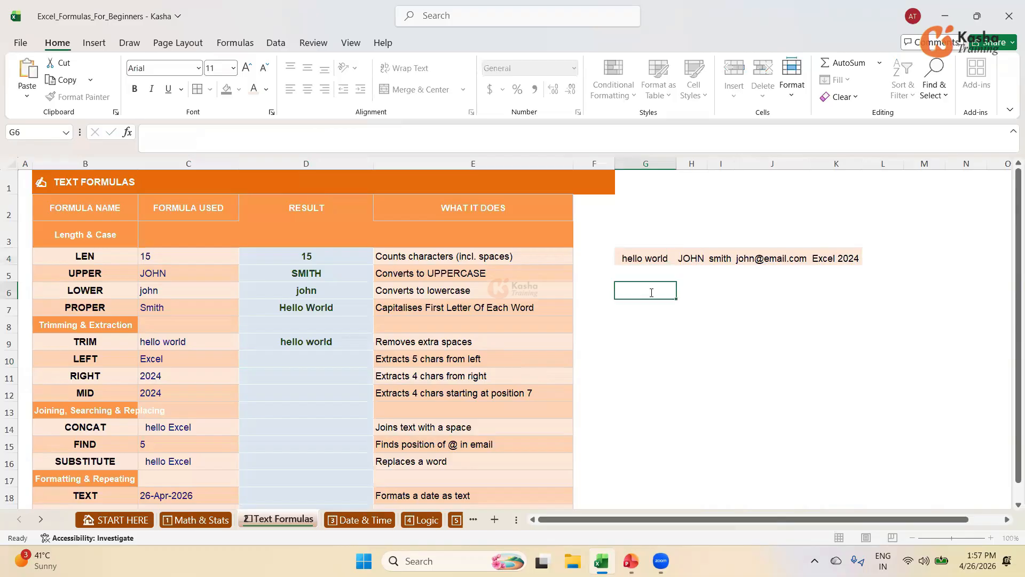
key("ctrl+v")
left_click(645, 292)
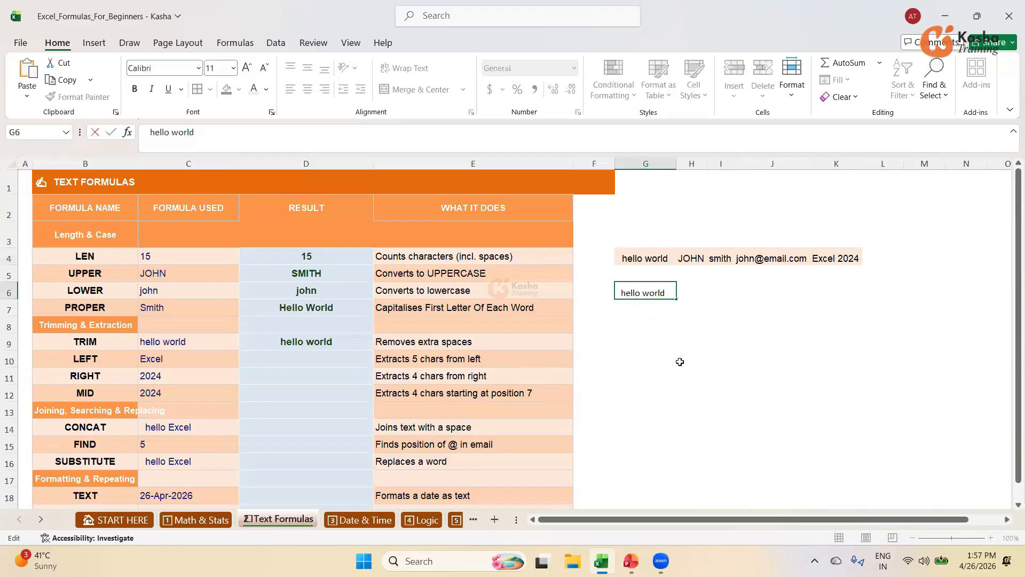
left_click(686, 390)
left_click(644, 293)
Change the TRIM formula in D9 to reference G6 instead of G4
left_click(313, 341)
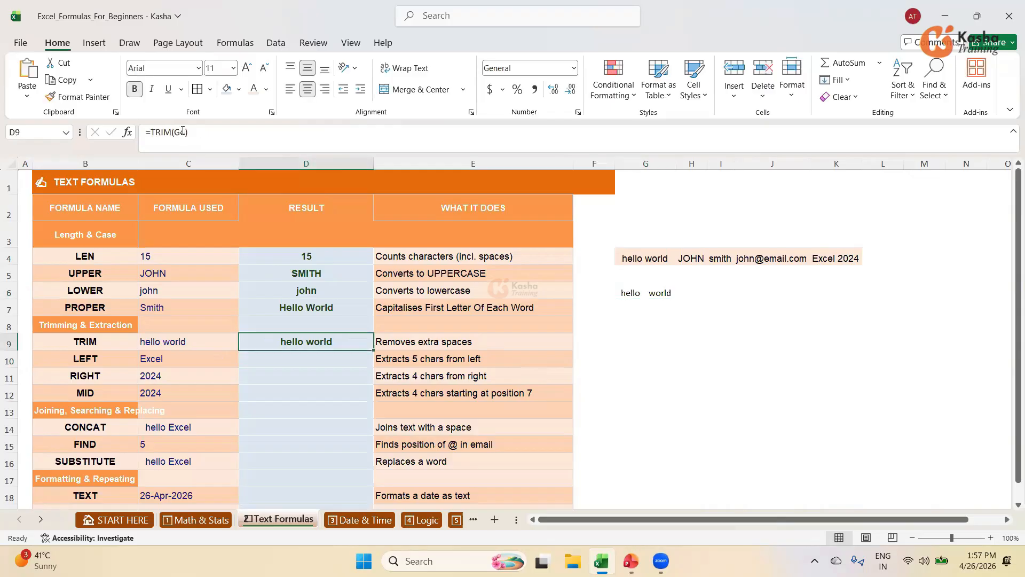
left_click(184, 132)
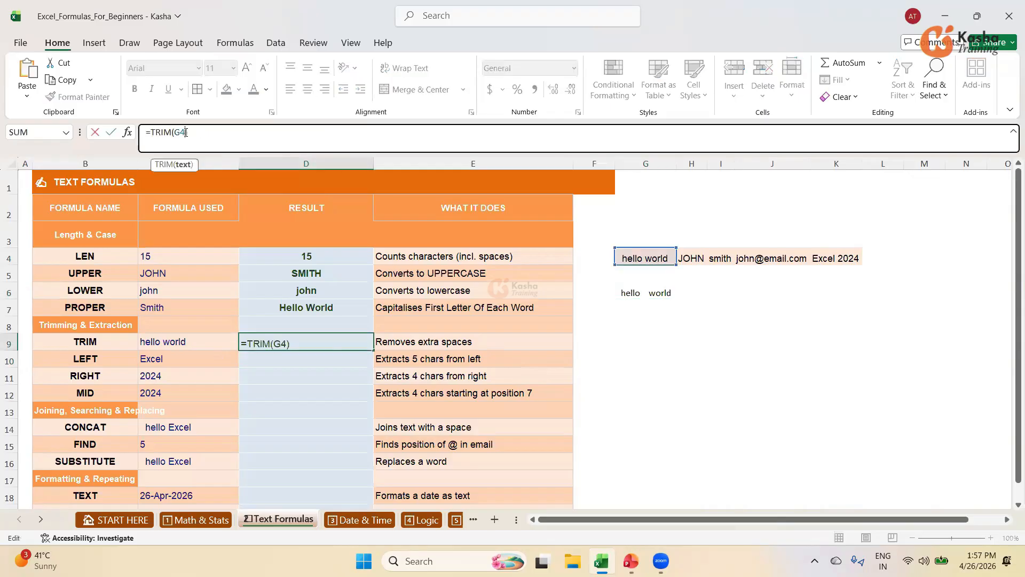
key("BackSpace")
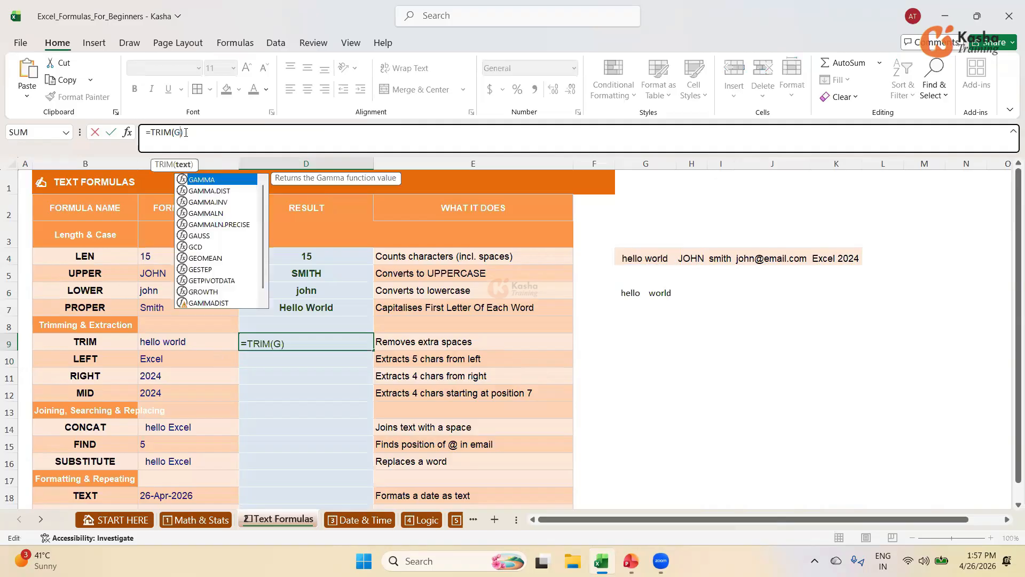
key("BackSpace")
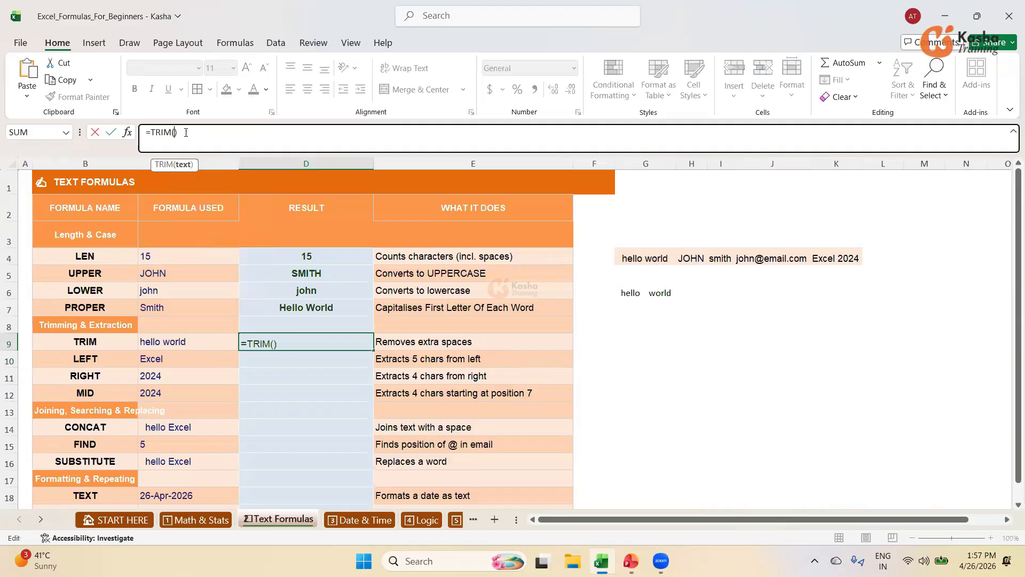
left_click(643, 292)
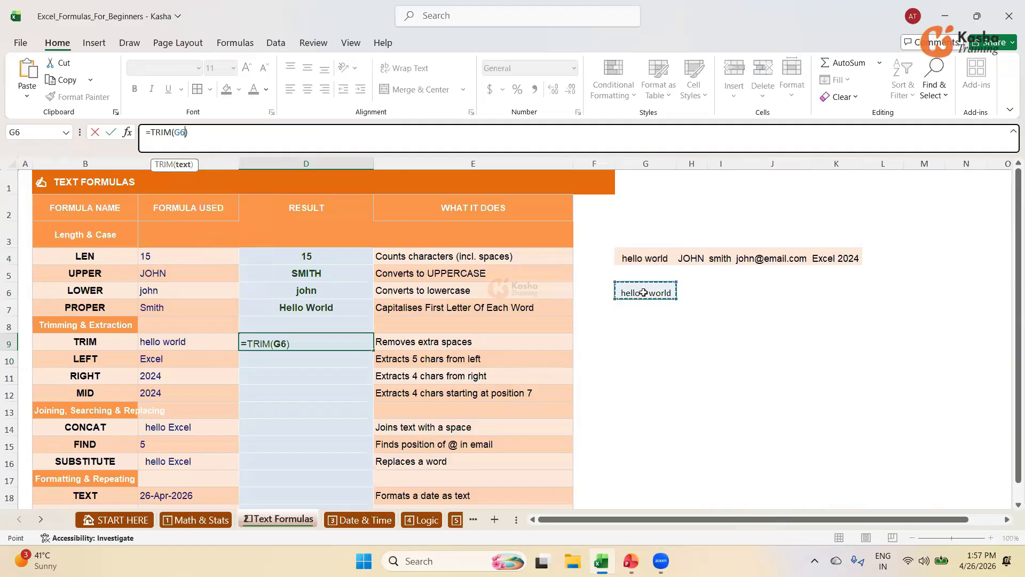
key("Return")
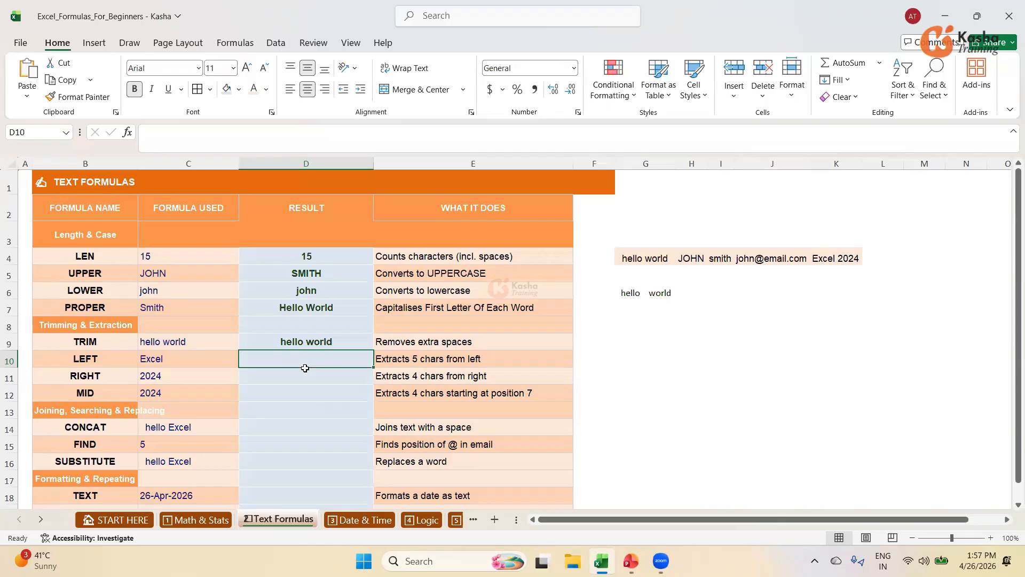
Enter a LEFT formula in D10 that extracts the first 5 characters of "Excel 2024" in K4
type("=")
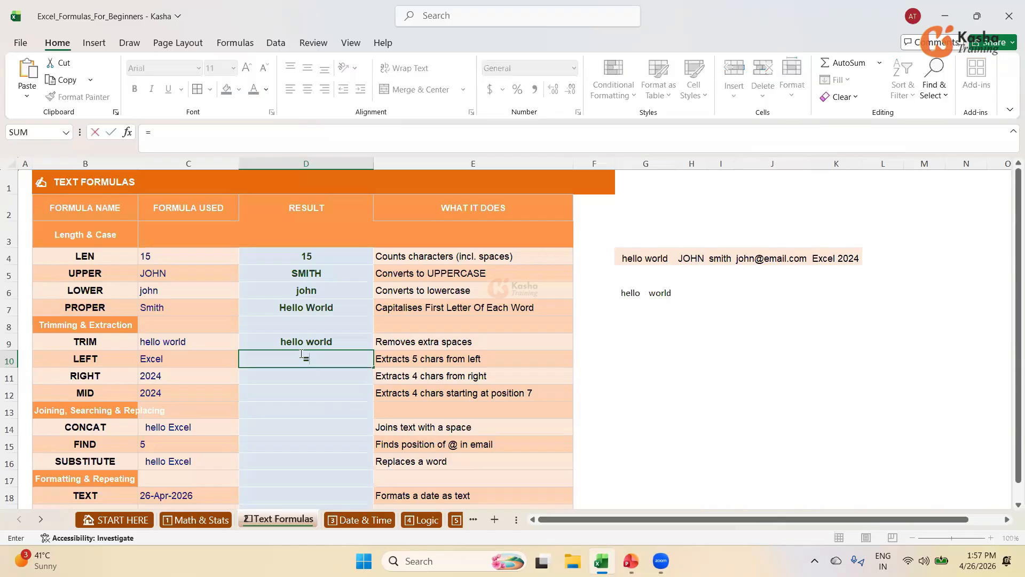
type("LE")
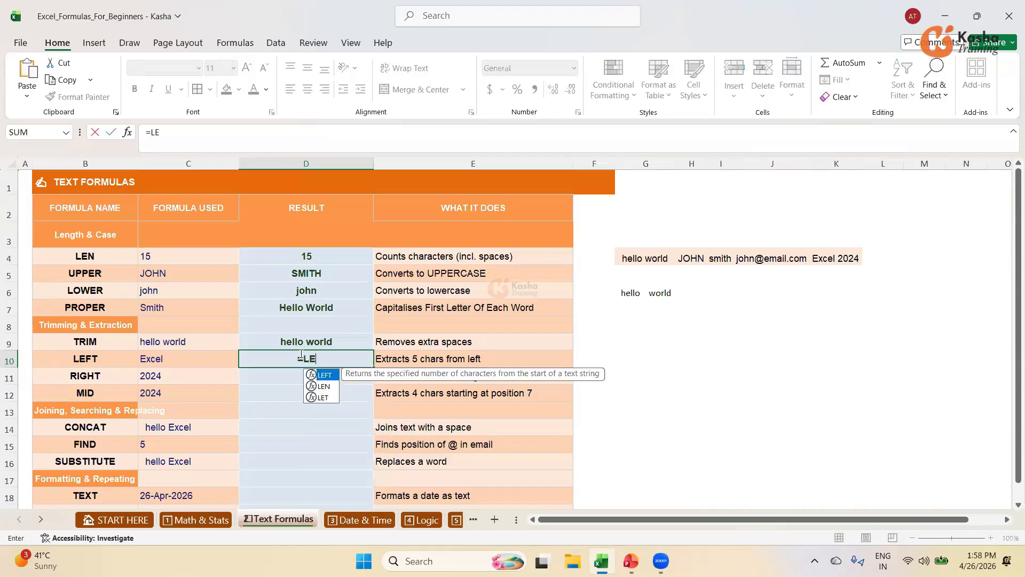
key("Tab")
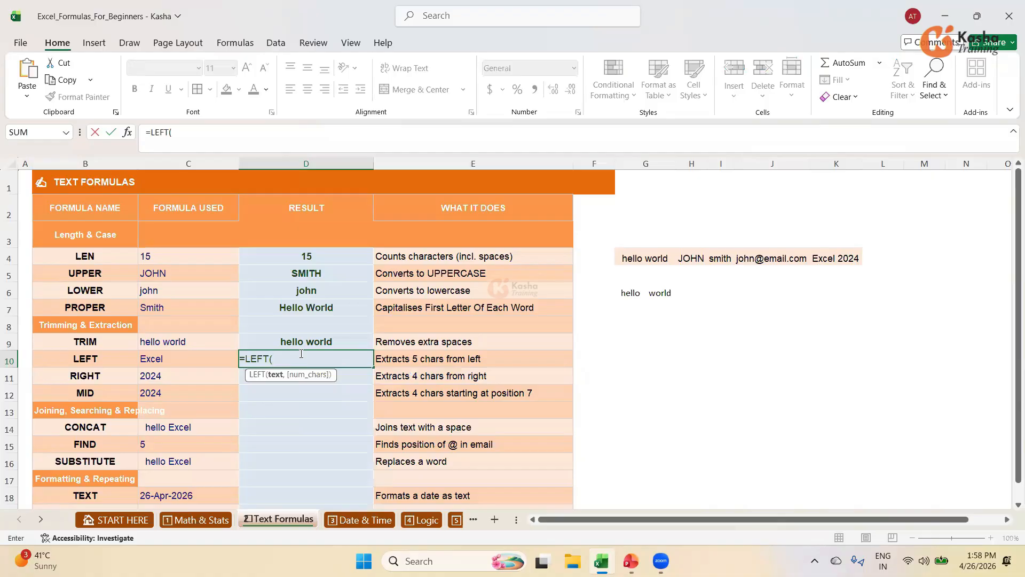
left_click(838, 258)
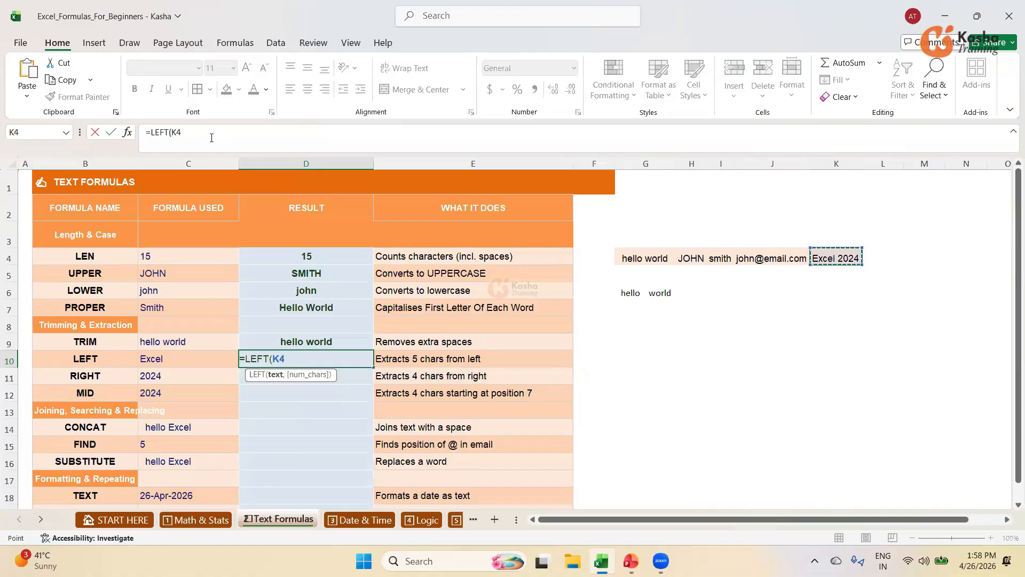
left_click(212, 138)
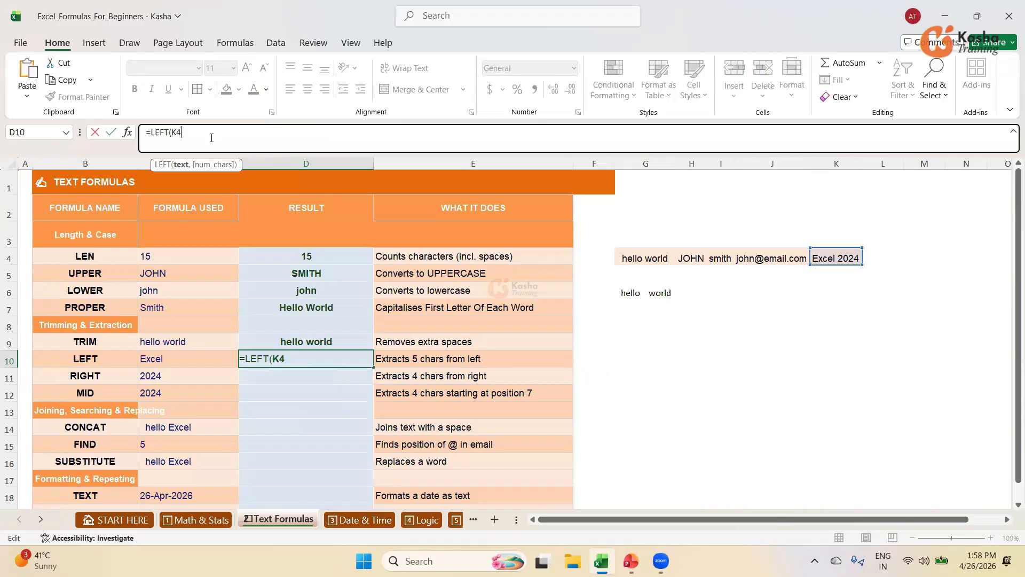
type(",5")
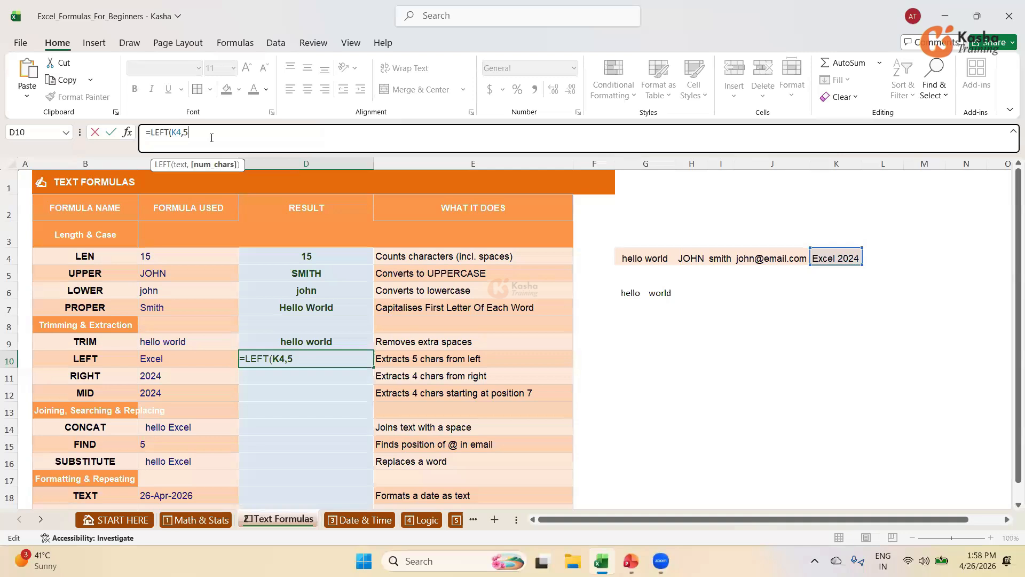
key("Return")
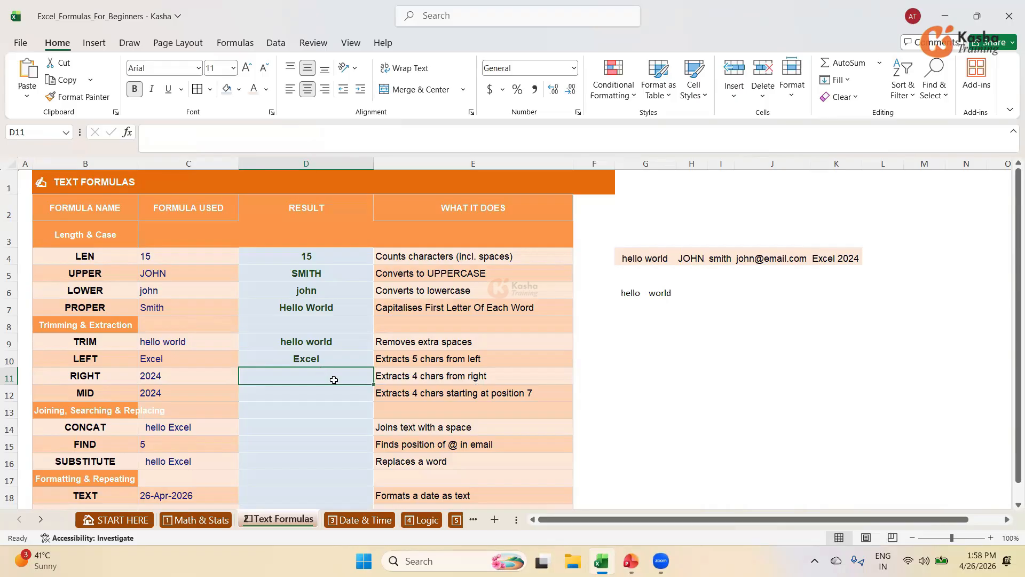
Enter =RIGHT(K4,4) in D11 to extract the last 4 characters of "Excel 2024"
type("=")
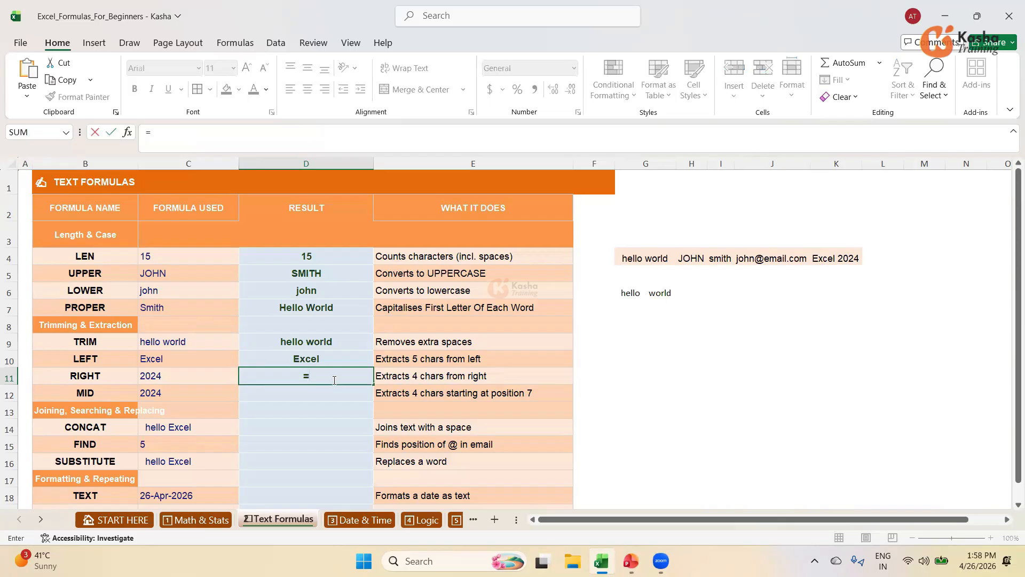
type("RI")
key("Tab")
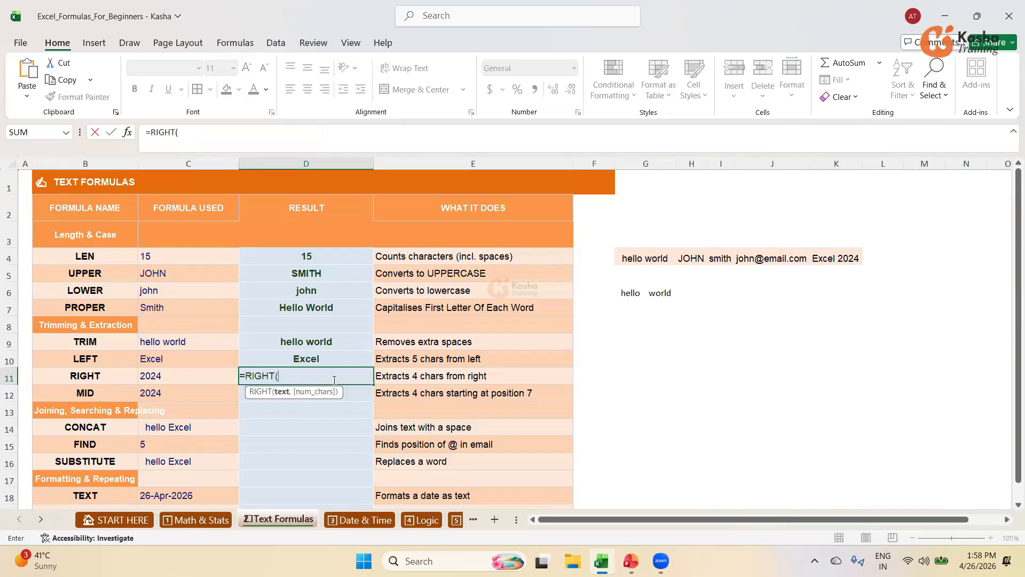
left_click(839, 257)
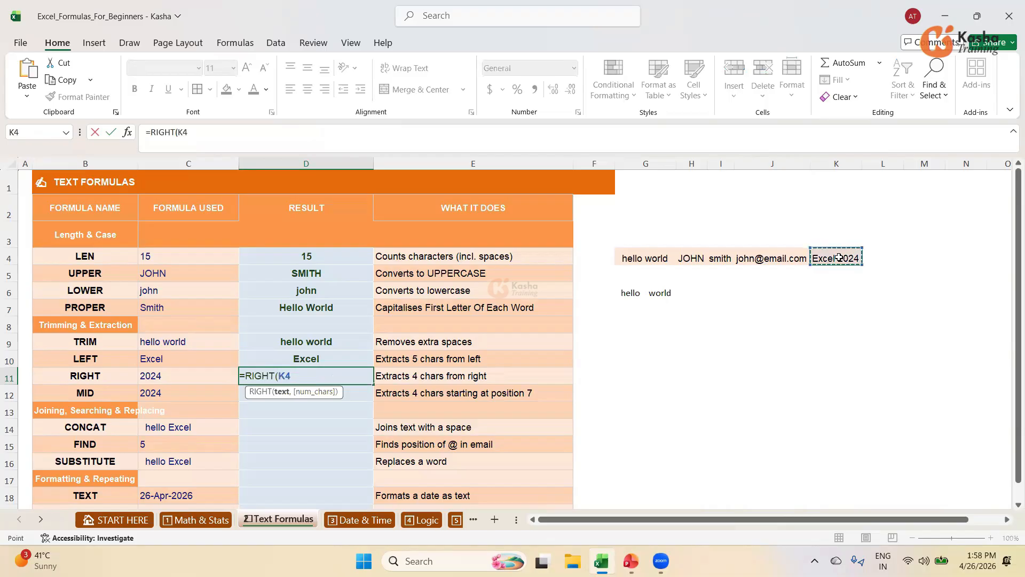
type(",4")
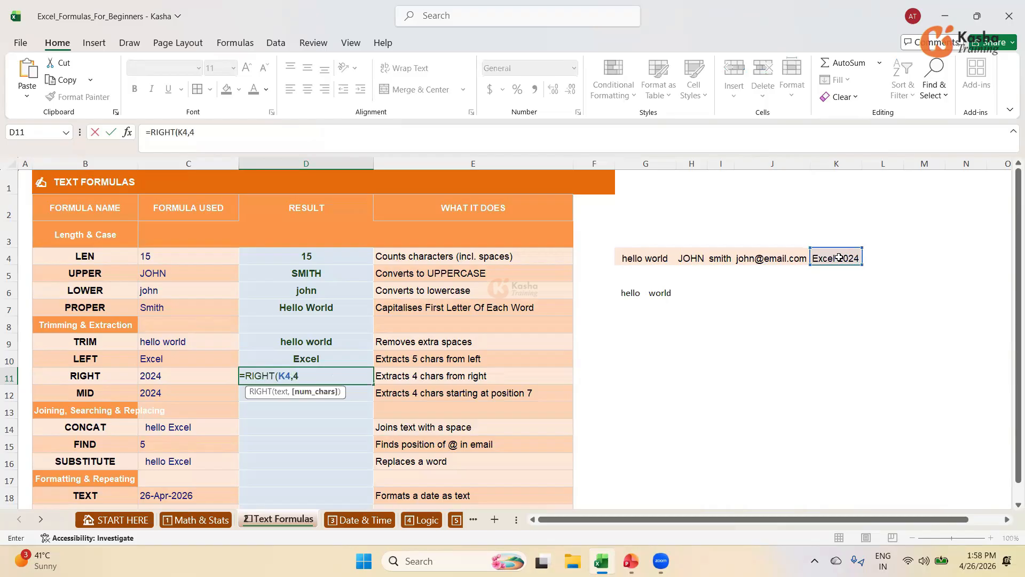
type(")")
key("Return")
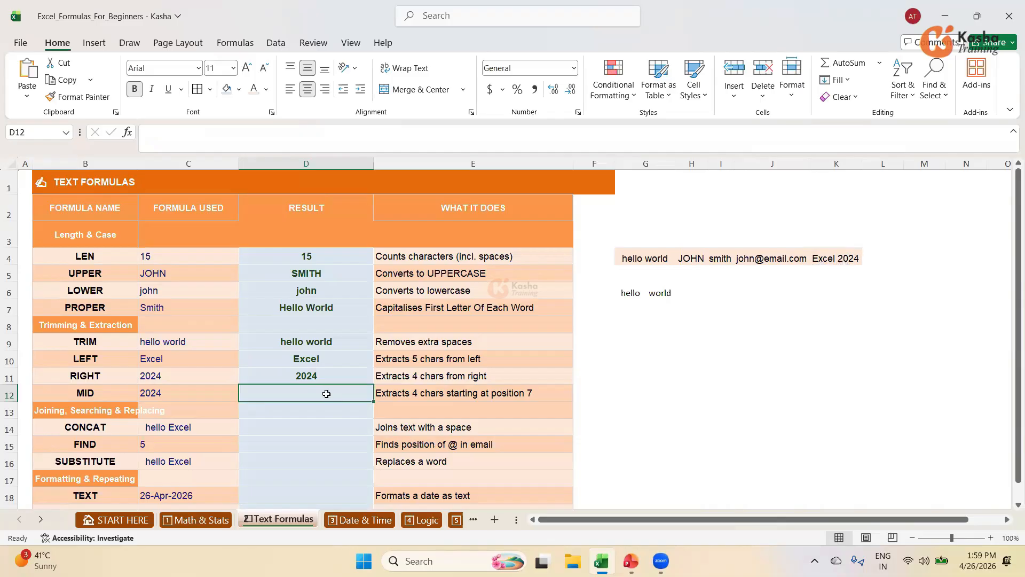
Enter =MID(K4,7,4) in D12 to extract 4 characters starting at position 7 of "Excel 2024"
type("=")
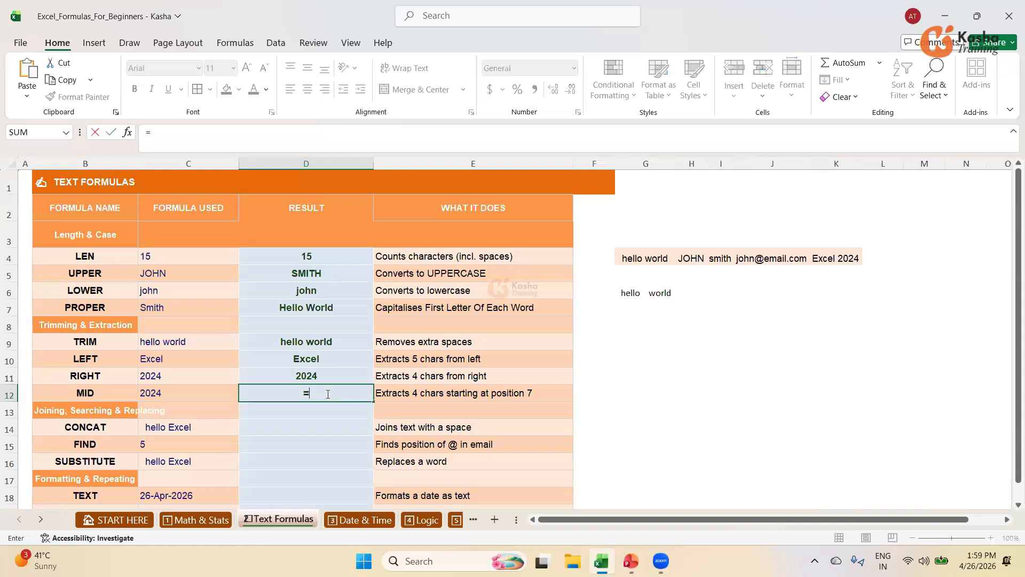
type("MID(")
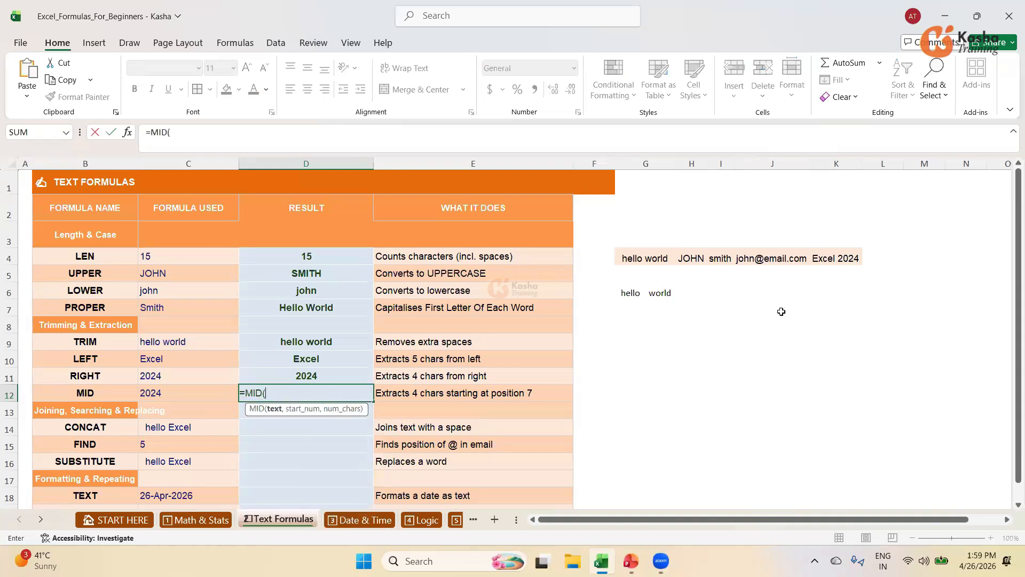
left_click(848, 258)
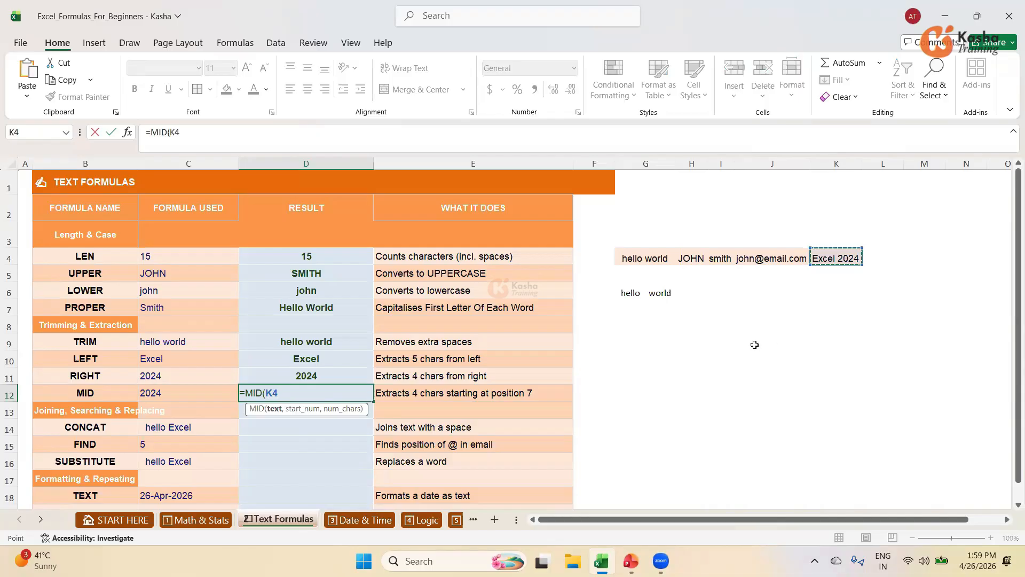
type(",")
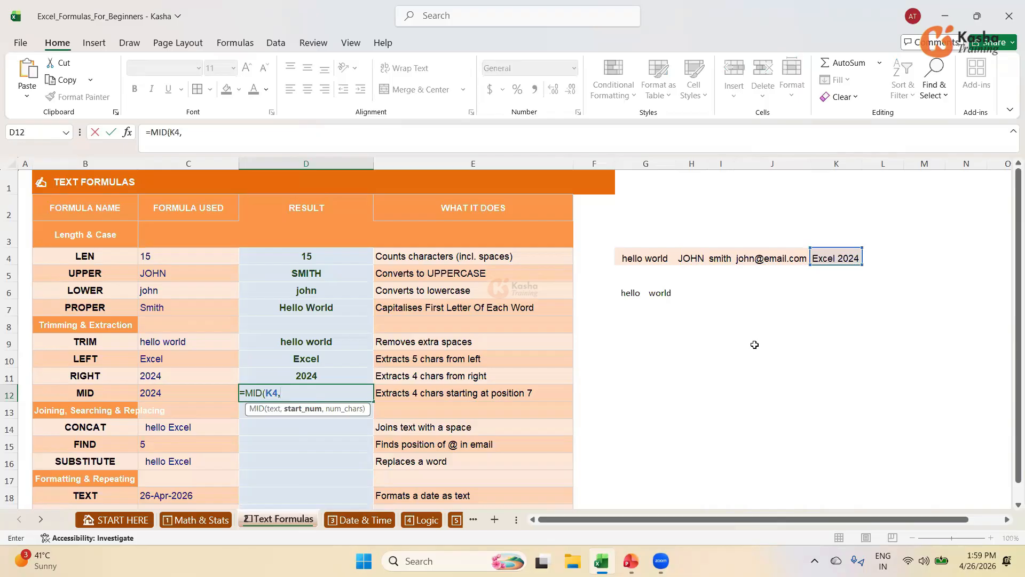
type("7")
type(",")
type("4)")
key("Return")
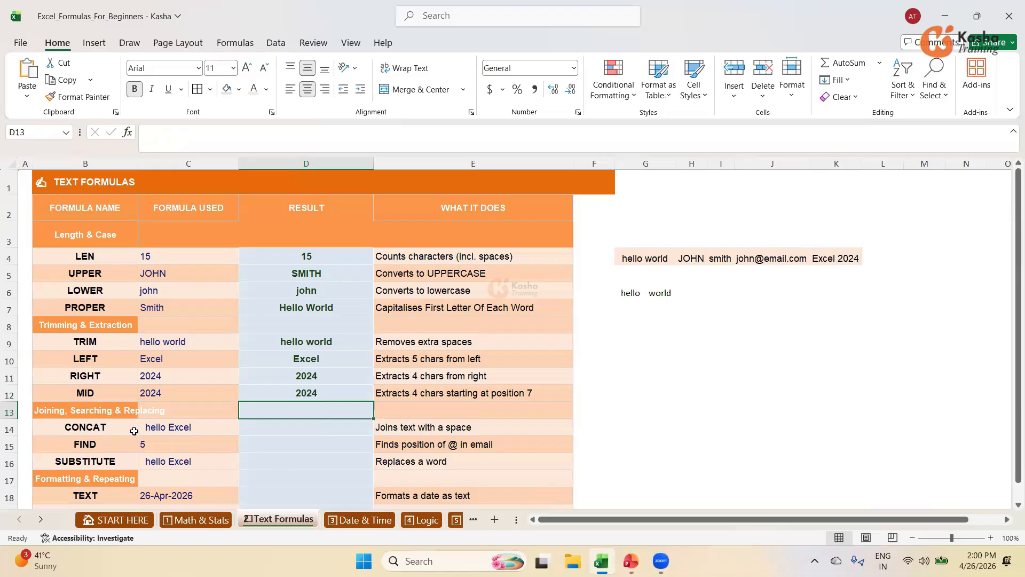
Enter =CONCAT("Hello","","World") in the CONCAT result cell D14
left_click(309, 432)
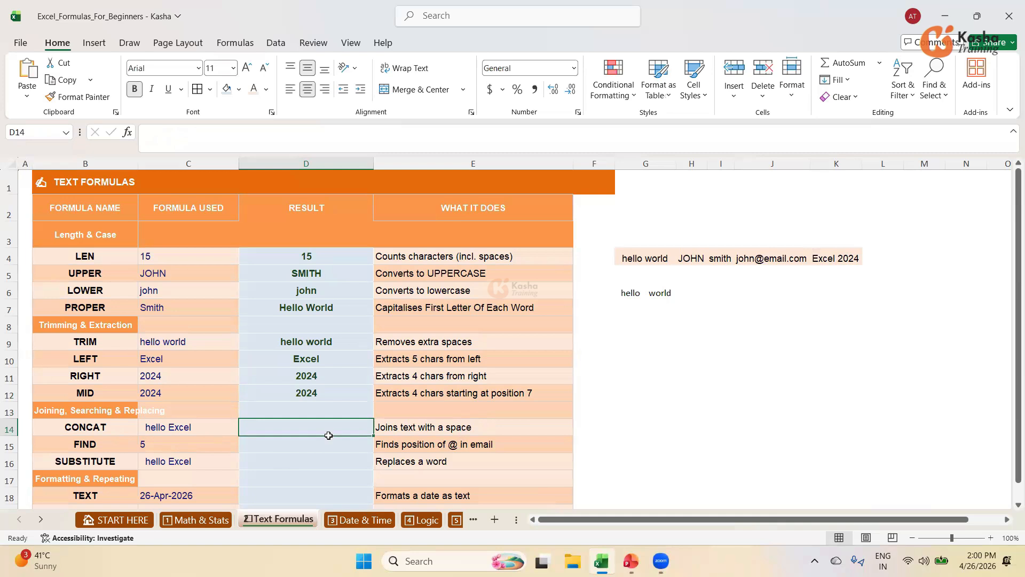
type("=")
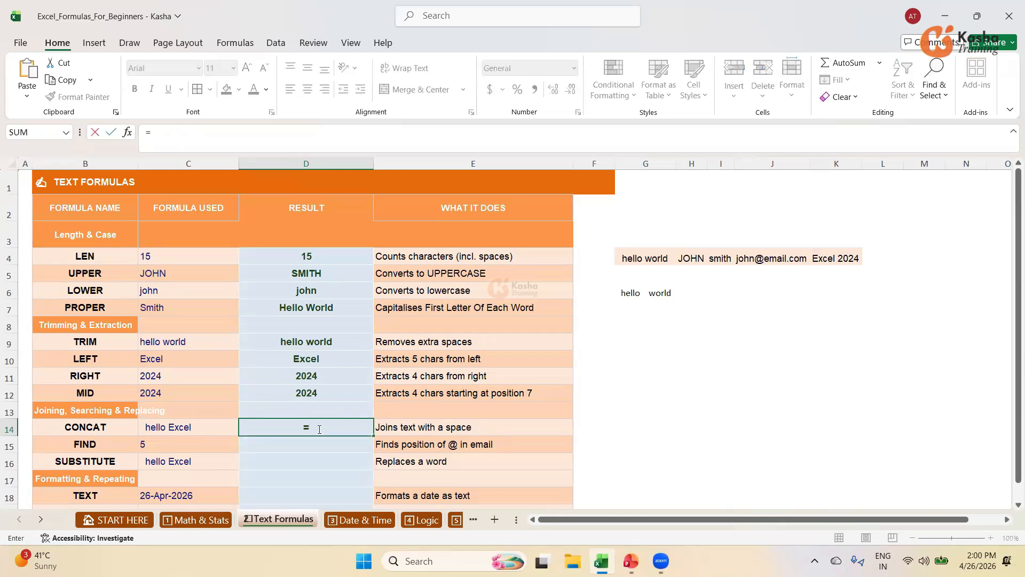
type("CON")
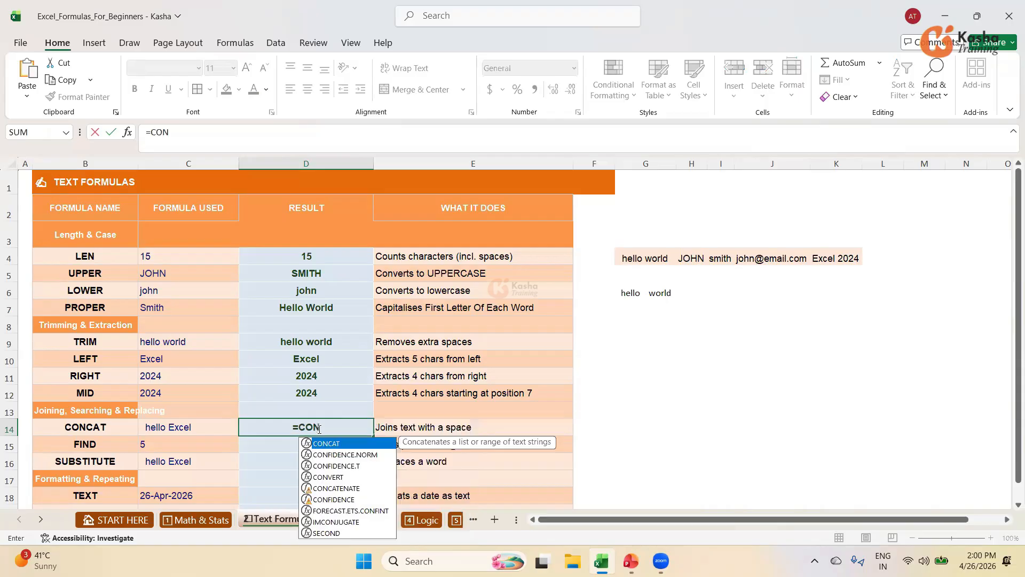
key("Tab")
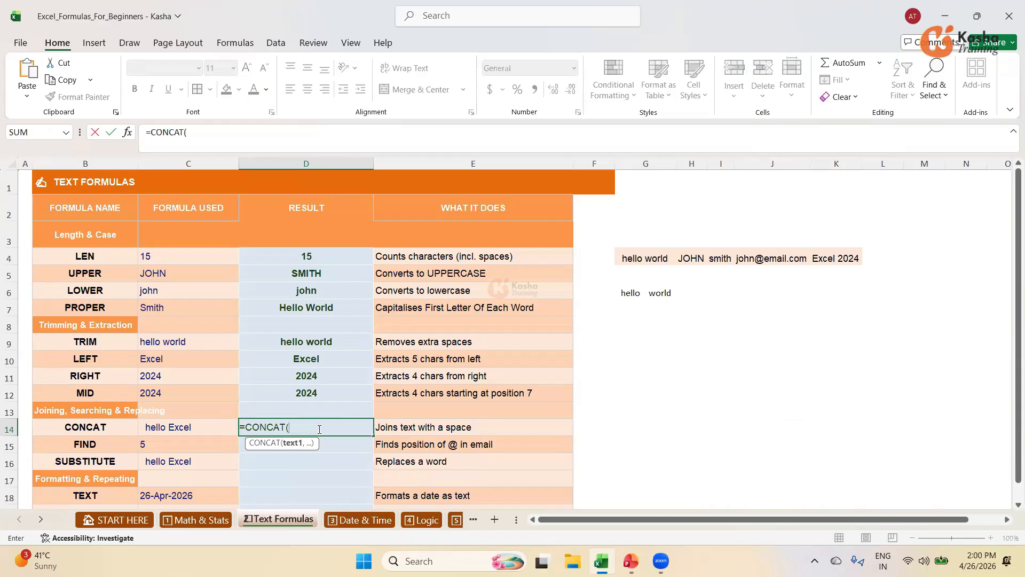
type("\"Hello")
type("\",\"\",")
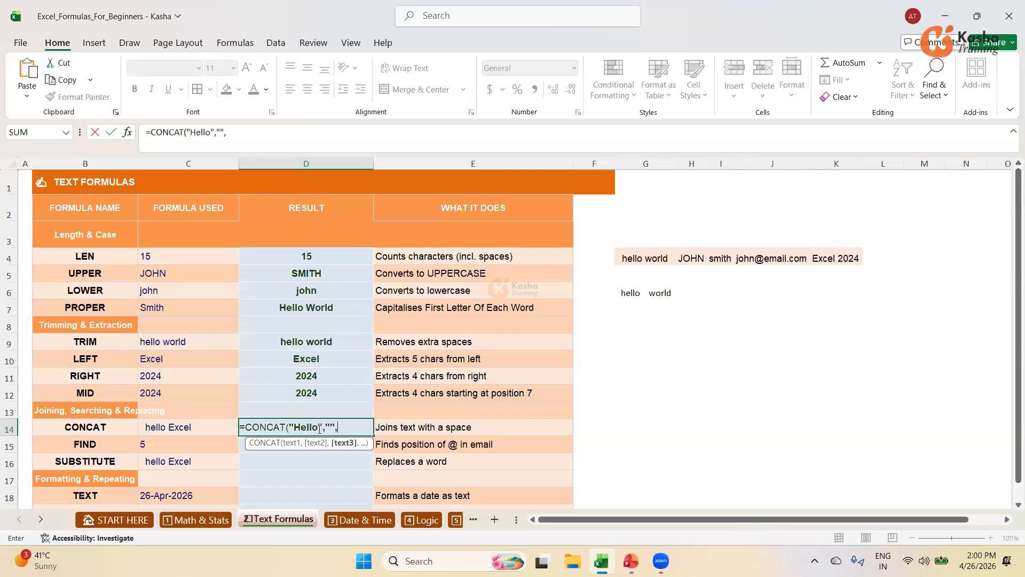
type("\"")
type("World\"")
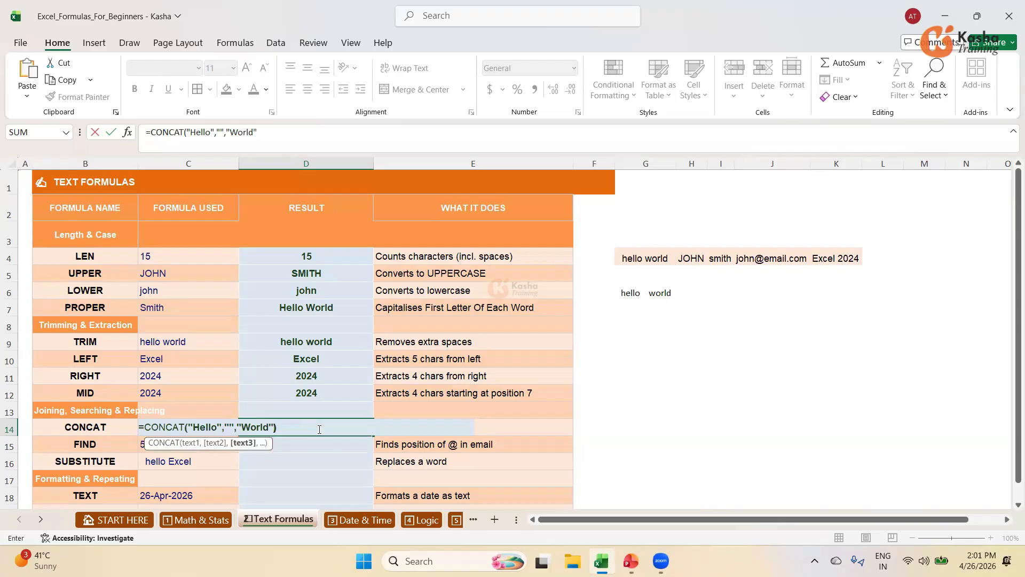
type(")")
key("Return")
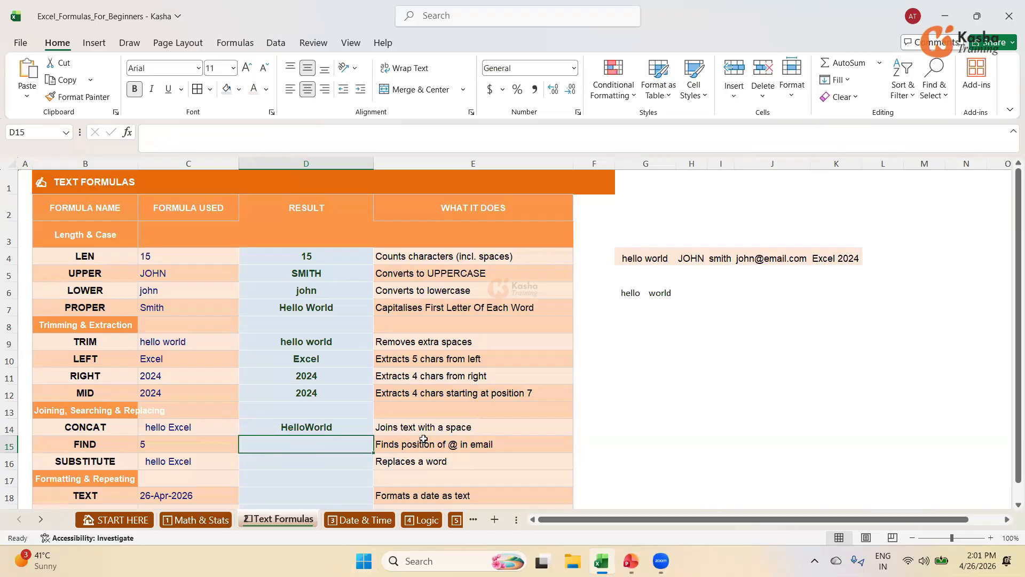
Insert a space between the empty quotes of the CONCAT formula in D14, making the second argument " "
left_click(314, 427)
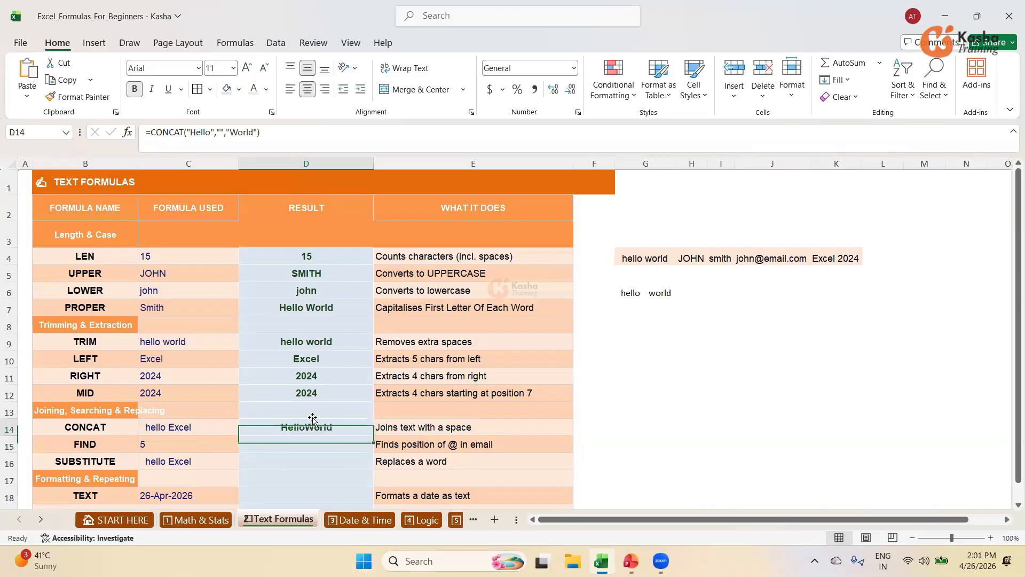
left_click(219, 132)
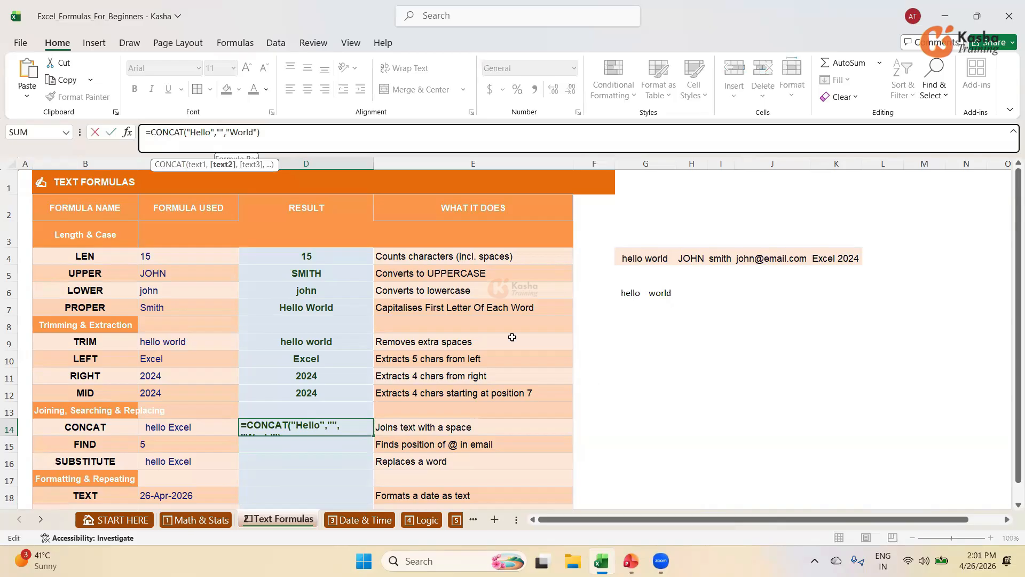
left_click(276, 135)
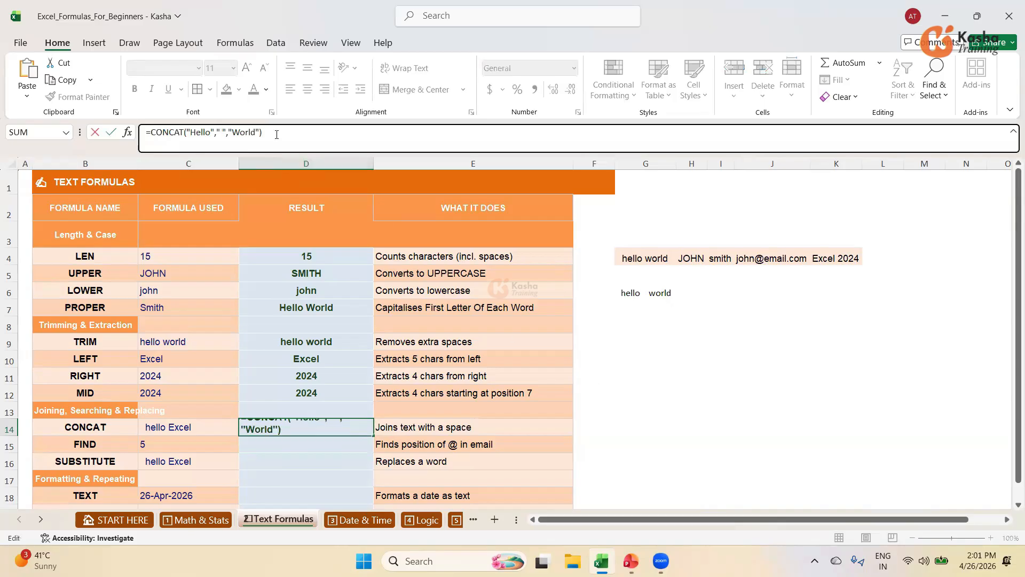
key("Return")
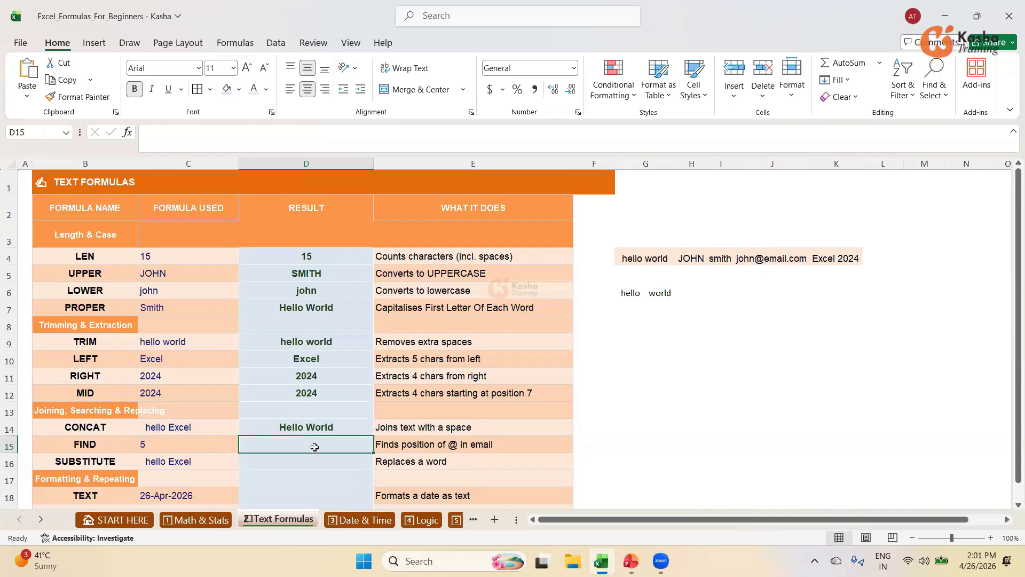
Enter a FIND formula in D15 that locates "@" within the e-mail address in J4
type("=FIND")
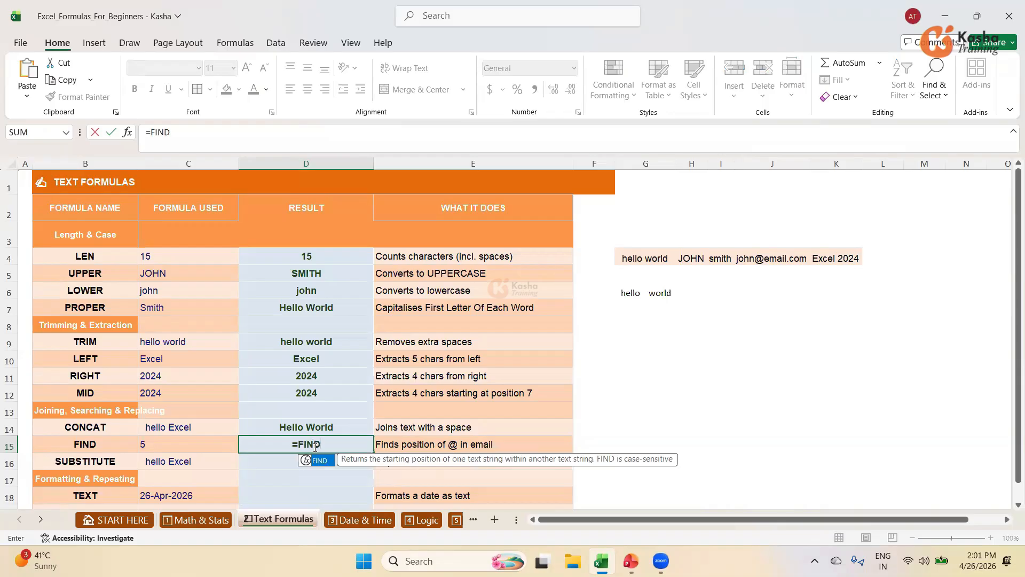
type("(\"@")
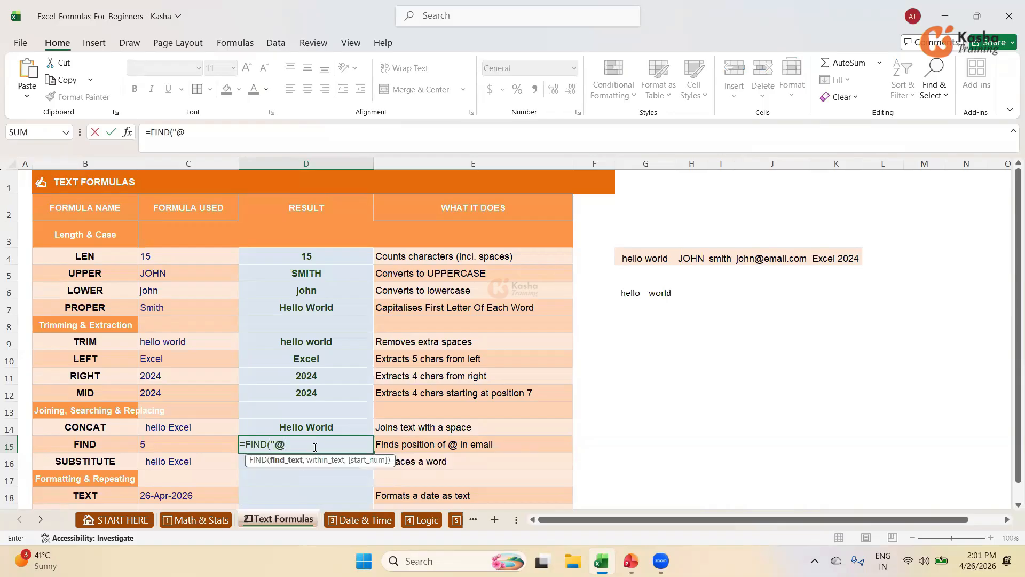
type("\",")
left_click(765, 258)
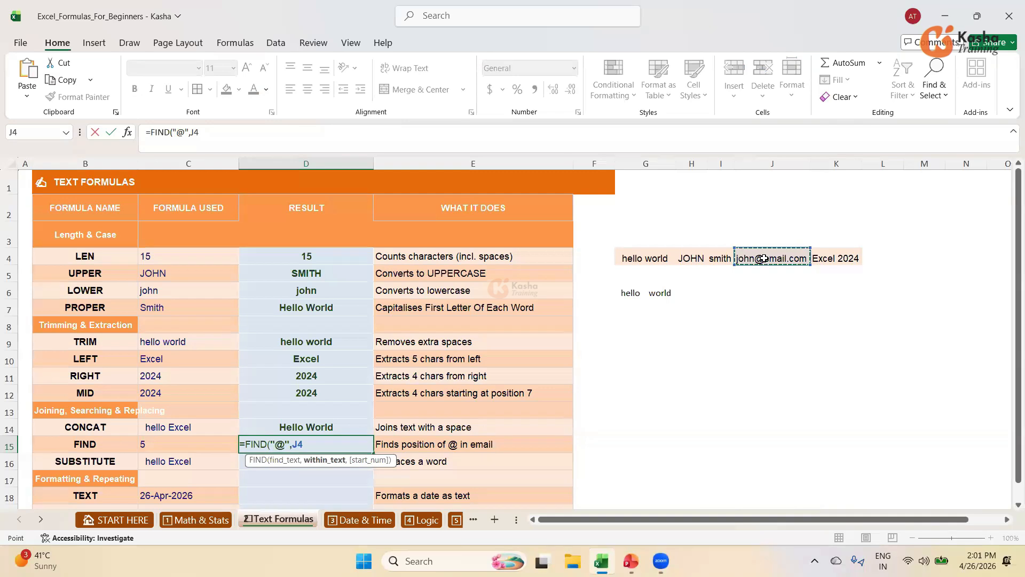
key("Return")
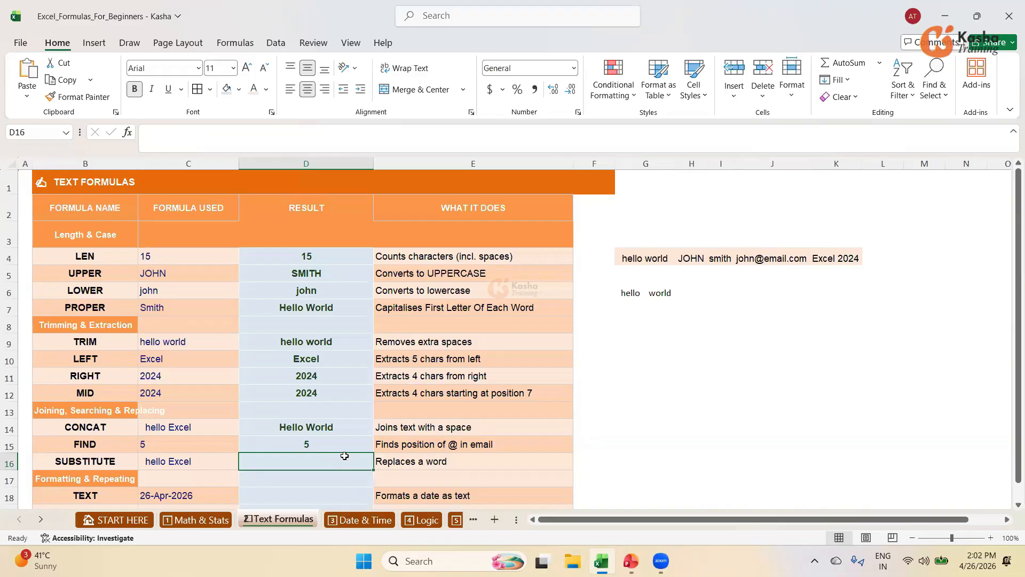
Enter =SUBSTITUTE(G4,"world","City") in D16 to replace a word in the G4 text
type("=")
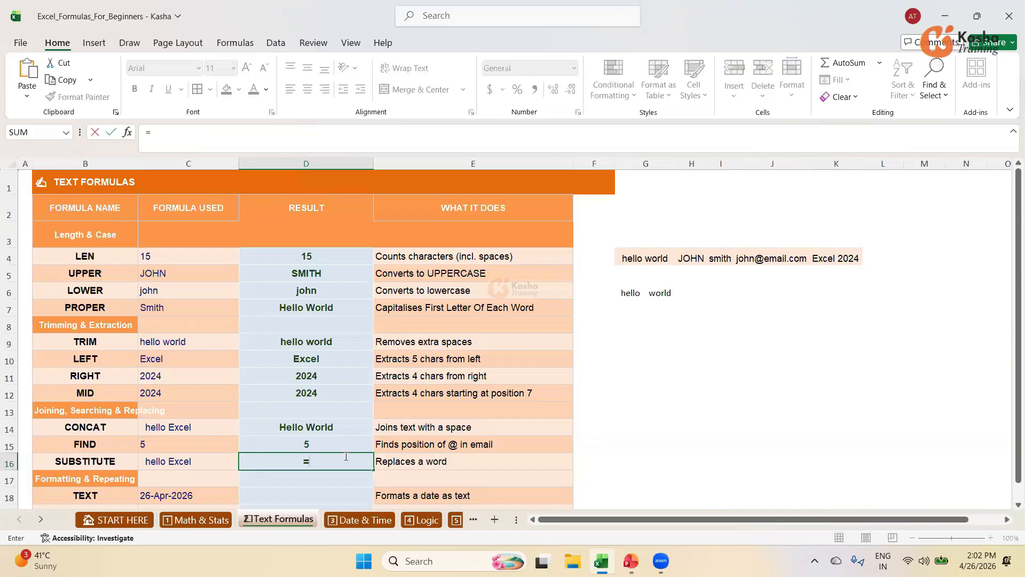
type("SU")
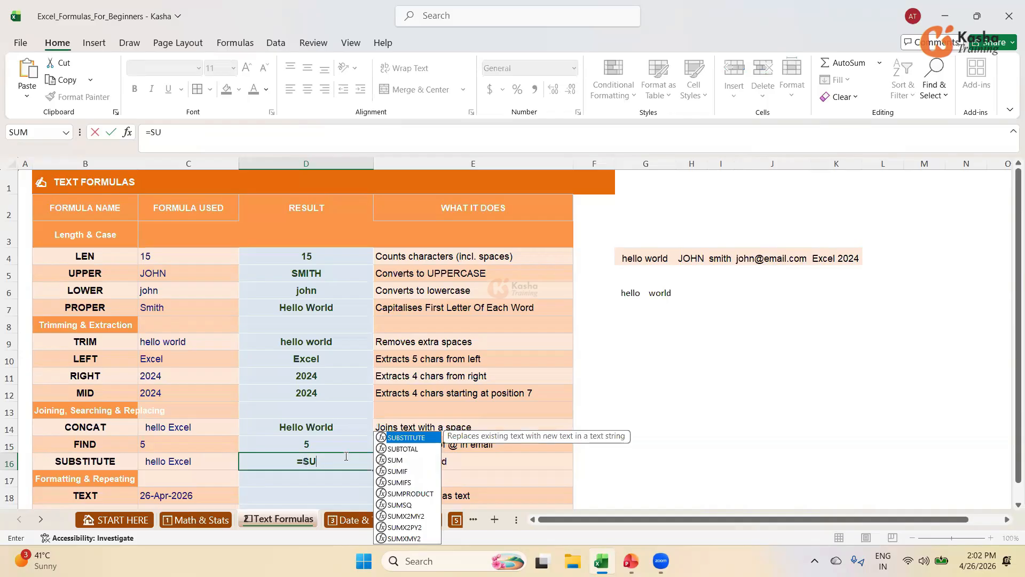
key("Tab")
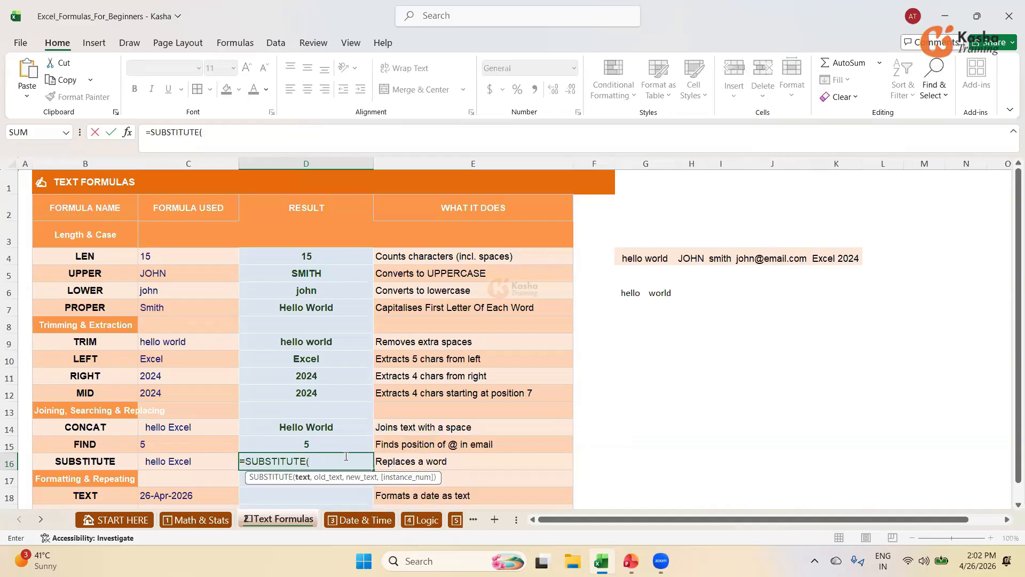
left_click(656, 258)
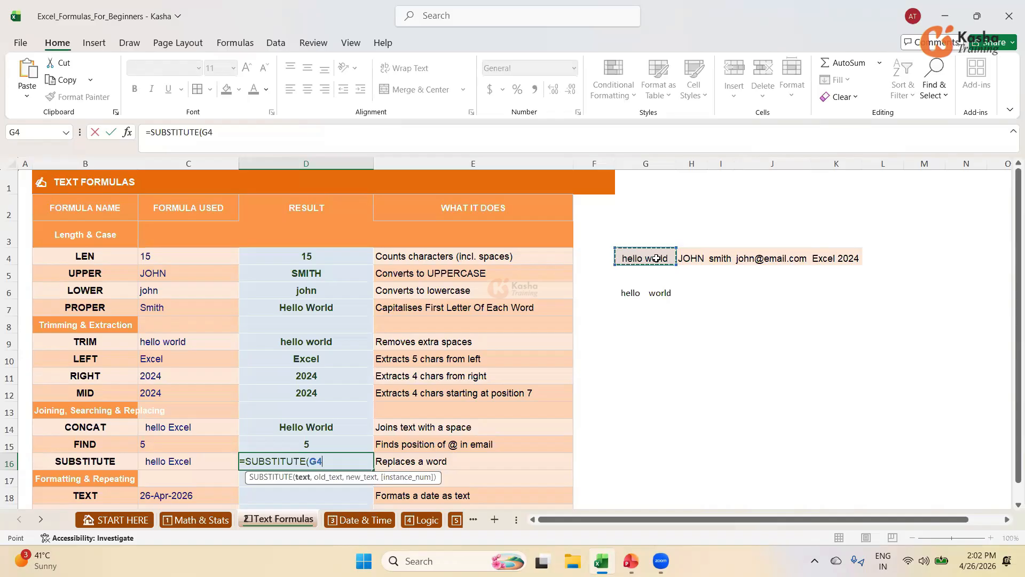
type(",\"world")
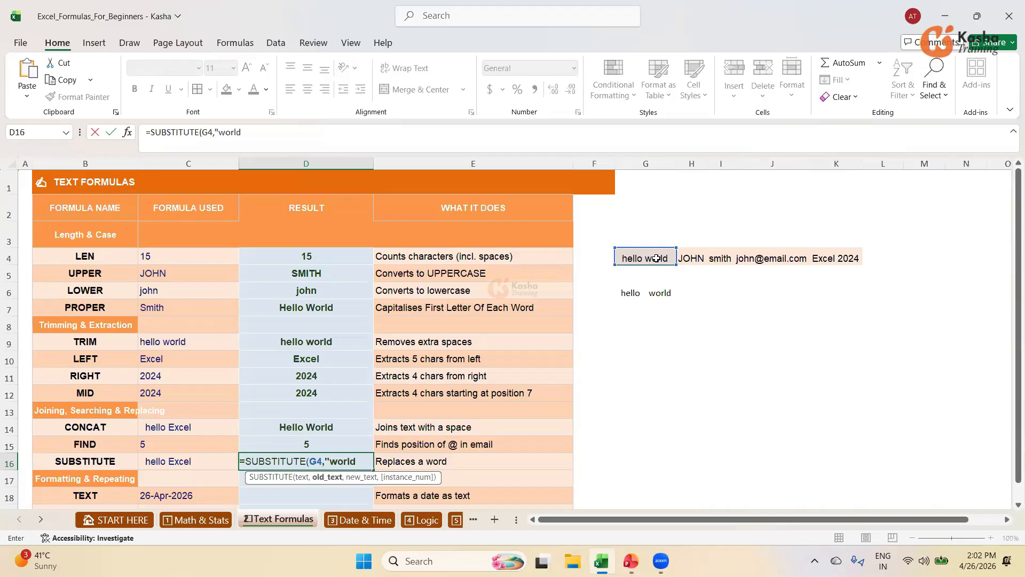
type("\",")
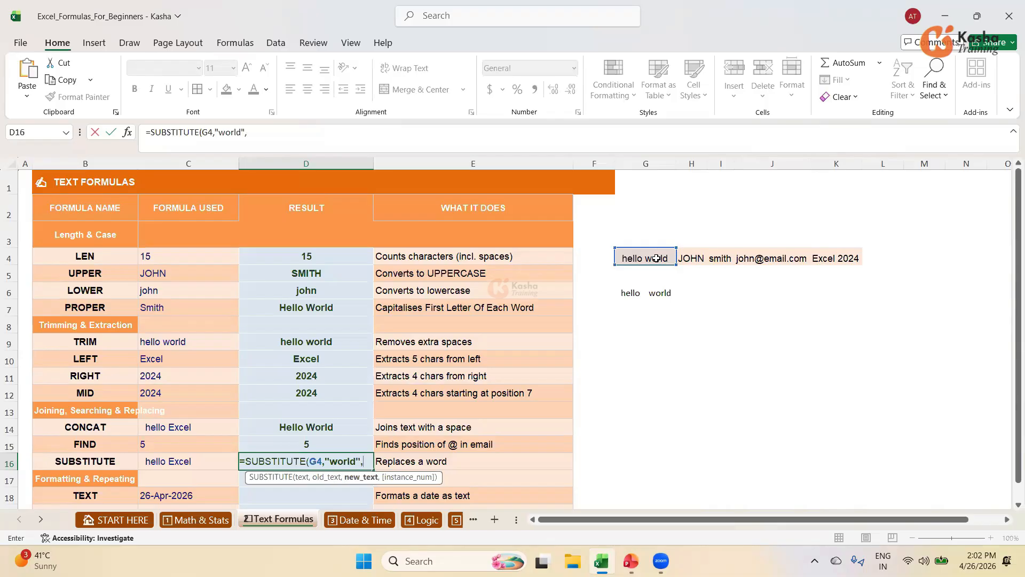
type("\"")
type("C")
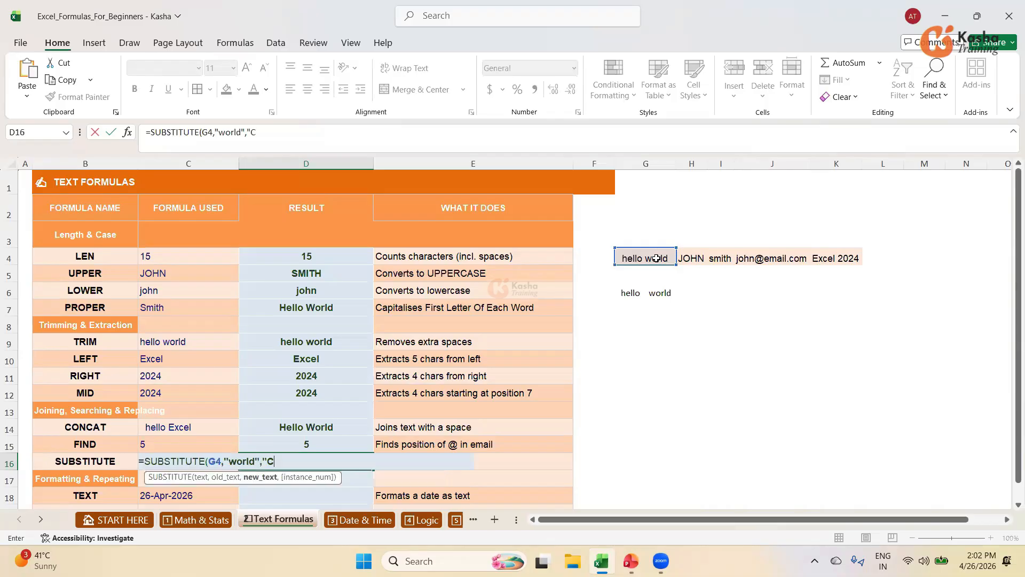
type("ity\")")
key("Return")
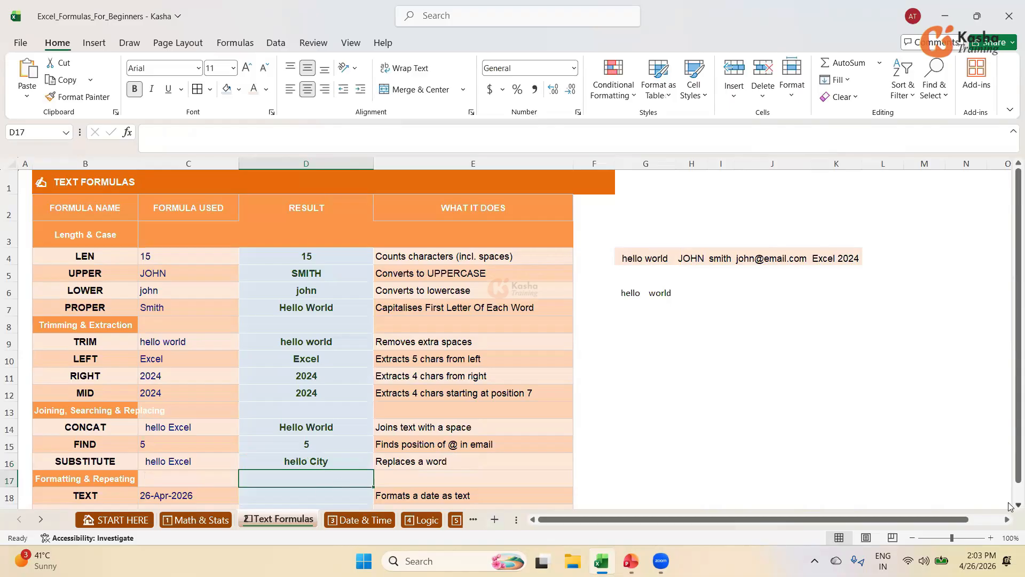
Enter =TEXT(TODAY(),"DD-MM-YY") in the TEXT result cell D18 to format the current date as text
scroll(1009, 504, "down", 1)
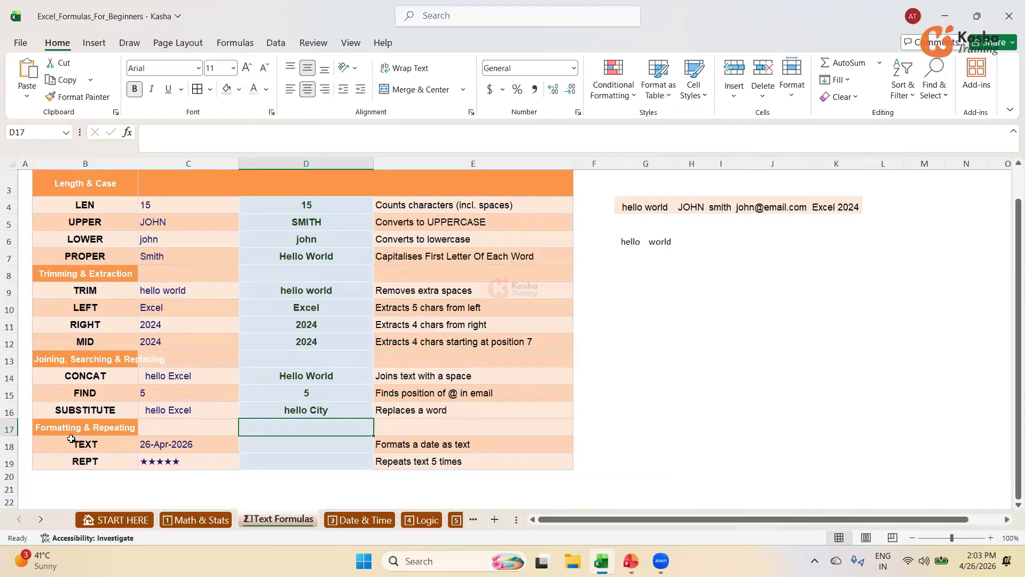
left_click(307, 442)
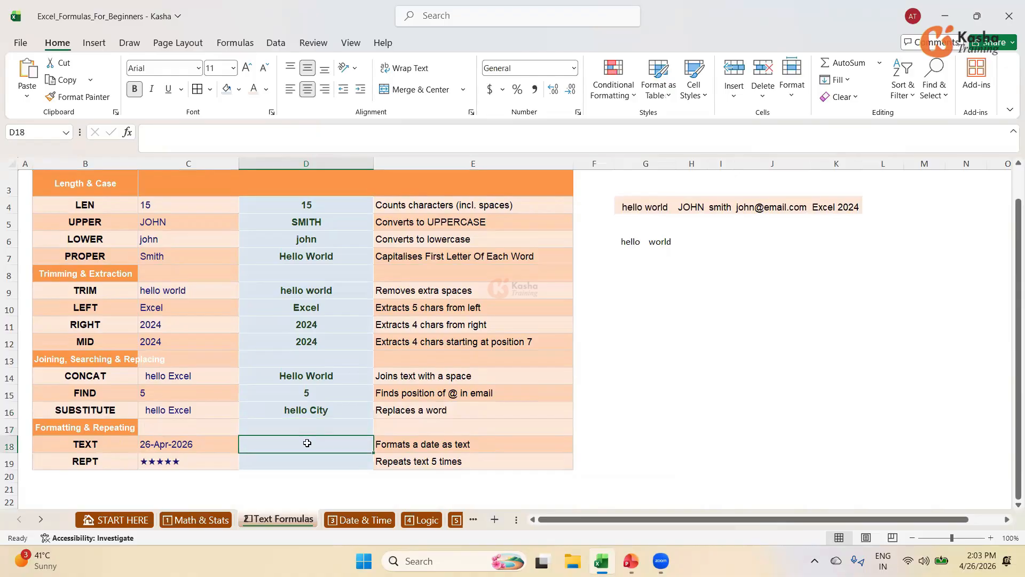
type("=")
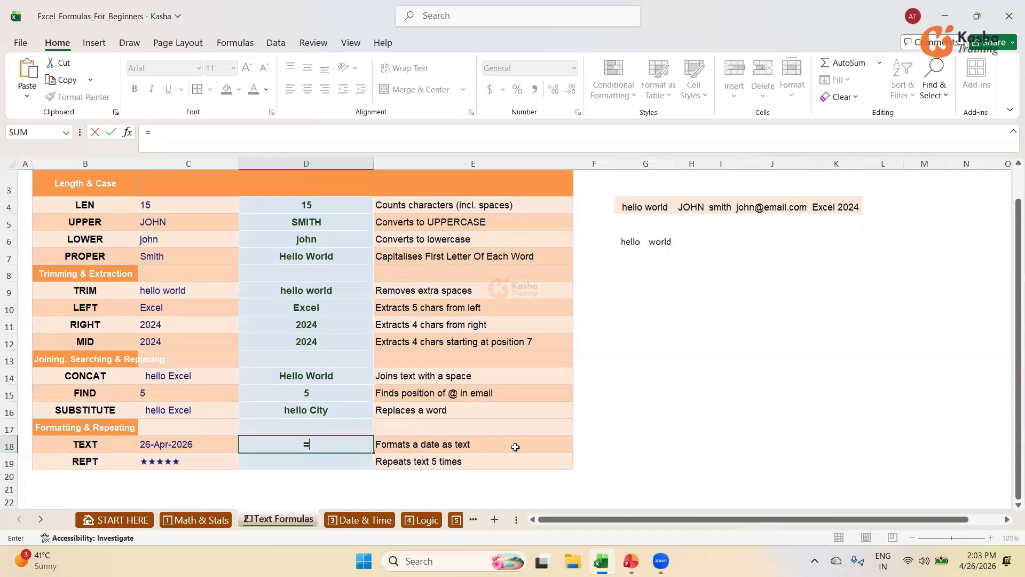
type("TE")
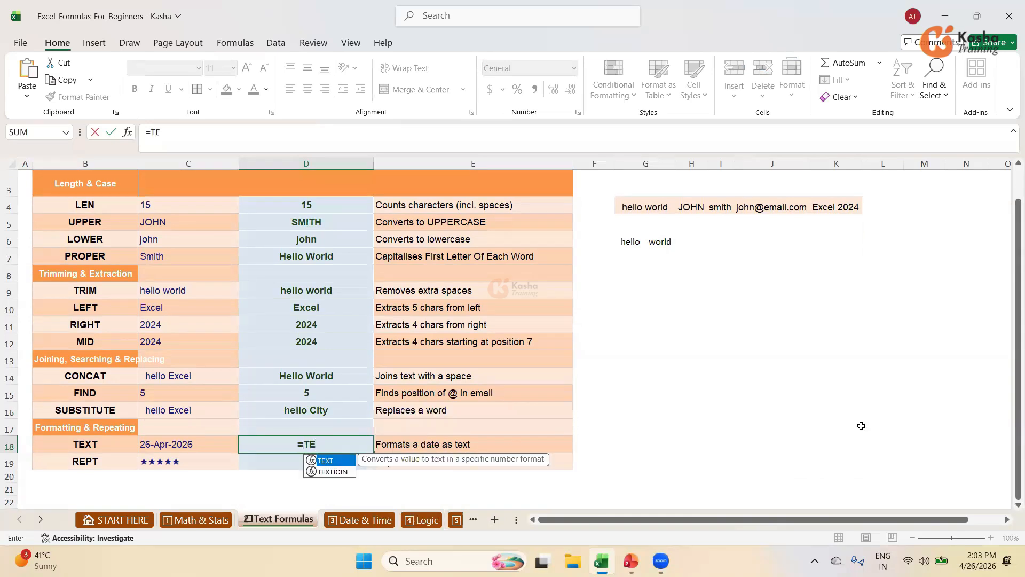
type("XT(")
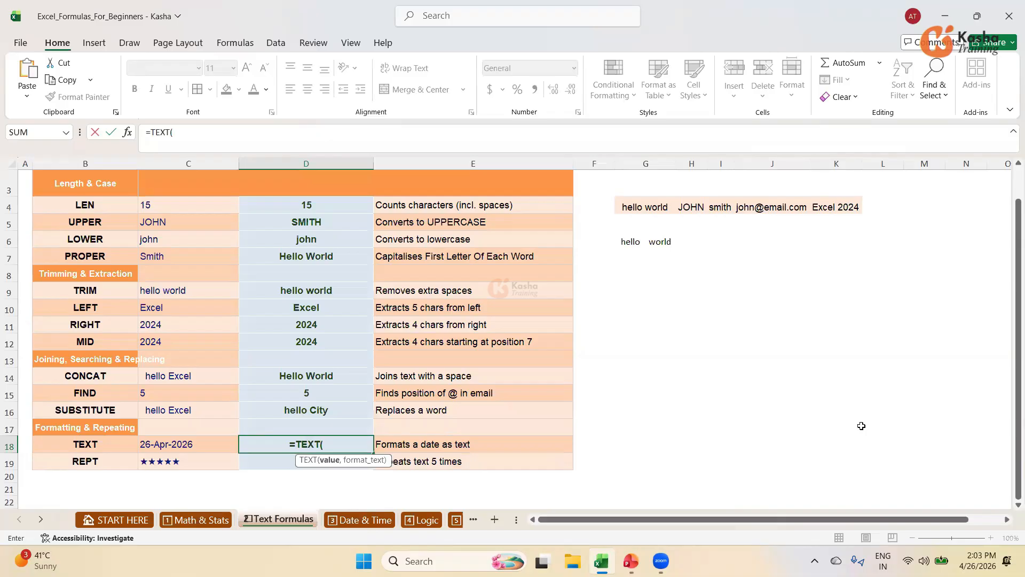
type("To")
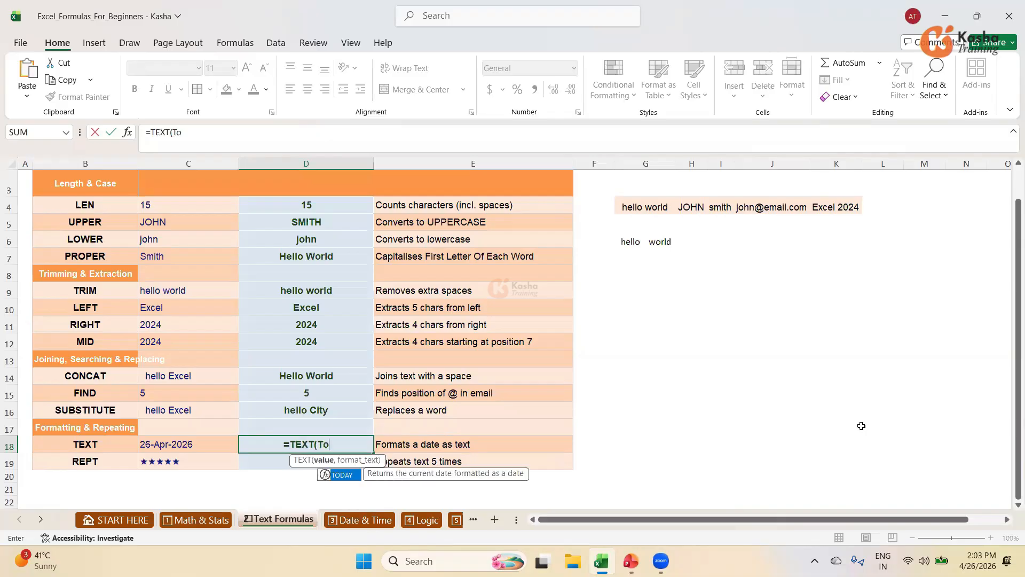
key("BackSpace")
type("ODAY")
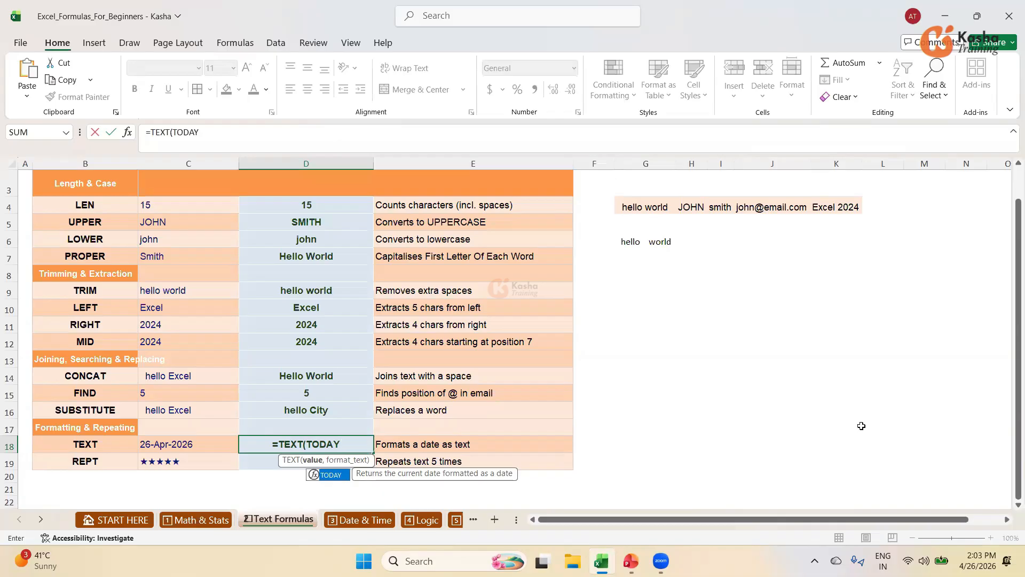
type("(")
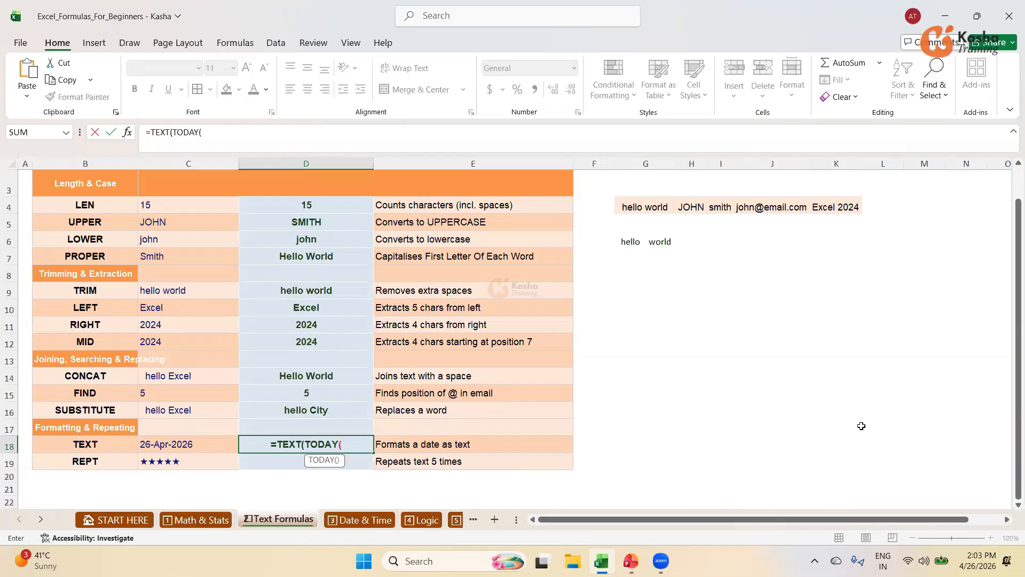
type(")")
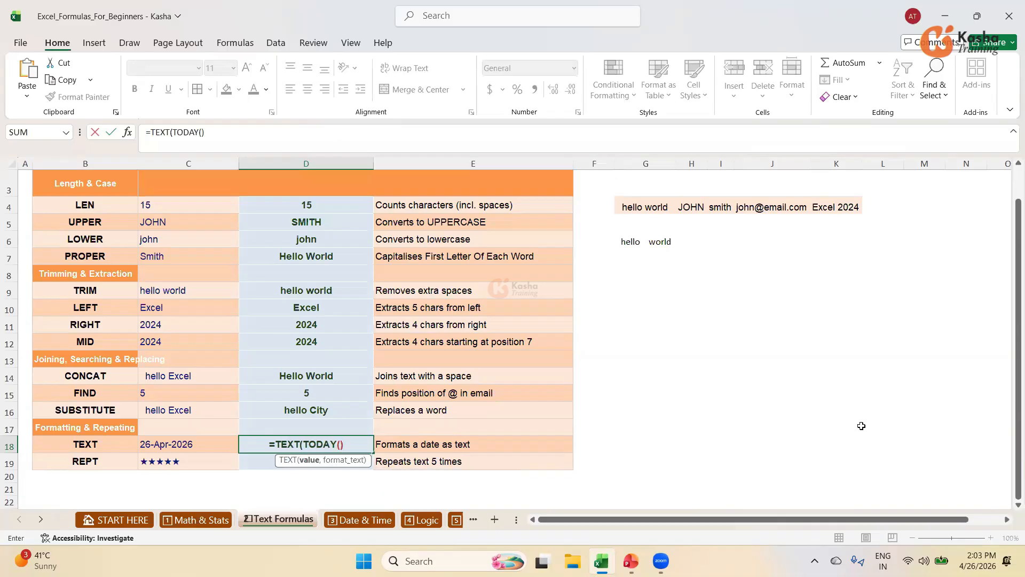
type(",")
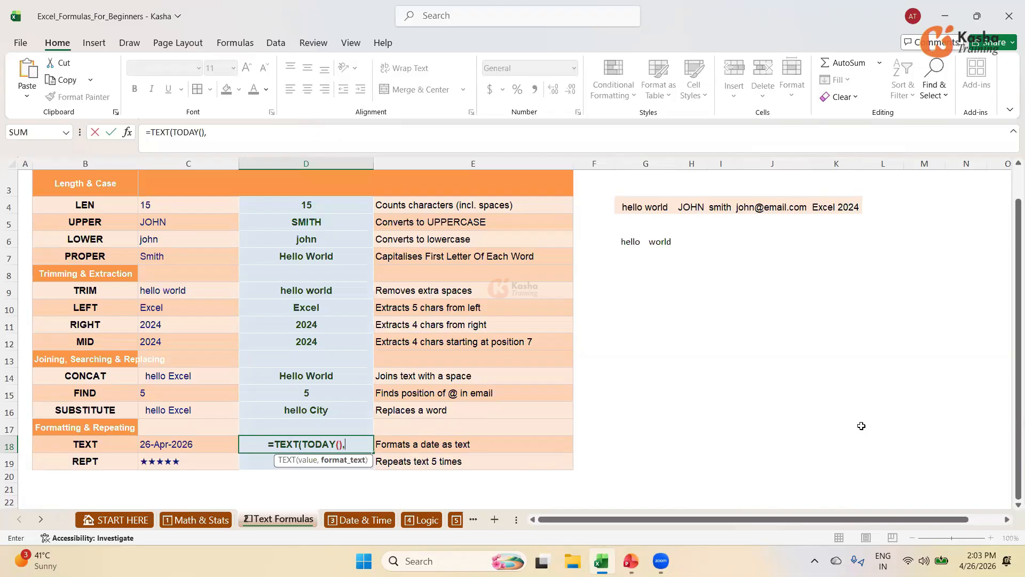
type("\"")
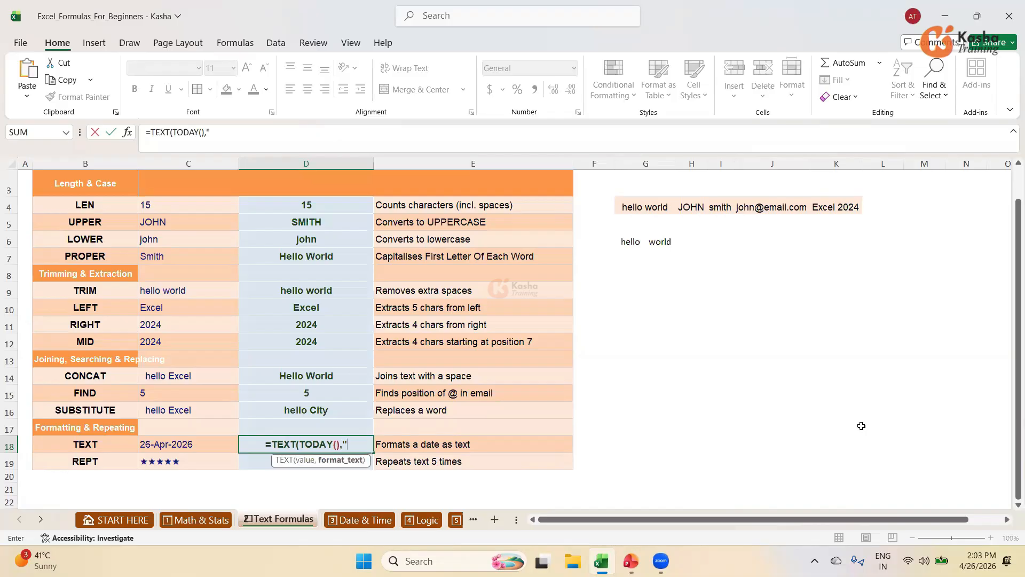
type("DD")
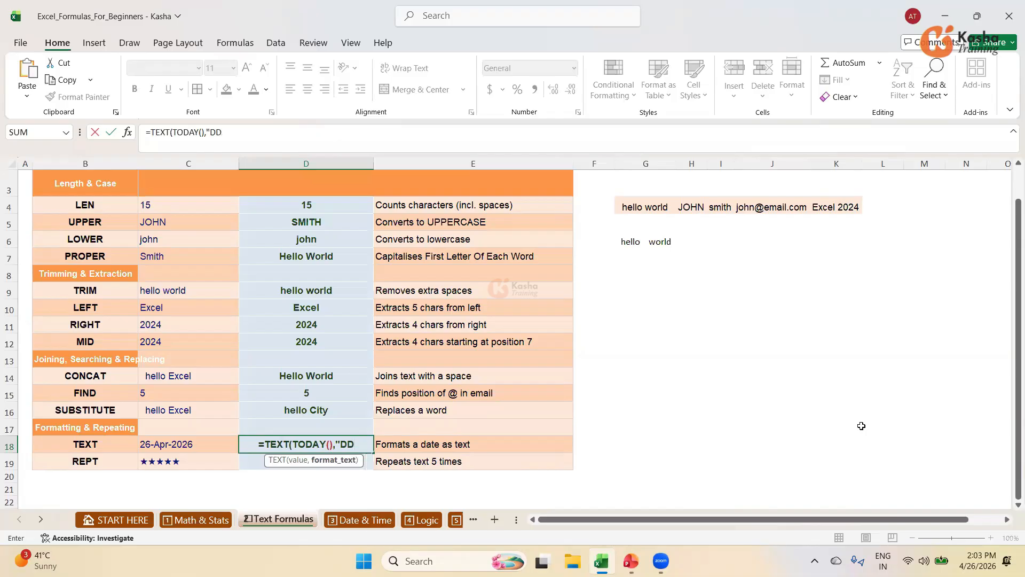
type("-")
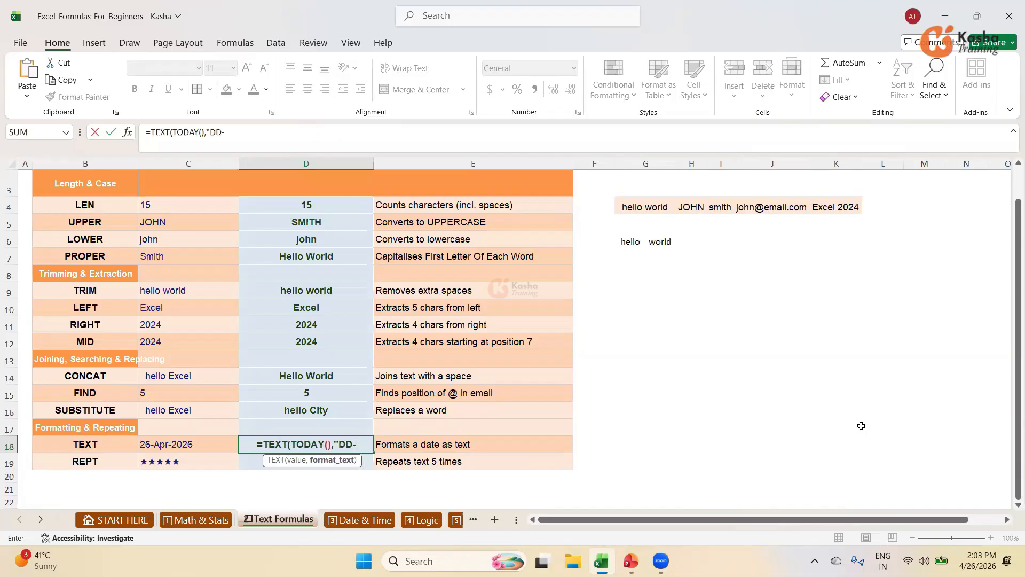
type("MM")
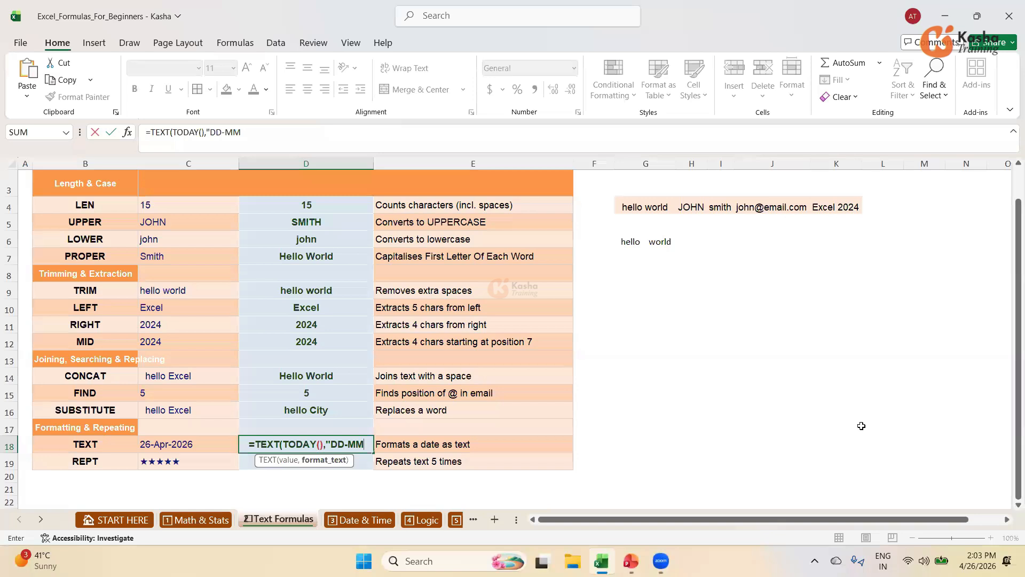
type("M")
key("BackSpace")
type("-")
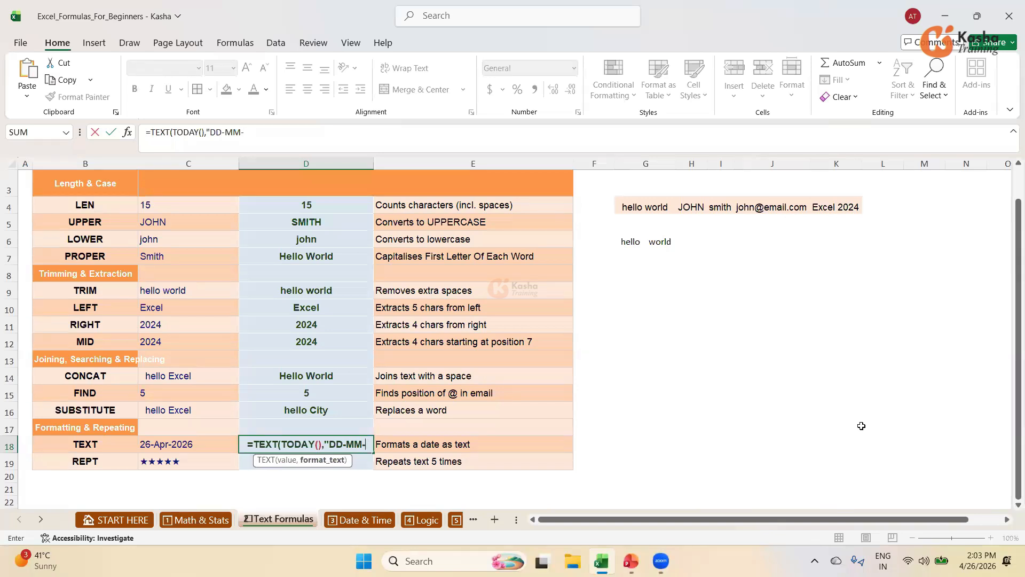
type("YY")
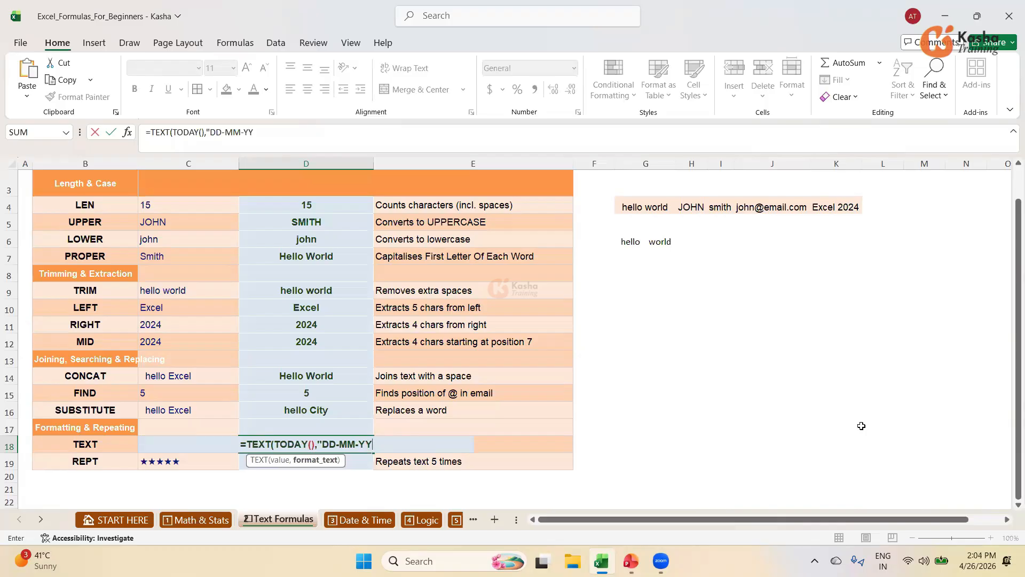
type("\")")
key("Return")
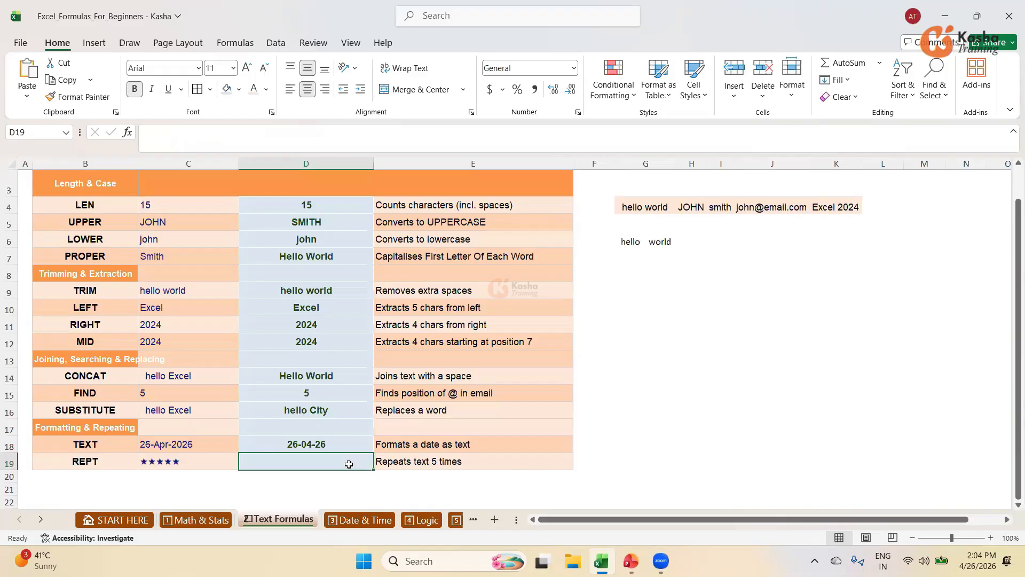
Enter =REPT("*",5) in the REPT result cell D19 to repeat the asterisk five times
type("=")
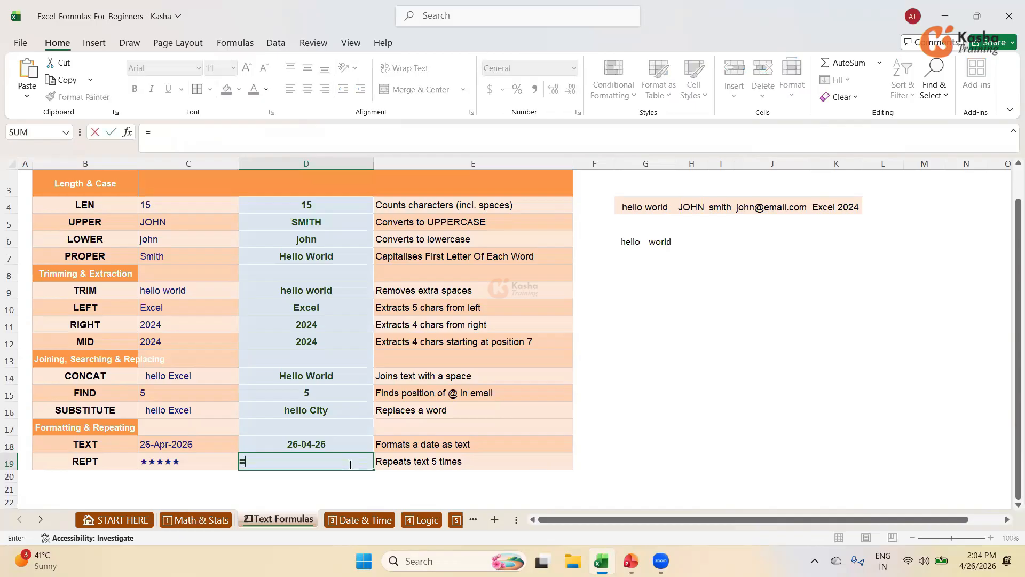
type("REPT(")
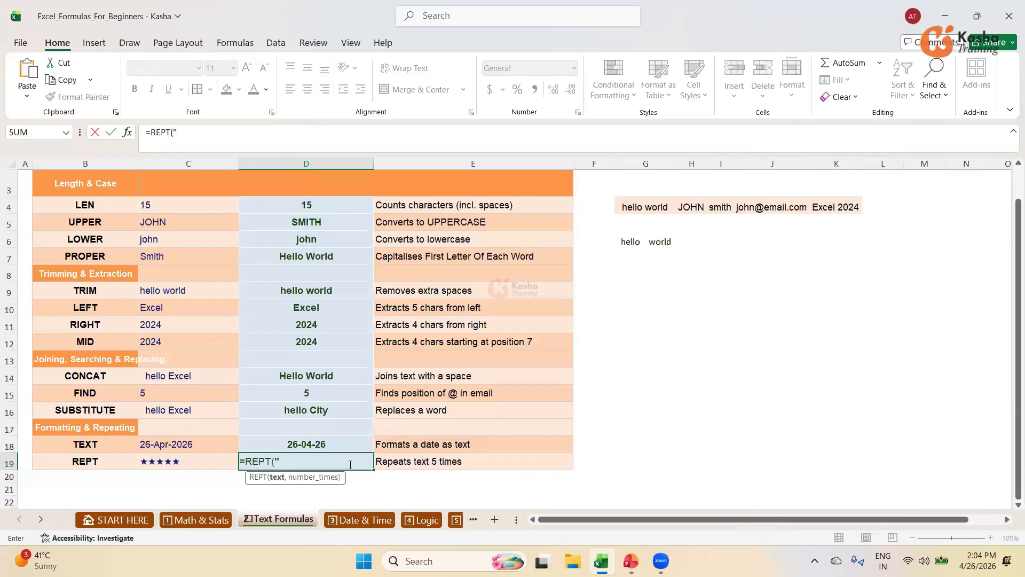
type("*\",5)")
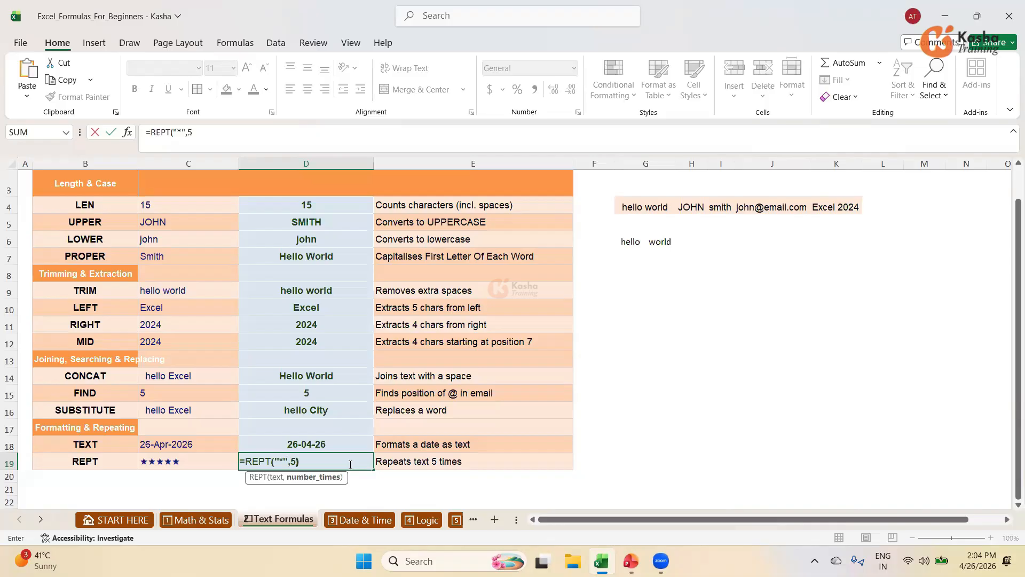
key("Return")
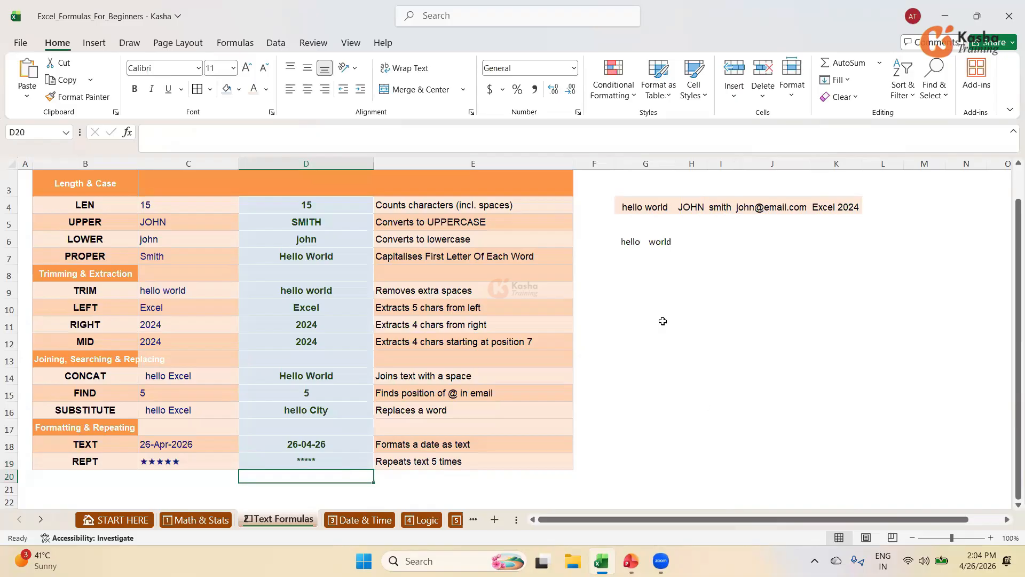
left_click_drag(1009, 318, 1009, 210)
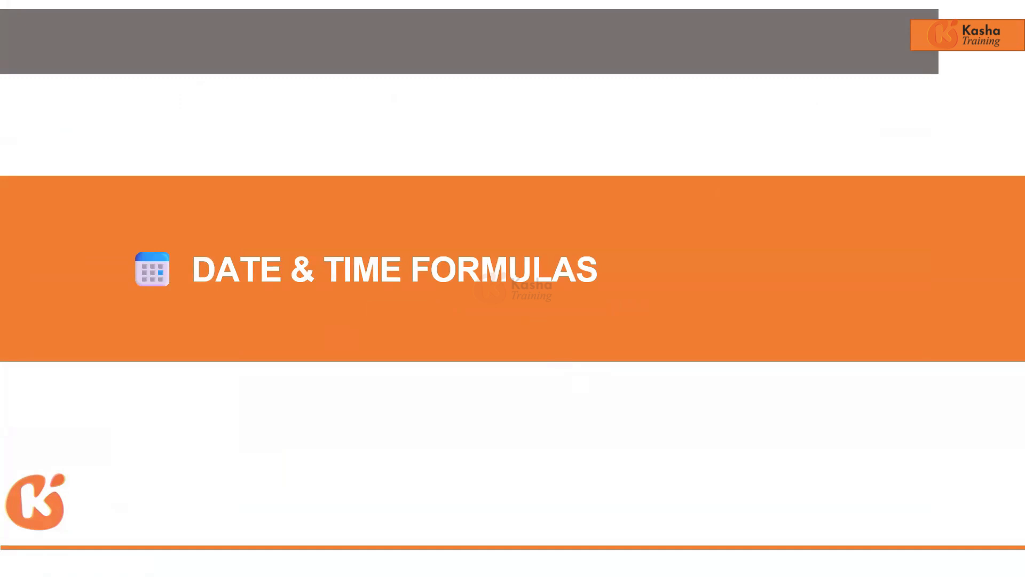
left_click(387, 170)
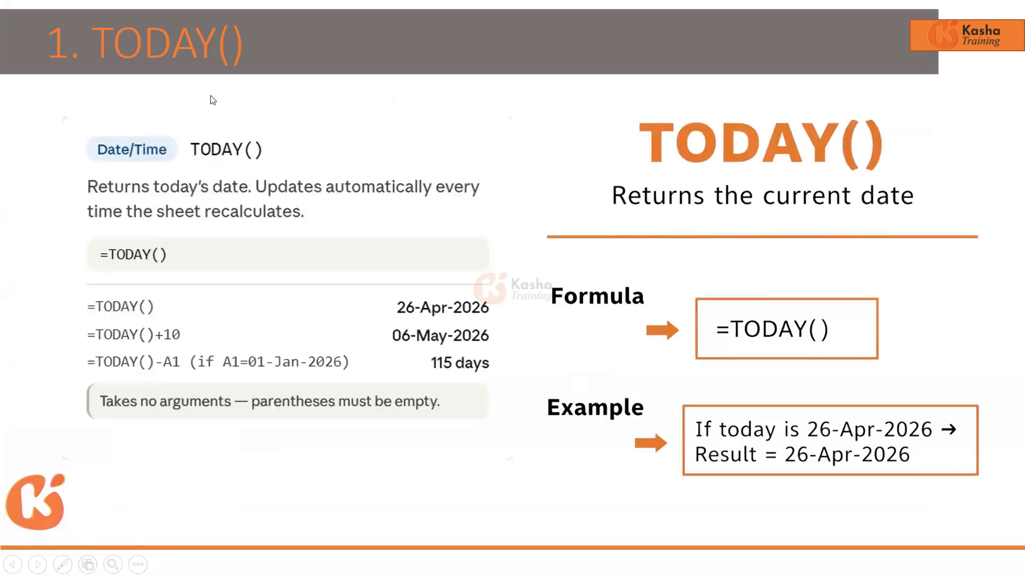
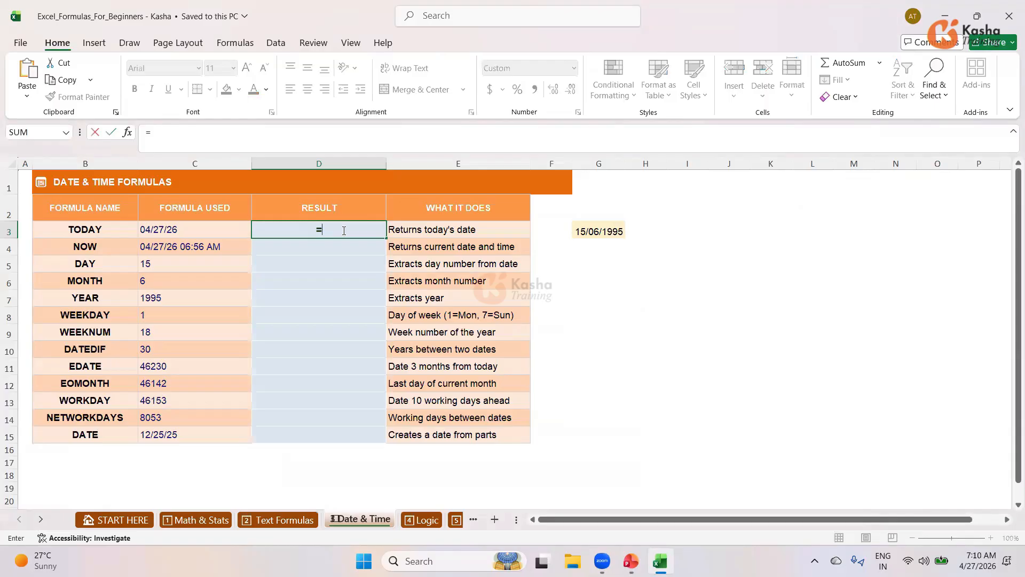
Complete the formula =TODAY() in the TODAY result cell D3 of the Date & Time sheet
type("T")
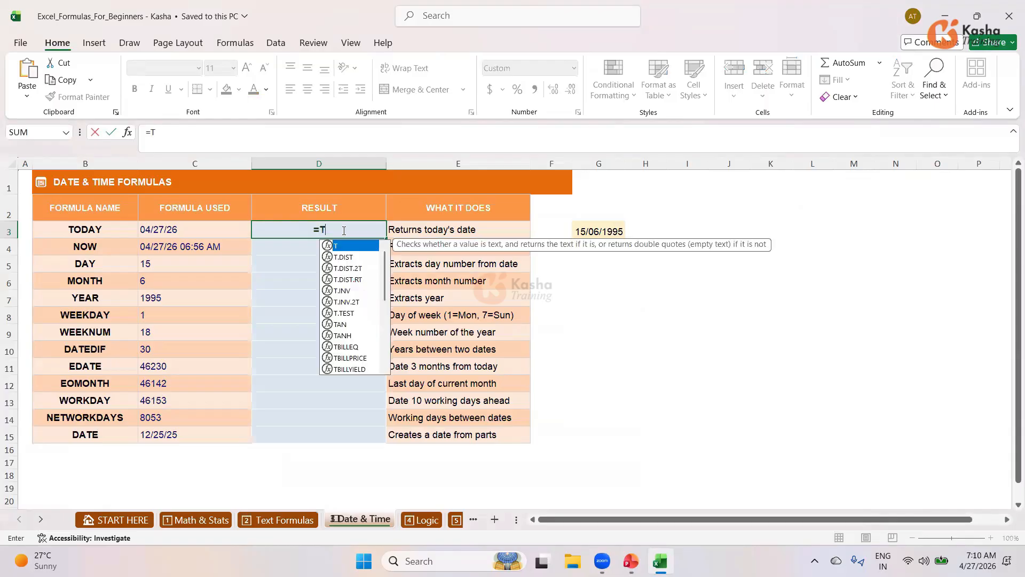
type("O")
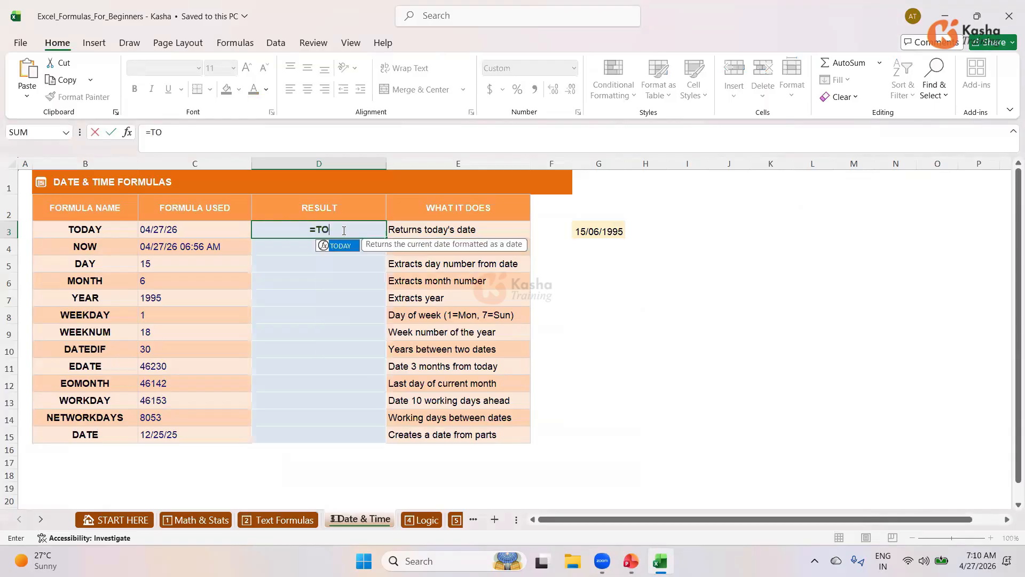
key("Tab")
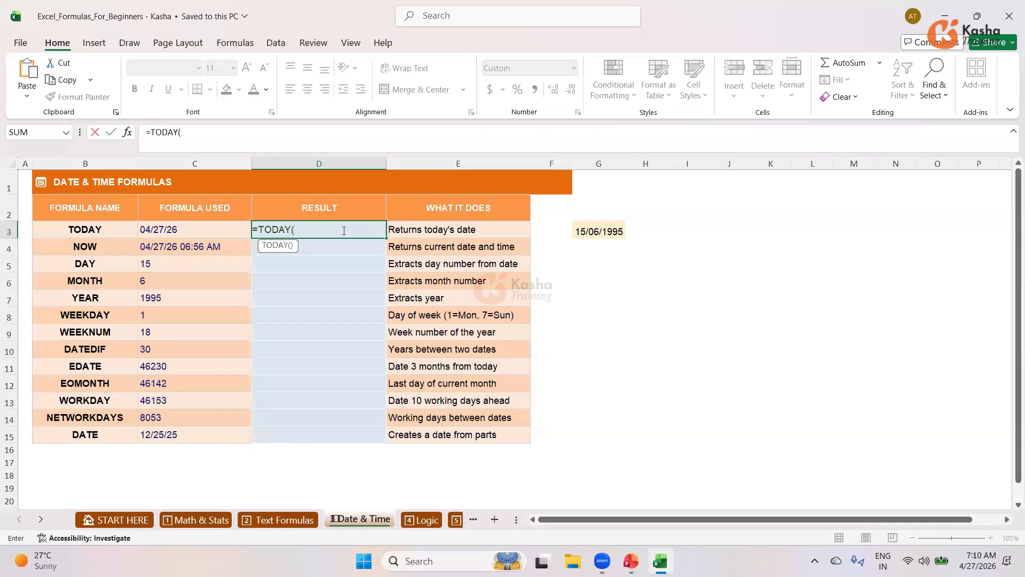
type(")")
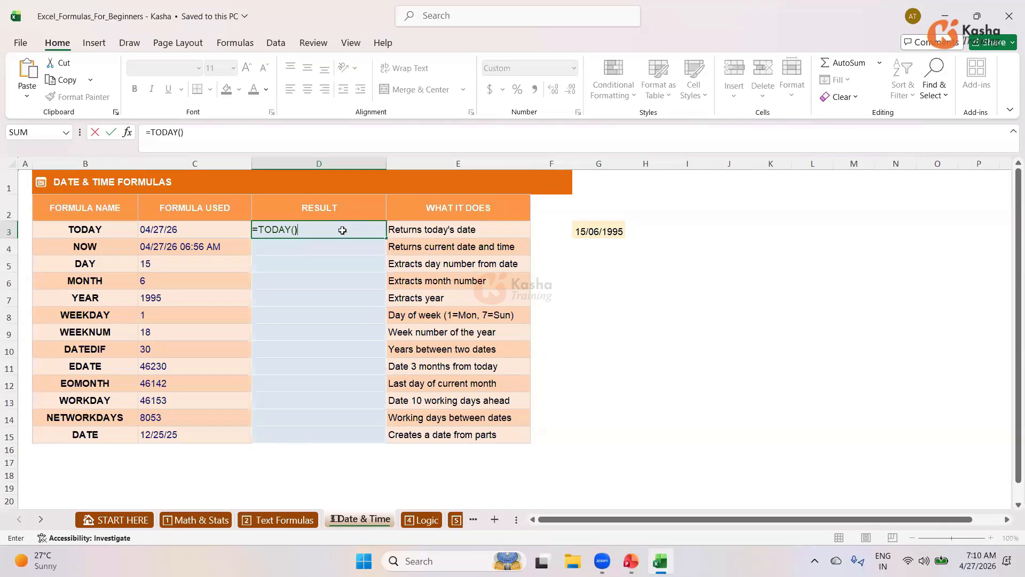
key("Return")
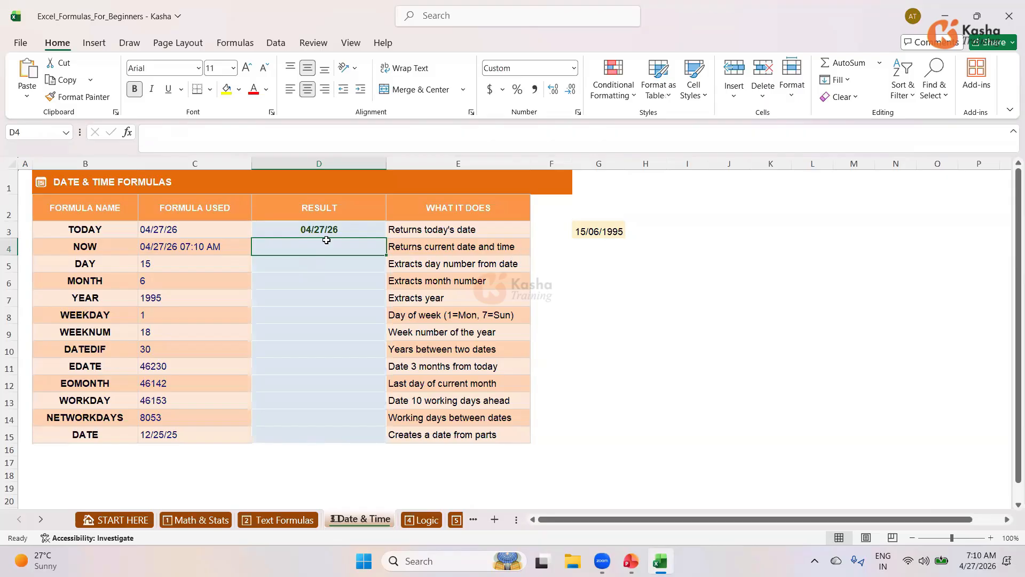
Enter =NOW() in the NOW result cell D4 to return the current date and time
type("=")
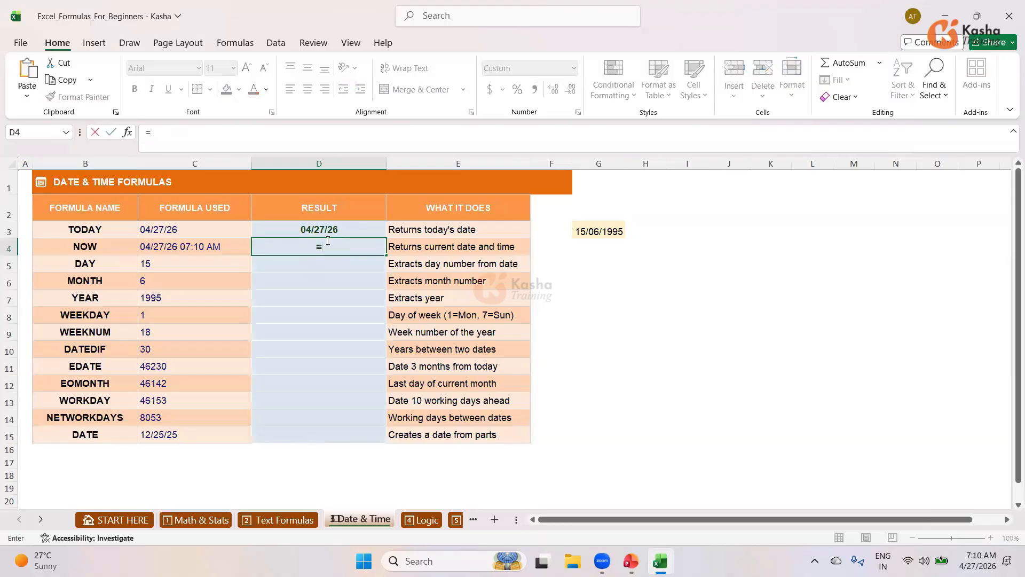
type("N")
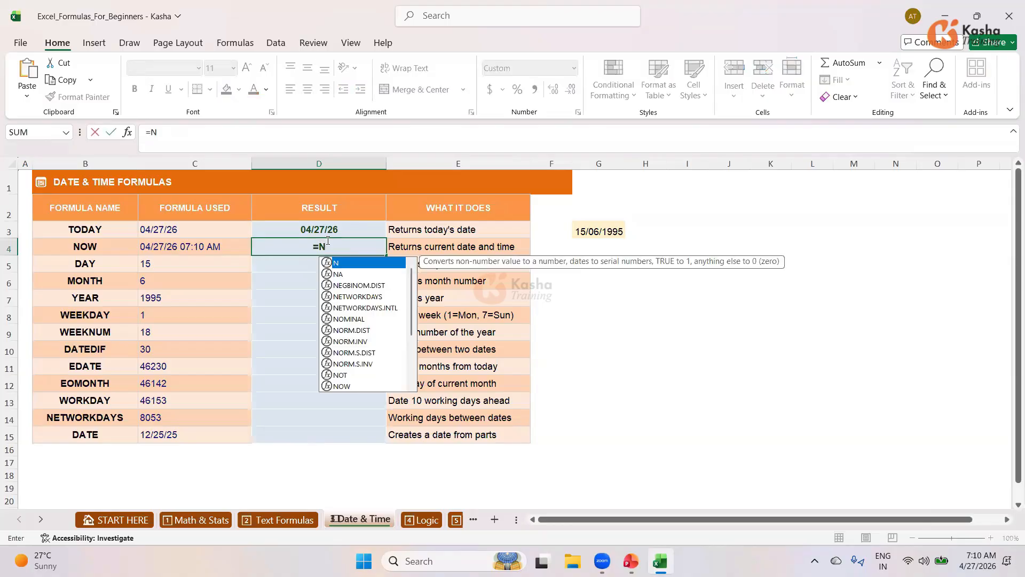
type("O")
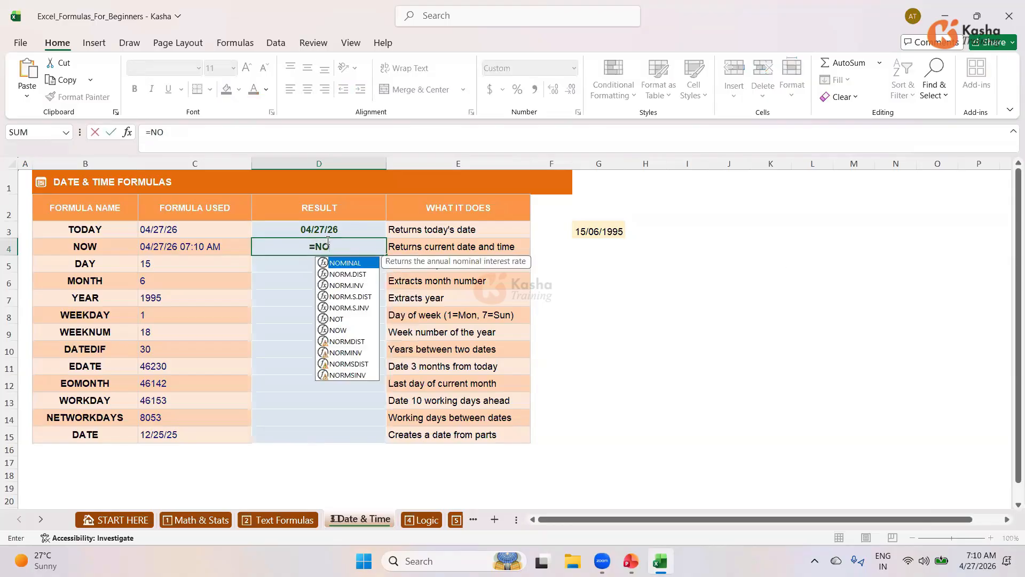
key("Down")
key("Down")
key("Down")
key("Down")
key("Down")
key("Down")
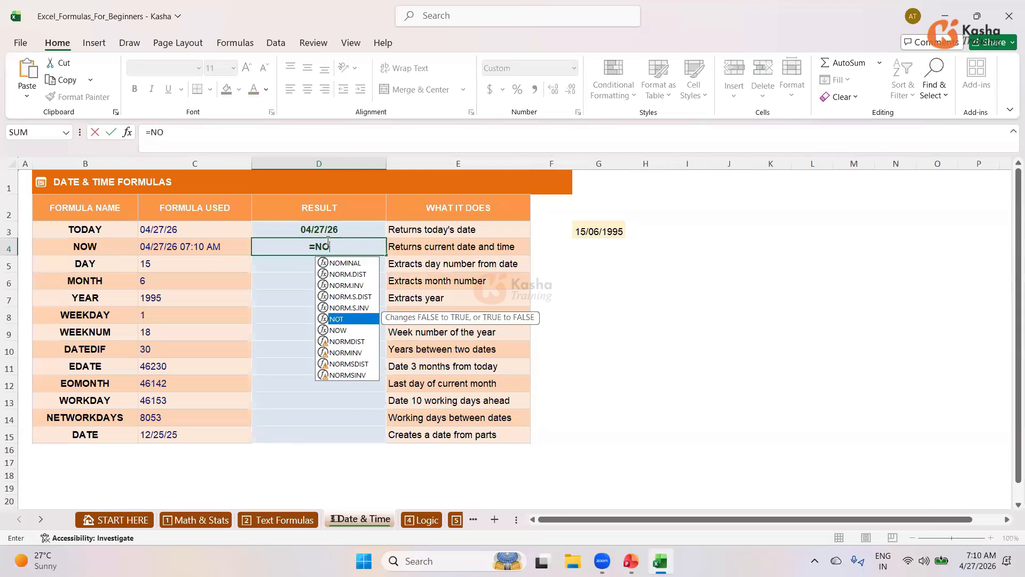
key("Tab")
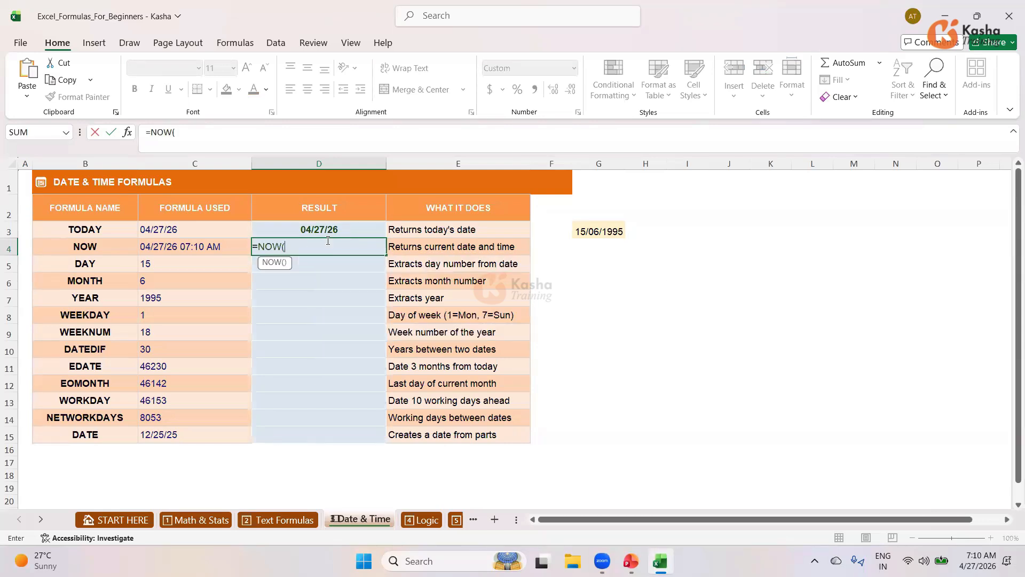
type(")")
key("Return")
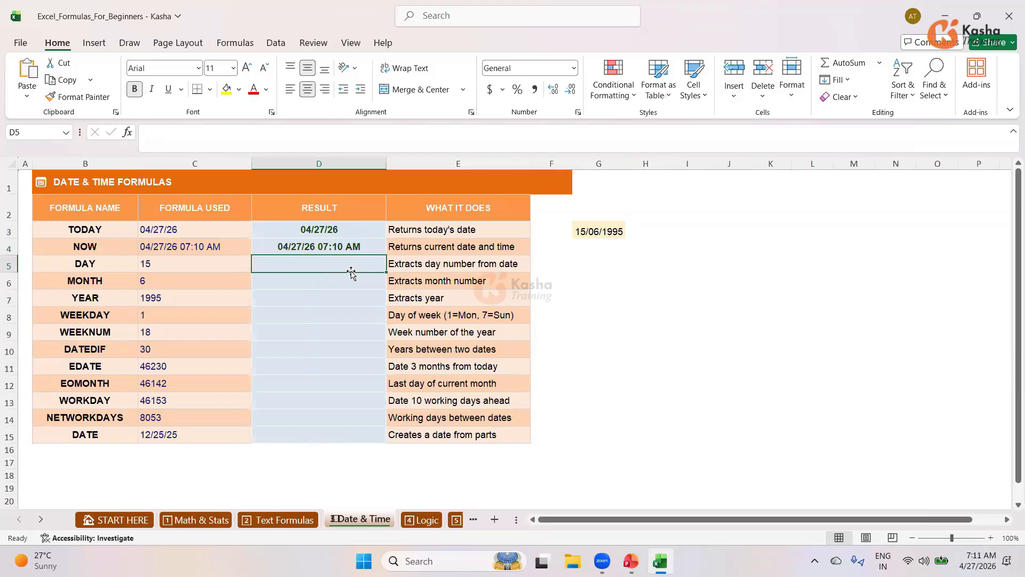
Enter =DAY(G3) in the DAY result cell D5 to extract the day number from the date in G3
type("=")
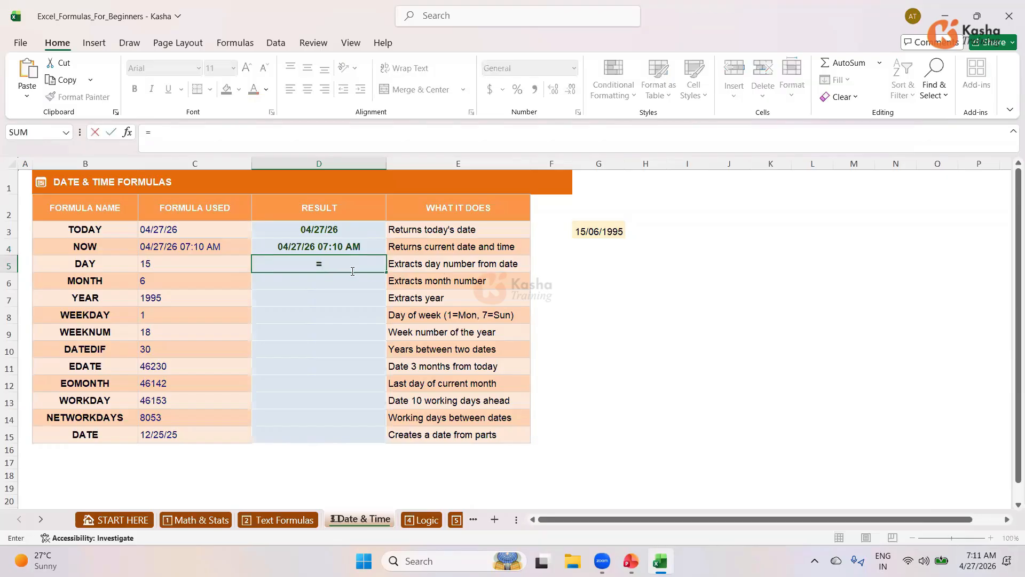
type("D")
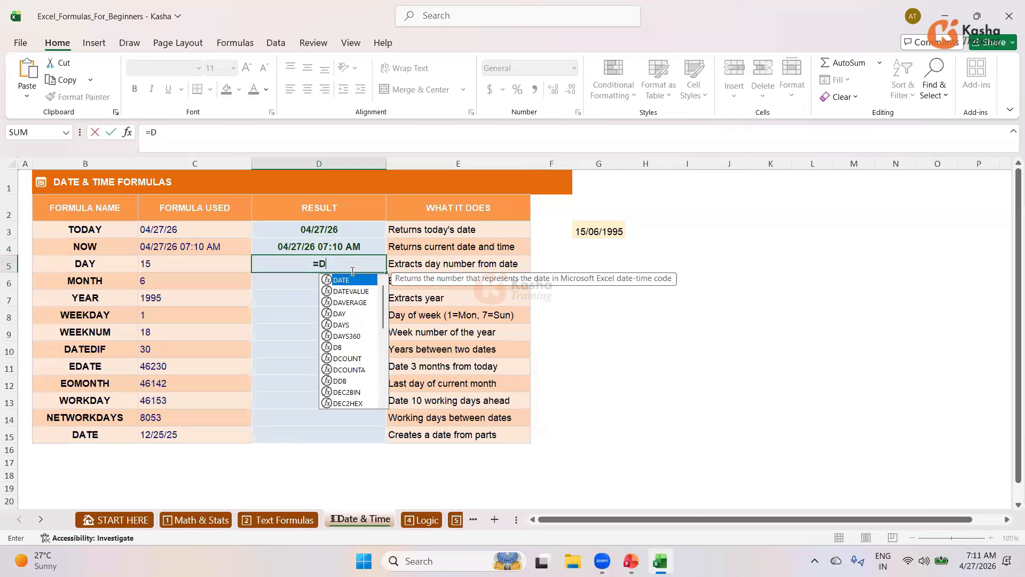
key("Down")
key("Down")
key("Down")
key("Tab")
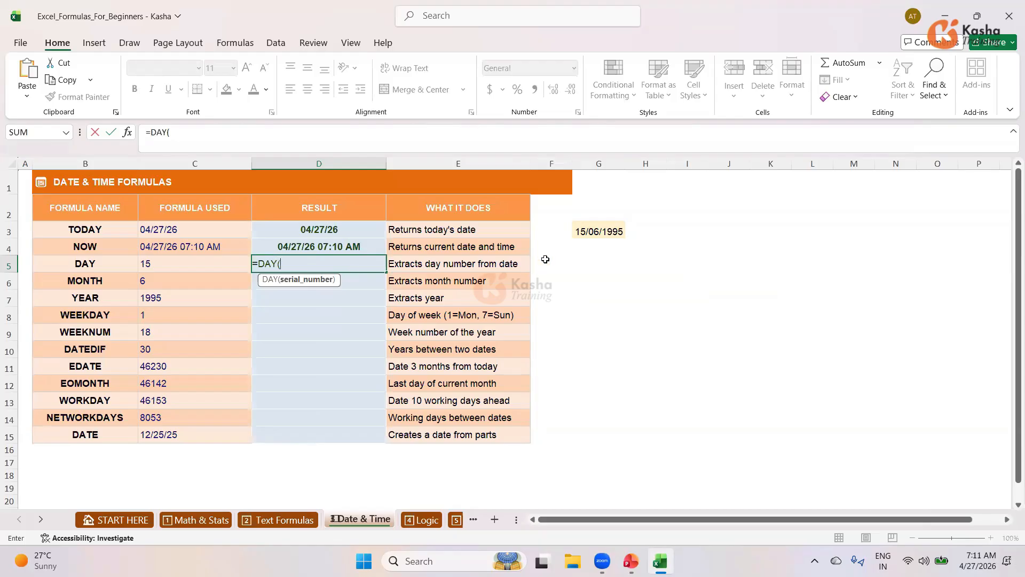
left_click(603, 231)
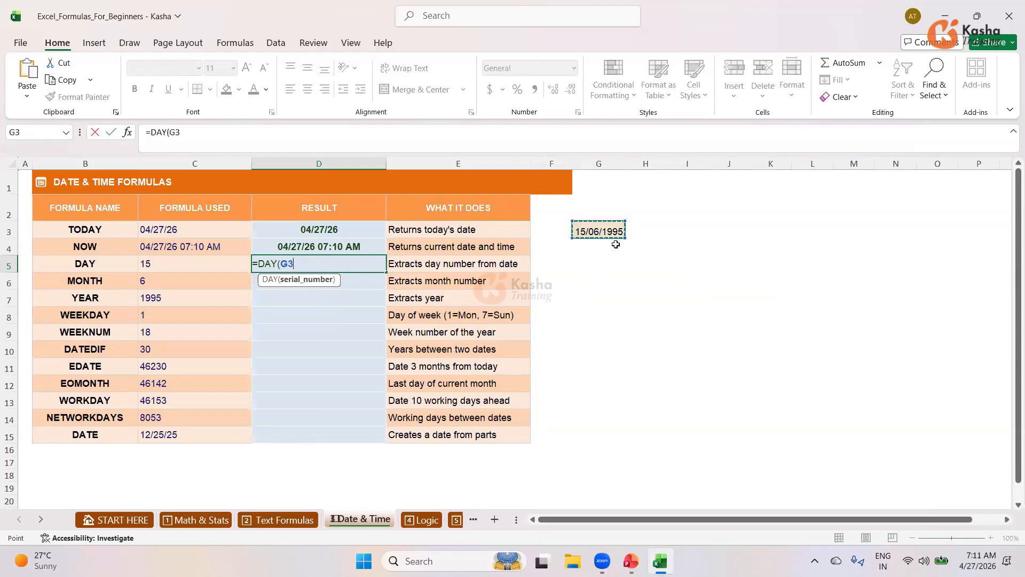
type(")")
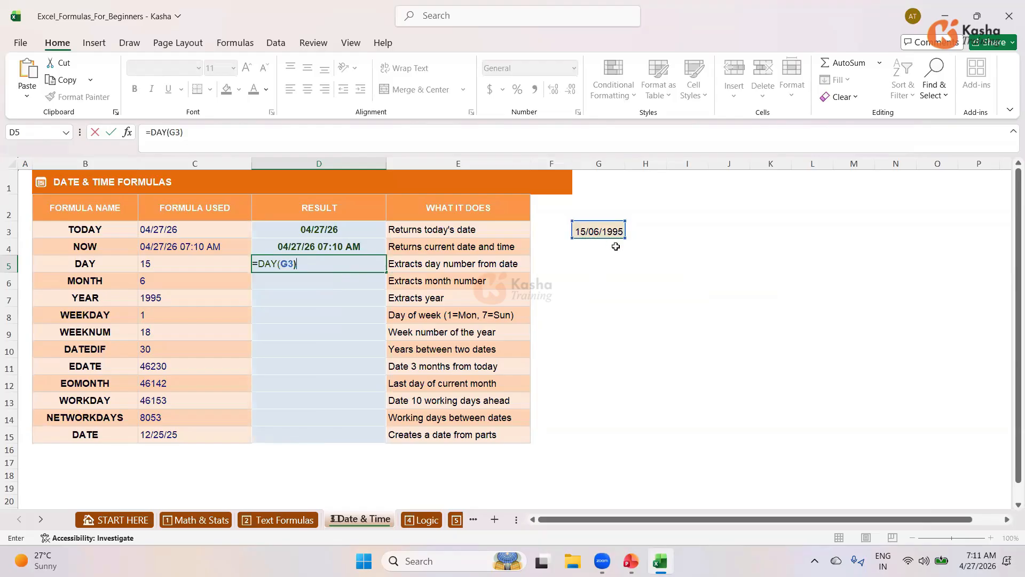
key("Return")
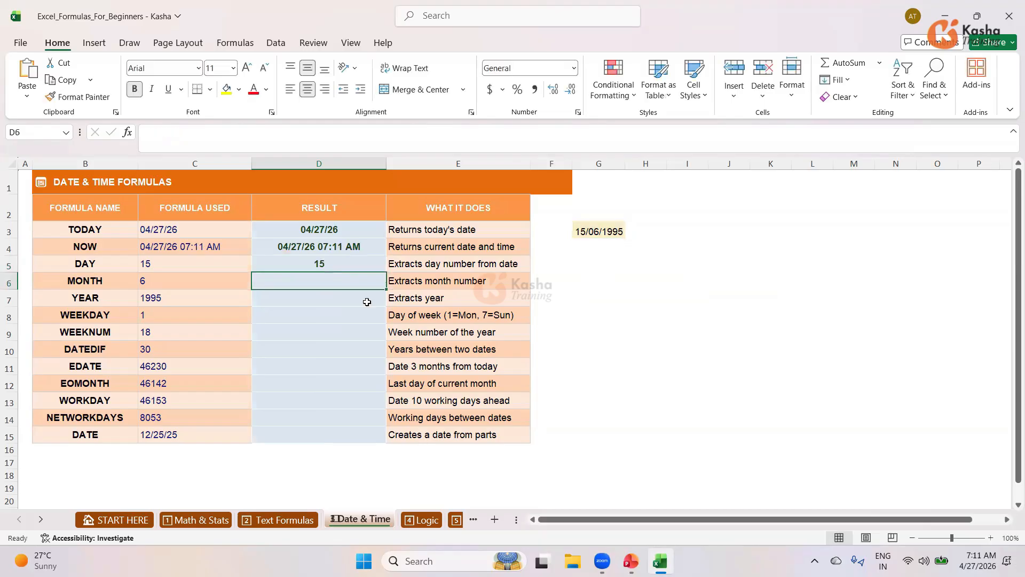
left_click(325, 265)
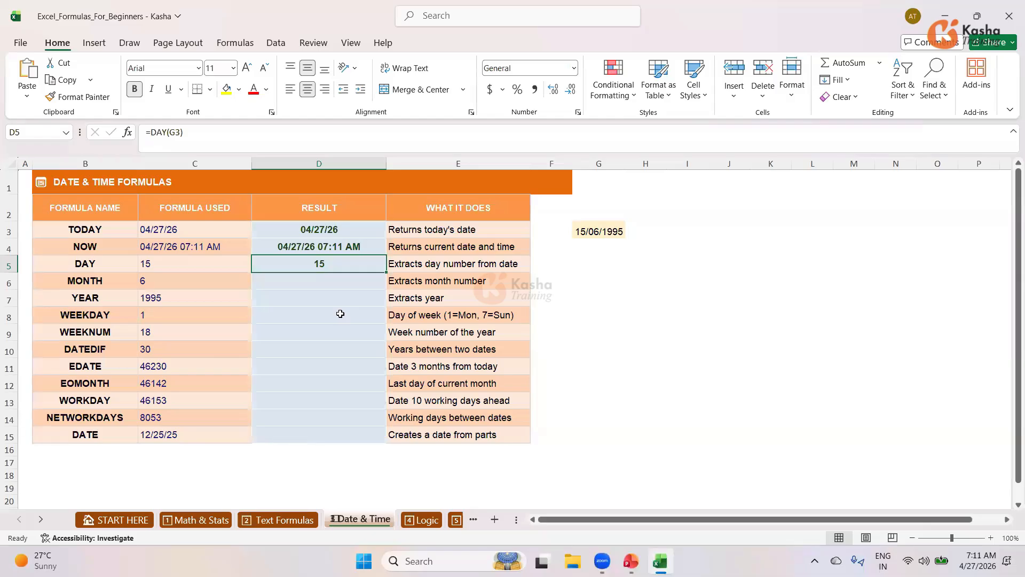
Enter =MONTH(G3) in the MONTH result cell D6 to extract the month number from the date in G3
left_click(323, 278)
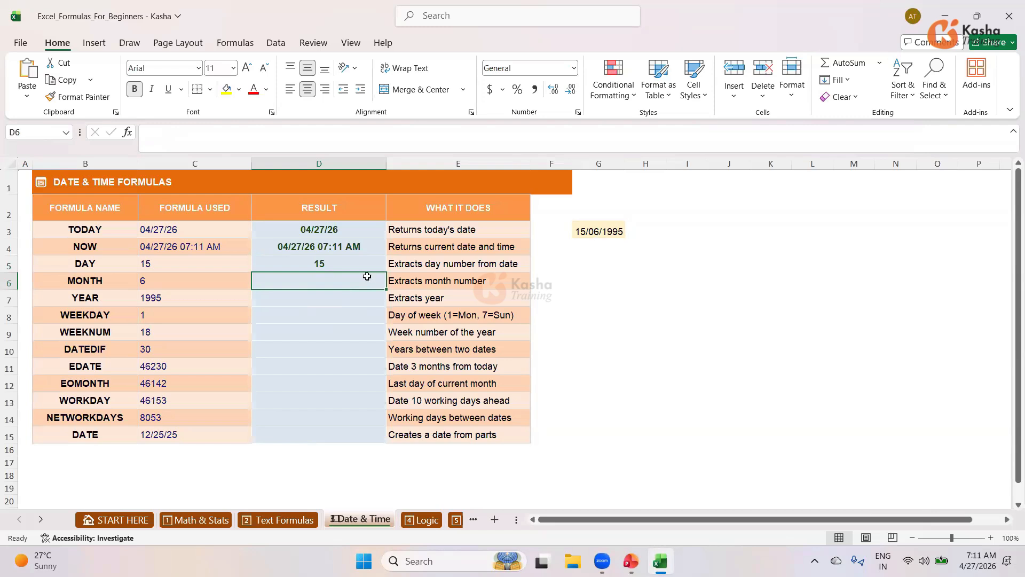
type("=")
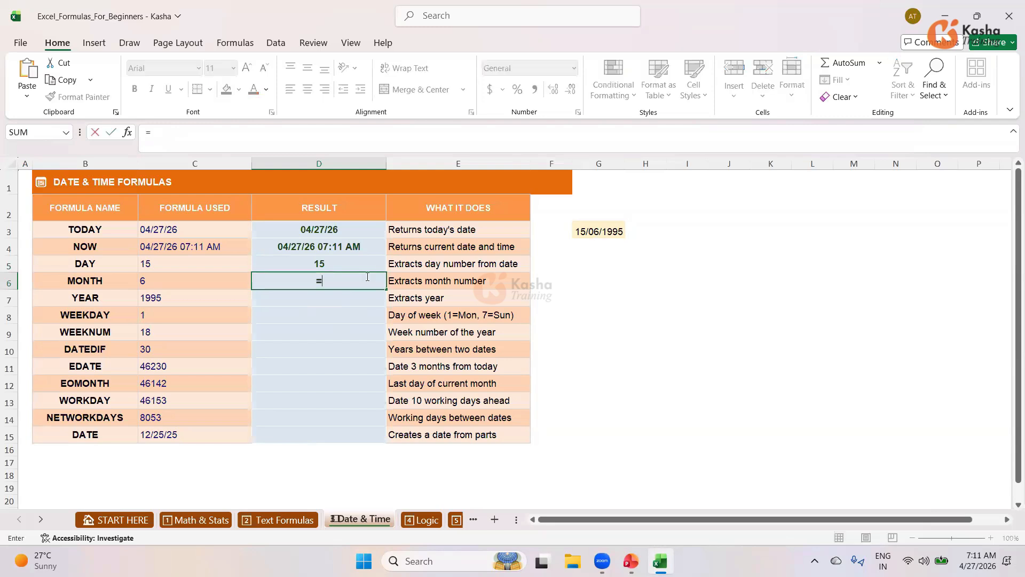
type("MON")
key("BackSpace")
type("N")
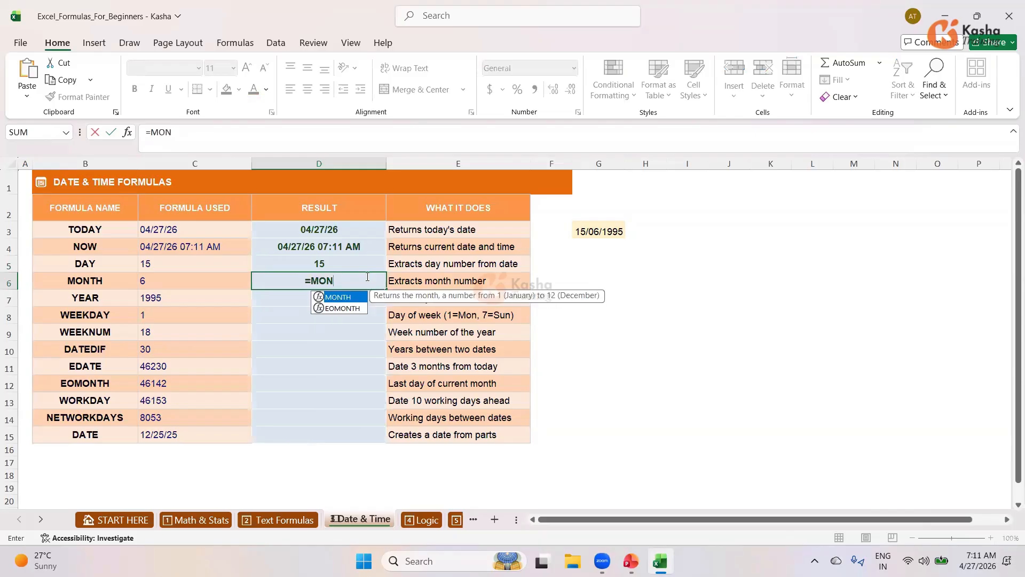
key("Tab")
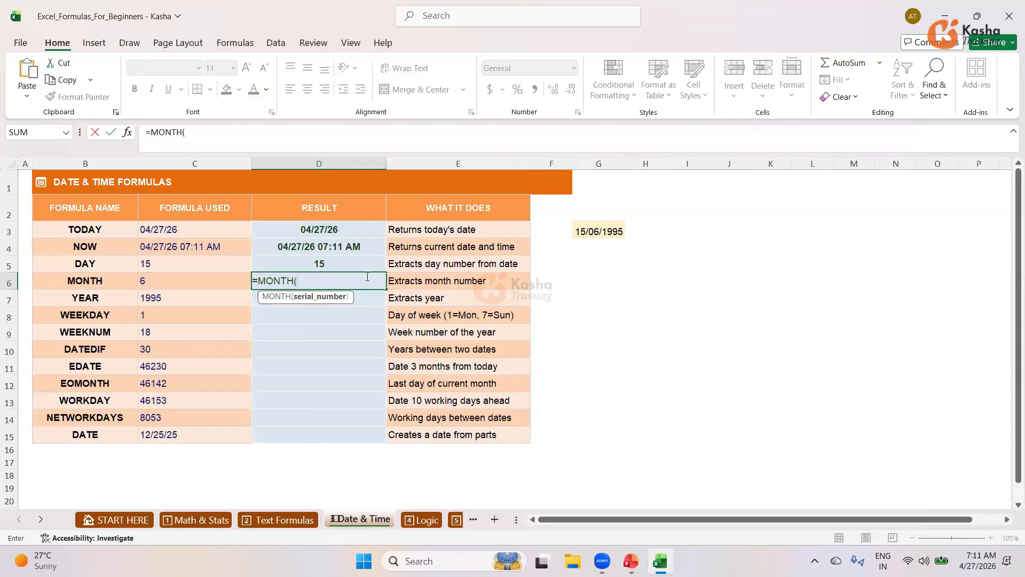
left_click(609, 225)
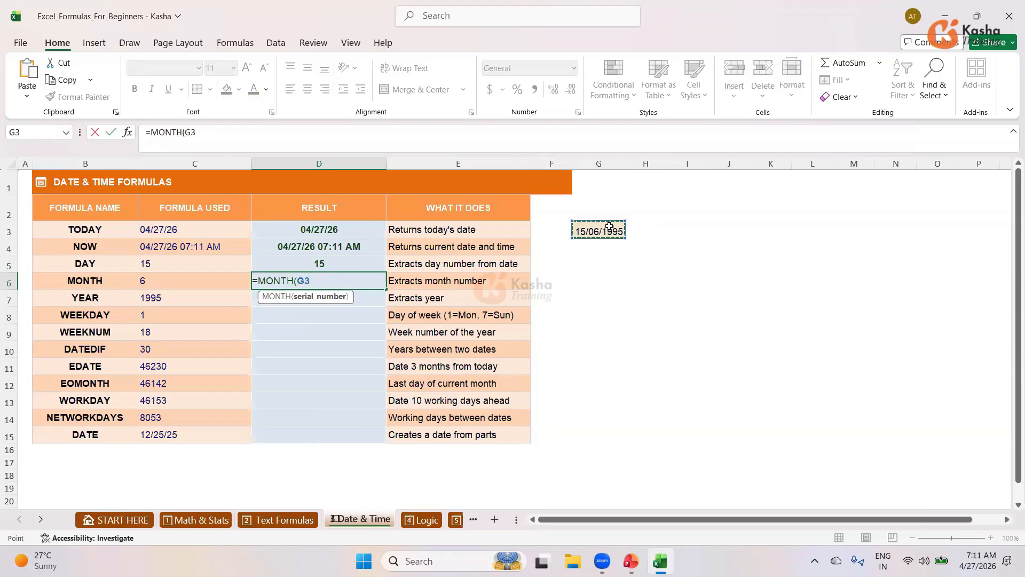
type(")")
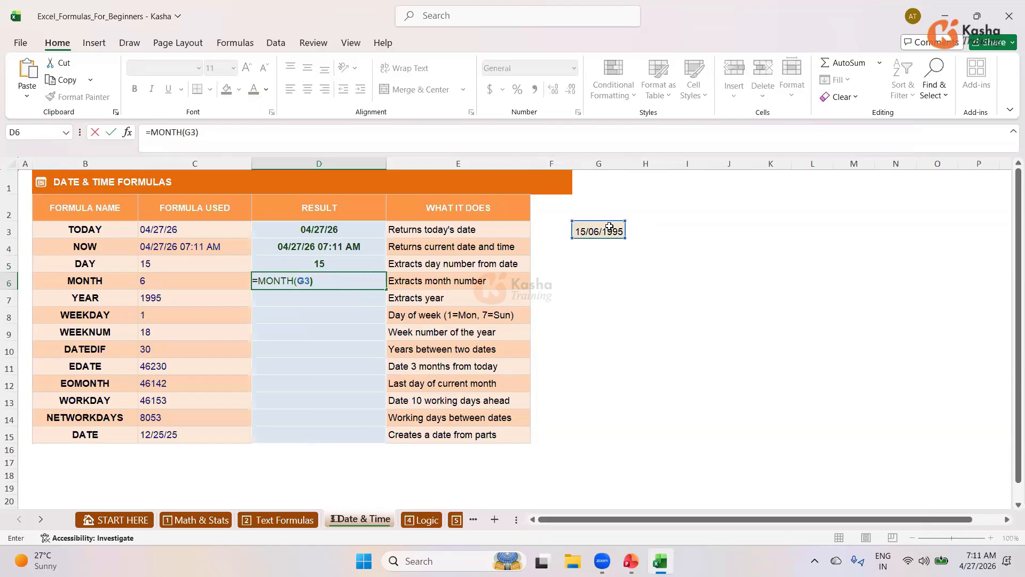
key("Return")
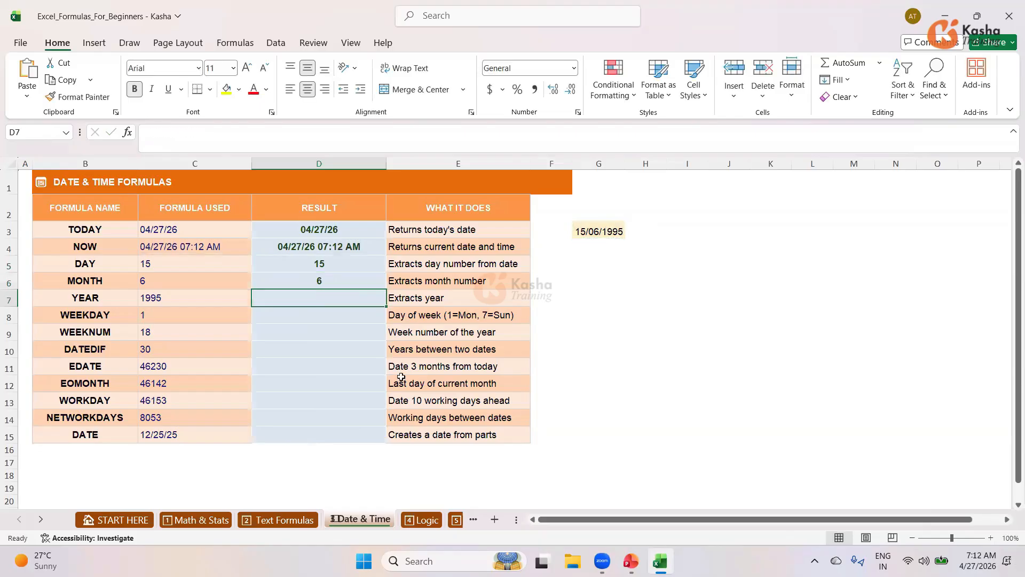
left_click(337, 281)
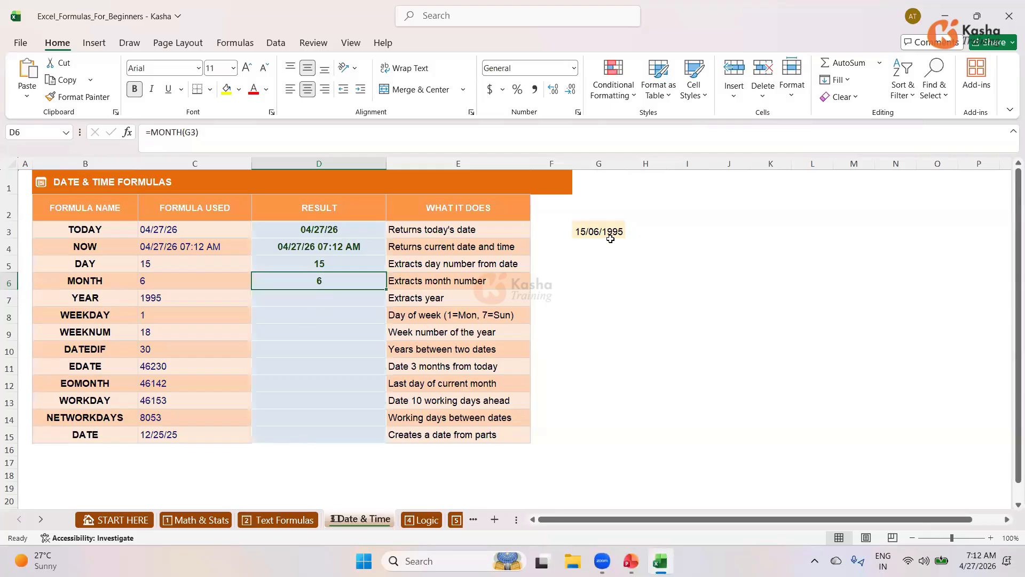
Enter =YEAR(G3) in the YEAR result cell D7 to extract the year from the date in G3
left_click(327, 301)
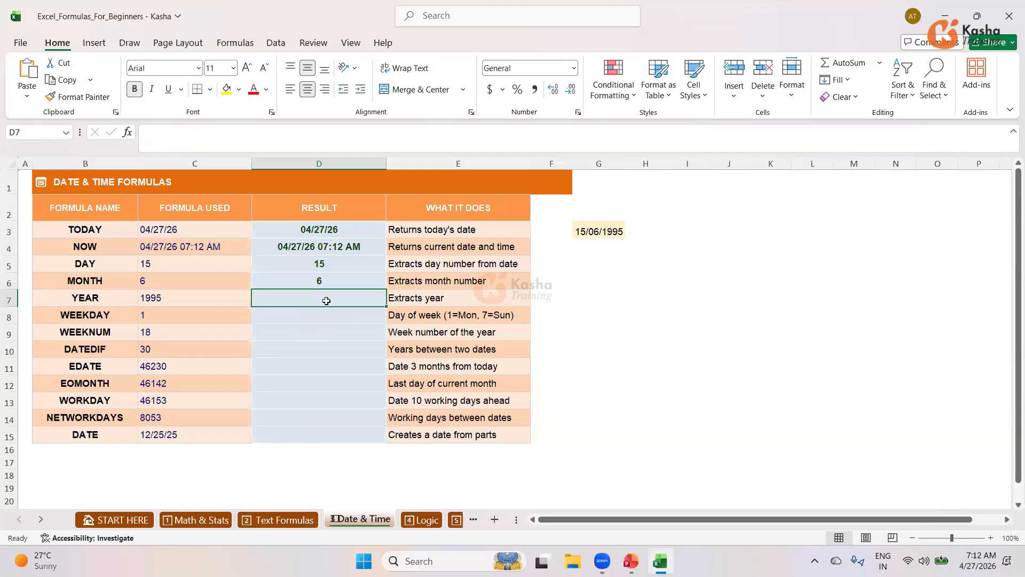
type("=")
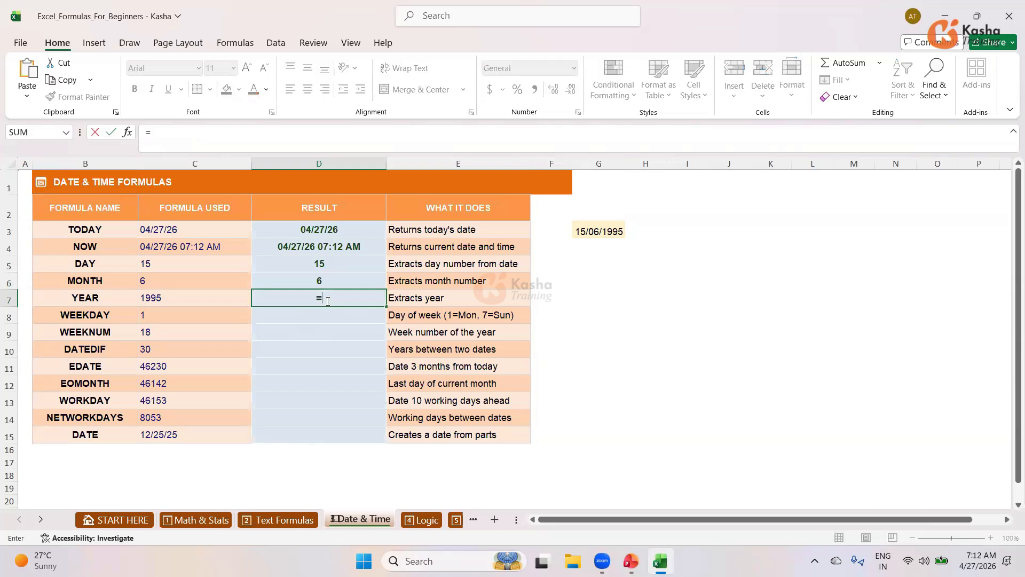
type("Y")
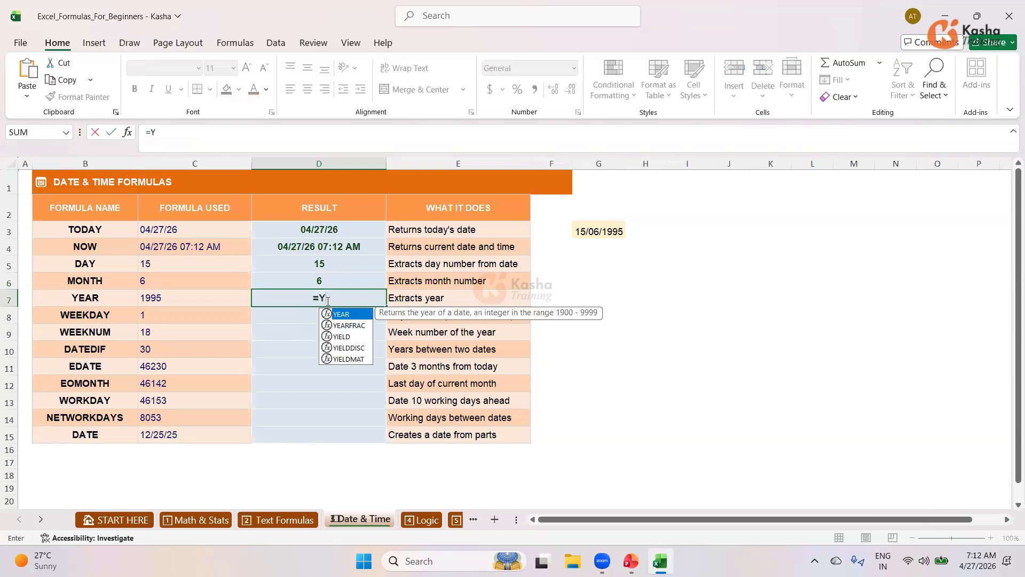
key("Tab")
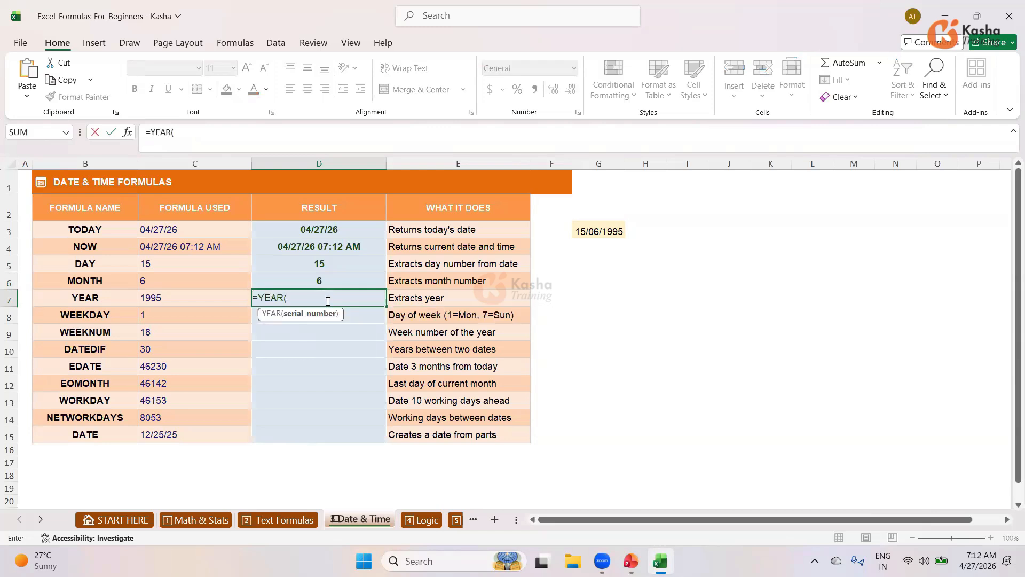
left_click(592, 232)
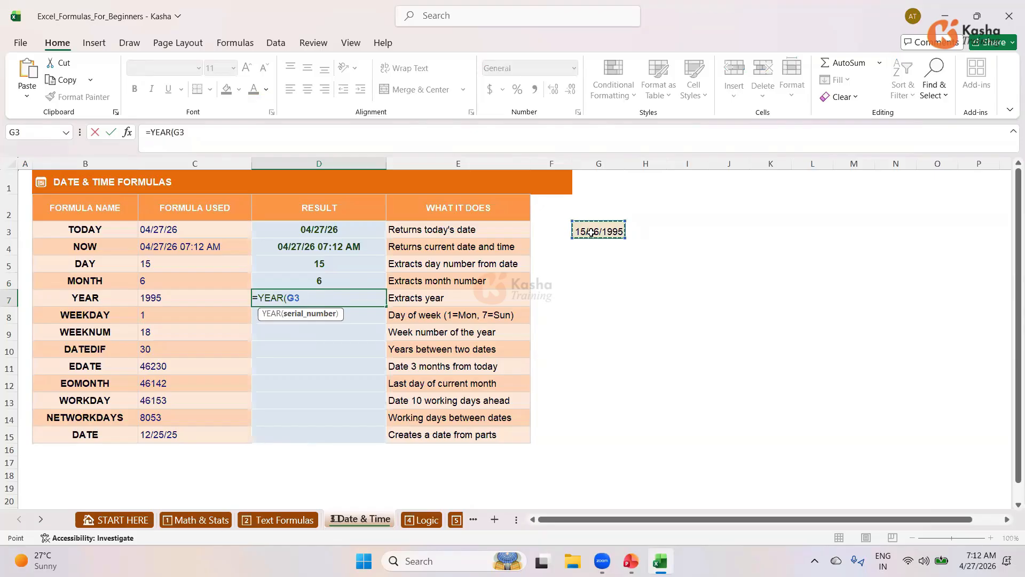
type(")")
key("Return")
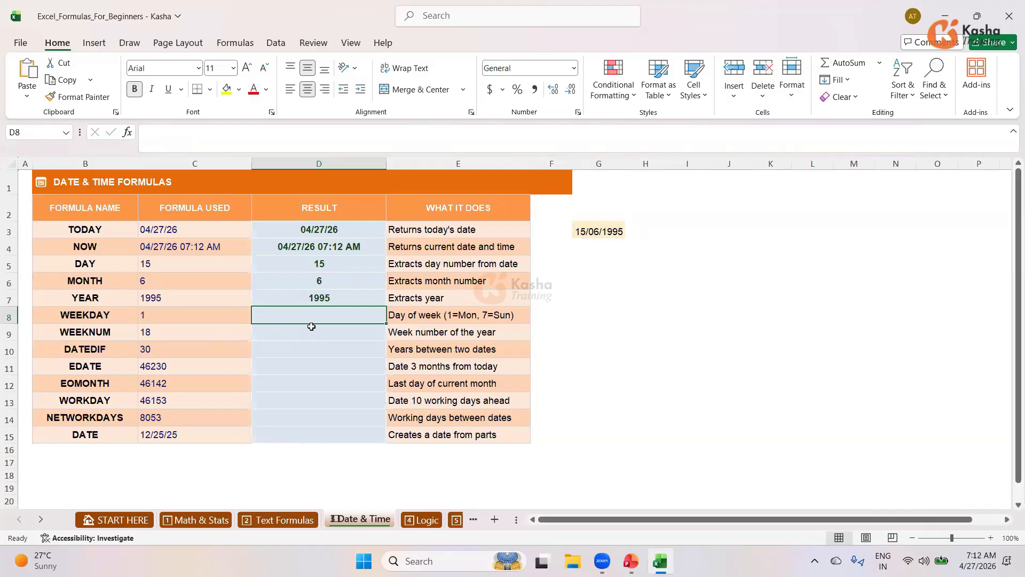
Enter =WEEKDAY(TODAY(),2) in the WEEKDAY result cell D8 to number today's weekday with Monday as 1
type("=")
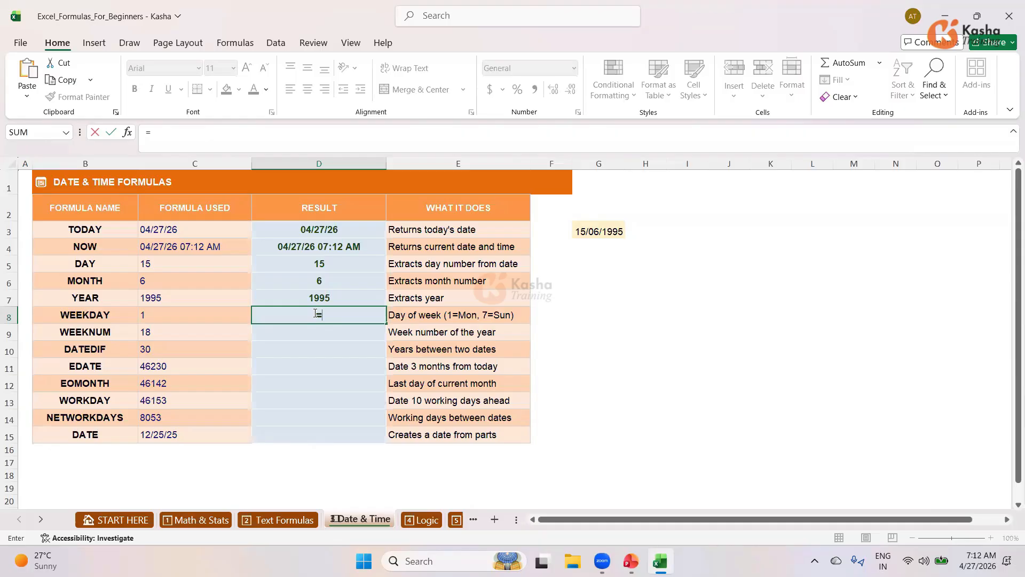
type("WEE")
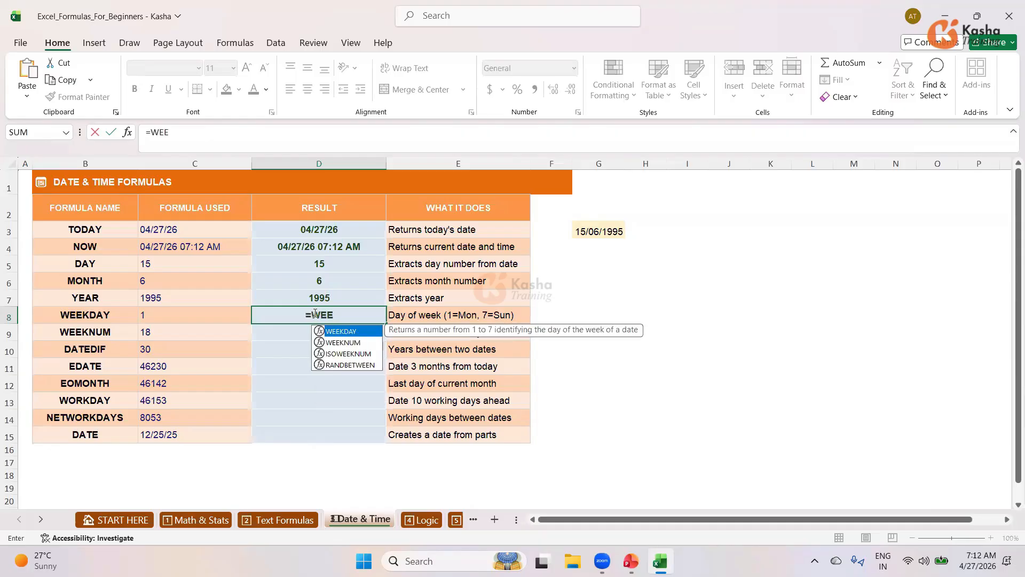
type("K")
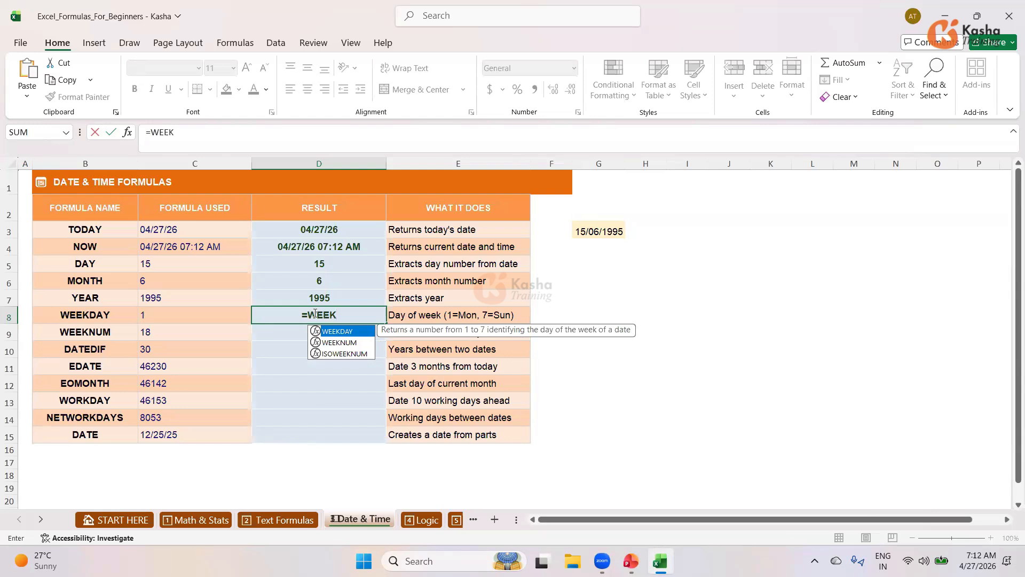
key("Tab")
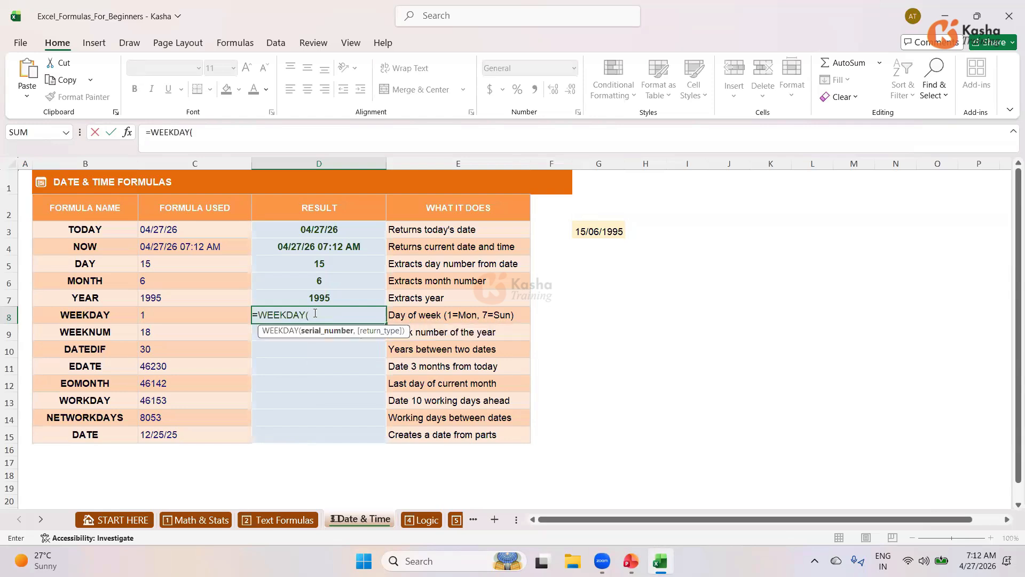
type("TO")
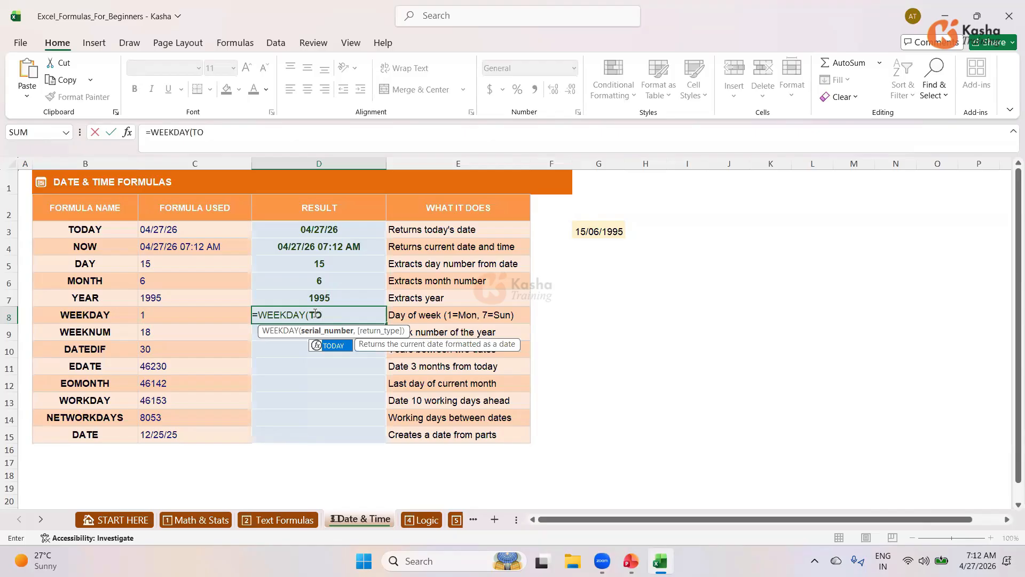
key("Tab")
type(")")
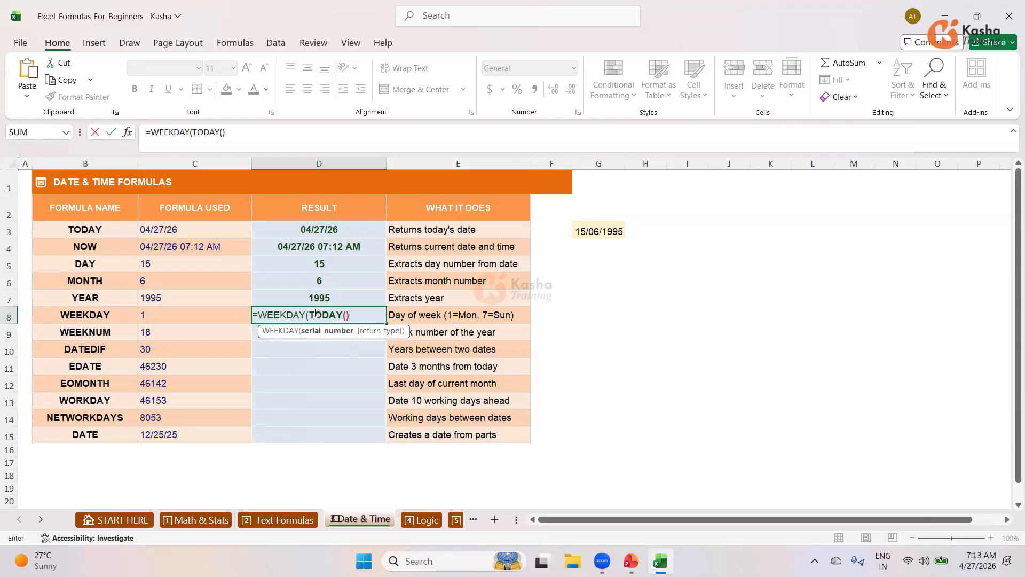
type(",2")
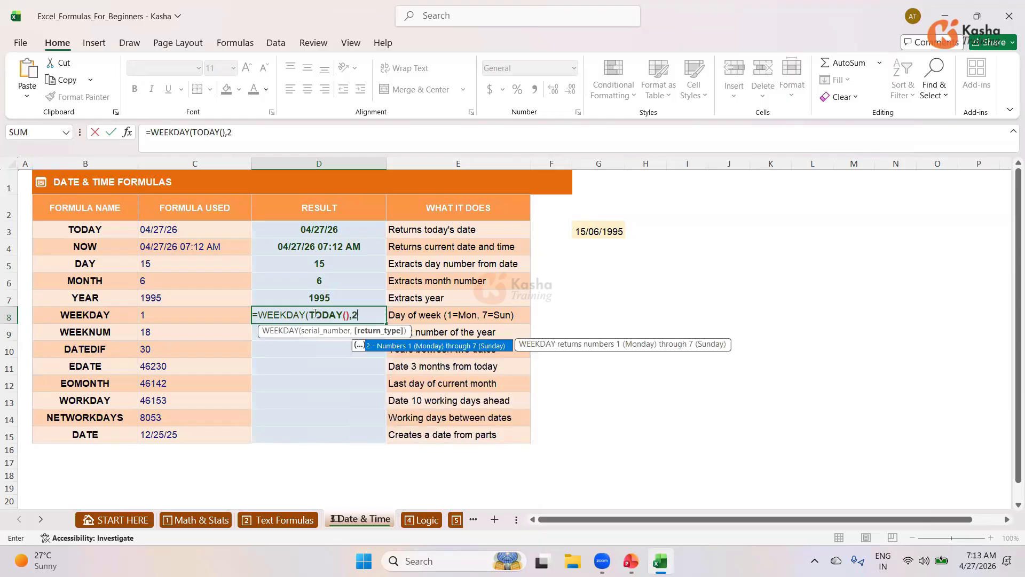
type(")")
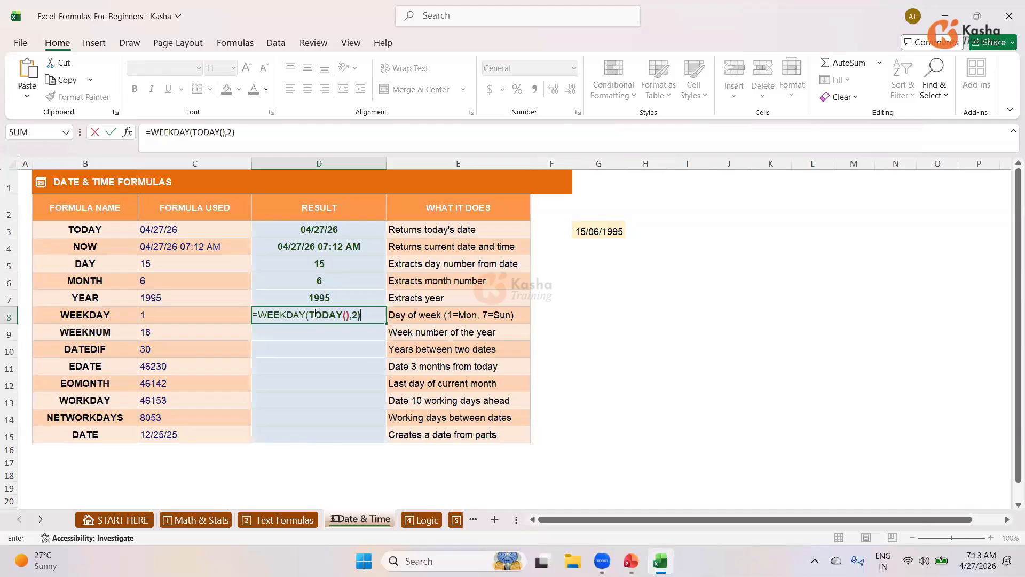
key("Return")
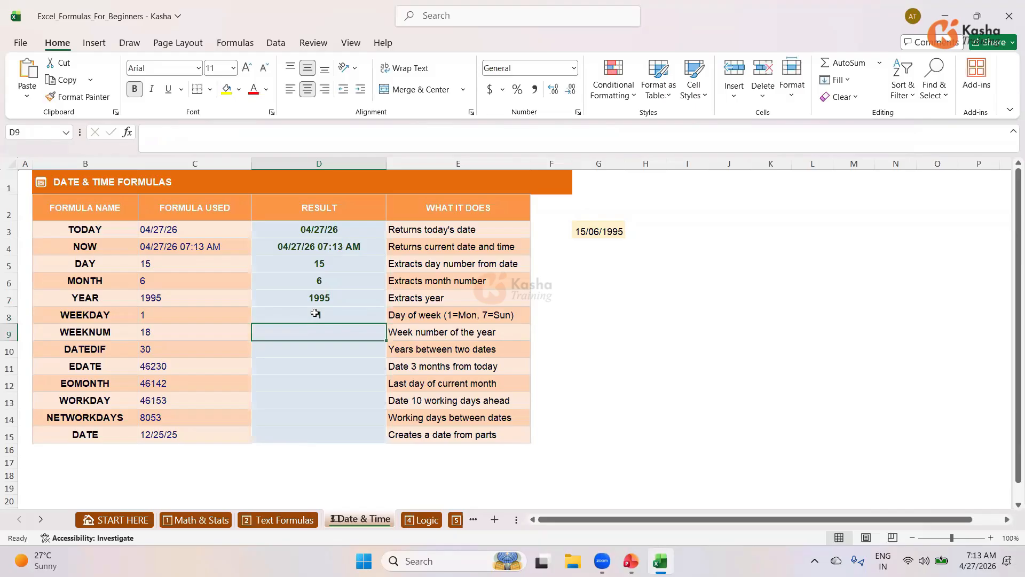
left_click(315, 314)
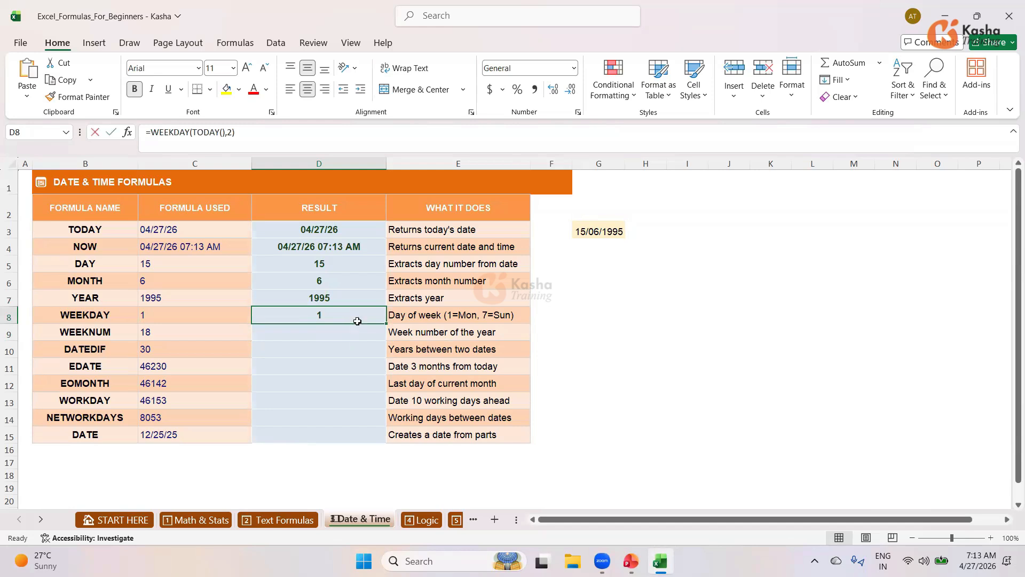
double_click(355, 319)
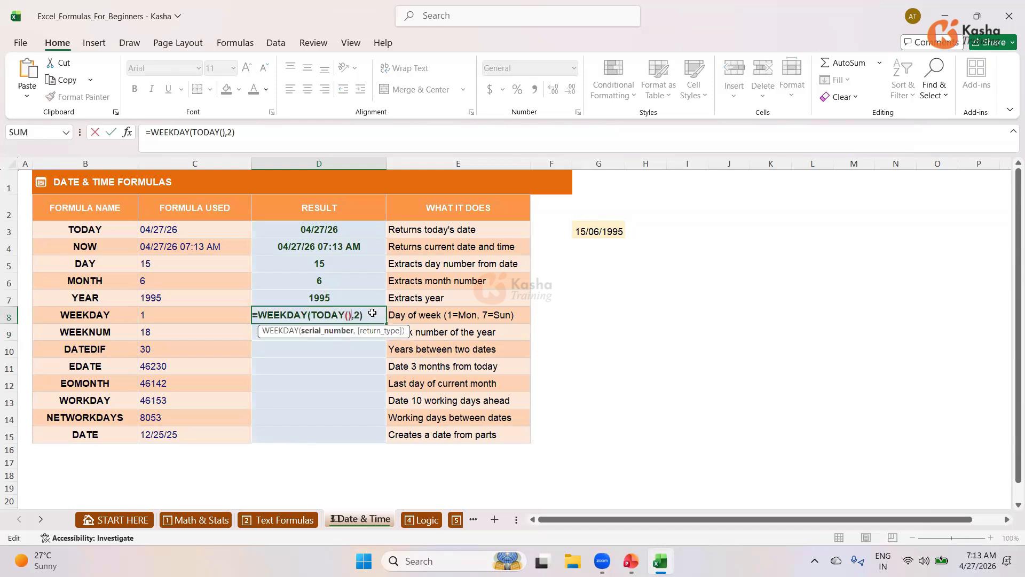
key("Escape")
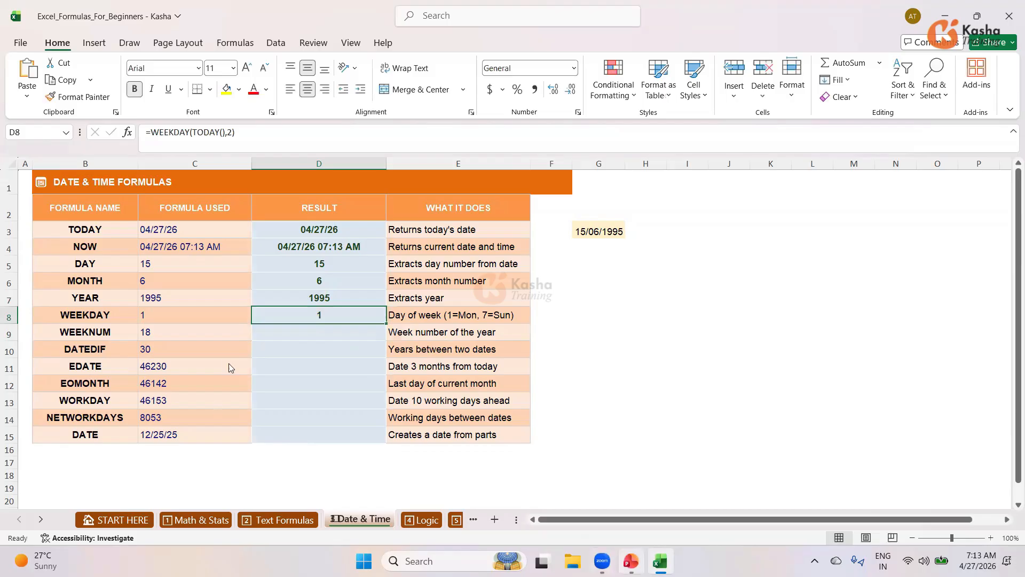
Switch to the Excel for Beginners presentation in PowerPoint and show slide 42, which explains the return types of =WEEKDAY(TODAY(),2)
key("alt+Tab")
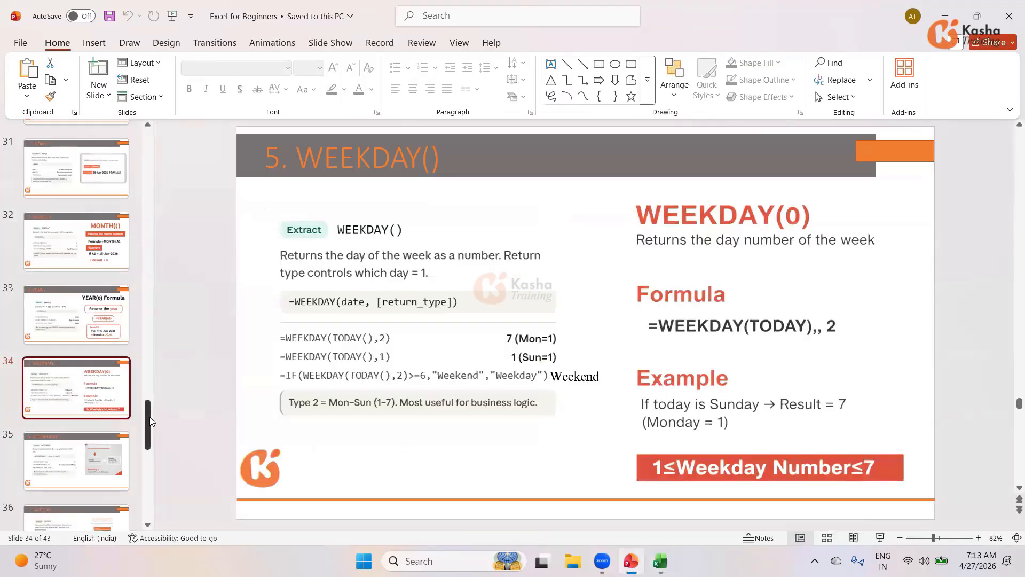
left_click_drag(149, 421, 151, 515)
left_click(77, 406)
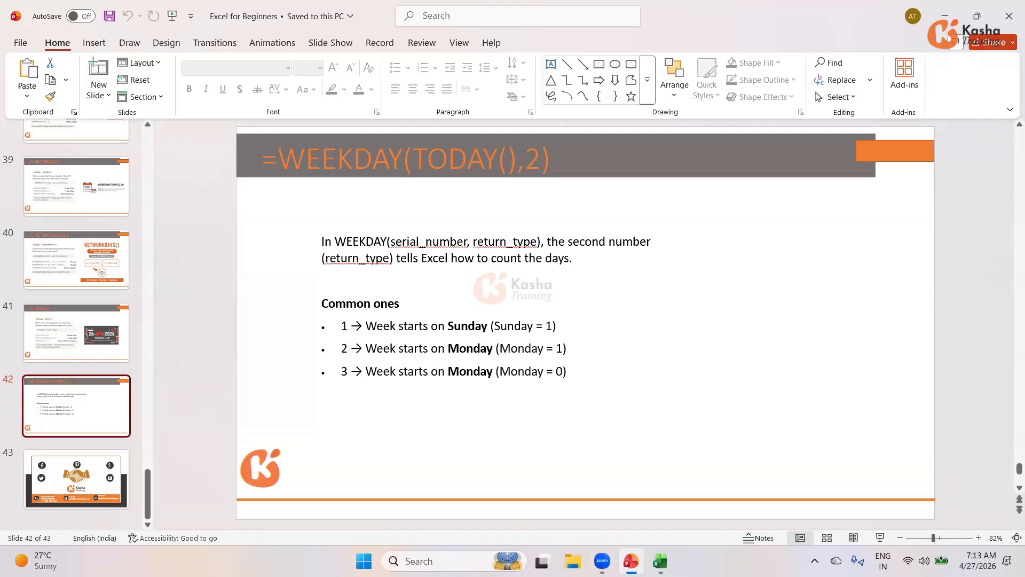
Switch back to the Excel workbook, review the WEEKDAY return type options in D8's formula, and re-enter return type 2
left_click(661, 561)
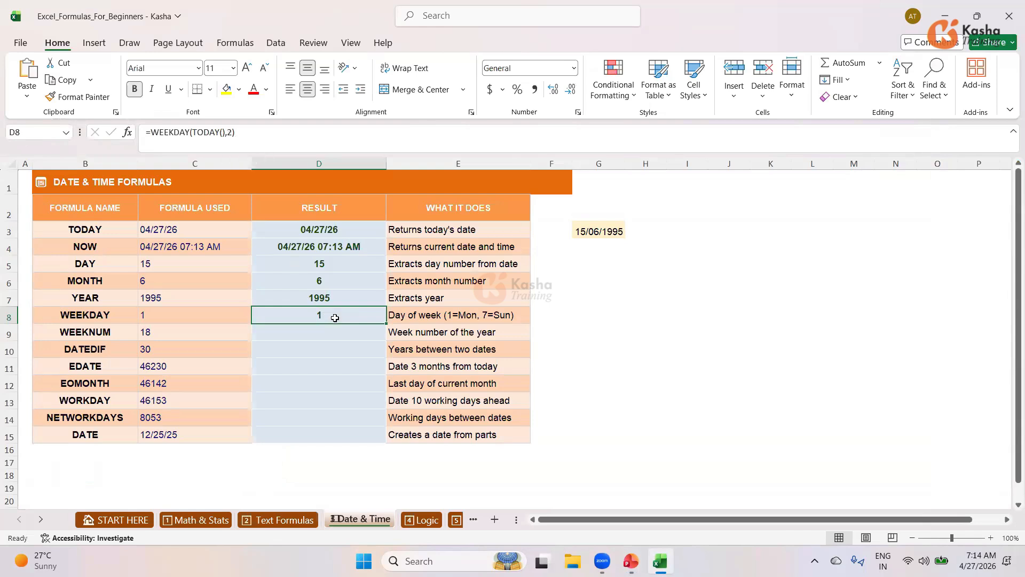
left_click(232, 133)
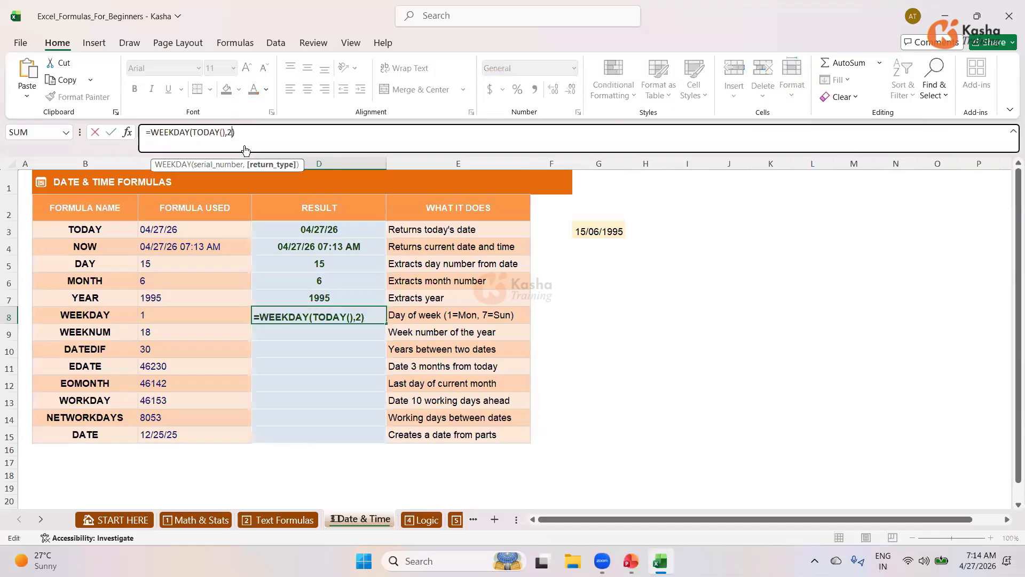
key("BackSpace")
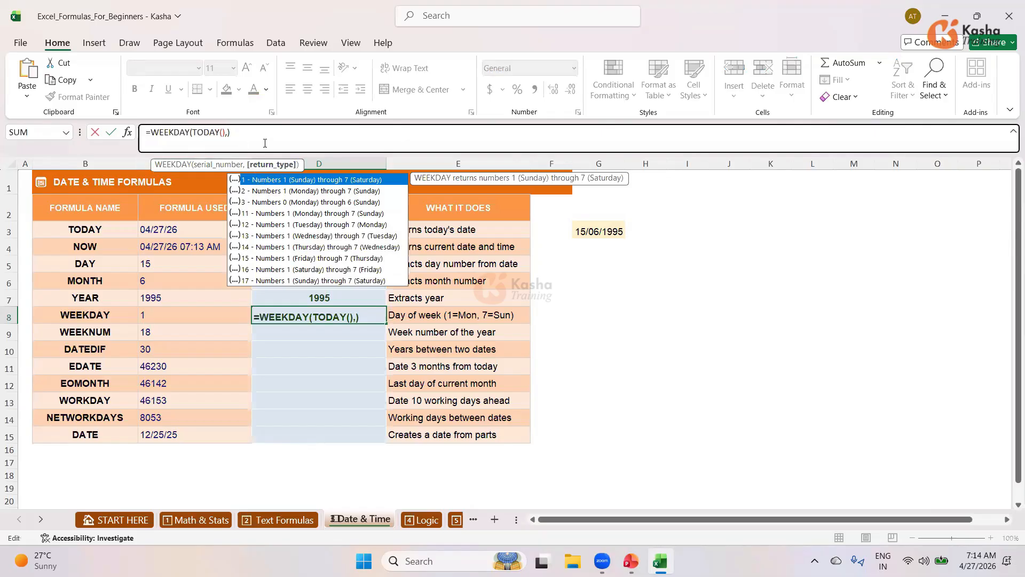
type("2")
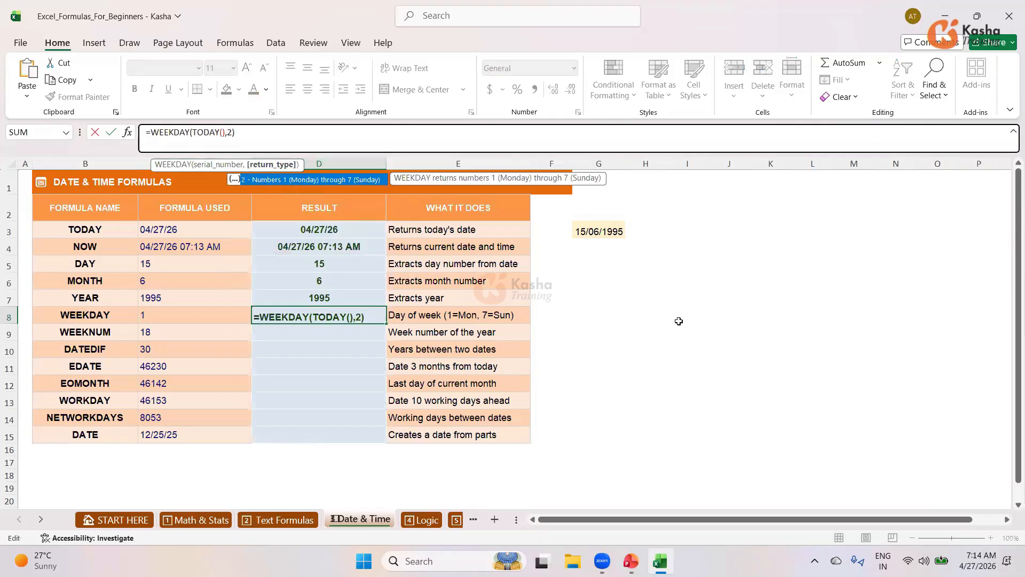
key("Return")
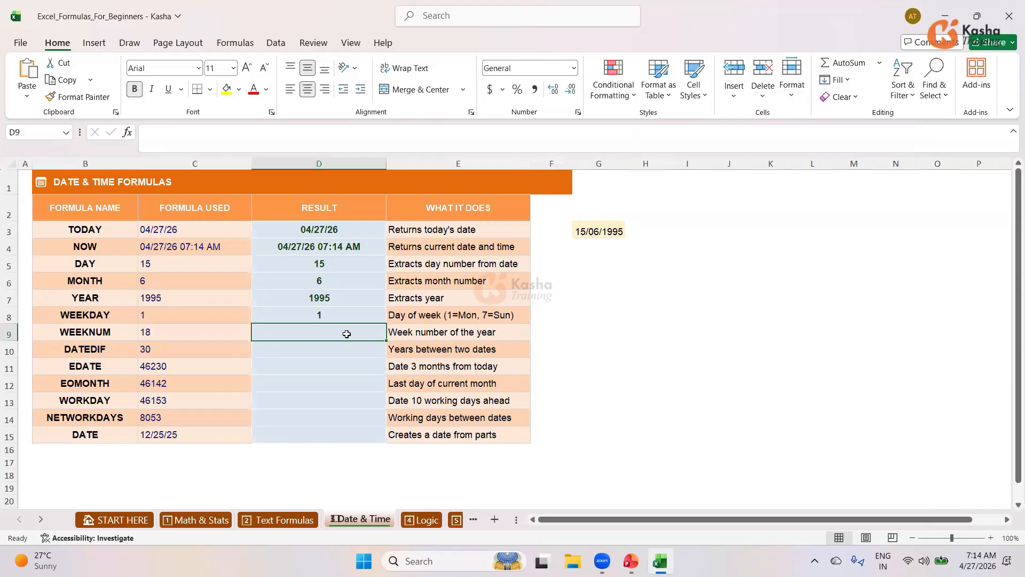
Enter =WEEKNUM(TODAY(),1) in the WEEKNUM result cell D9 to get the current week number with weeks starting on Sunday
type("=")
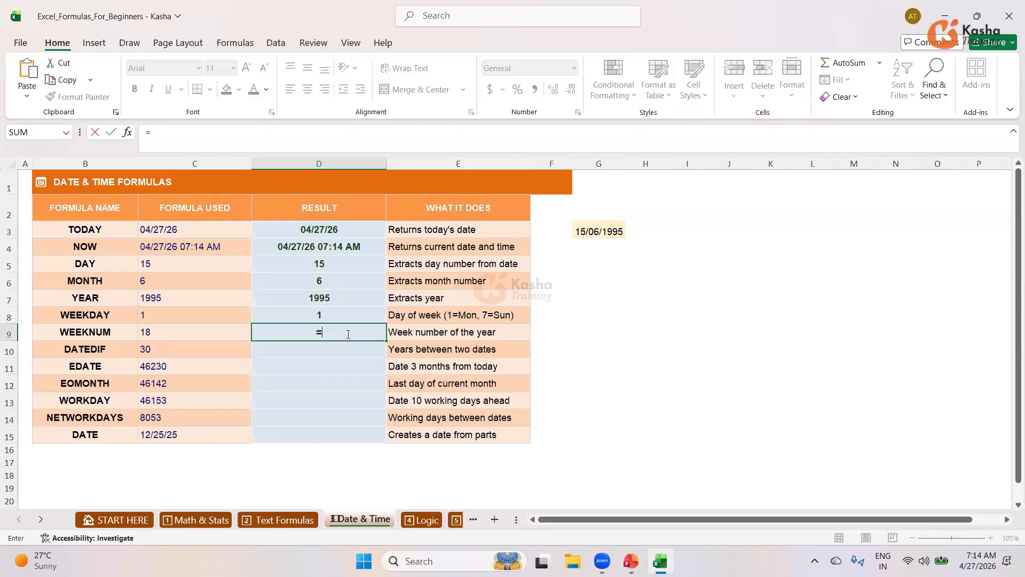
type("WEE")
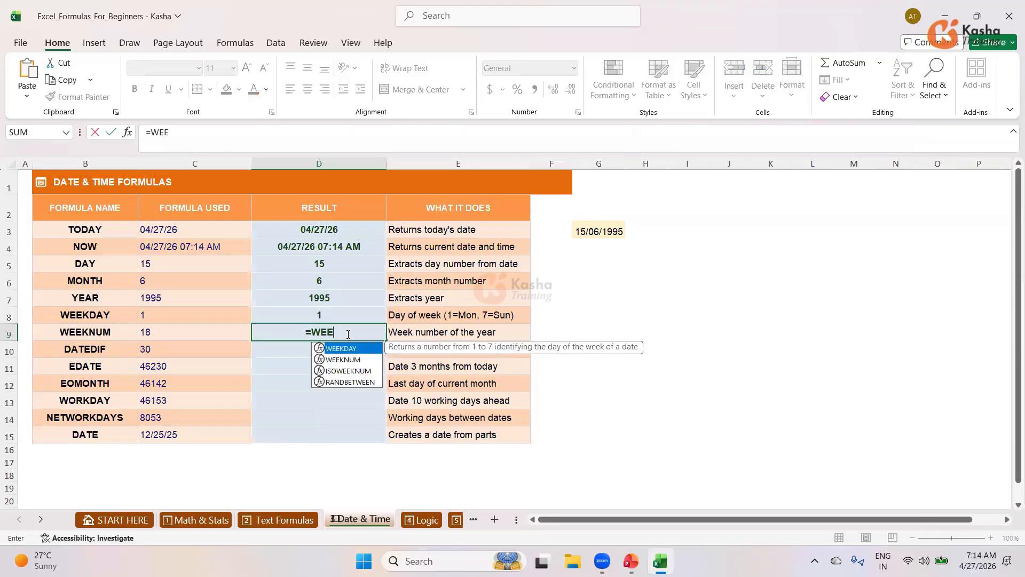
type("KN")
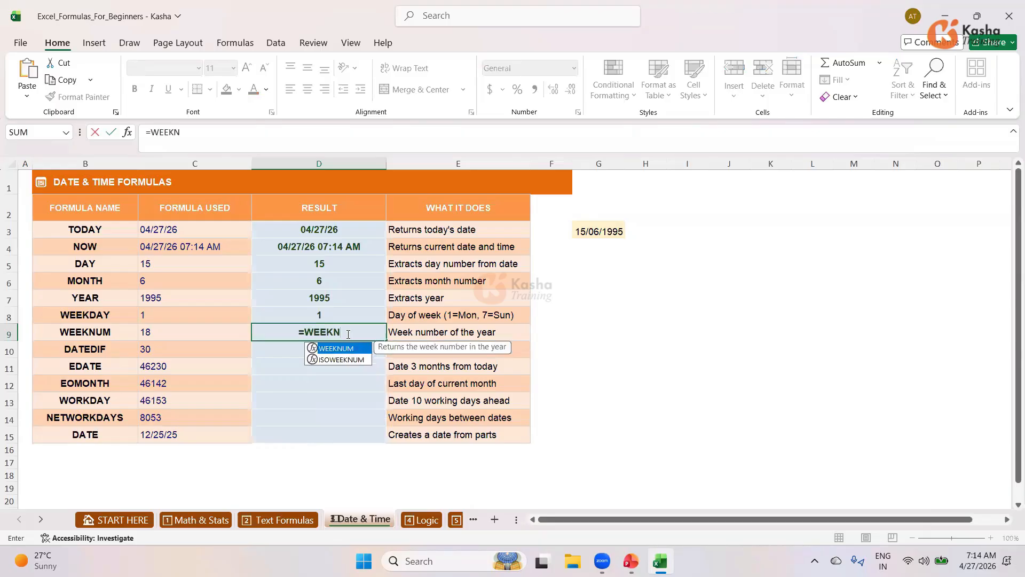
key("Tab")
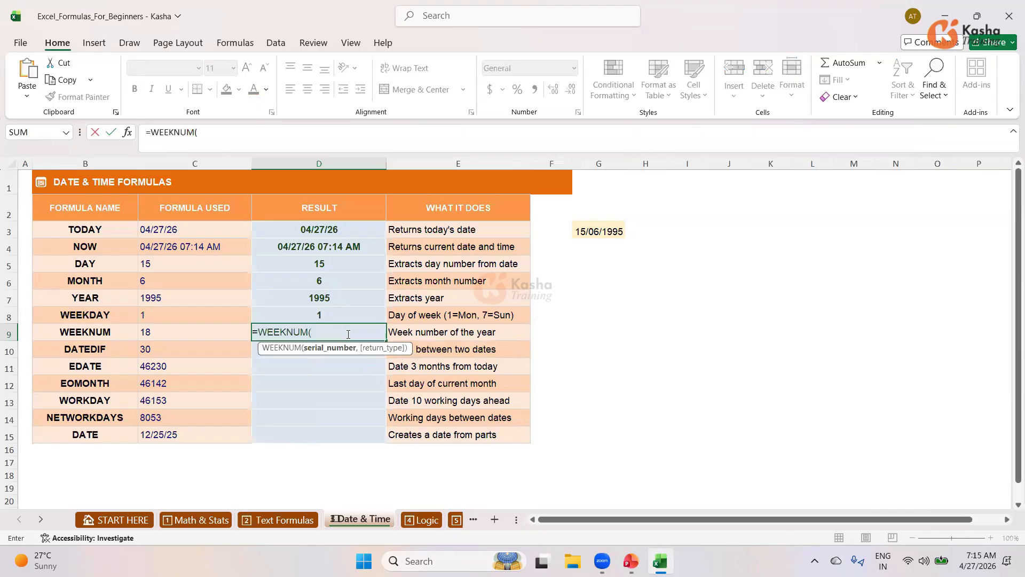
type("TO")
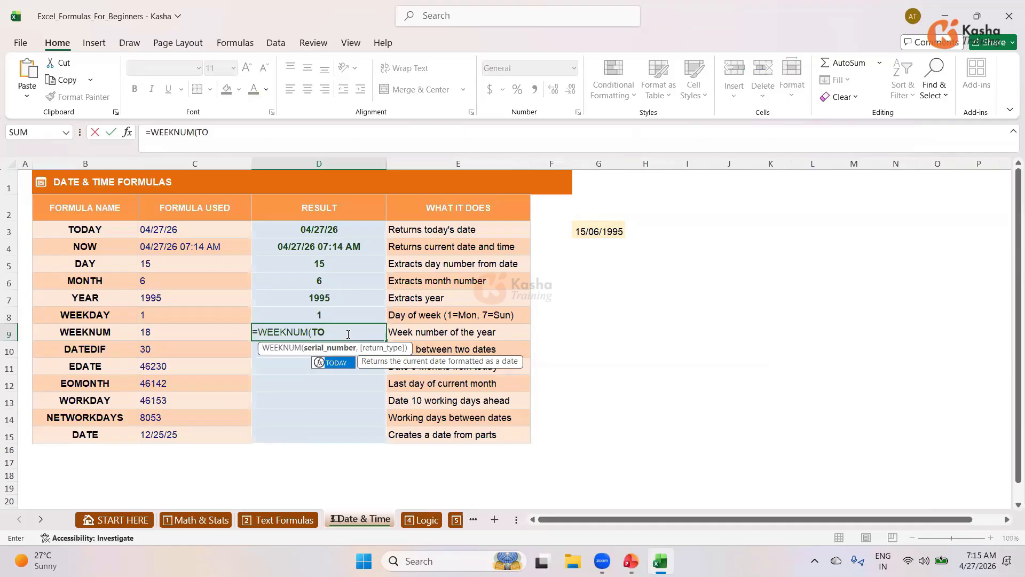
key("Tab")
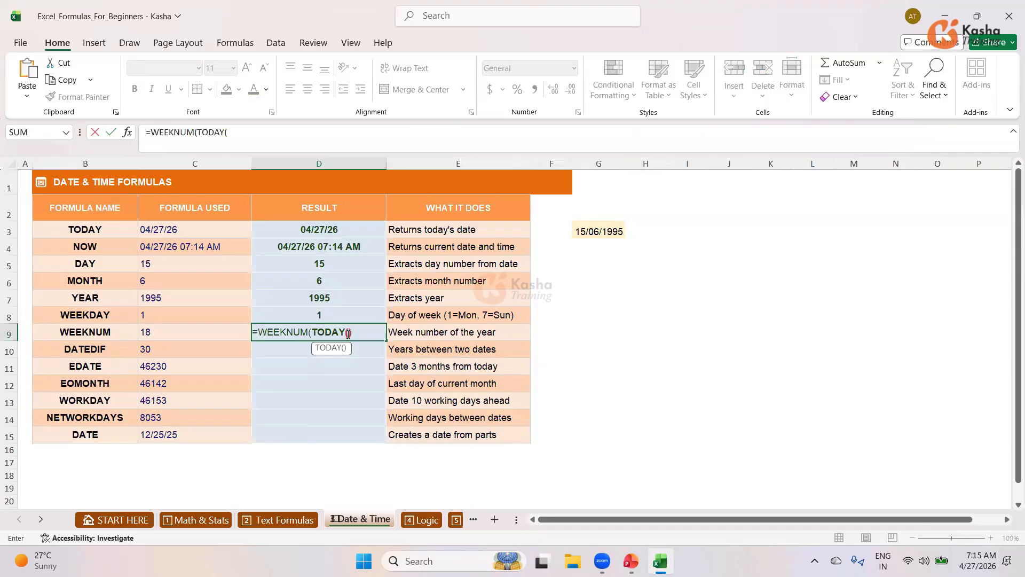
type("),")
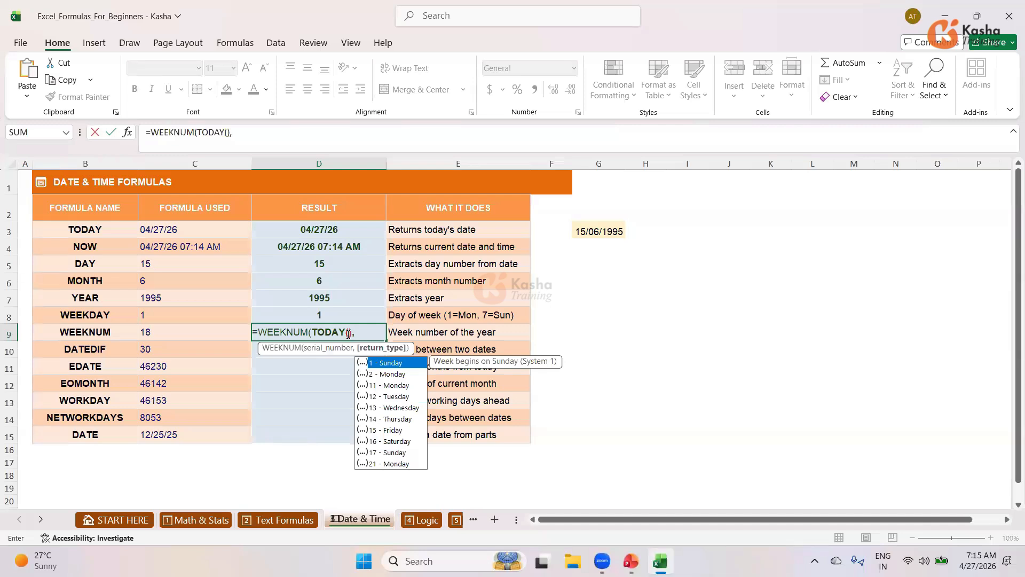
type("1")
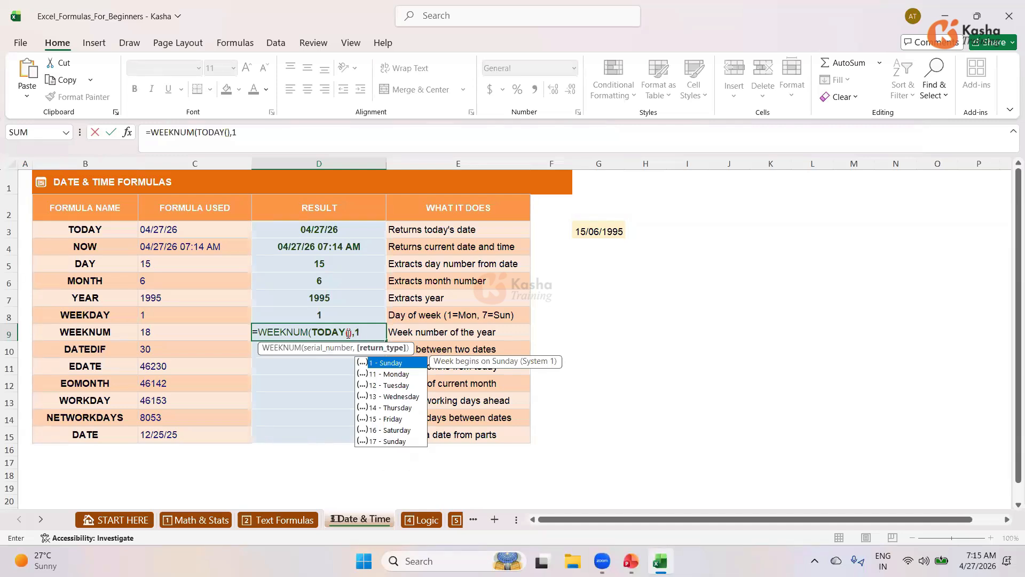
type(")")
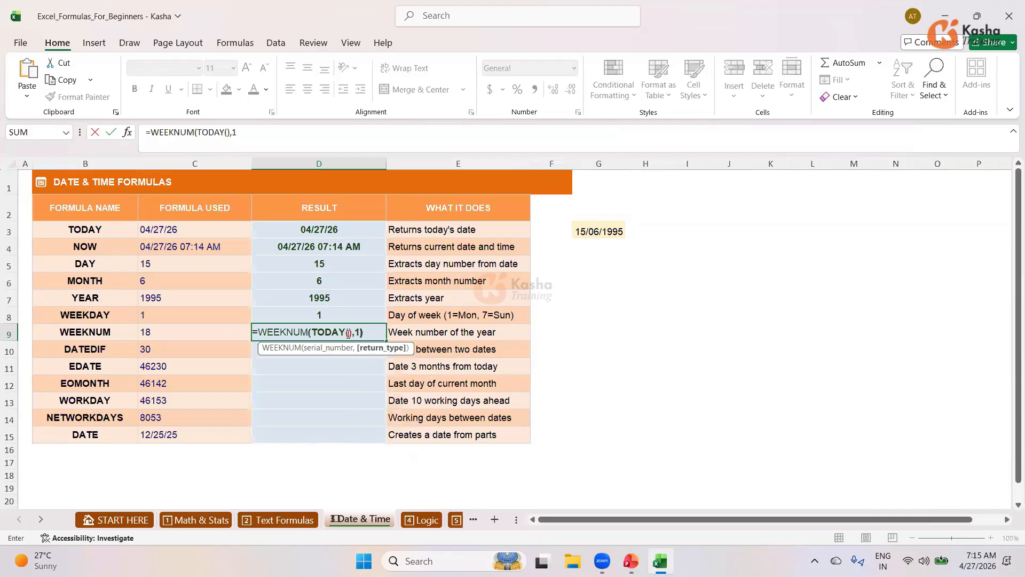
key("Return")
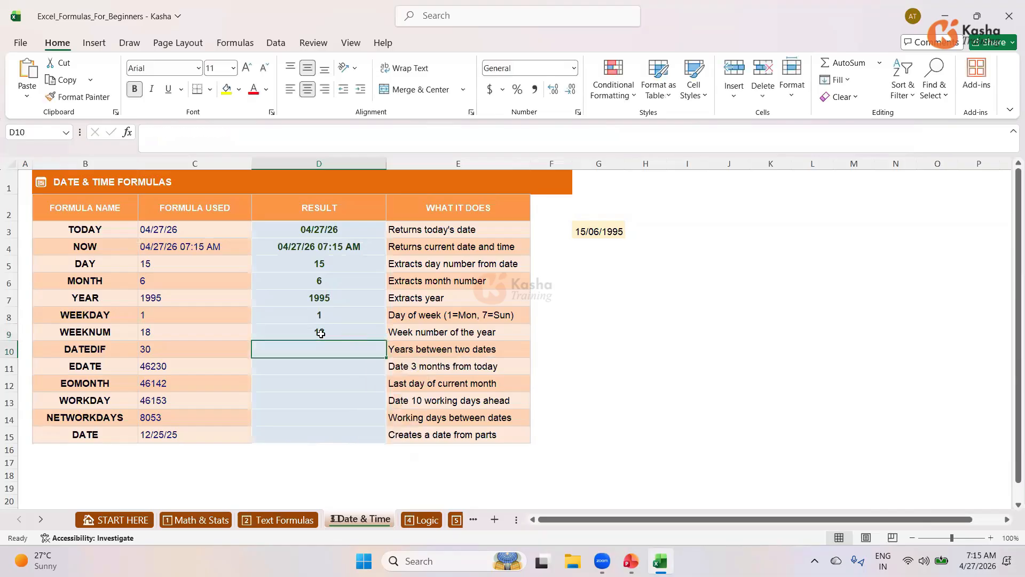
left_click(320, 333)
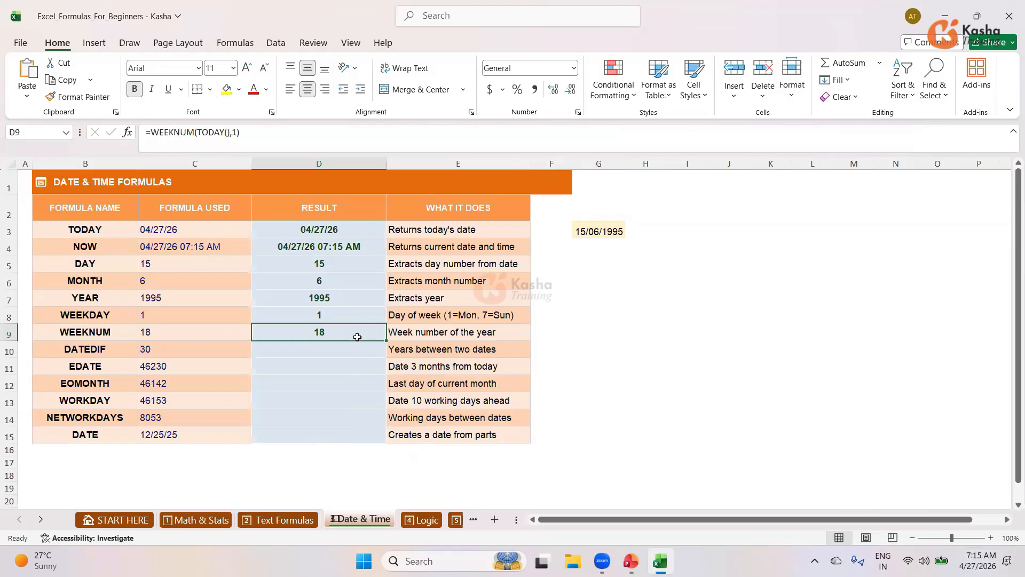
Enter =DATEIF(G3,TODAY(),"Y") in the DATEDIF result cell D10 to count the years from the date in G3 to today
left_click(331, 347)
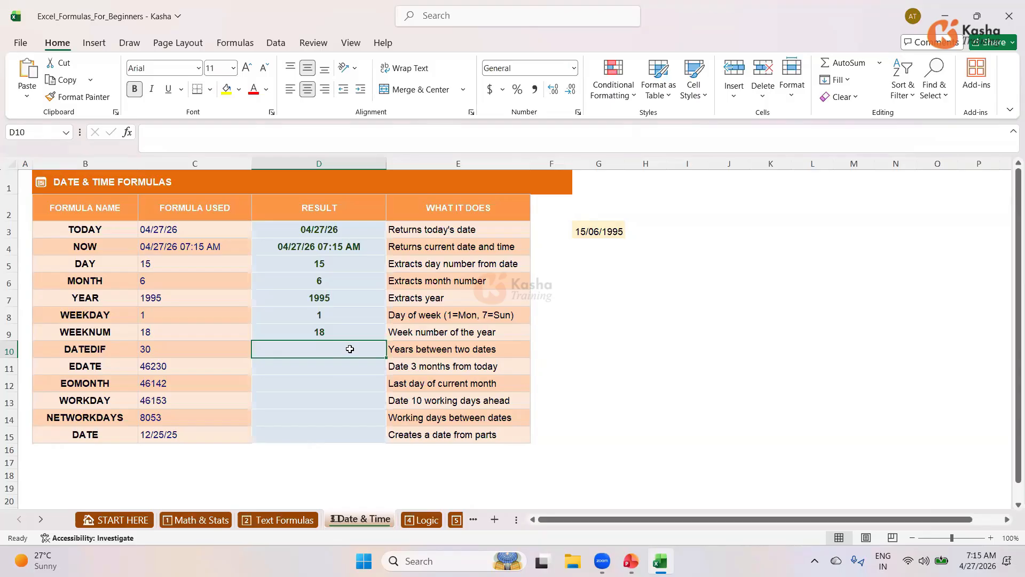
type("=")
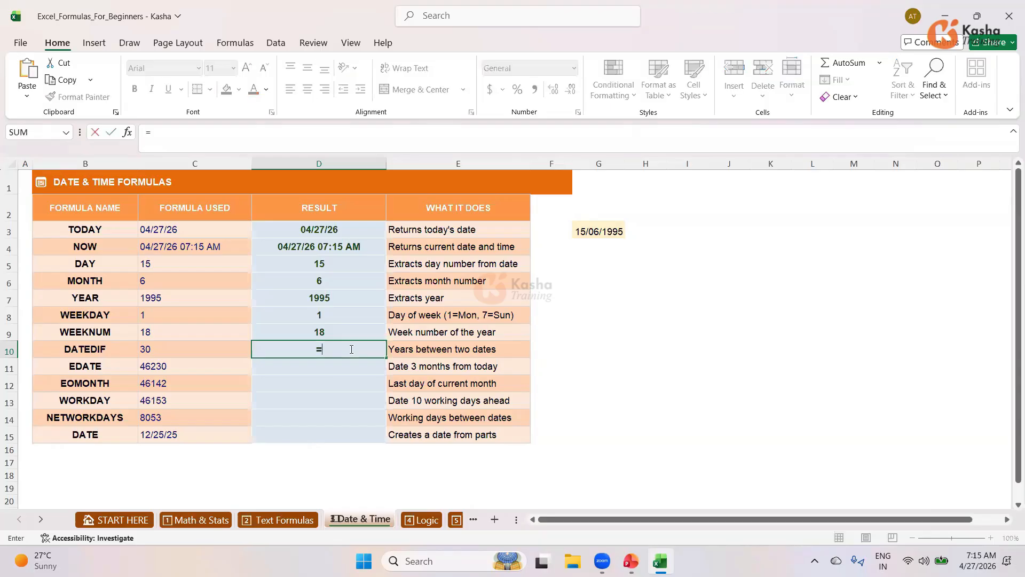
type("DA")
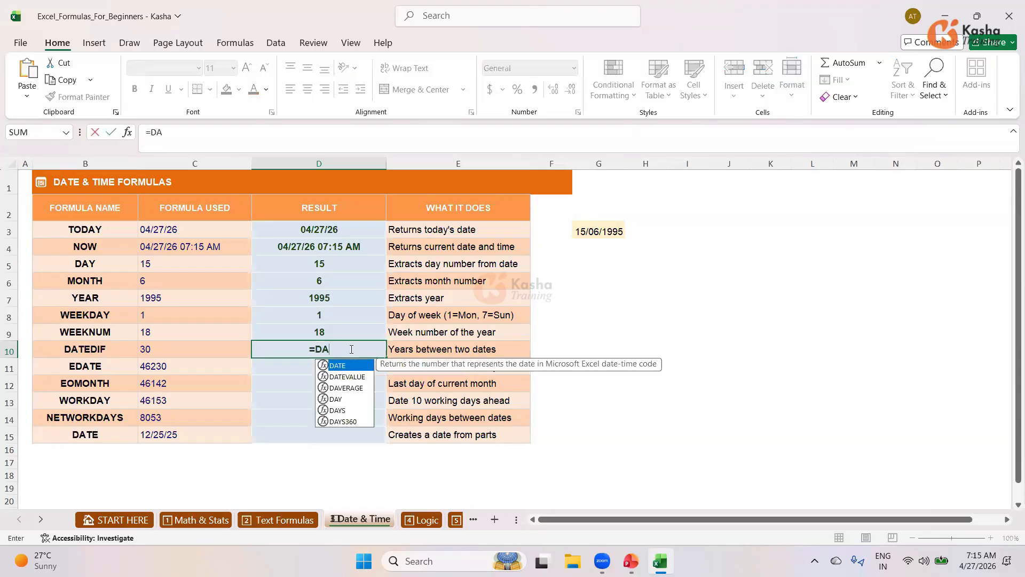
type("T")
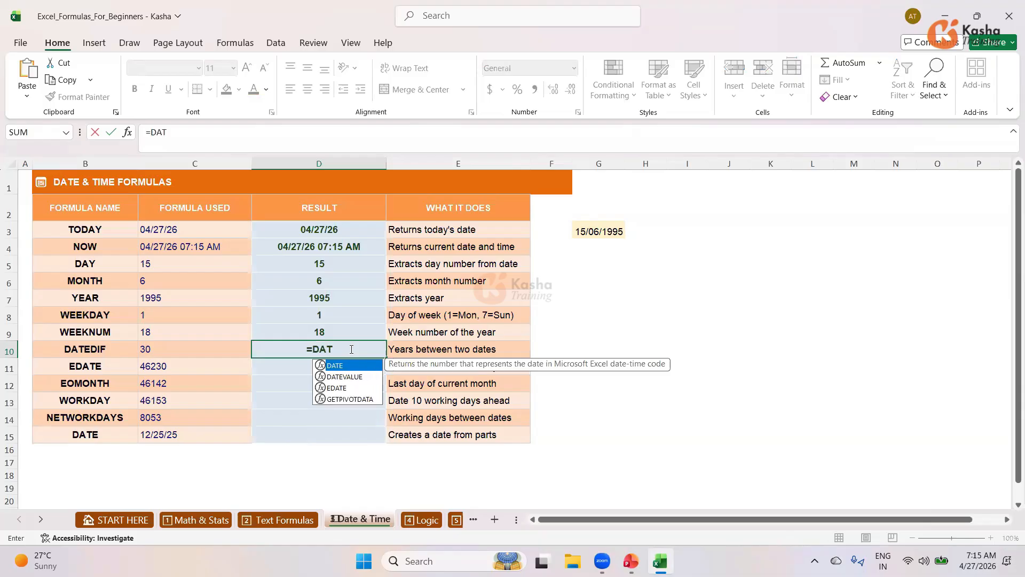
type("EI")
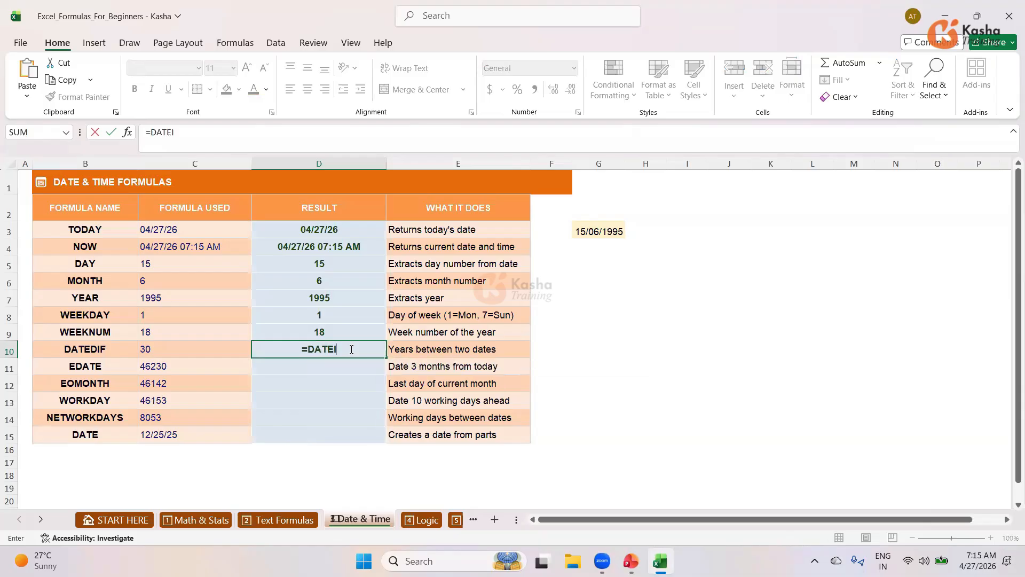
key("BackSpace")
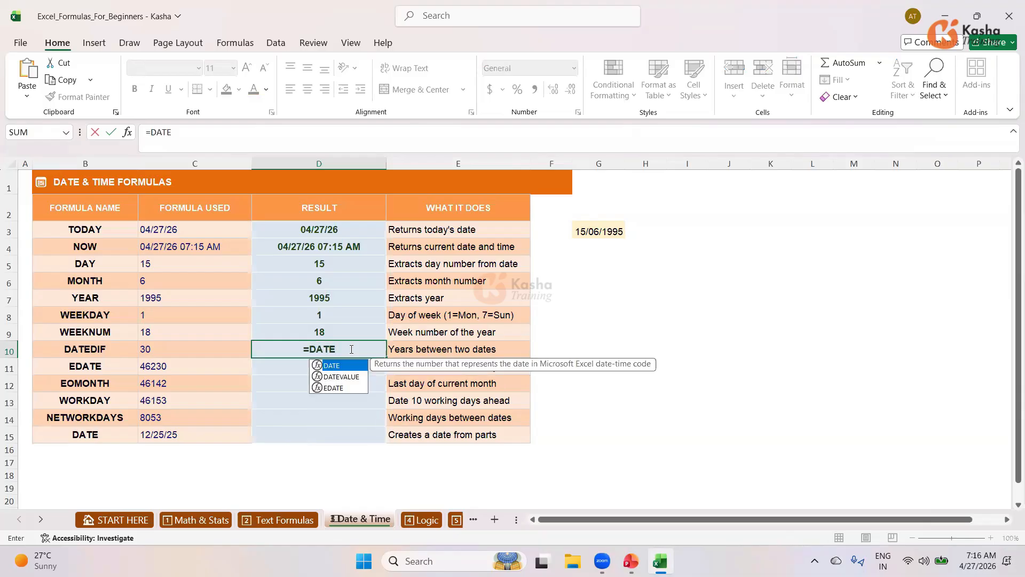
type("IF")
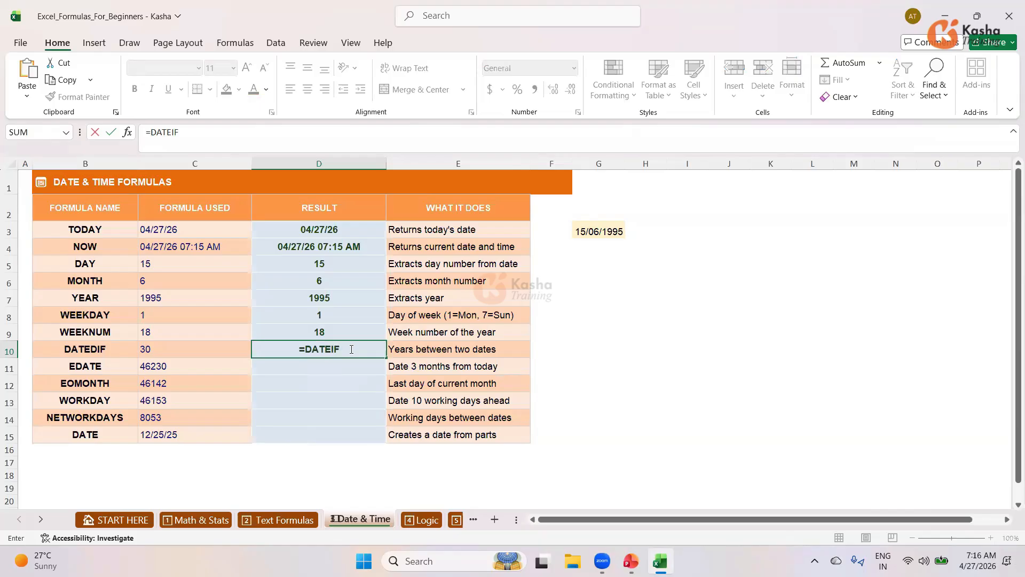
type("(")
left_click(604, 233)
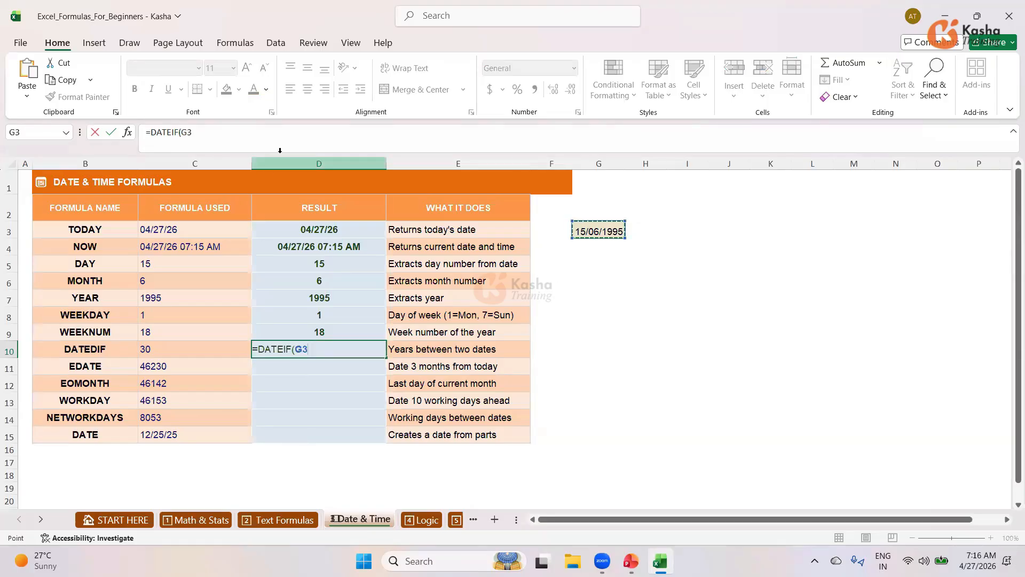
type(",TO")
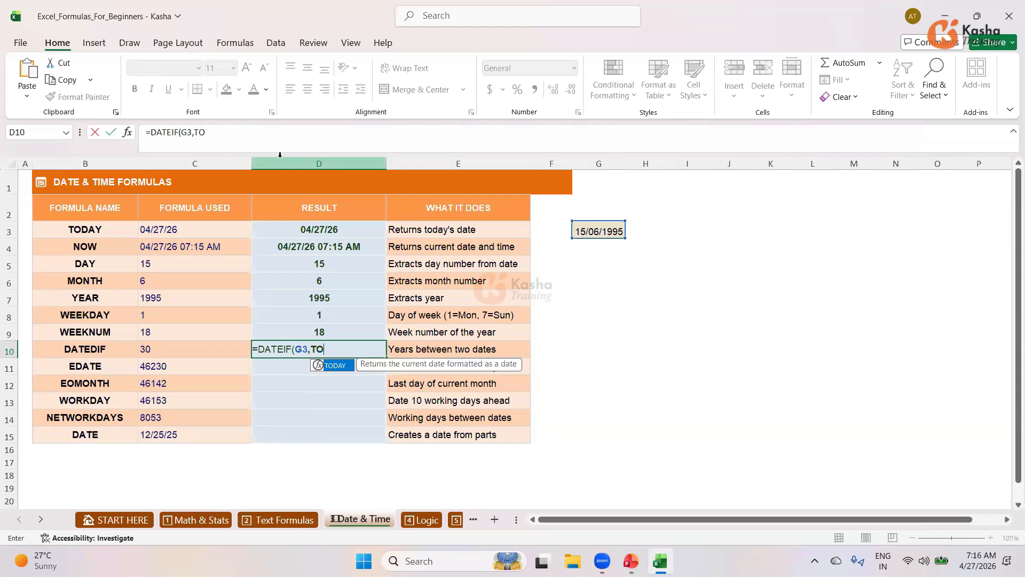
key("Tab")
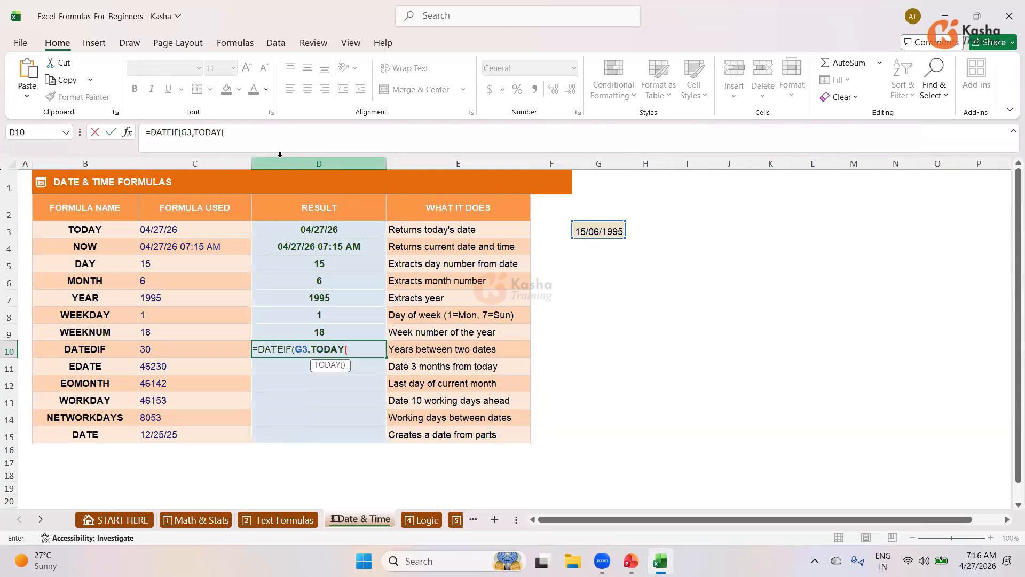
type("),")
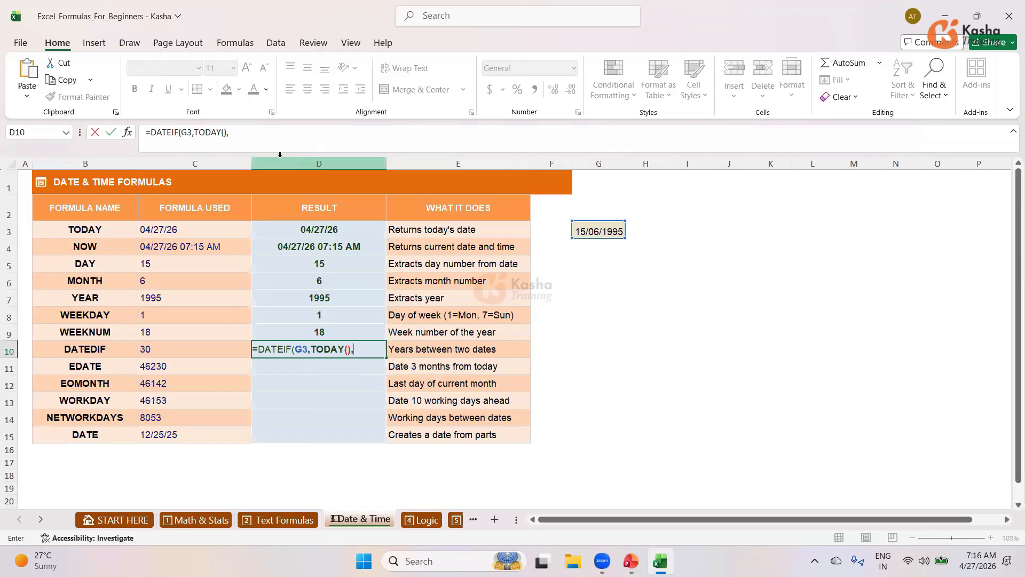
type("\"Y\")")
key("Return")
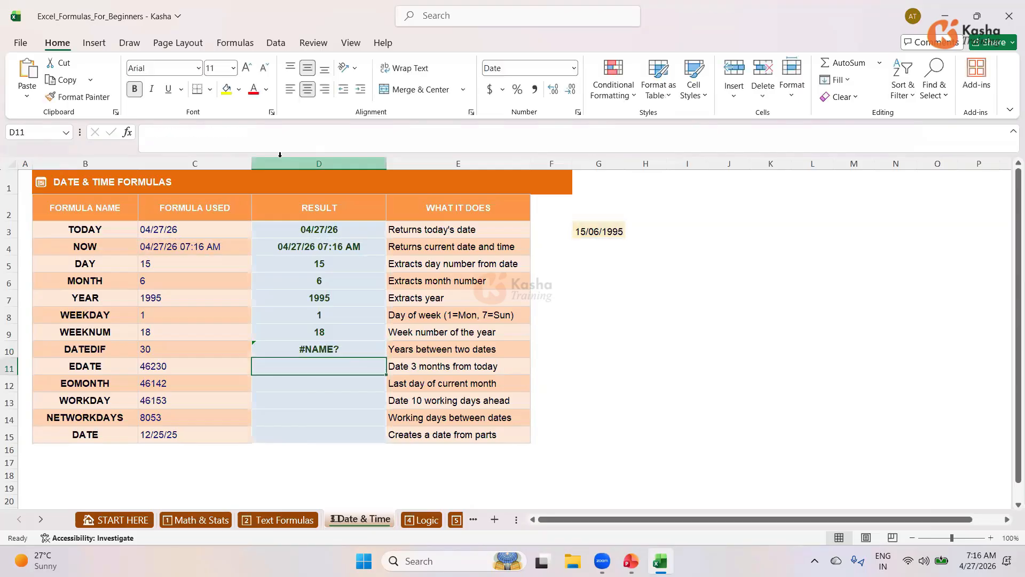
Compare D10 with the reference formula in C10 and correct its function name so it reads =DATEDIF(G3,TODAY(),"Y")
left_click(326, 353)
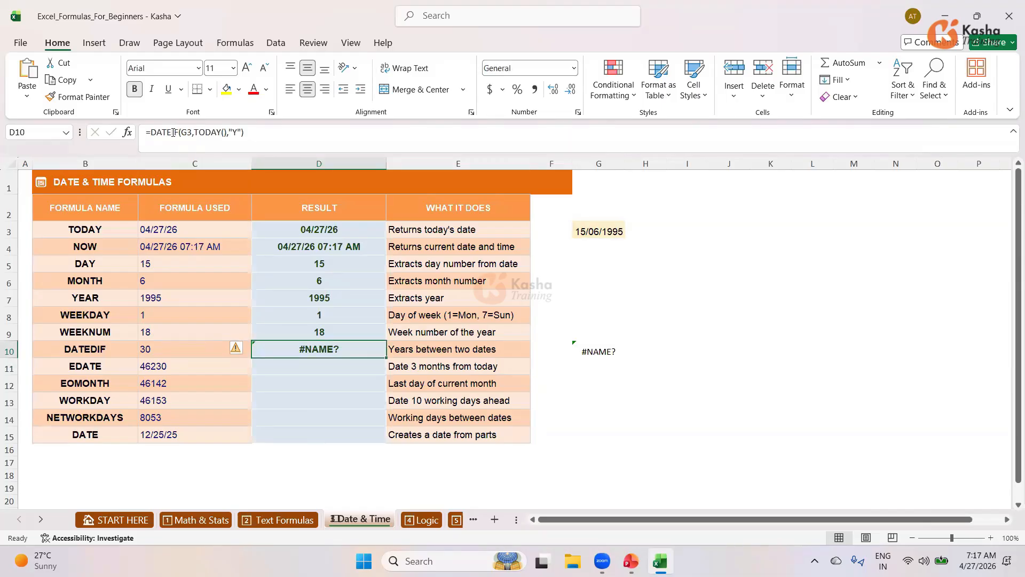
left_click(171, 348)
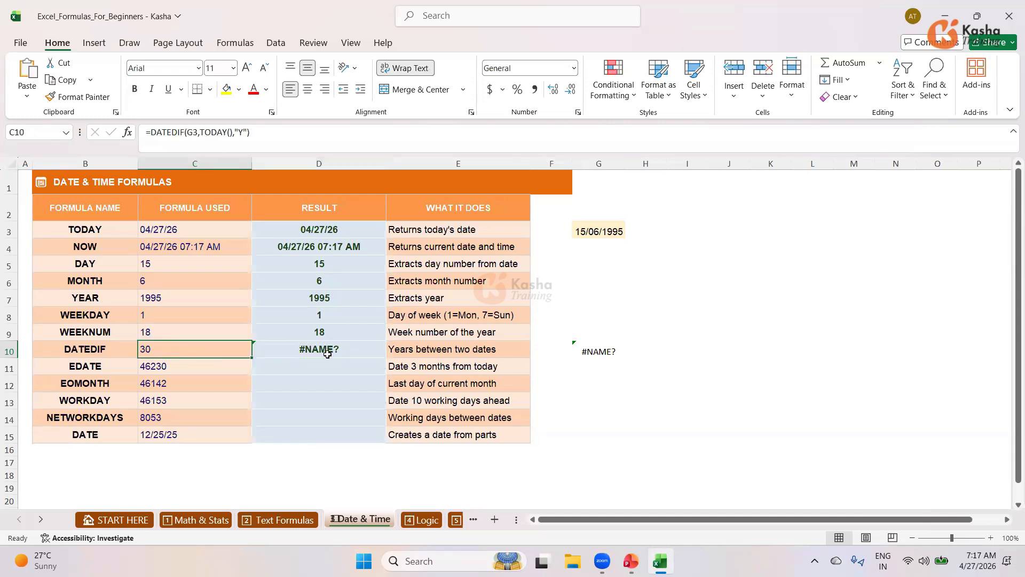
left_click(295, 346)
left_click(174, 132)
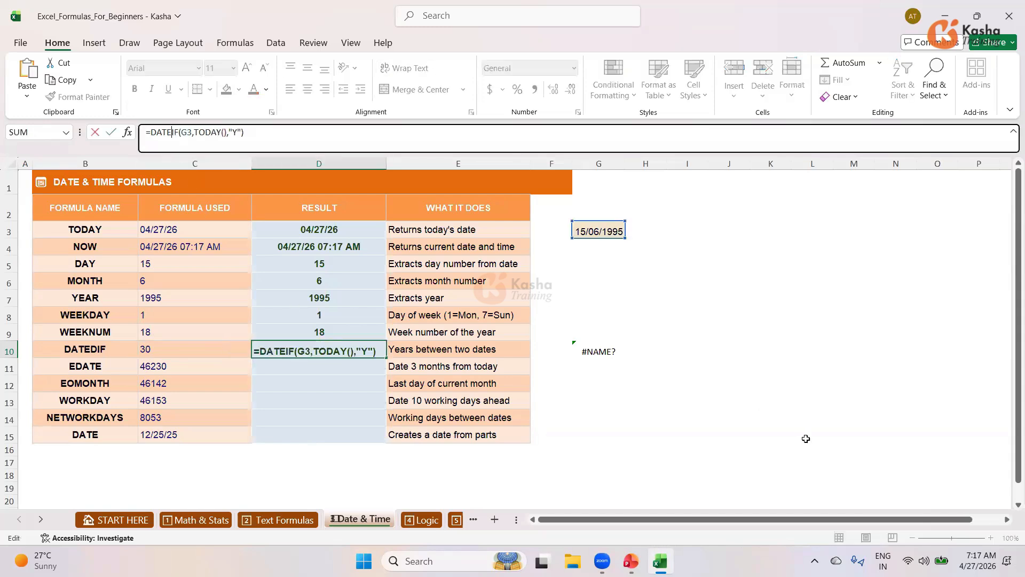
left_click(257, 134)
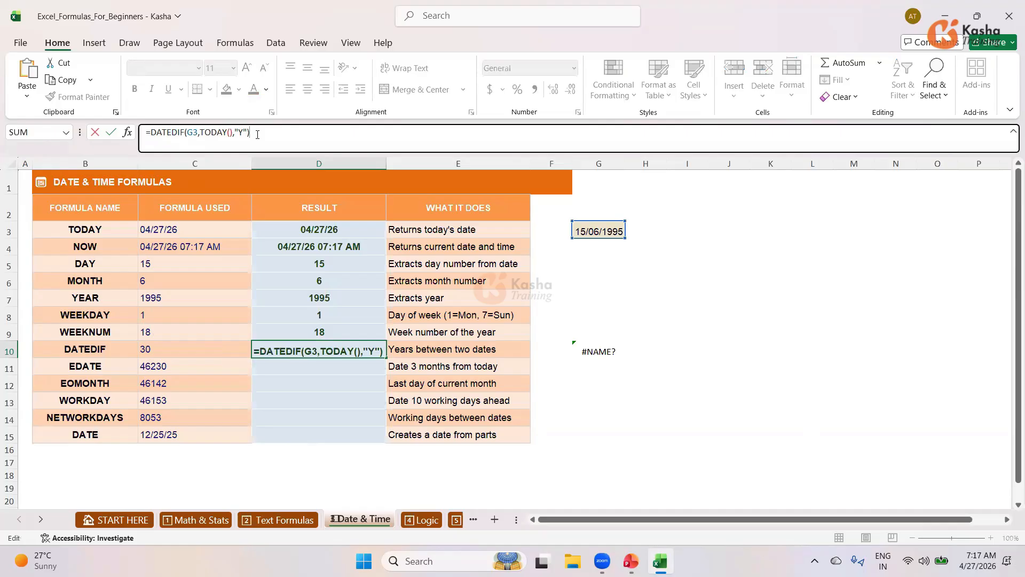
key("Return")
Delete the stray DATEIF formula from cell G10, save the workbook, and reselect the DATEDIF result cell D10
left_click(601, 348)
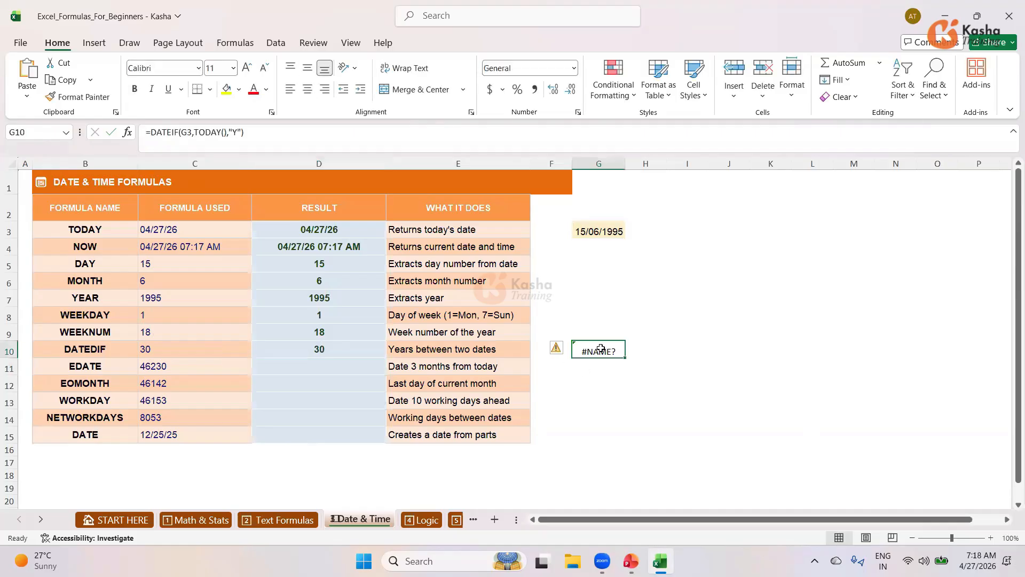
key("Delete")
key("ctrl+s")
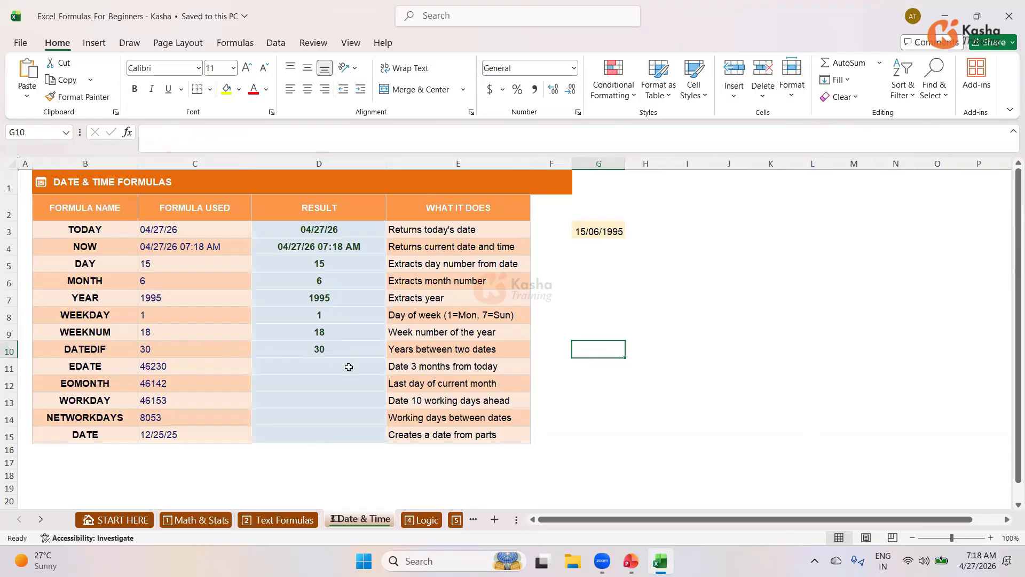
left_click(329, 349)
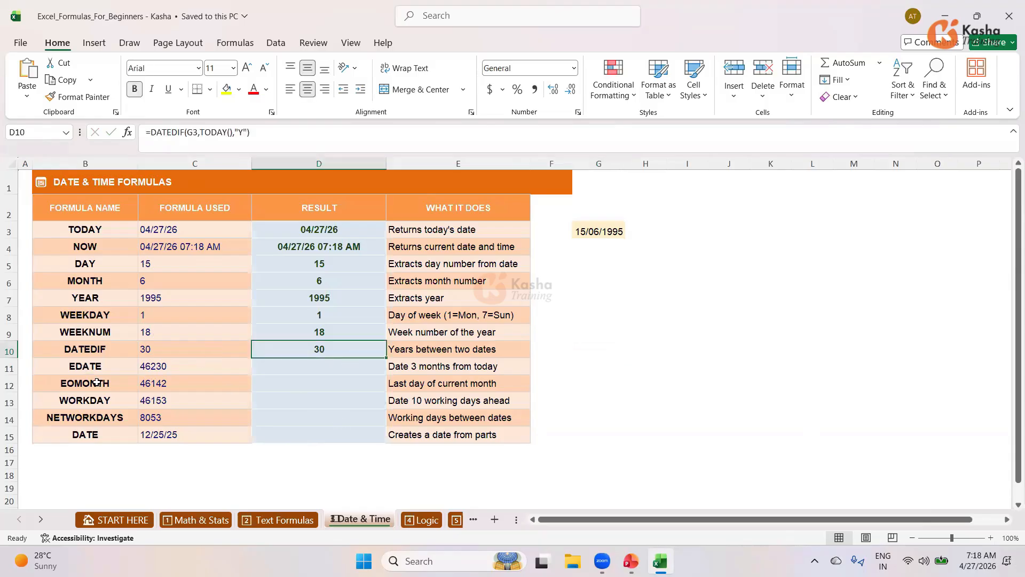
Enter =EDATE(TODAY(),3) in the EDATE result cell D11 to get the date three months from today
left_click(87, 369)
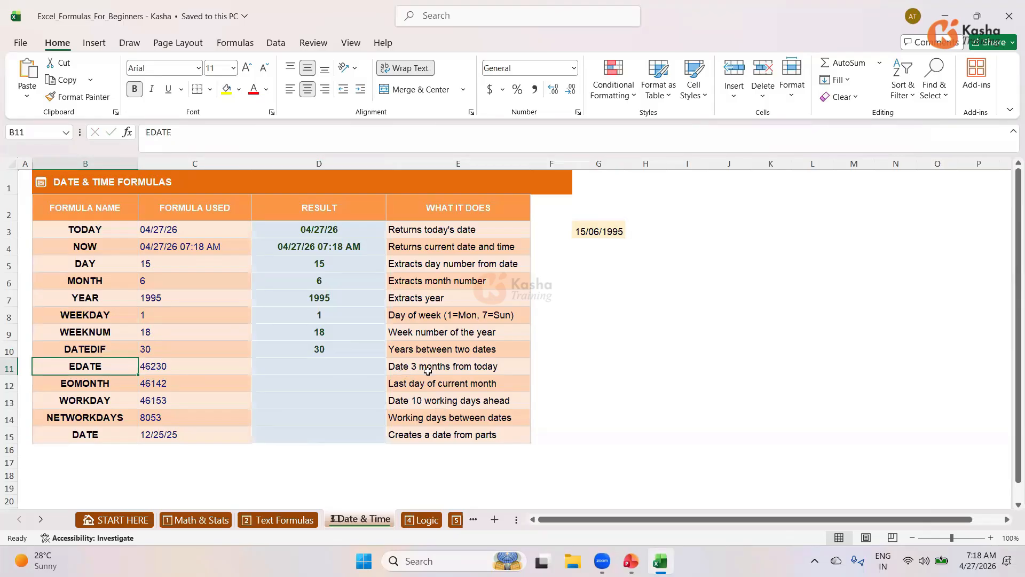
left_click(342, 364)
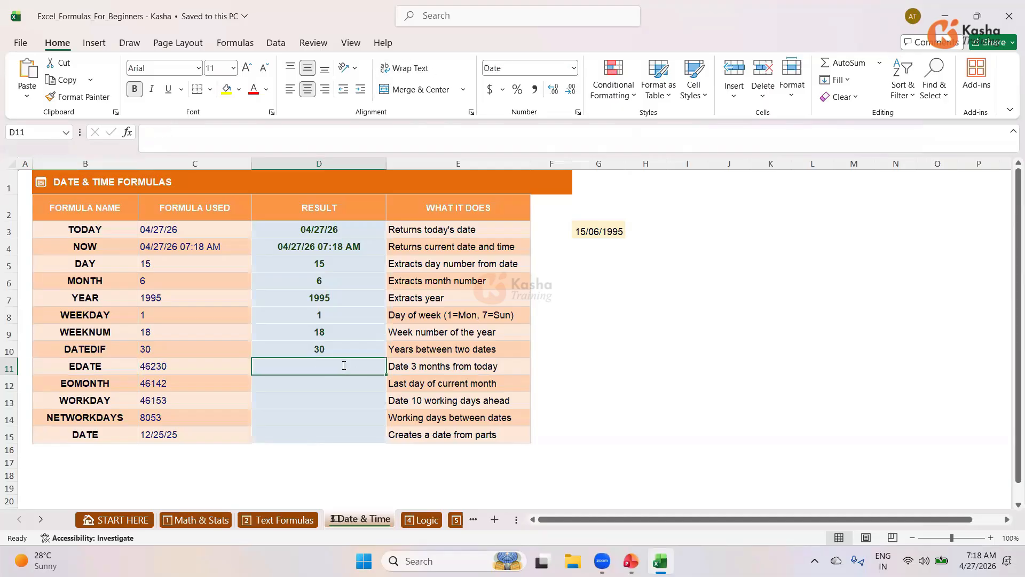
type("=")
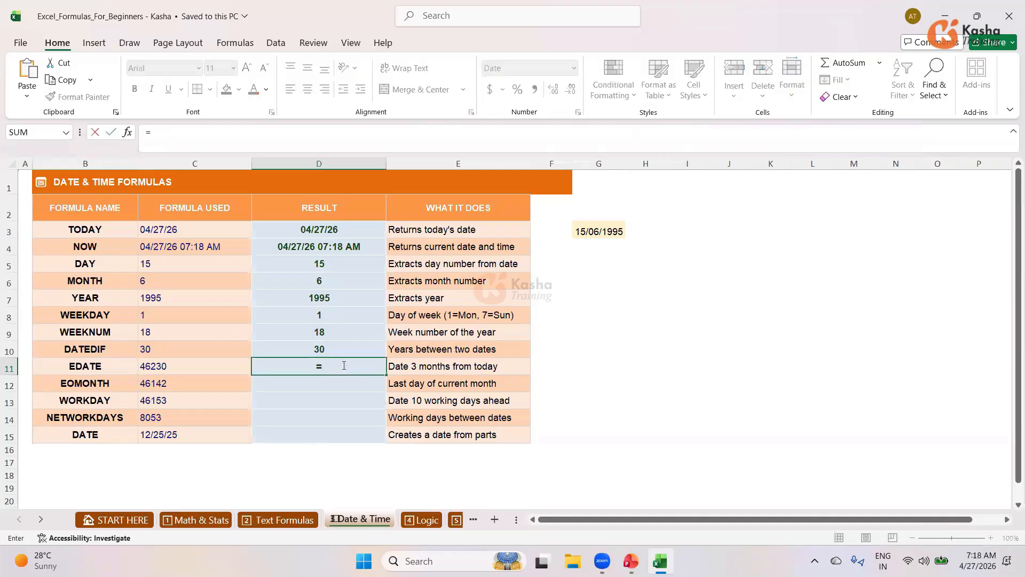
type("ED")
key("Tab")
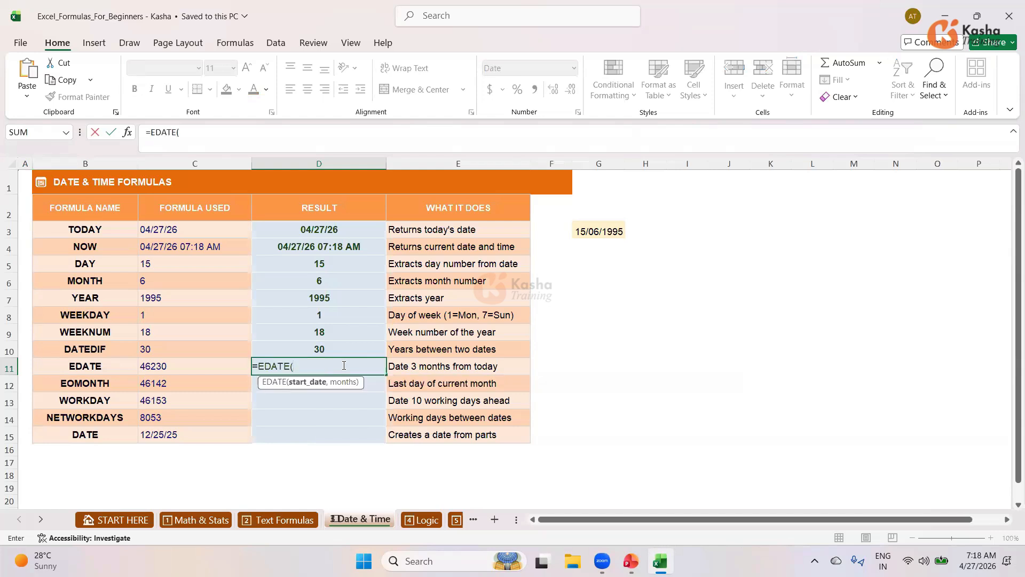
type("TO")
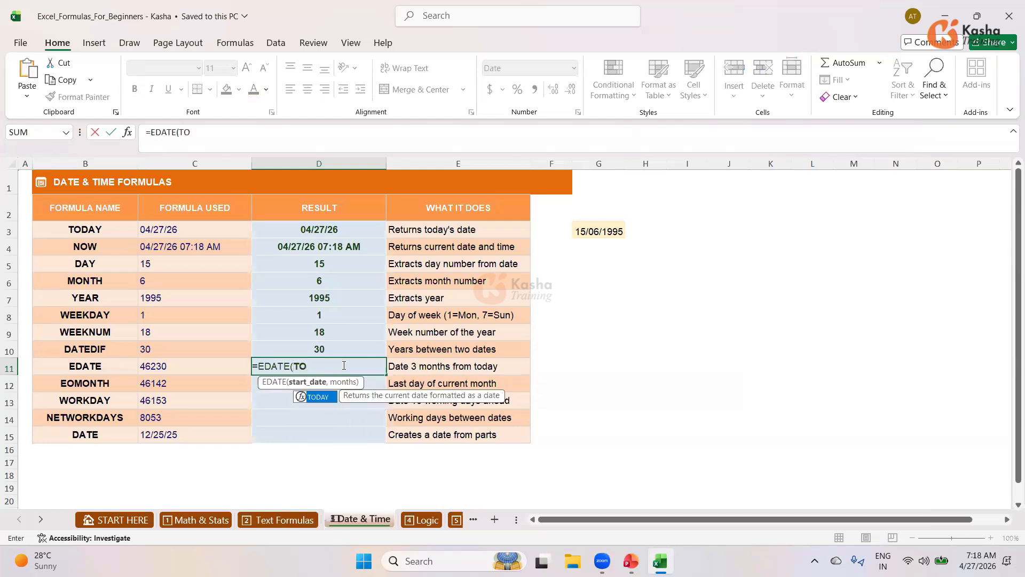
key("Tab")
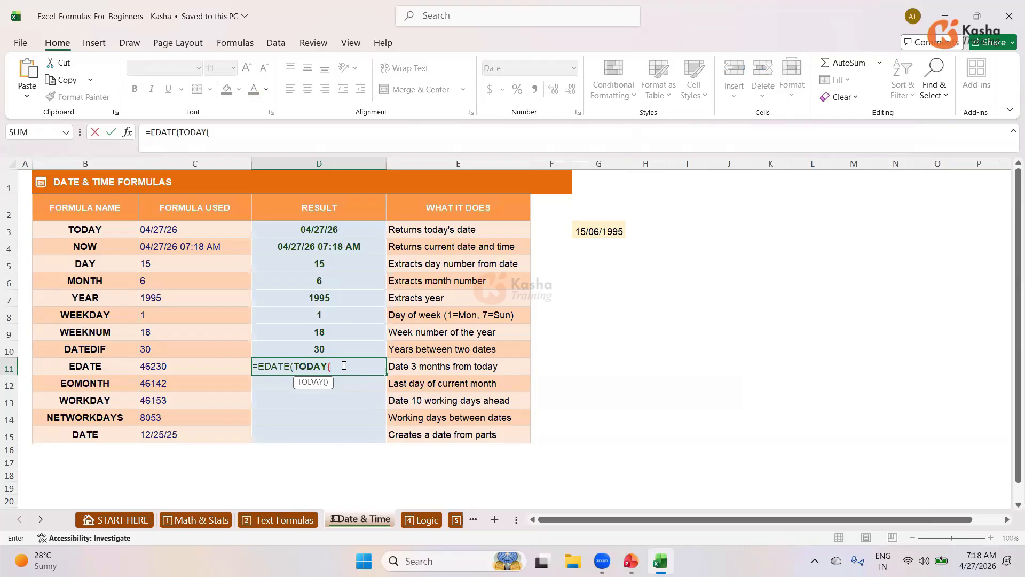
type("),3")
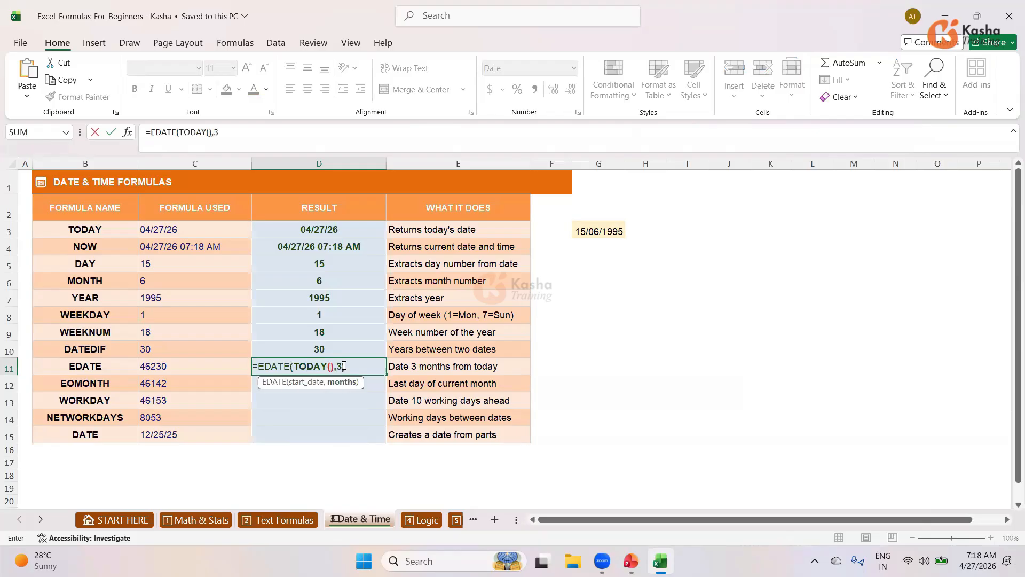
type(")")
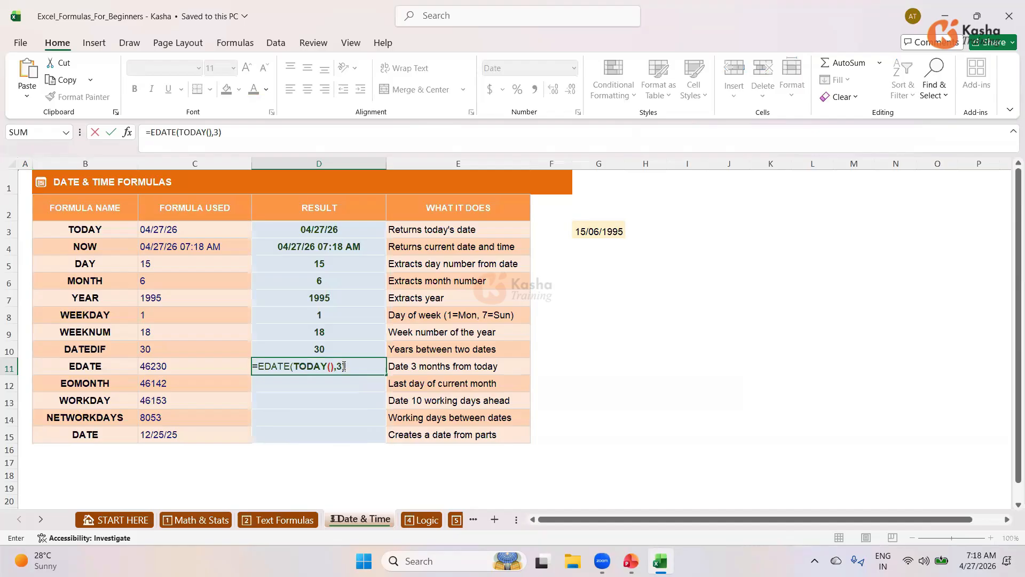
key("Return")
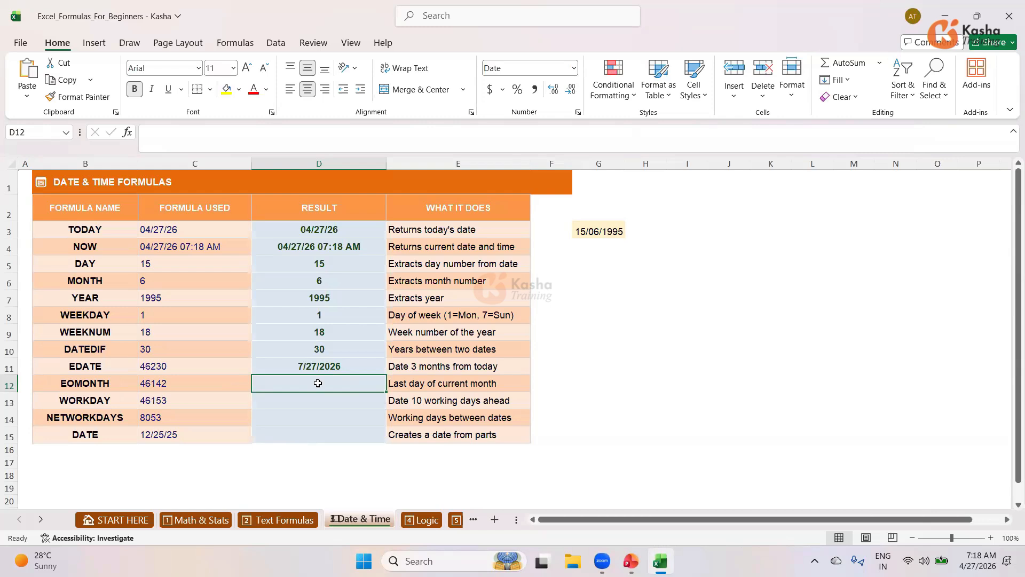
Enter =EOMONTH(TODAY(),0) in the EOMONTH result cell D12 to get the last day of the current month
type("=")
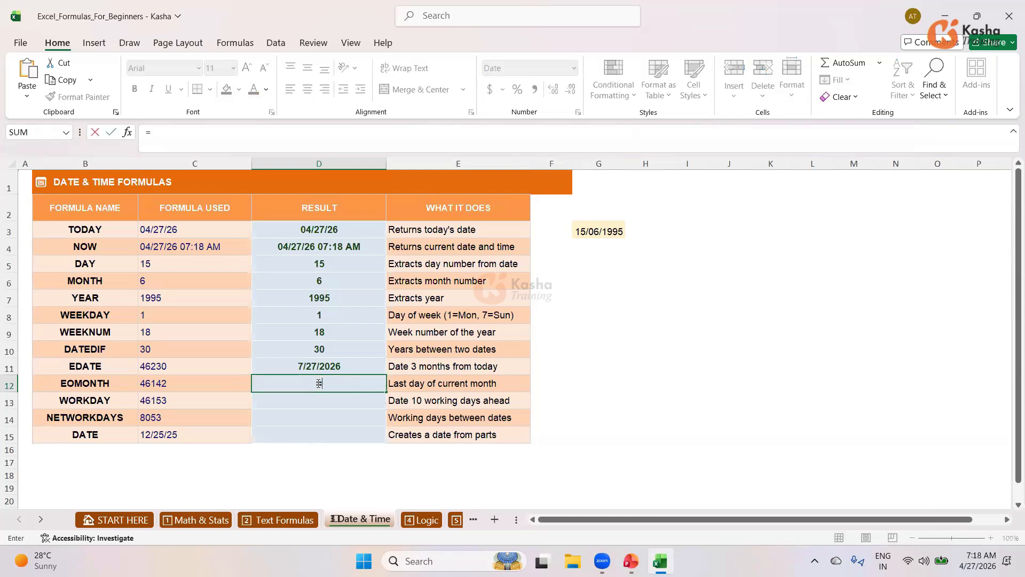
type("EO")
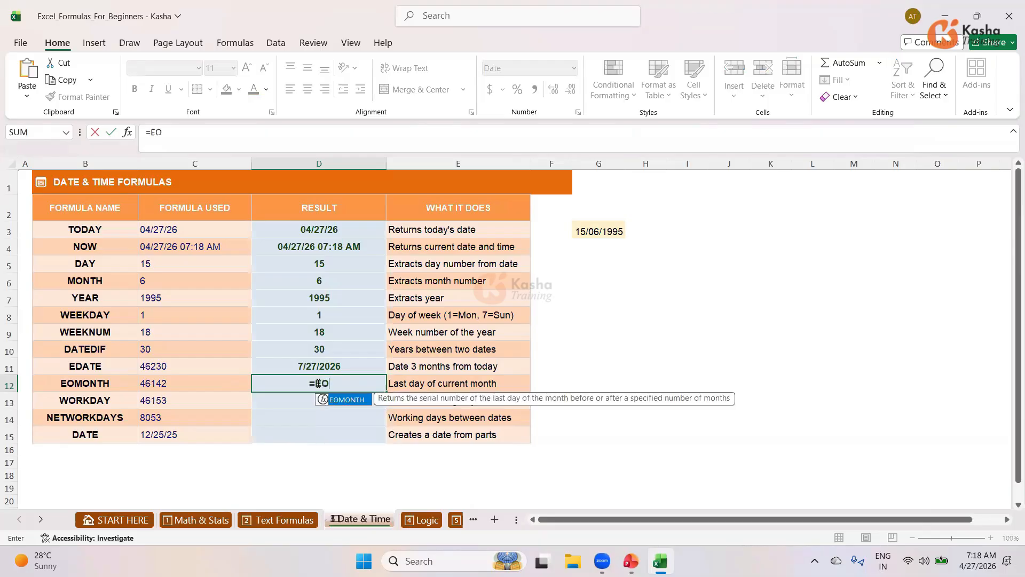
key("Tab")
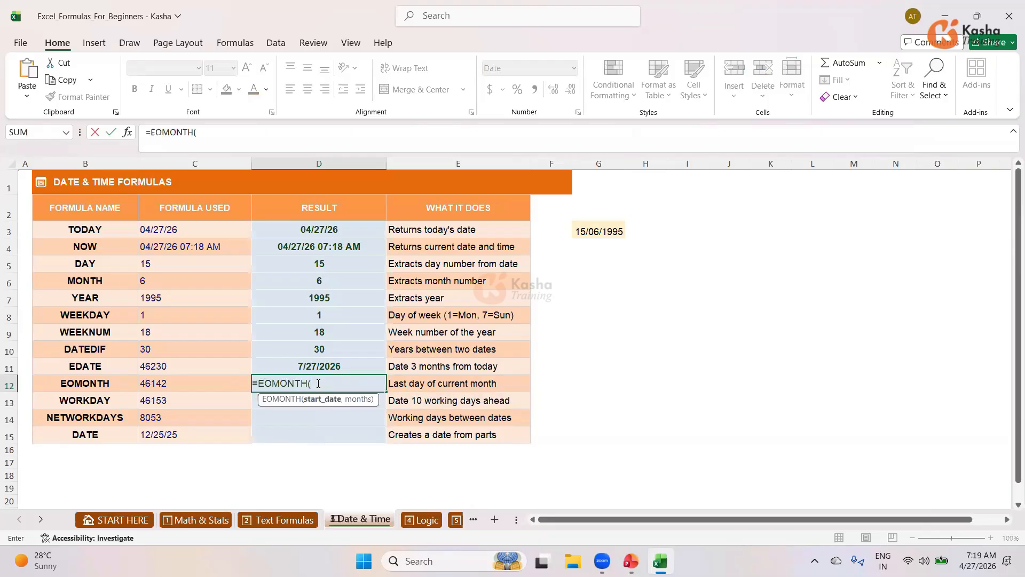
type("TO")
key("Tab")
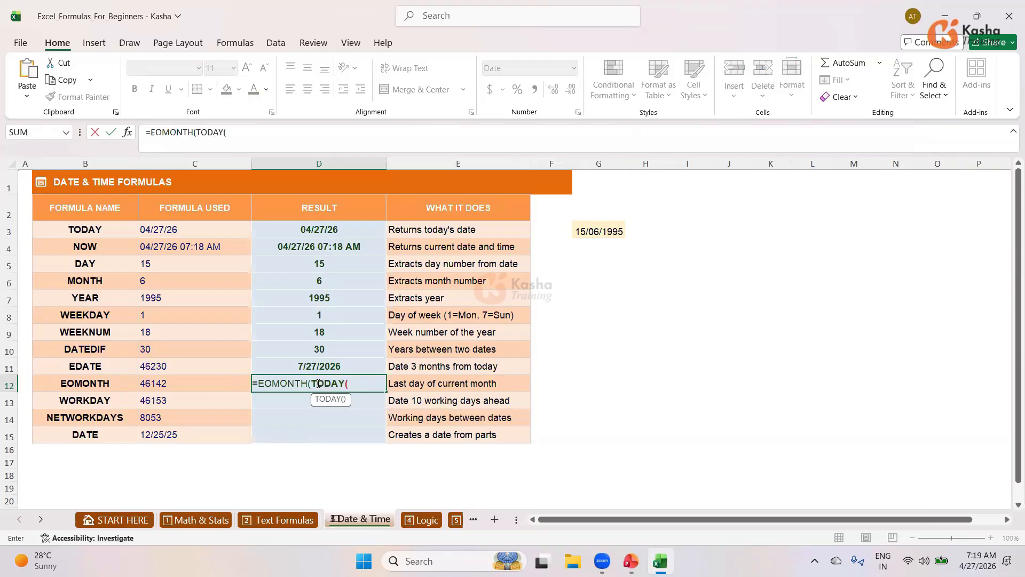
type(")")
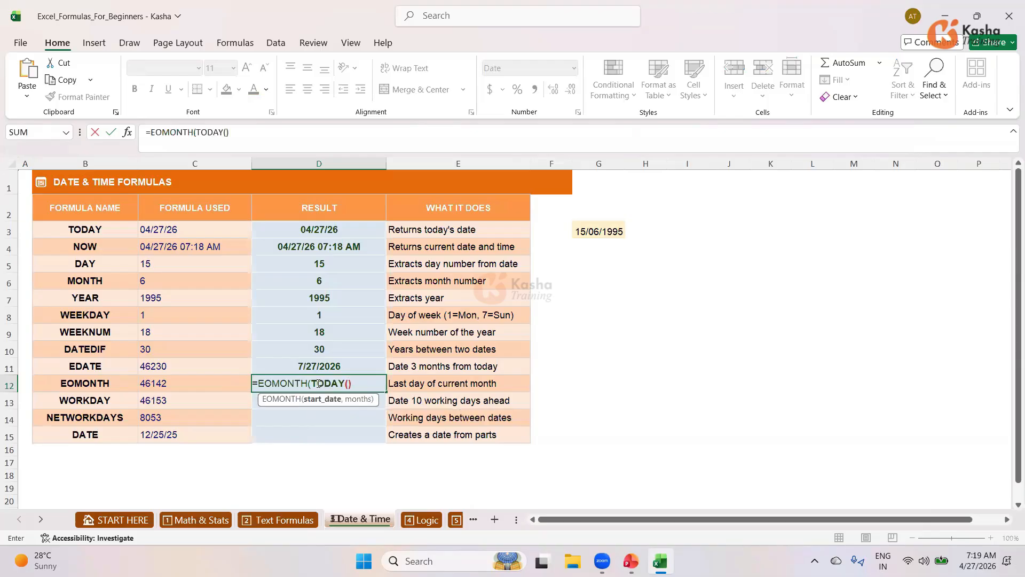
type(",")
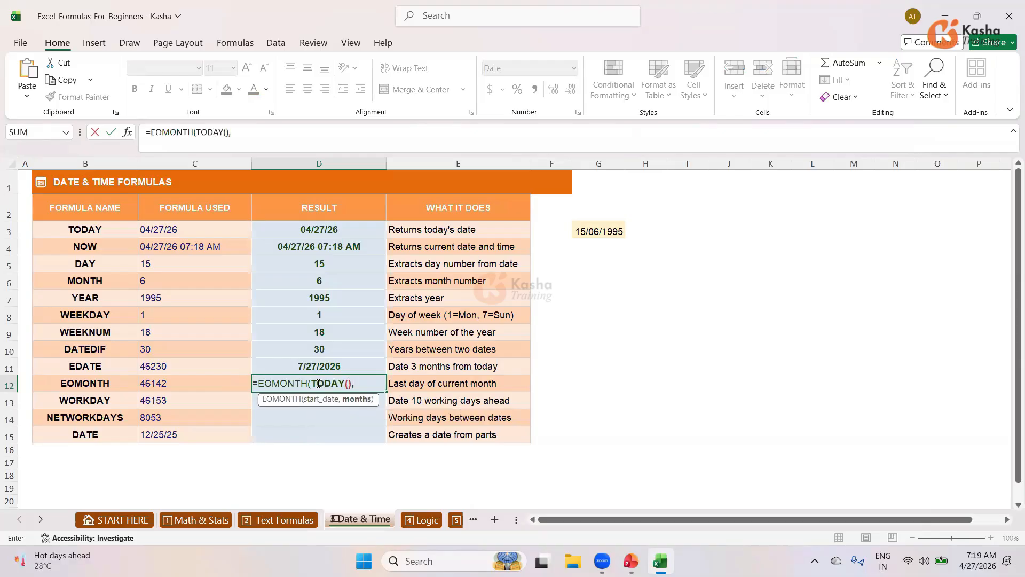
type("0)")
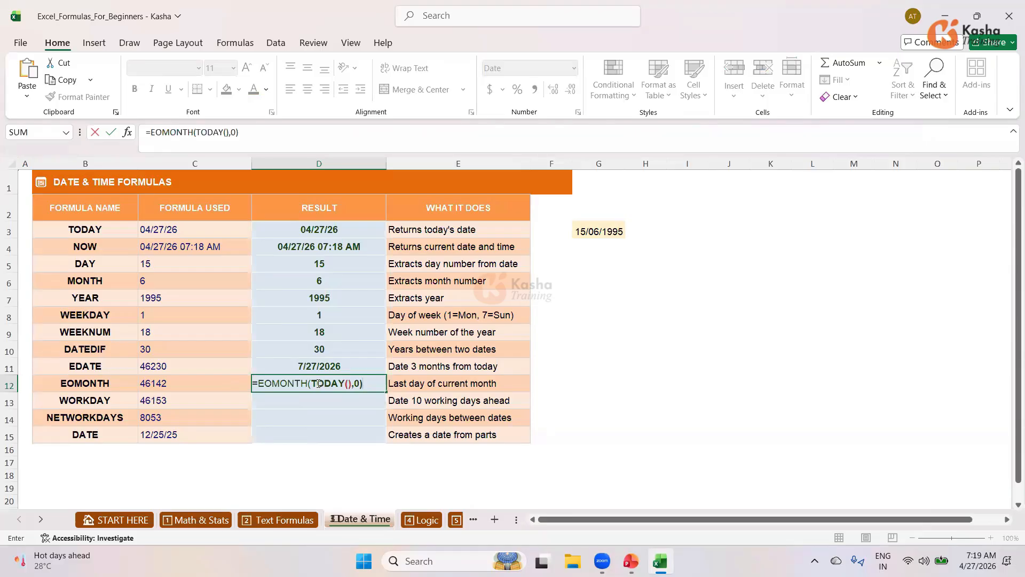
key("Return")
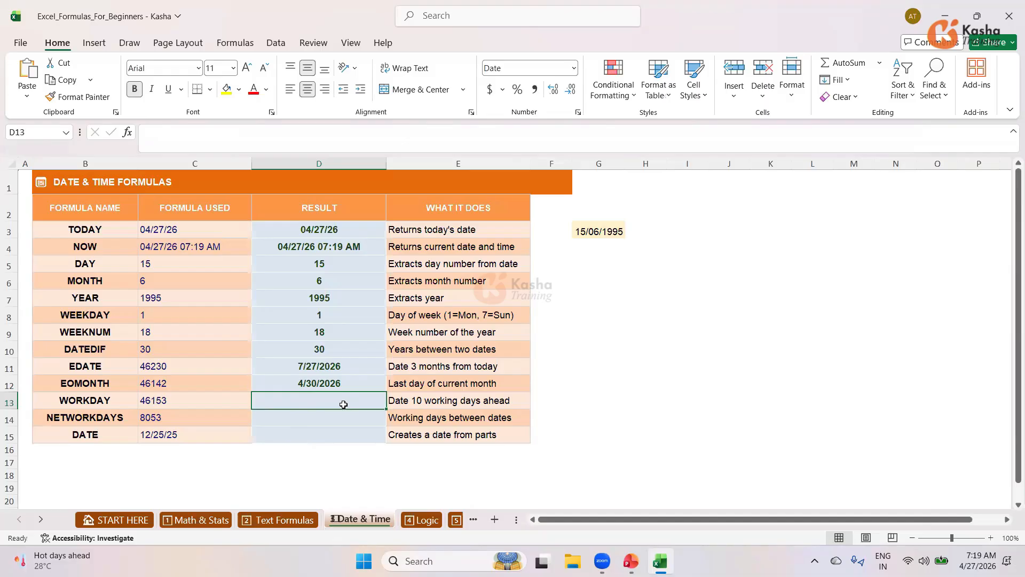
Enter =WORKDAY(TODAY(),10) in the WORKDAY result cell D13 to get the date 10 working days ahead
type("=")
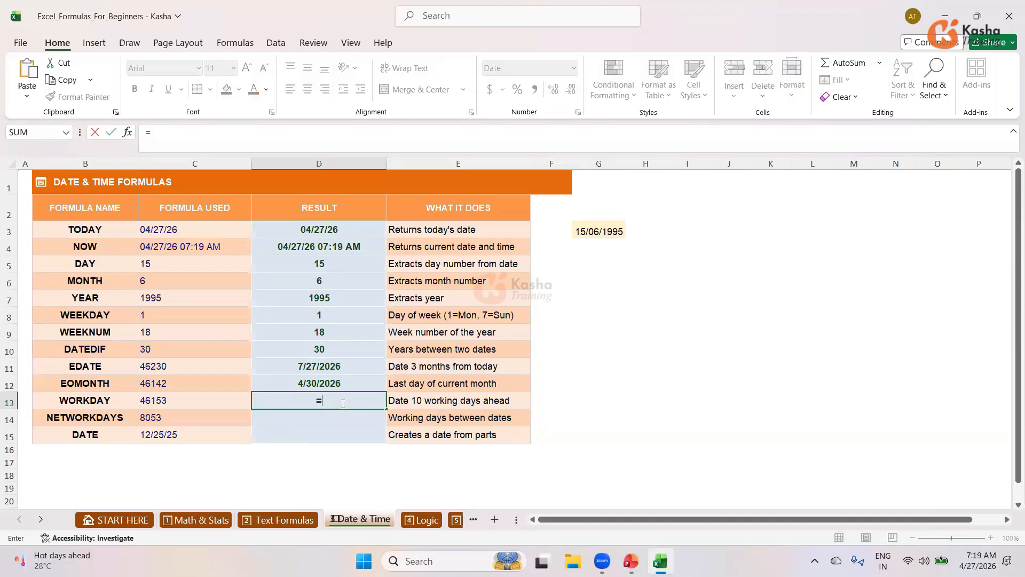
type("WORK")
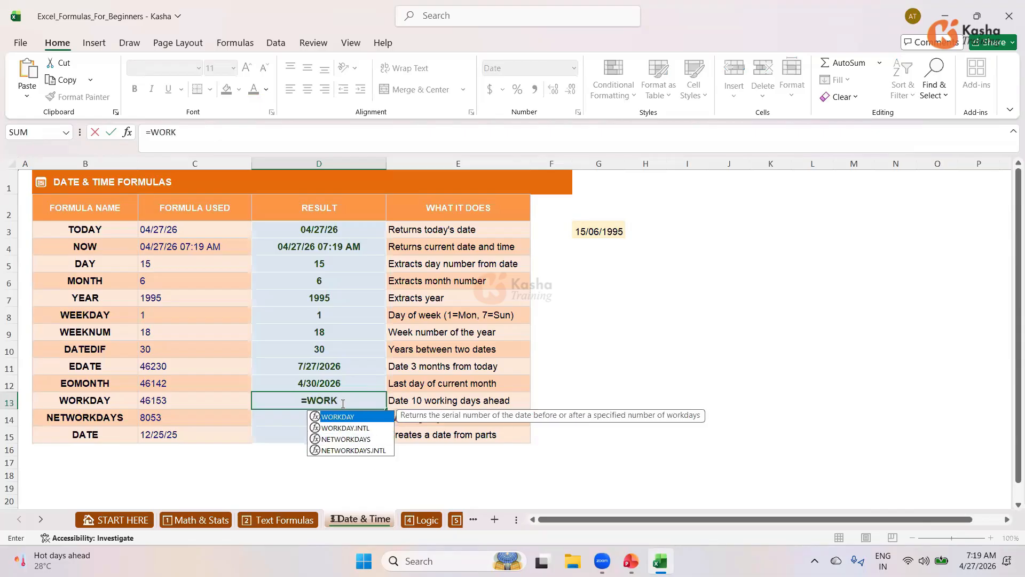
key("Tab")
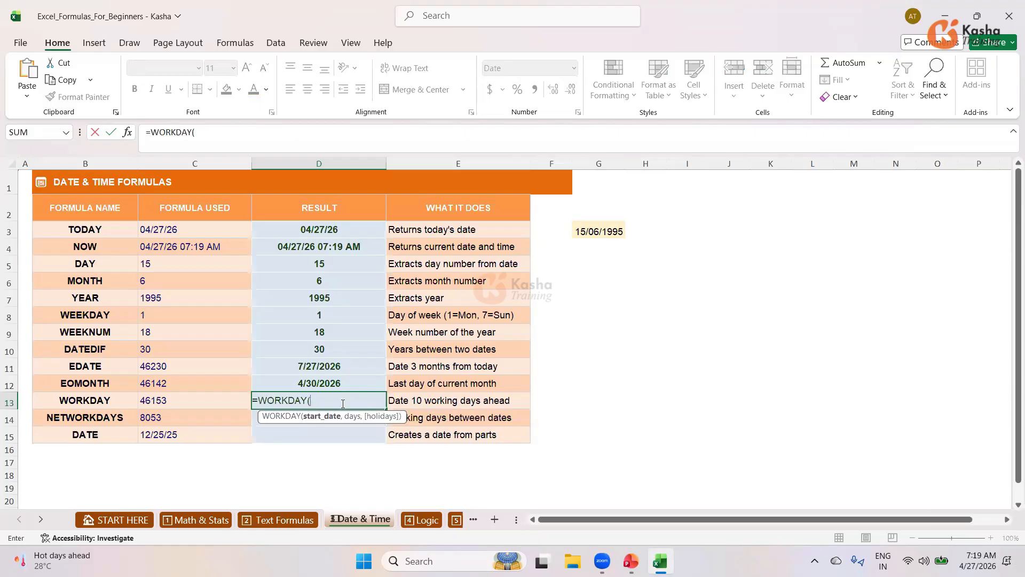
type("TOD")
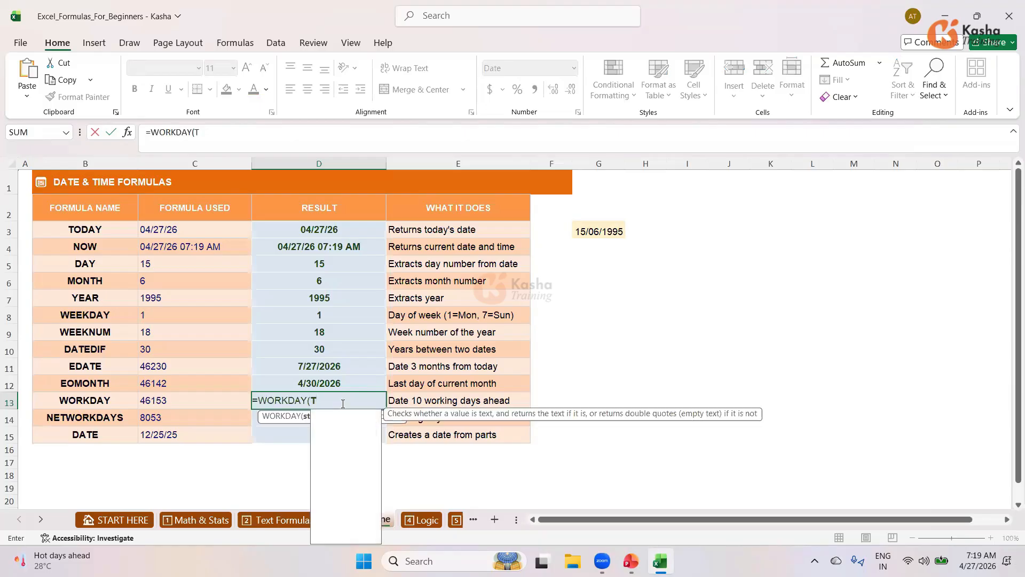
key("Tab")
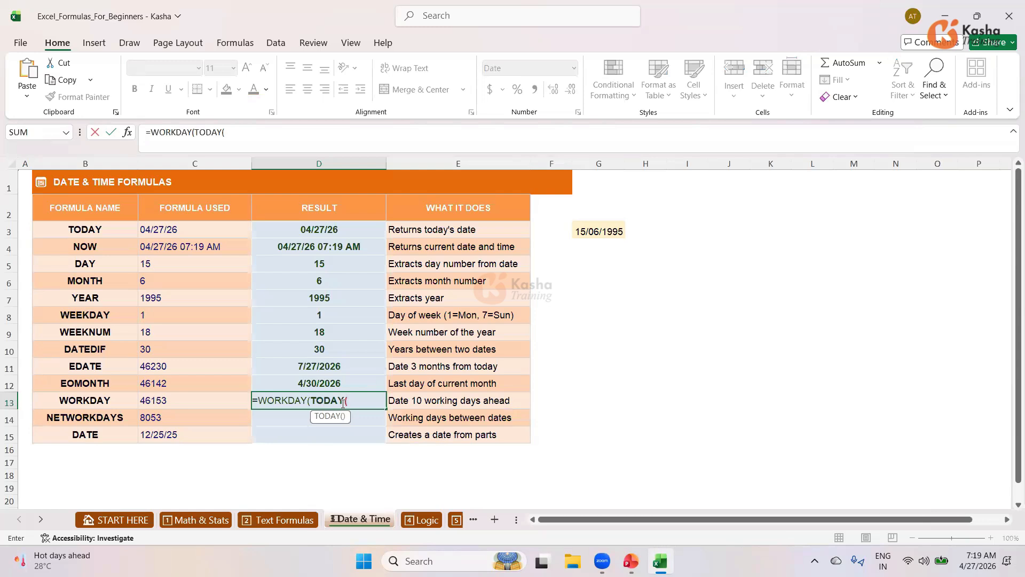
type("),")
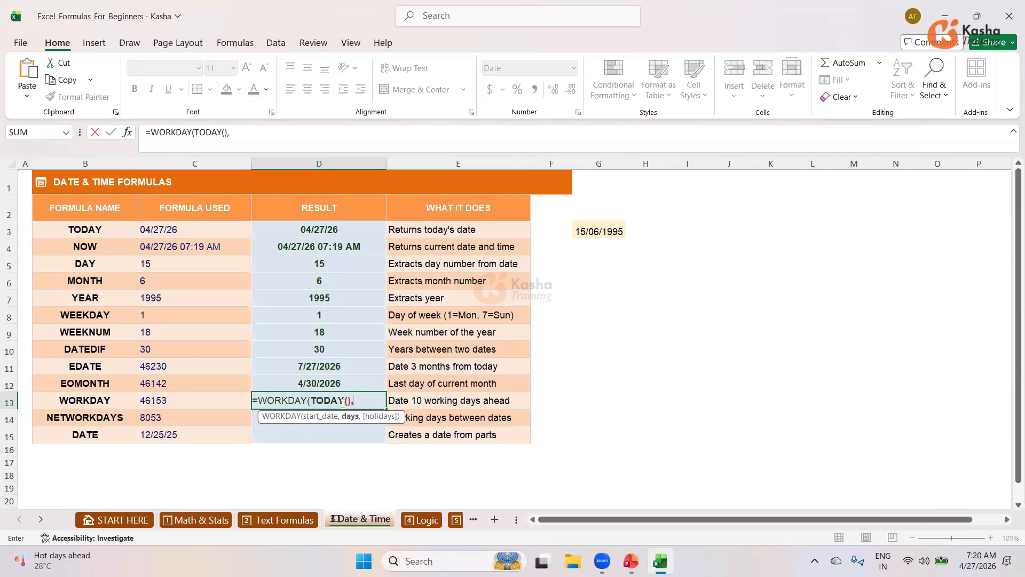
type("10)")
key("Return")
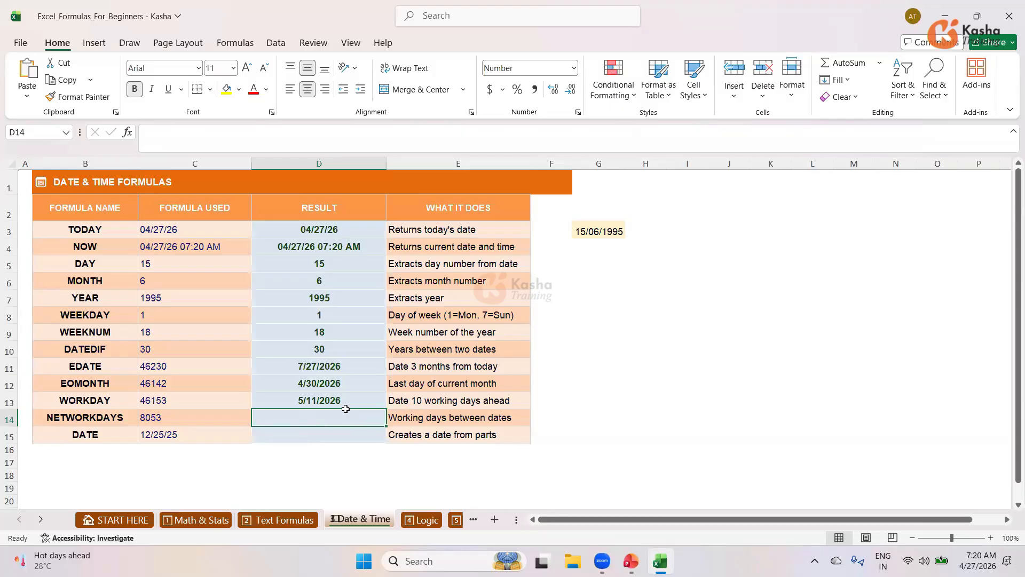
Check the WORKDAY result in D13 against the April and May 2026 pages of the system calendar
left_click(317, 398)
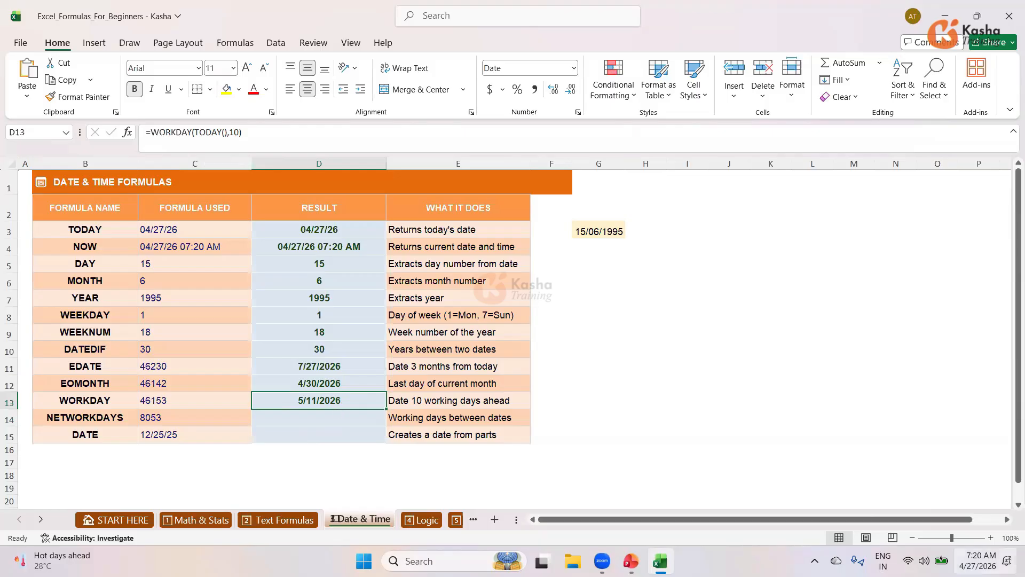
left_click(978, 561)
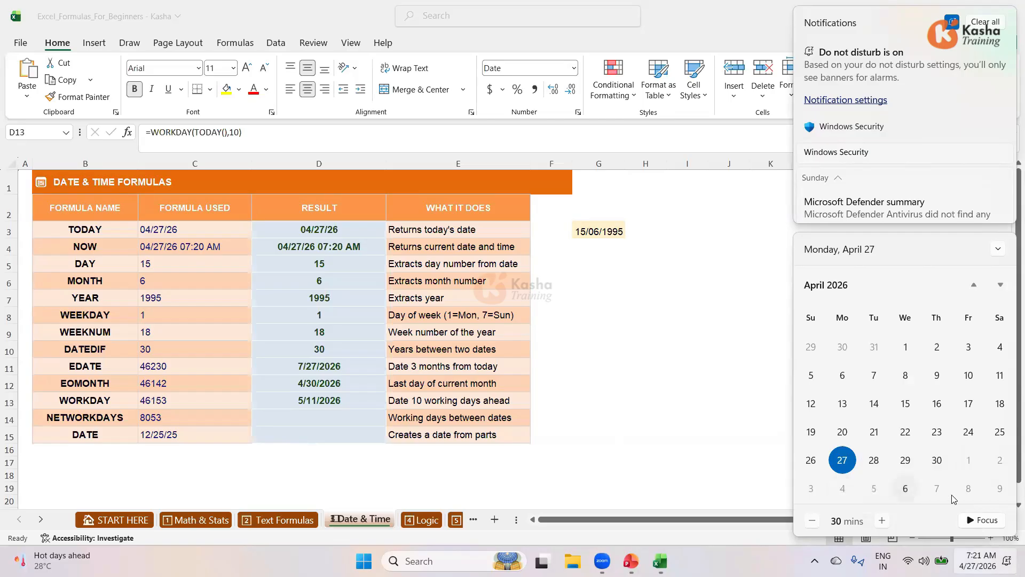
left_click(1001, 286)
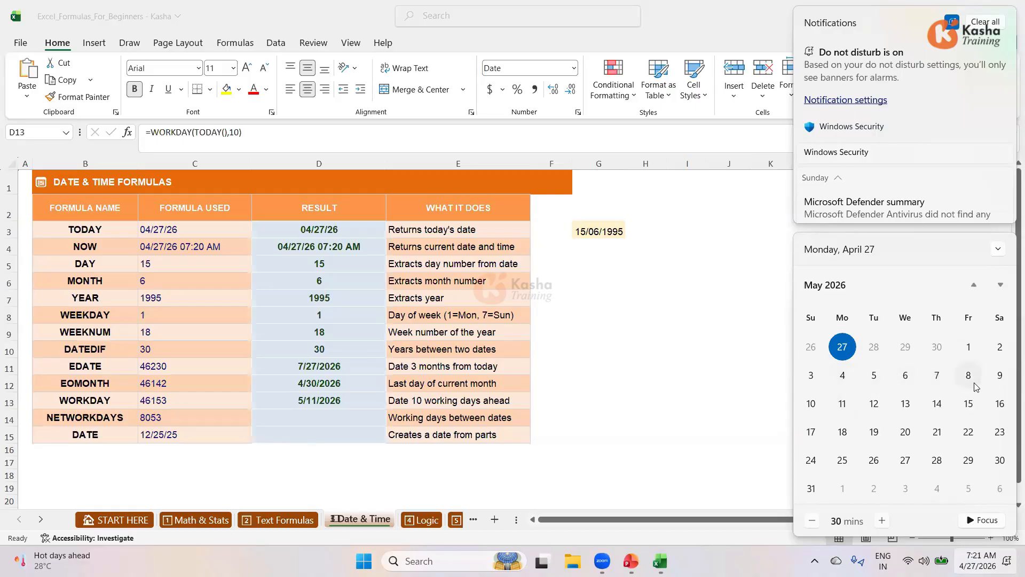
left_click(323, 412)
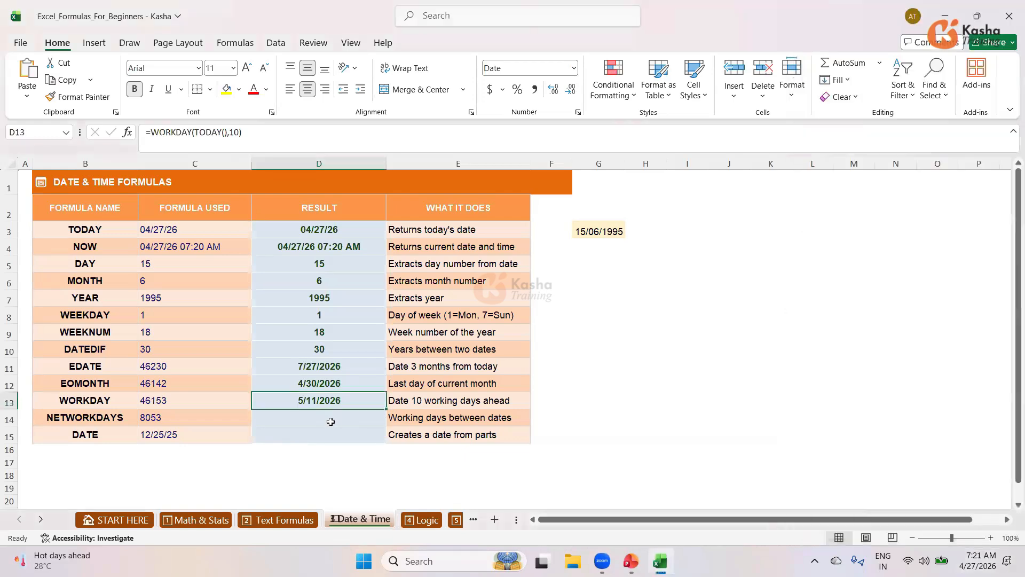
Enter =NETWORKDAYS(G3,TODAY()) in the NETWORKDAYS result cell D14 to count the working days from the date in G3 to today
left_click(331, 417)
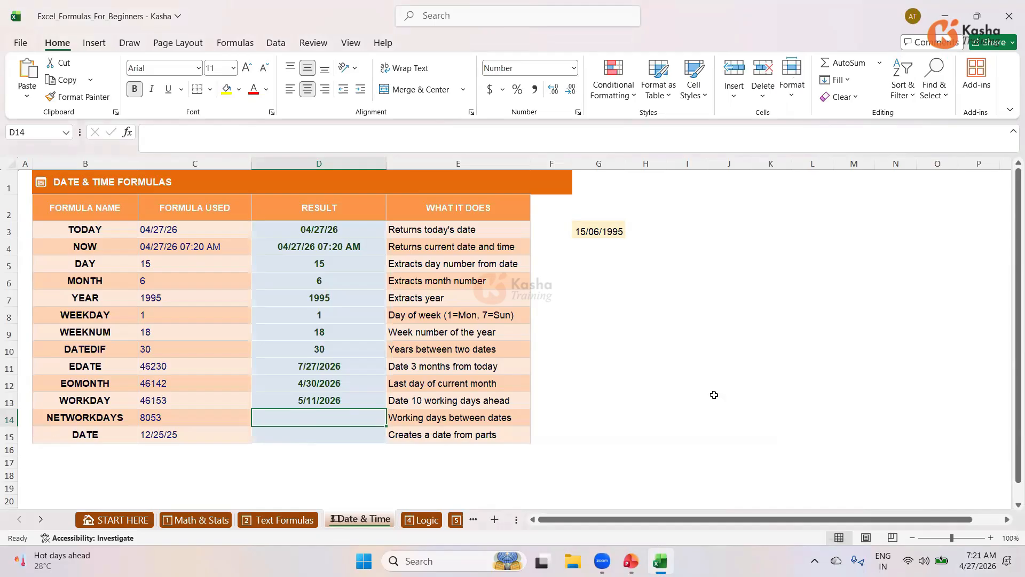
type("=")
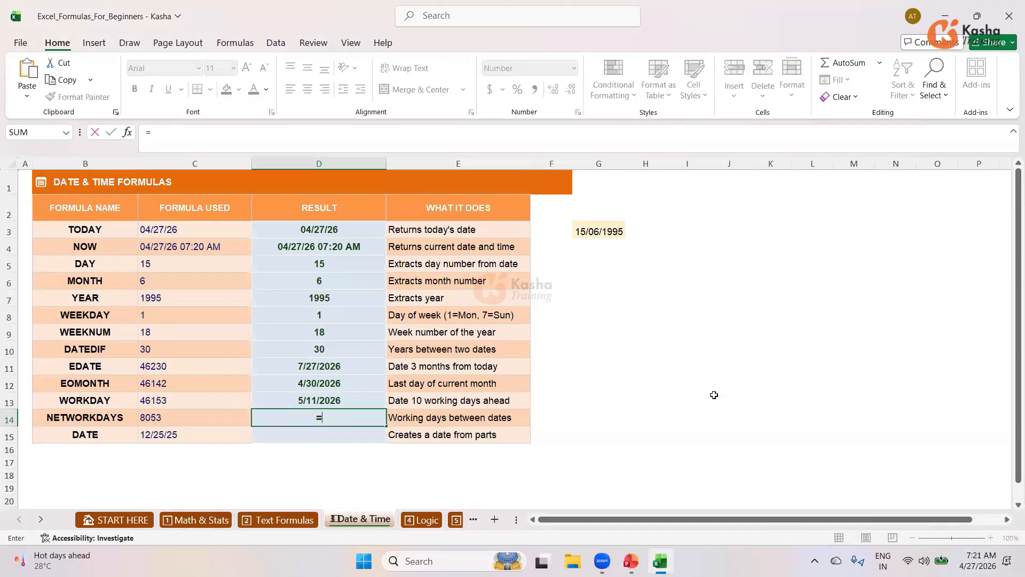
type("NET")
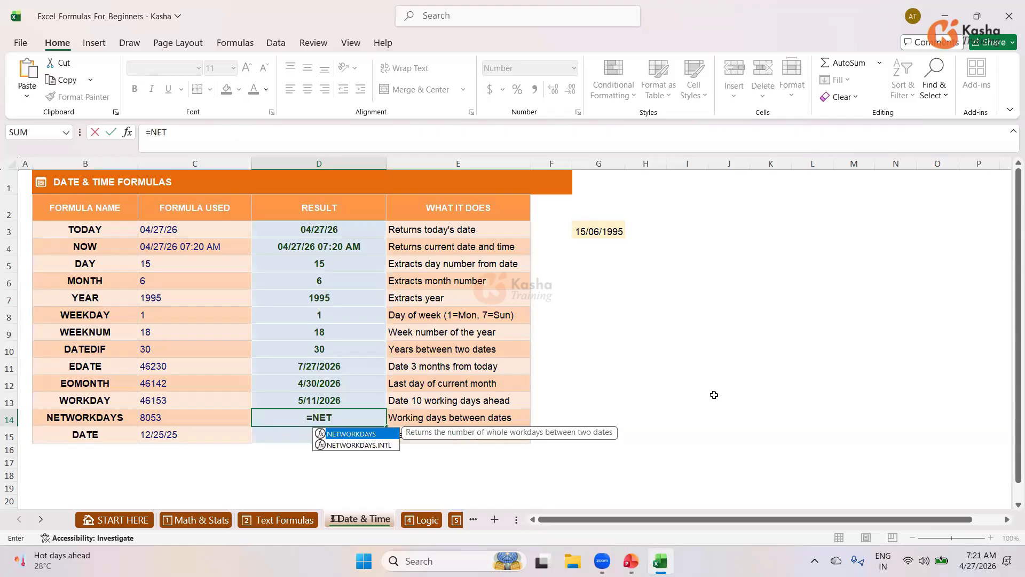
key("Tab")
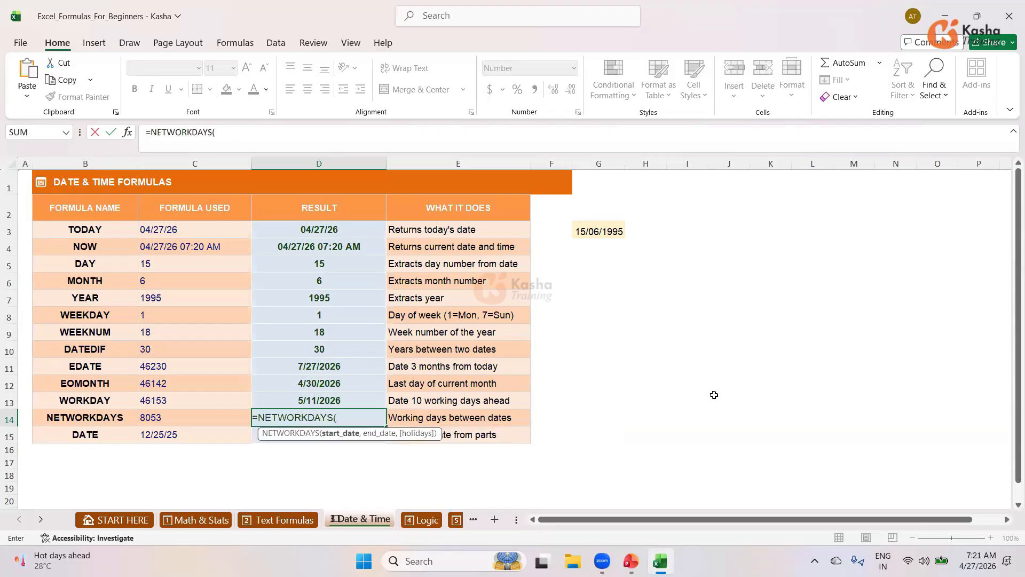
left_click(611, 231)
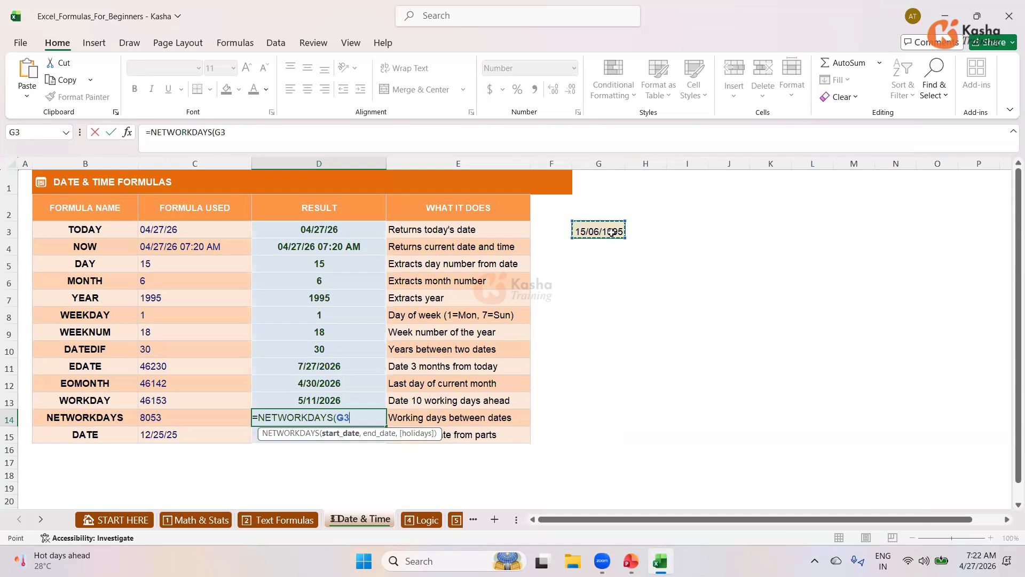
type(",")
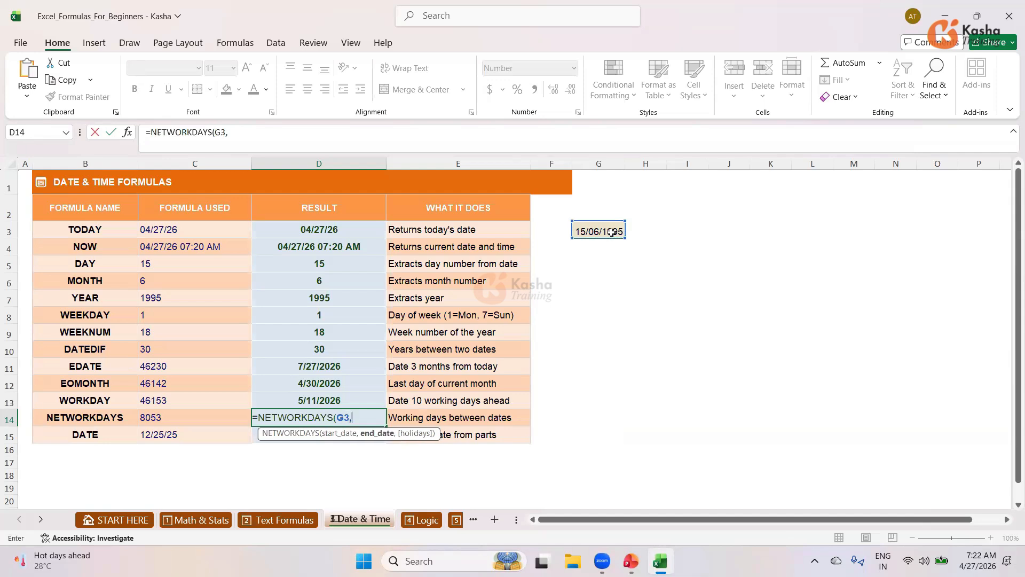
type("T")
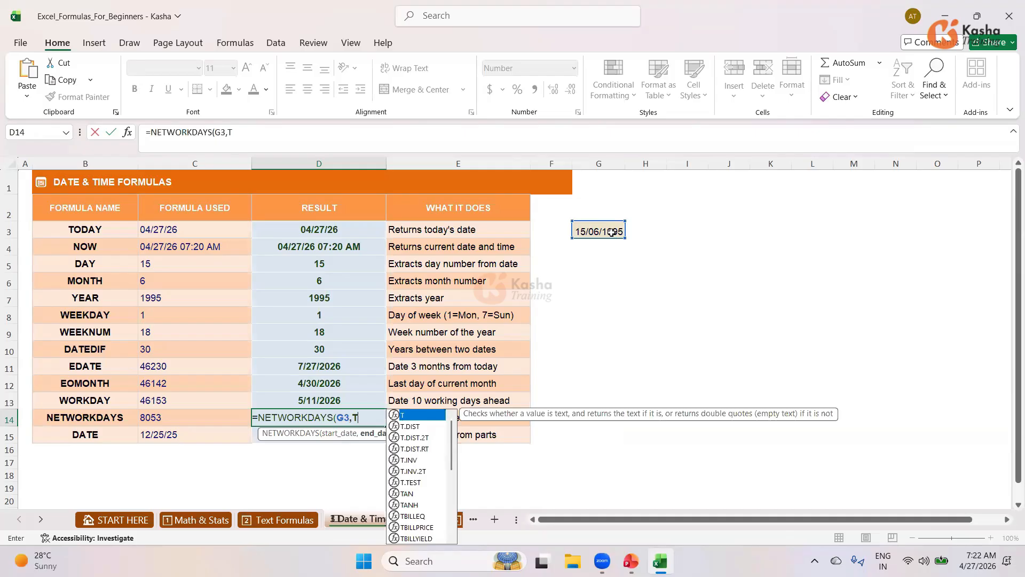
type("O")
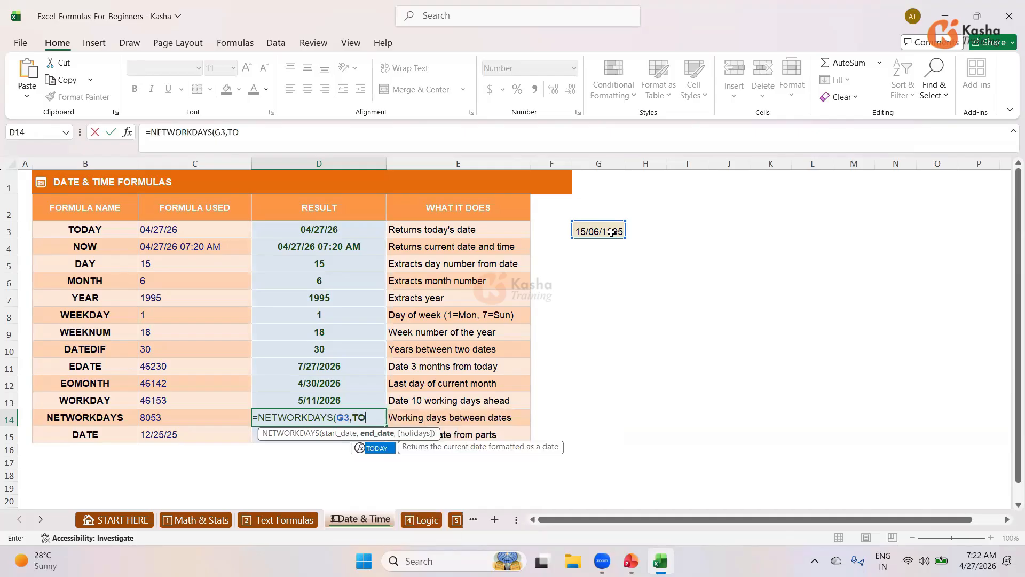
key("Tab")
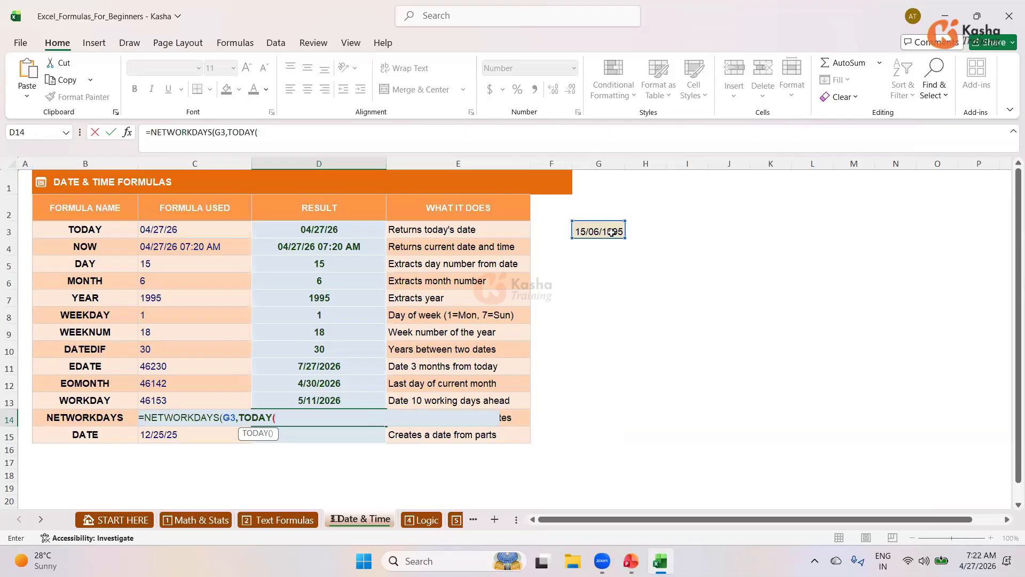
type(")")
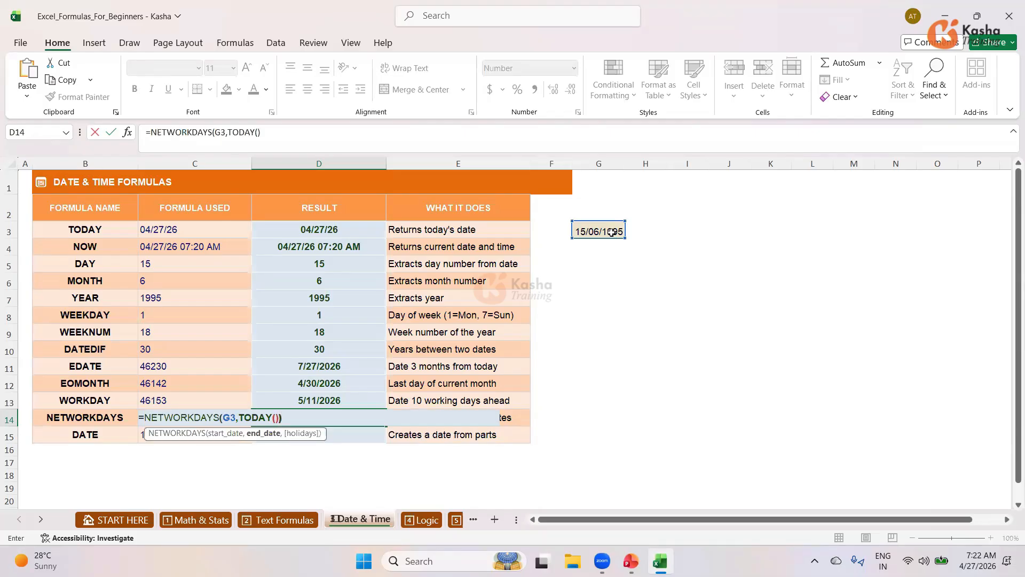
key("Return")
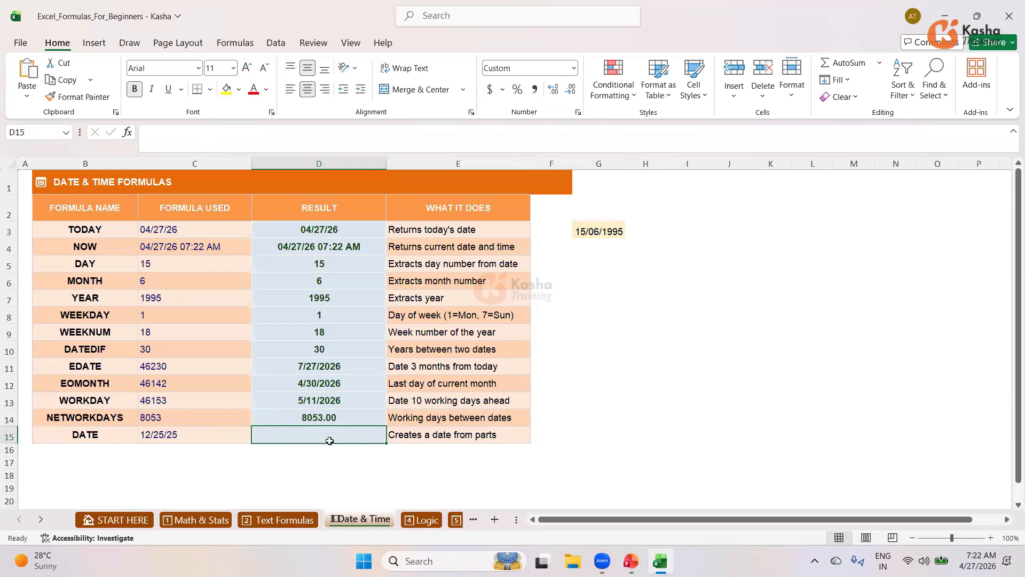
Enter =DATE(2025,12,25) in the DATE result cell D15 to build a date from its parts, and review the formula
type("=")
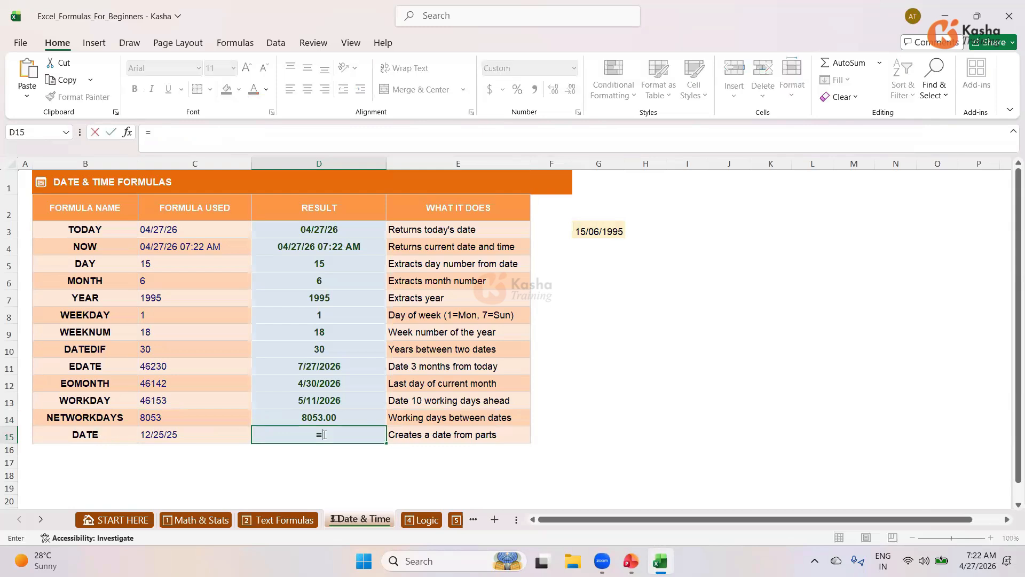
type("DA")
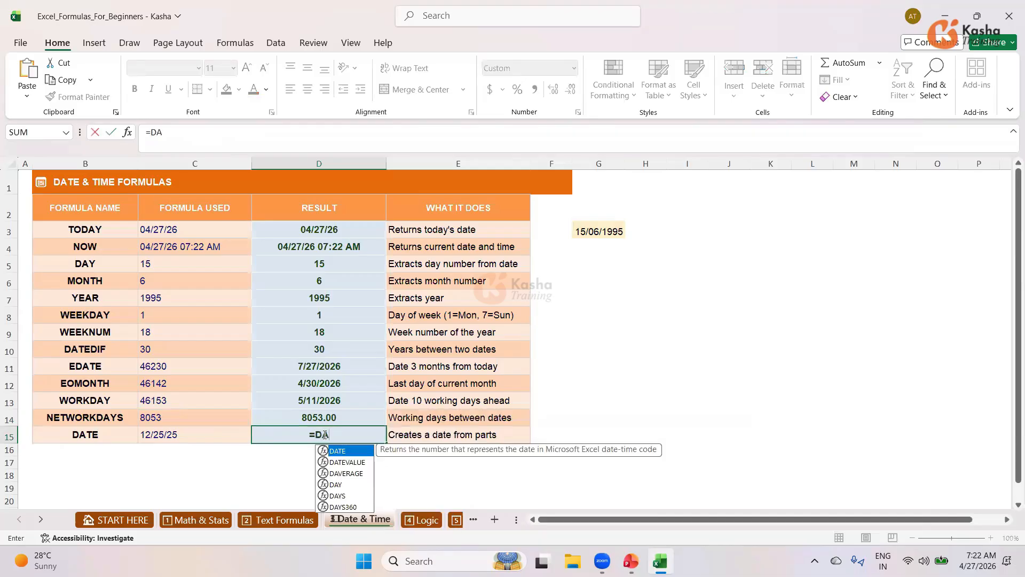
key("Tab")
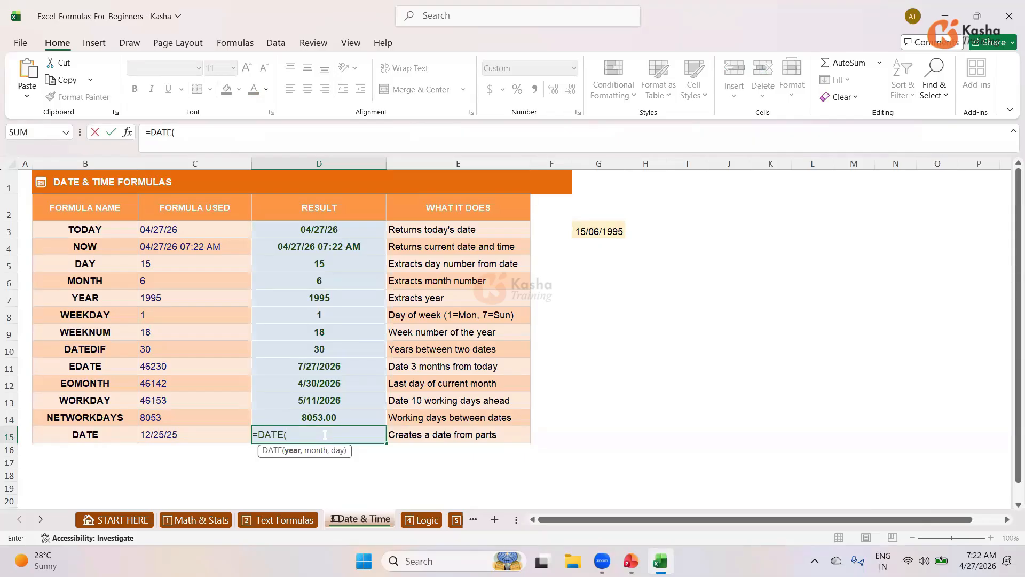
type("2025,12,24")
key("BackSpace")
type("5)")
key("Return")
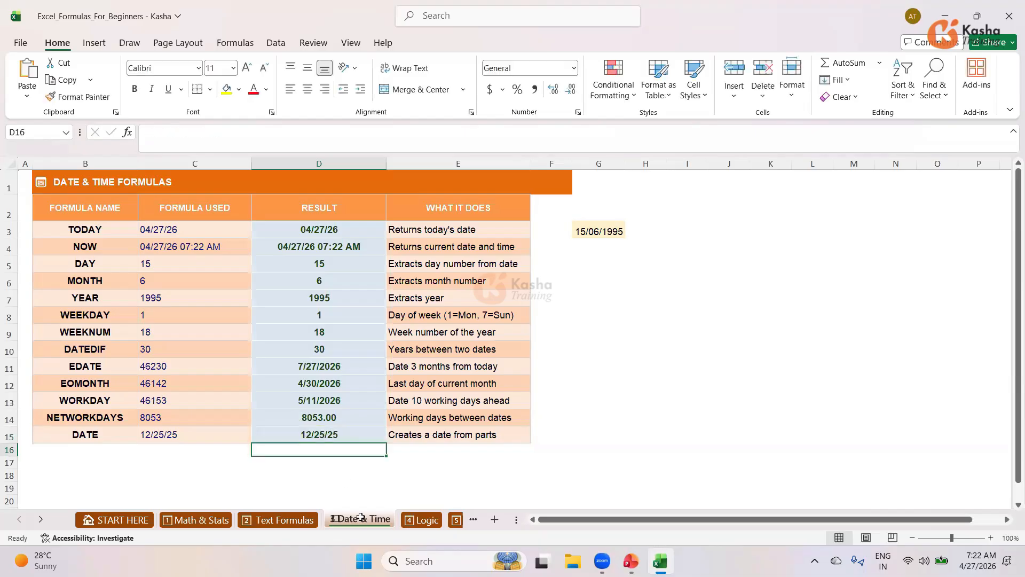
left_click(335, 435)
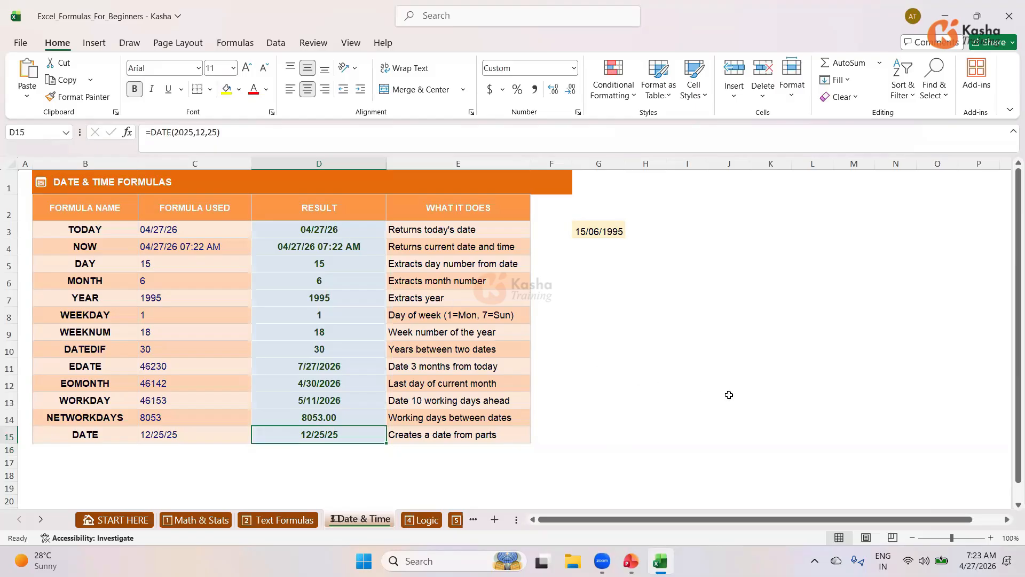
left_click(716, 333)
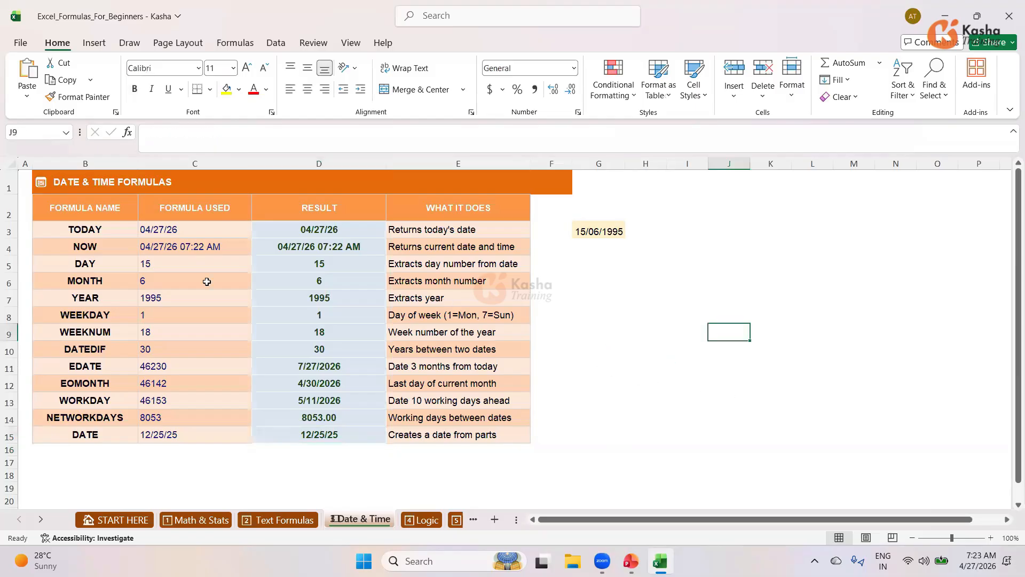
left_click(602, 290)
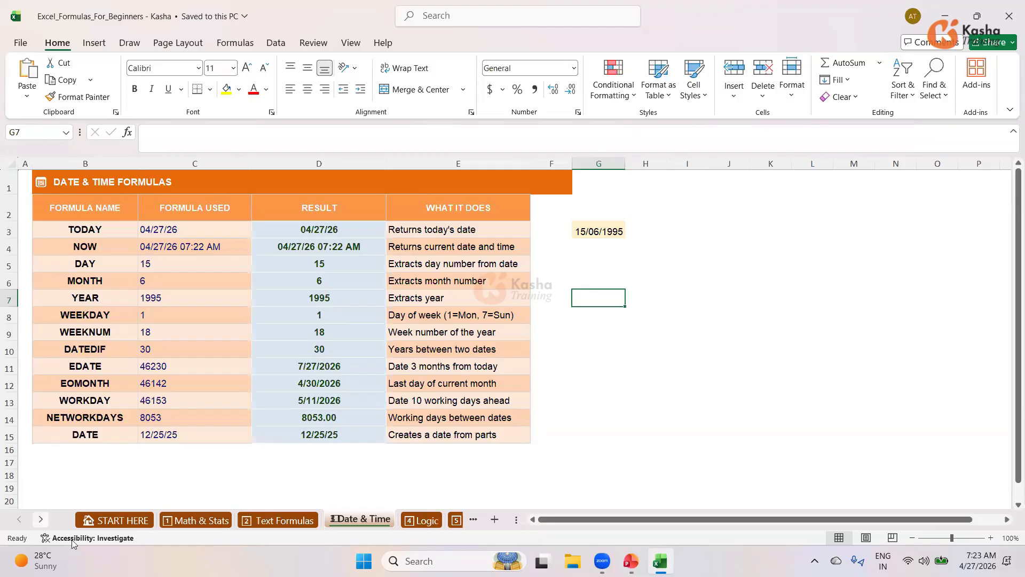
scroll(93, 520, "down", 1)
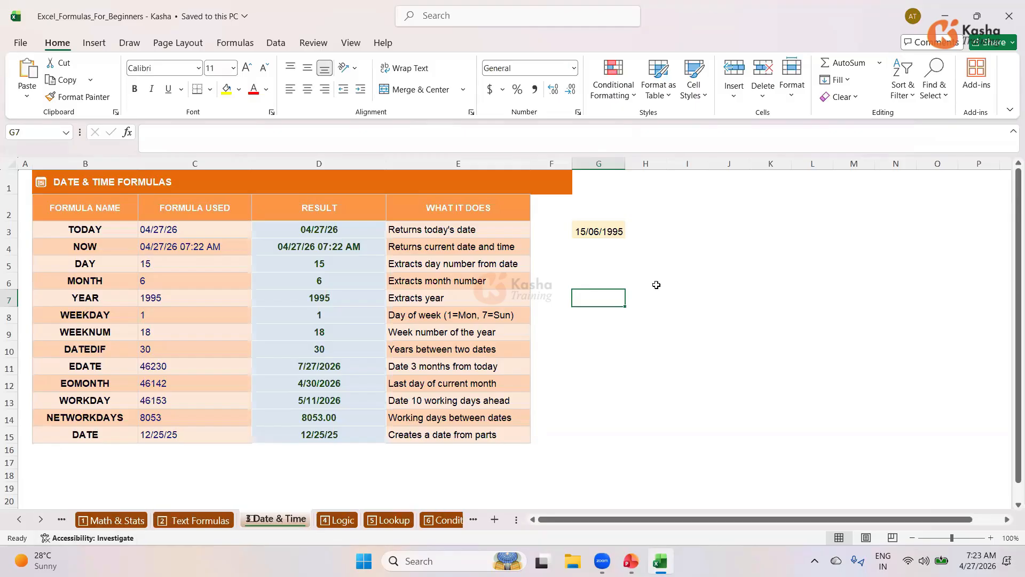
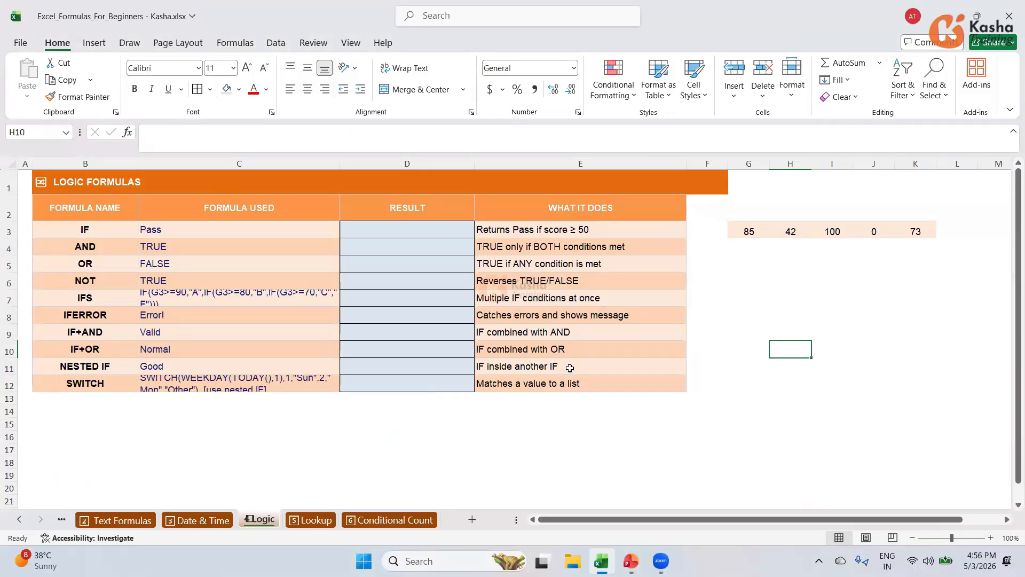
Begin an IF formula in result cell D3 of the Logic sheet that tests whether the score in G3 is >=50
left_click_drag(749, 231, 917, 230)
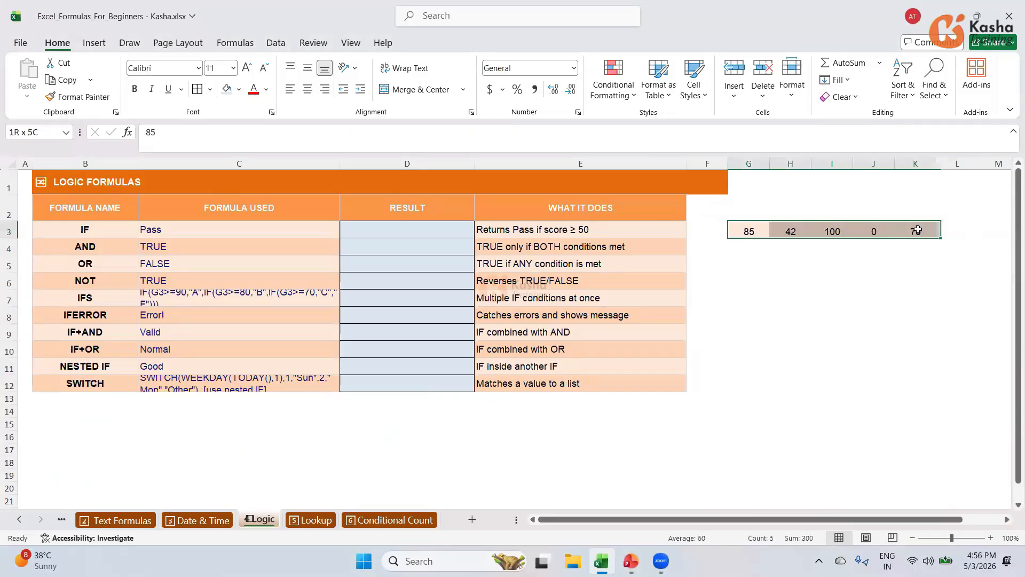
left_click(682, 450)
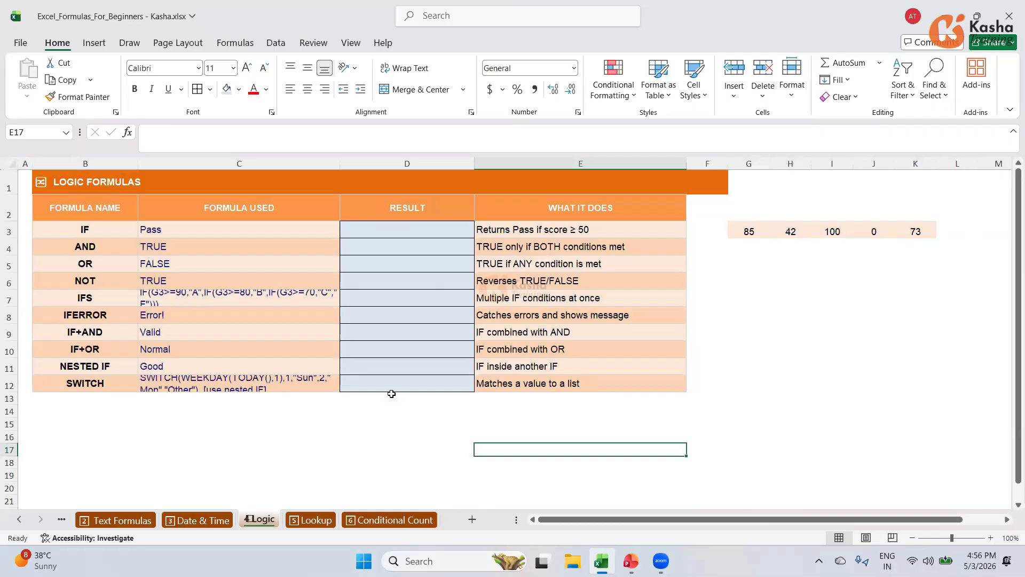
left_click(410, 230)
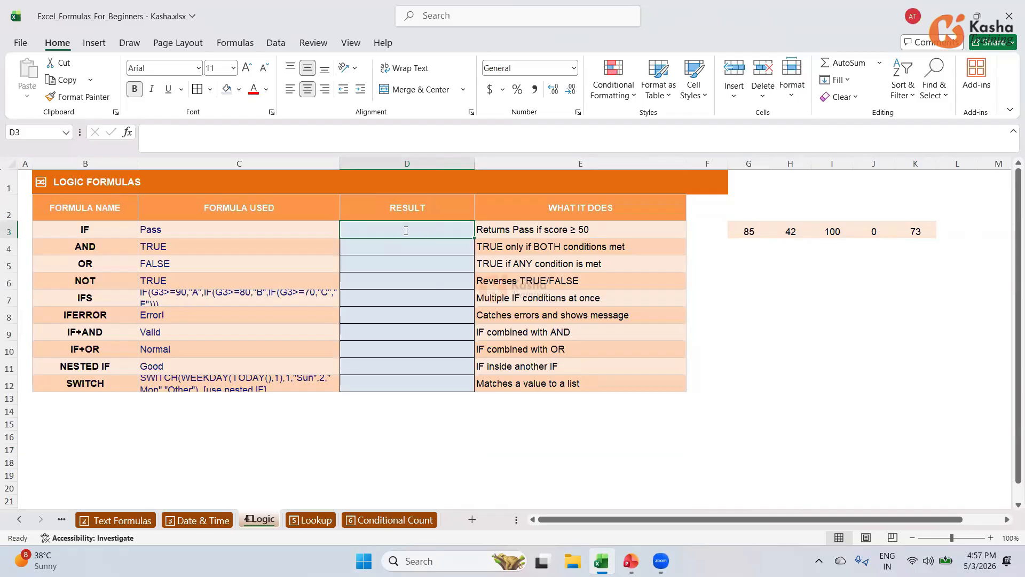
type("=")
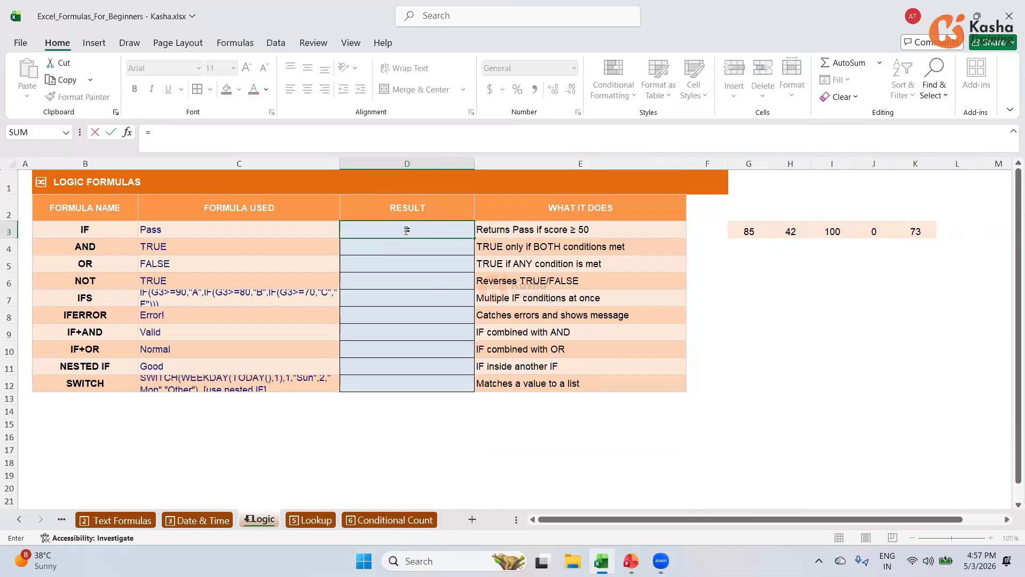
type("IF(")
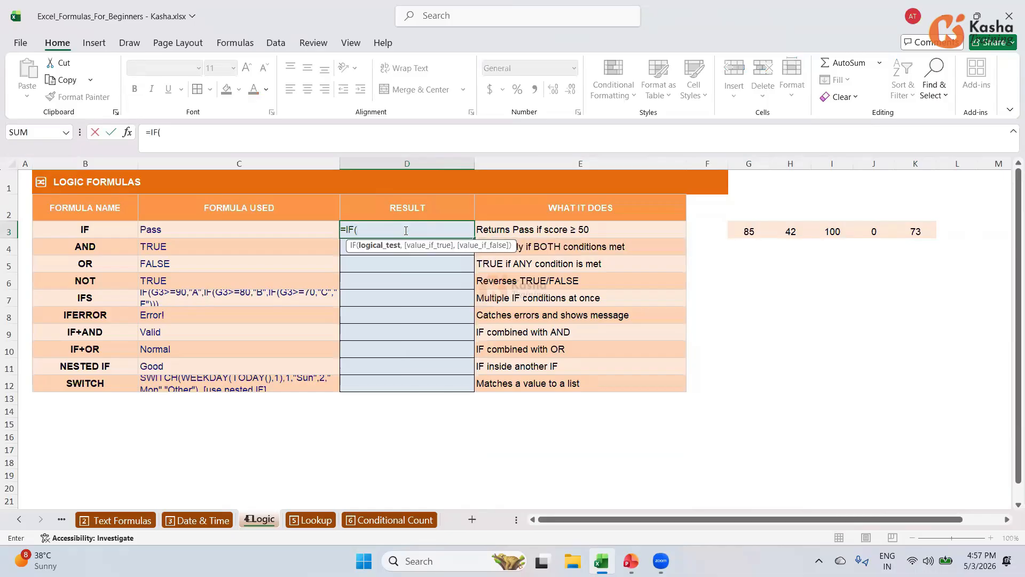
left_click(753, 229)
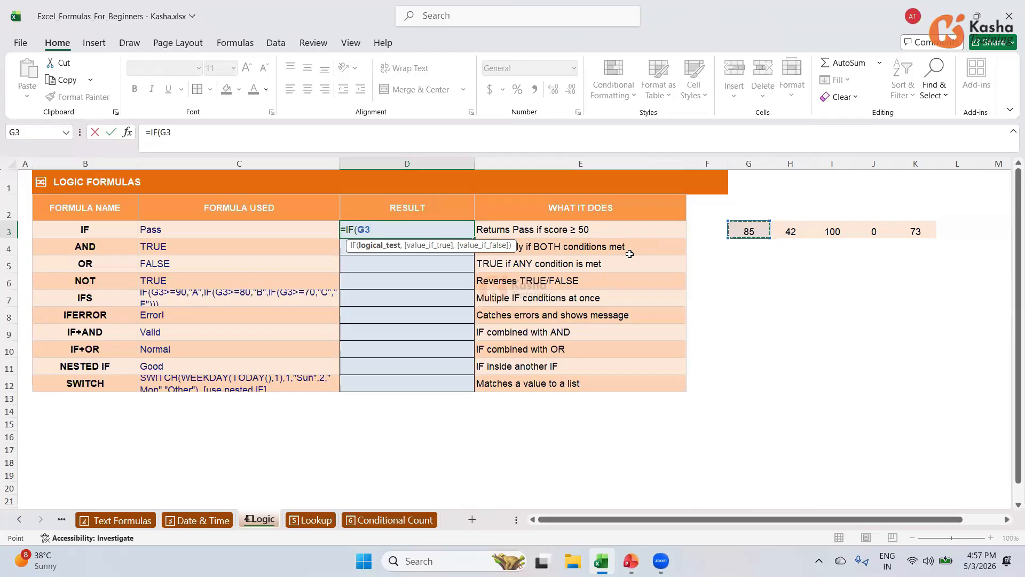
type(">=50,")
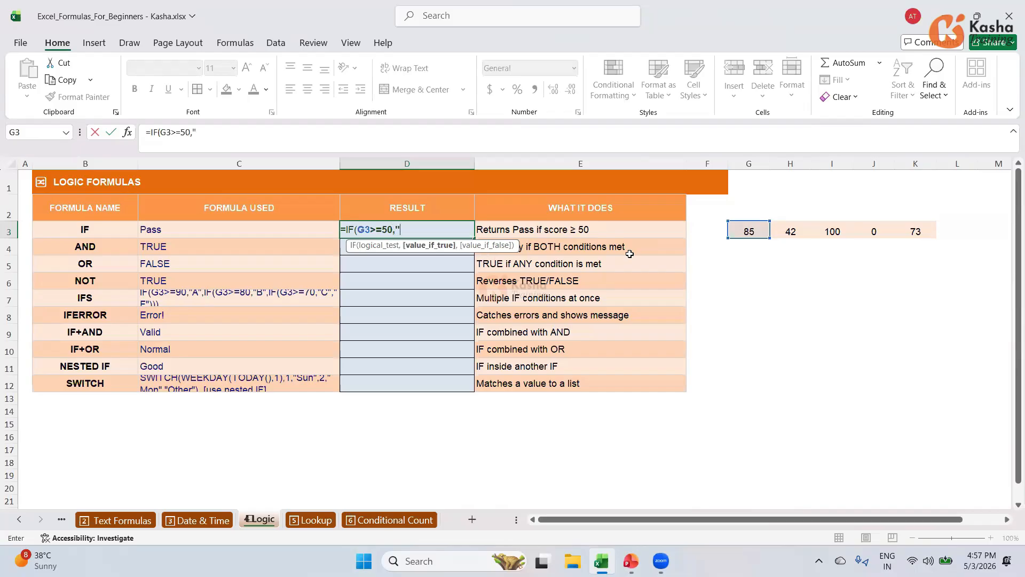
Complete the IF formula in D3 so it returns "Pass" when G3>=50 and "Fail" otherwise
type("\"Pass\",")
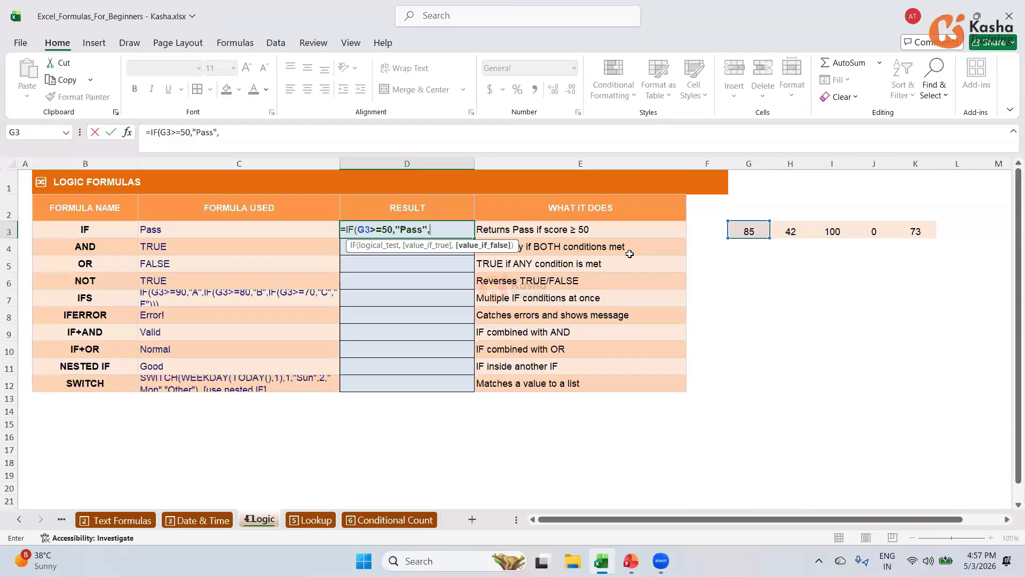
type("\"Fail\")")
key("Return")
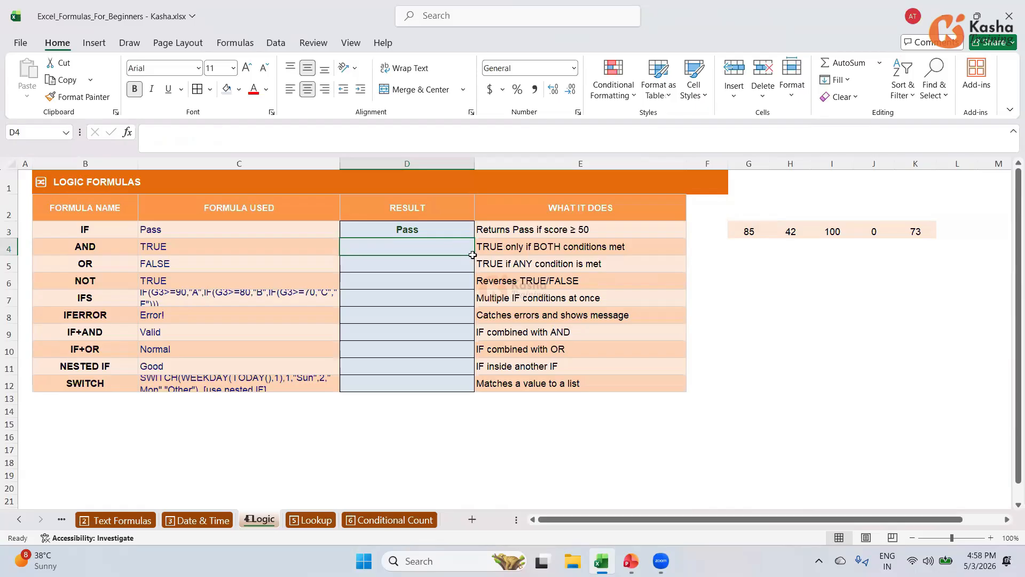
Enter the formula =AND(G3>50,G3<100) in the AND row's result cell D4
double_click(435, 242)
type("=")
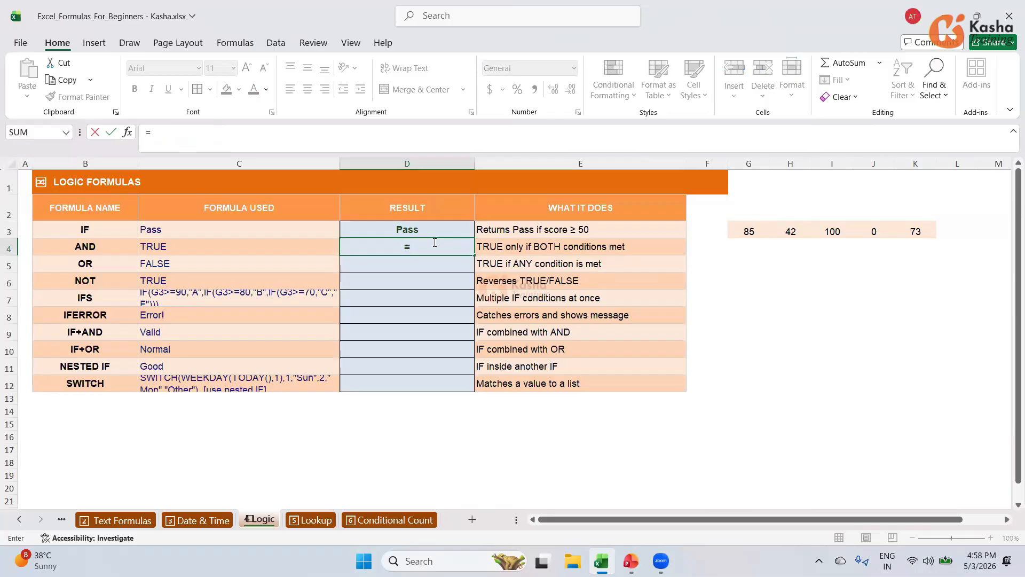
type("AND")
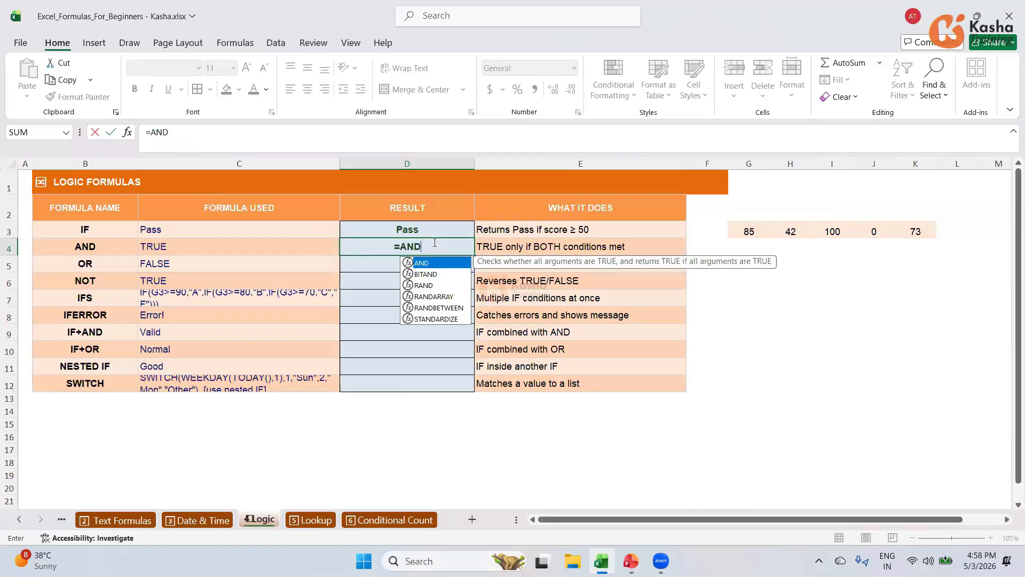
type("(")
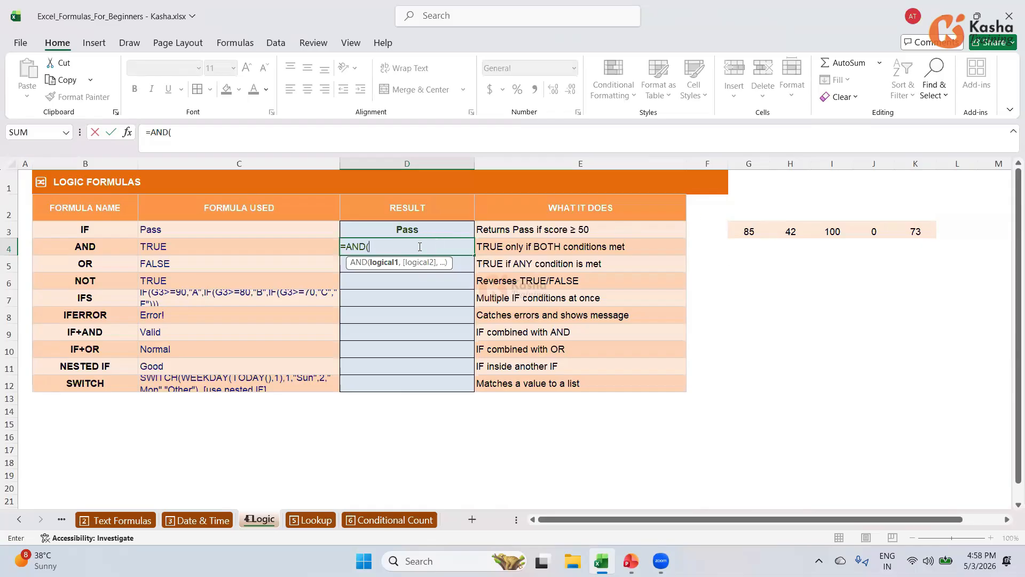
left_click(753, 231)
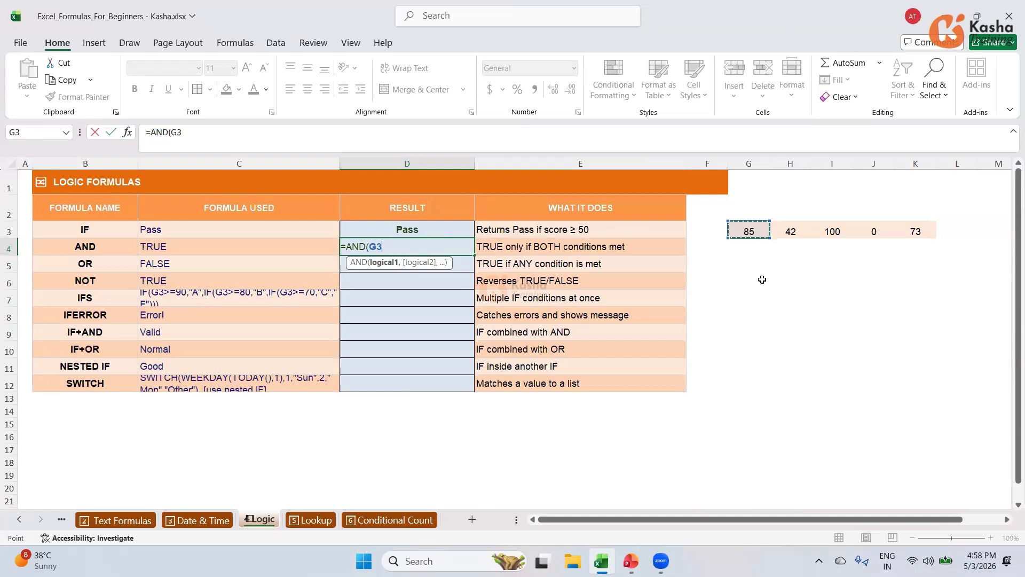
type(">50,")
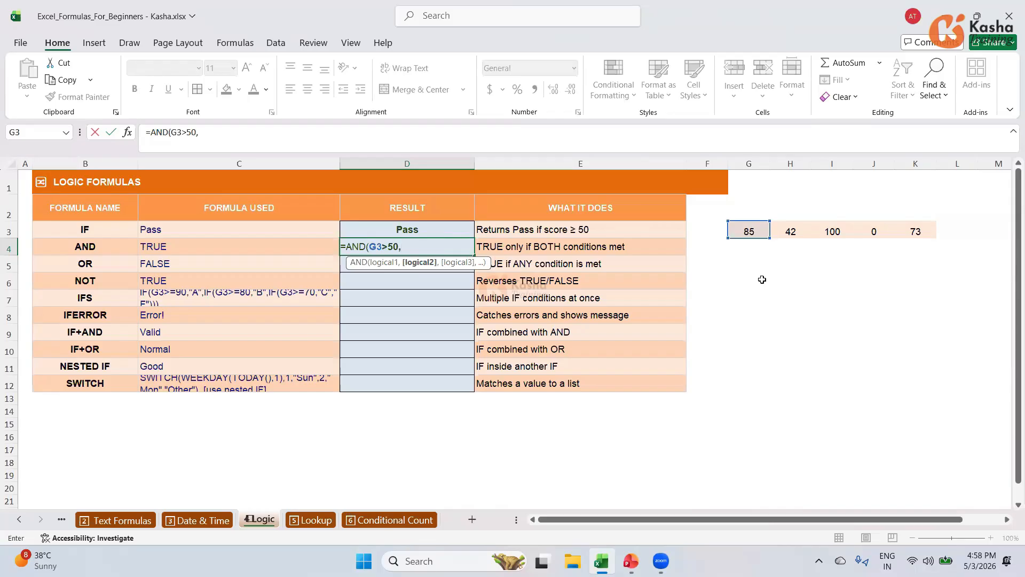
left_click(750, 230)
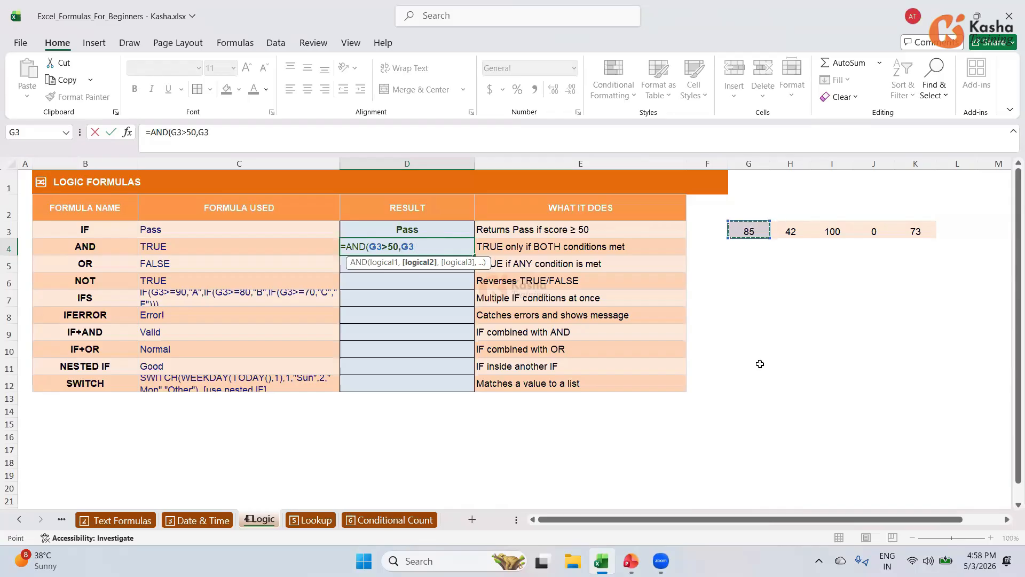
type("<100)")
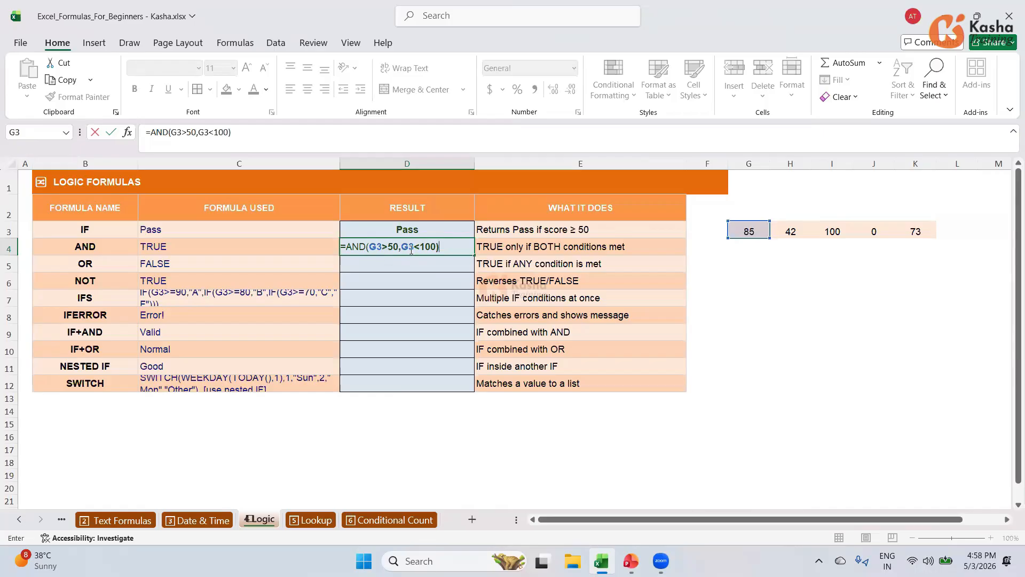
key("Return")
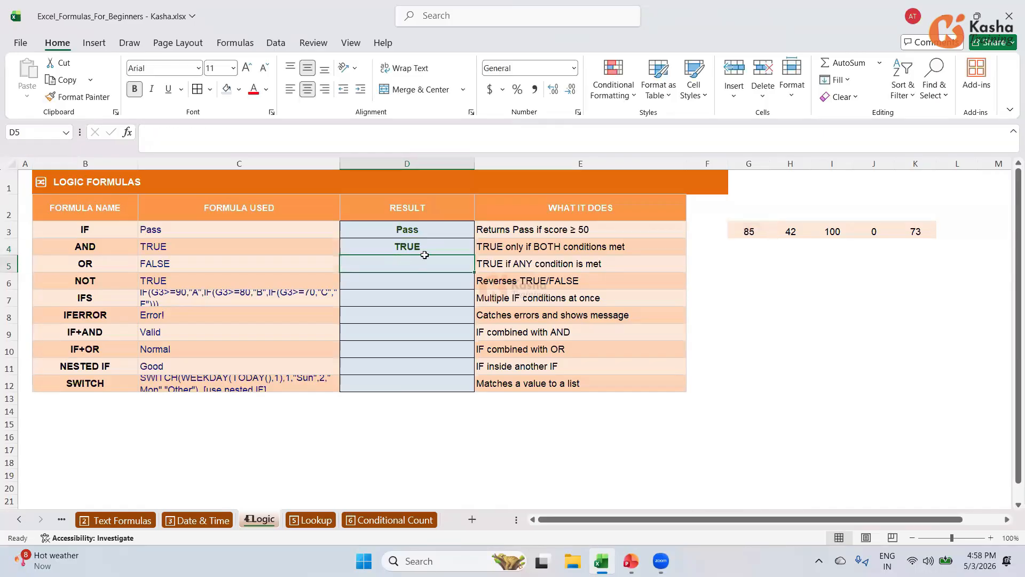
left_click(404, 249)
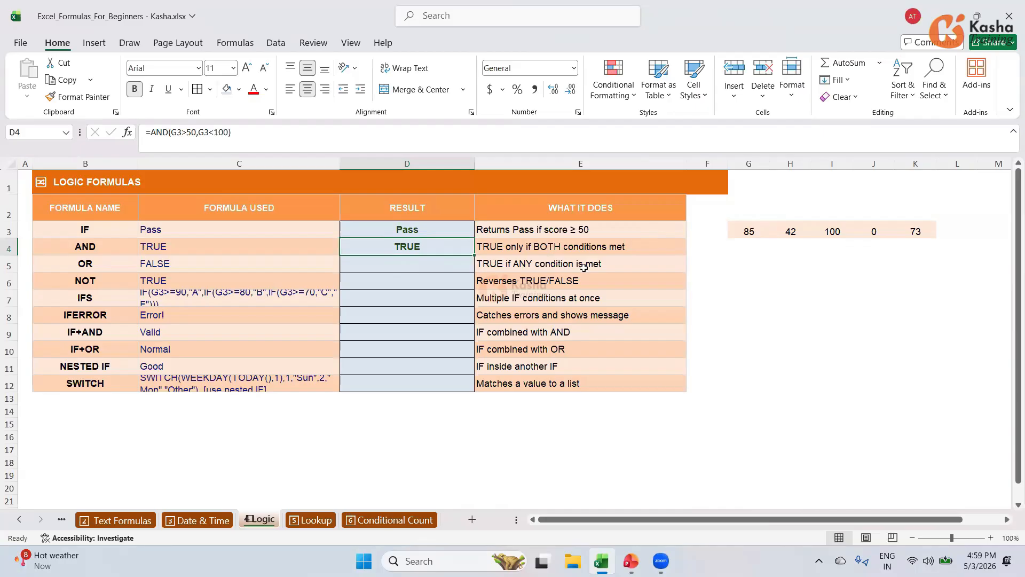
Enter the formula =OR(G3>90,G3=100) in the OR row's result cell D5
left_click(448, 263)
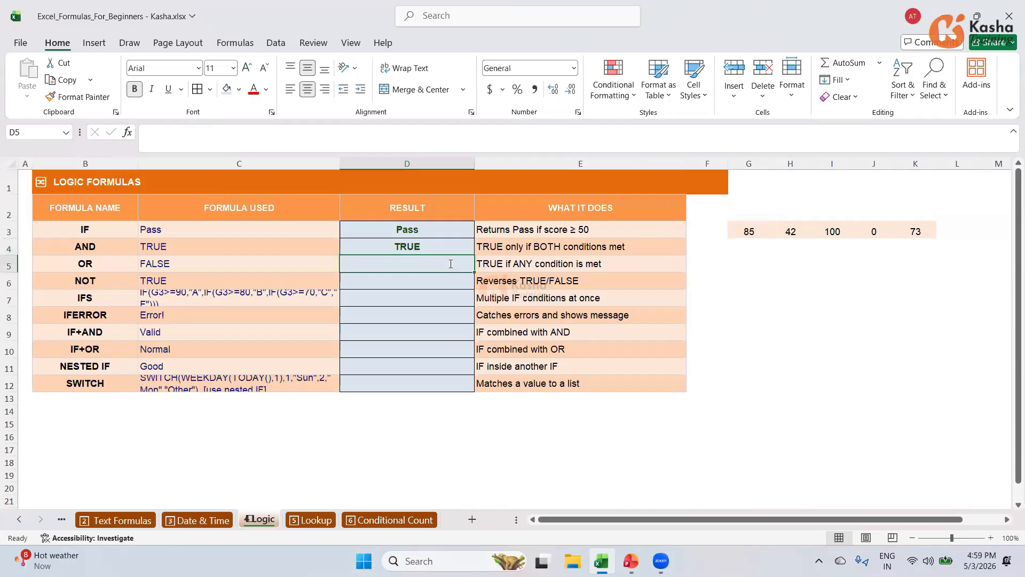
type("=")
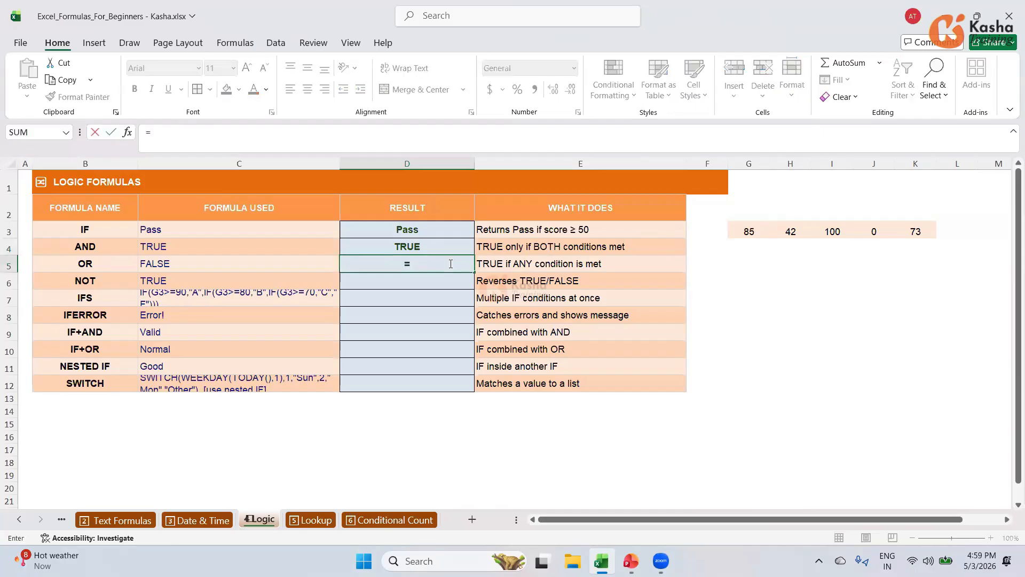
type("OR(")
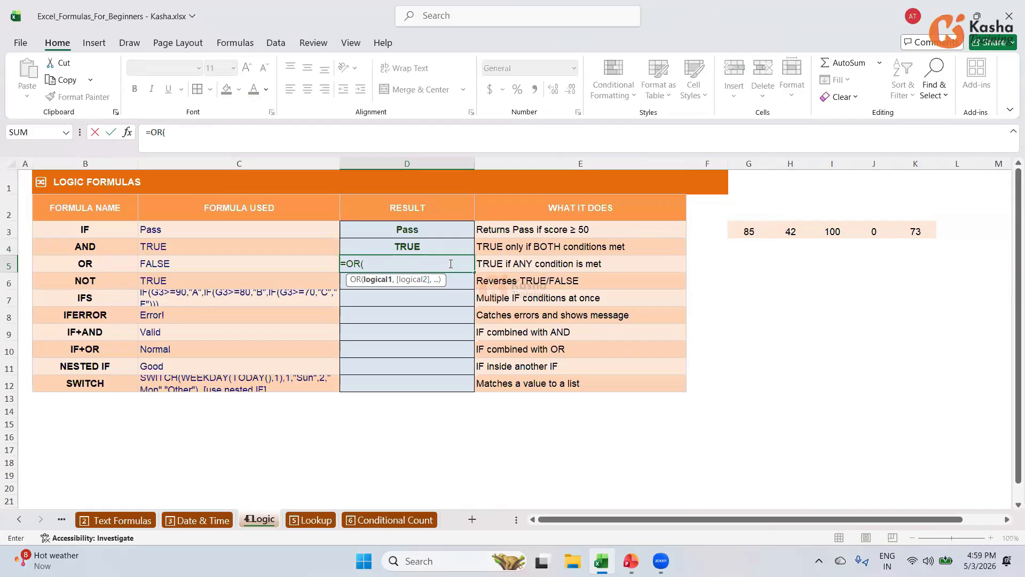
left_click(750, 232)
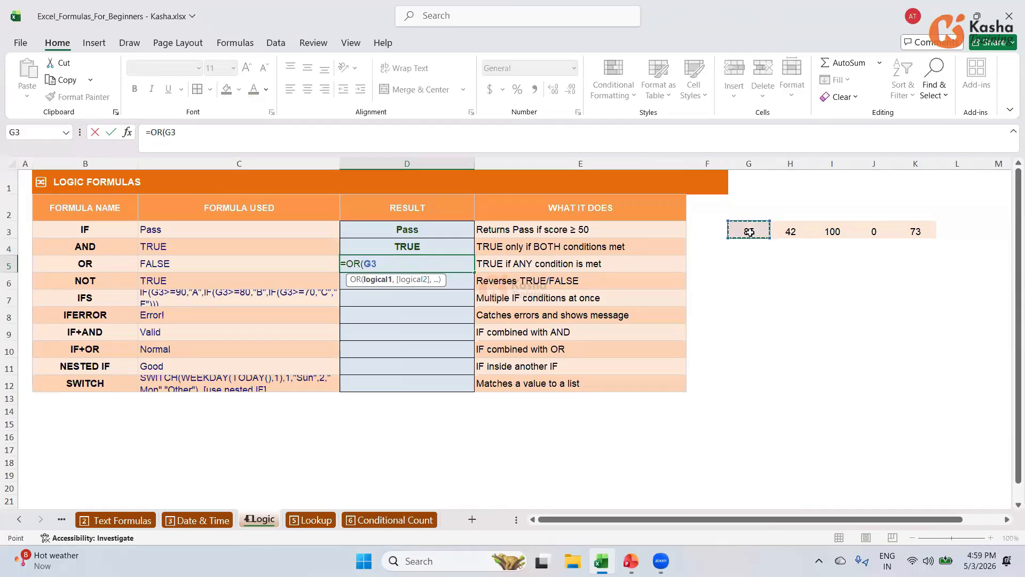
type(">90,")
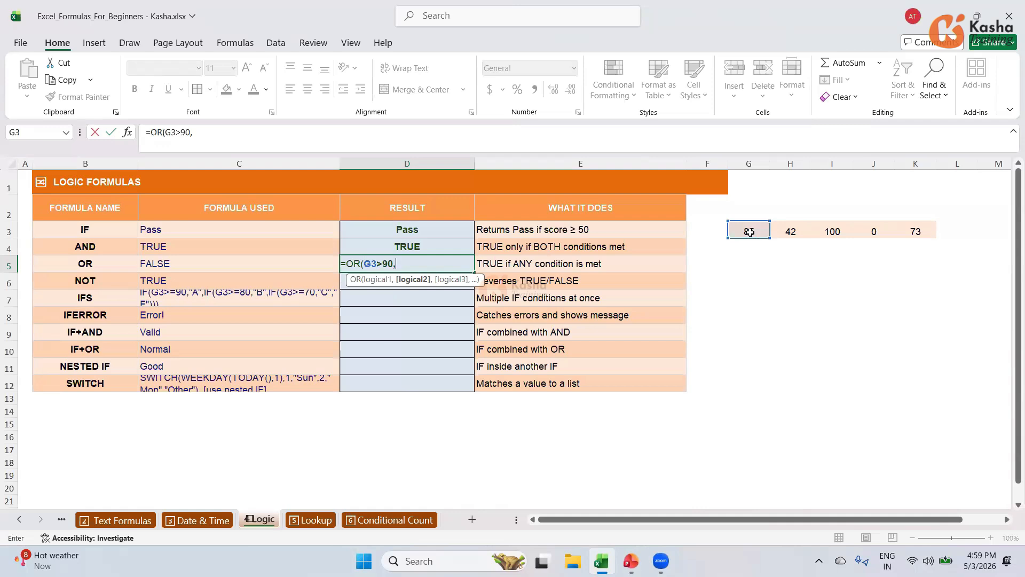
left_click(750, 232)
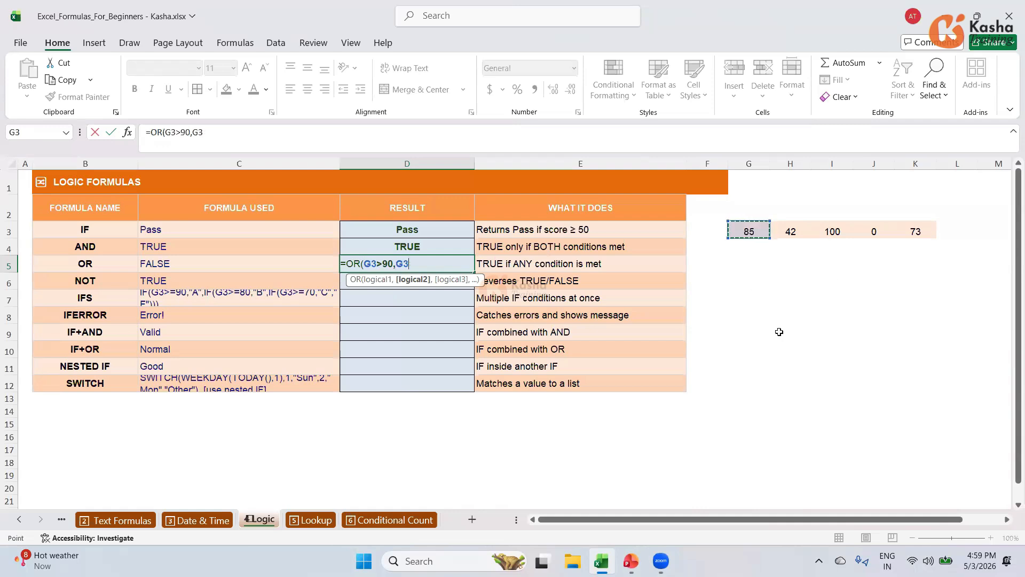
type("=100)")
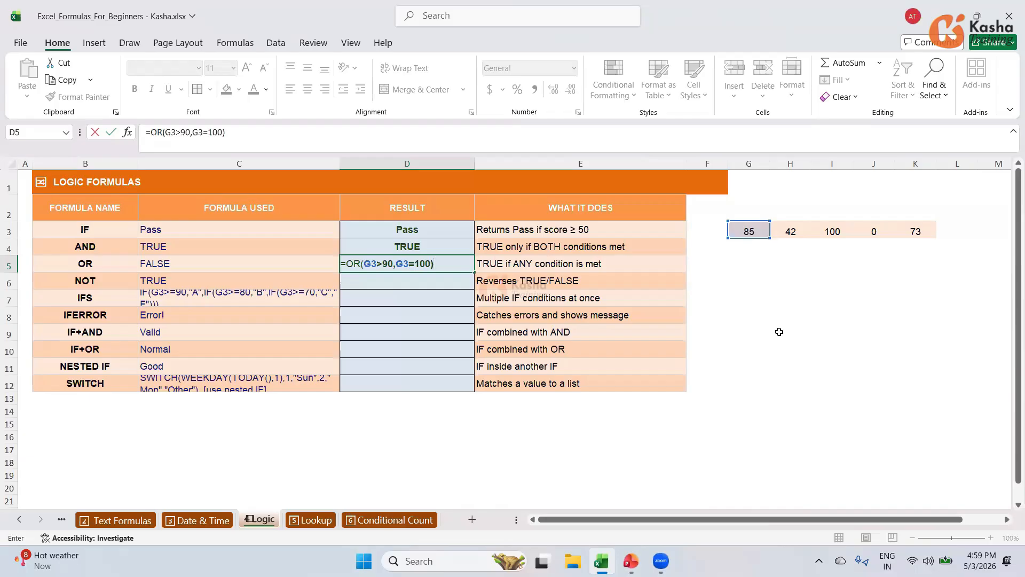
key("Return")
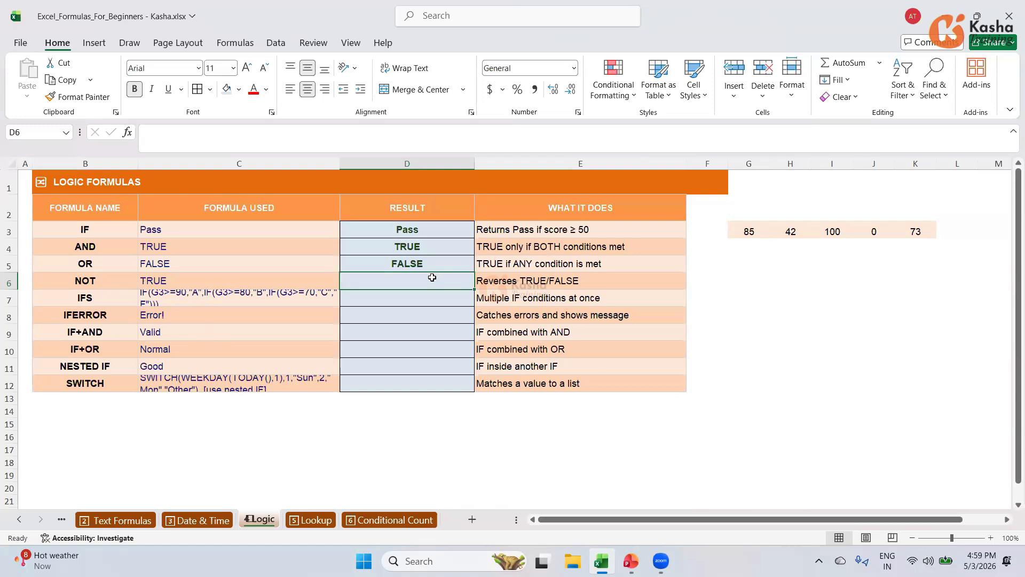
Enter the formula =NOT(G3=0) in the NOT row's result cell D6
type("=")
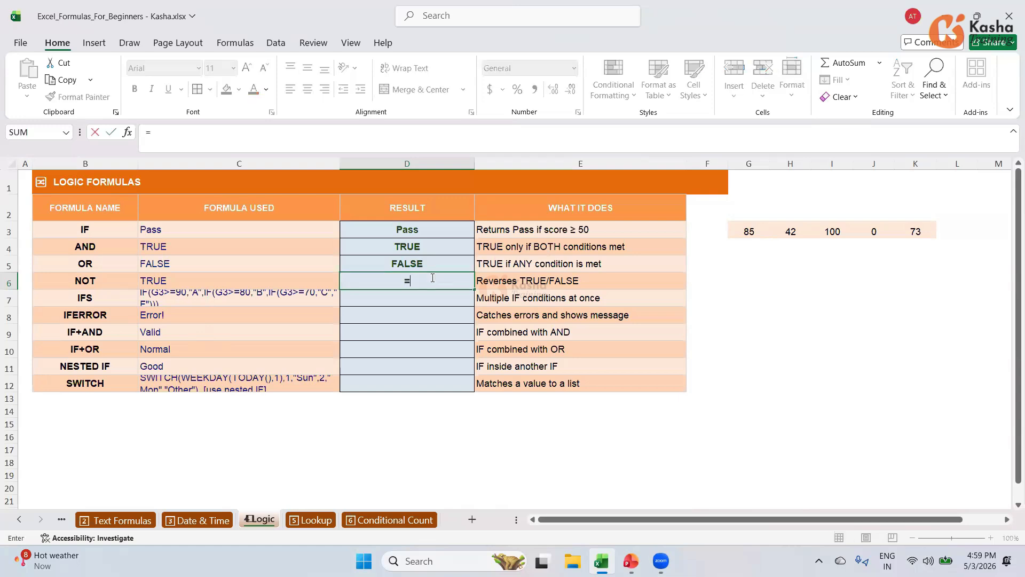
type("NOT(")
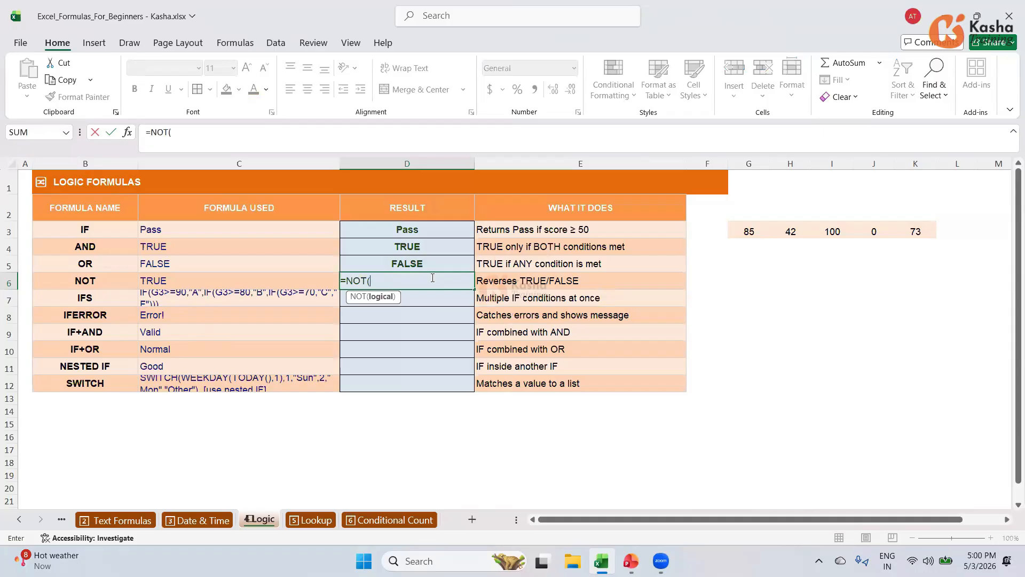
left_click(749, 233)
type("=0")
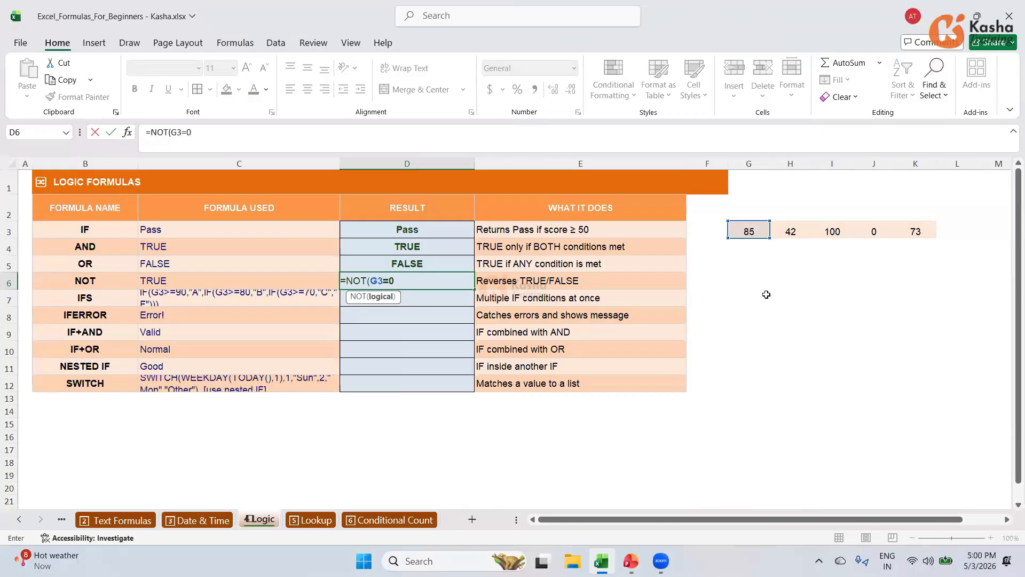
type(")")
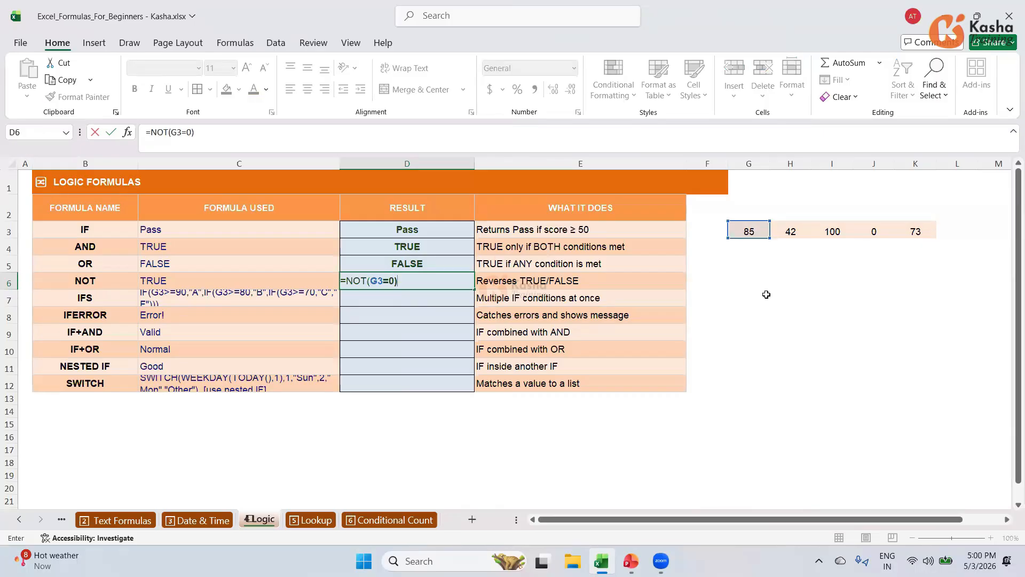
key("Return")
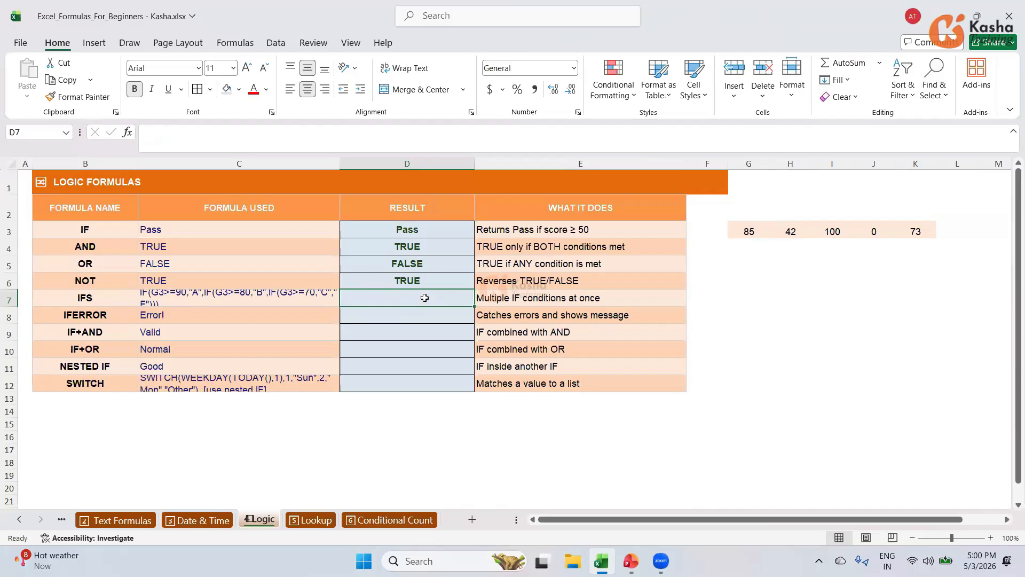
Begin the IFS row's formula in D7 with an IF that returns "A" when G3>=90
type("=")
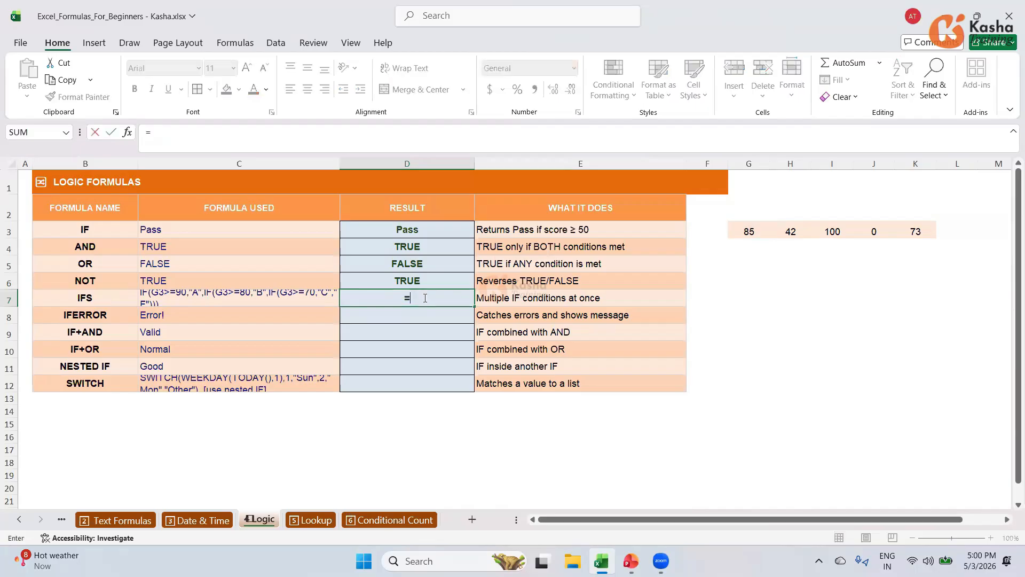
type("IF")
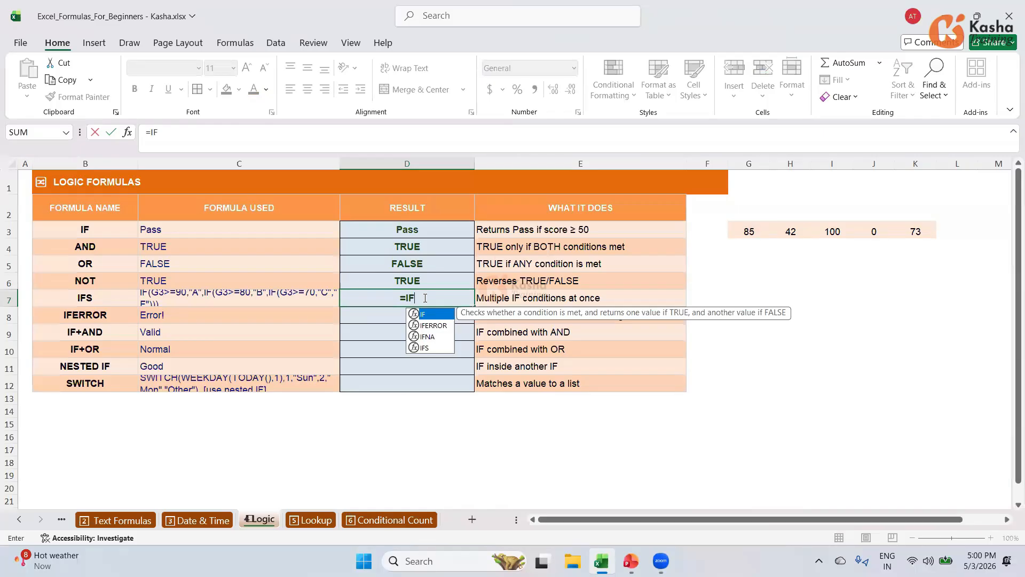
type("(")
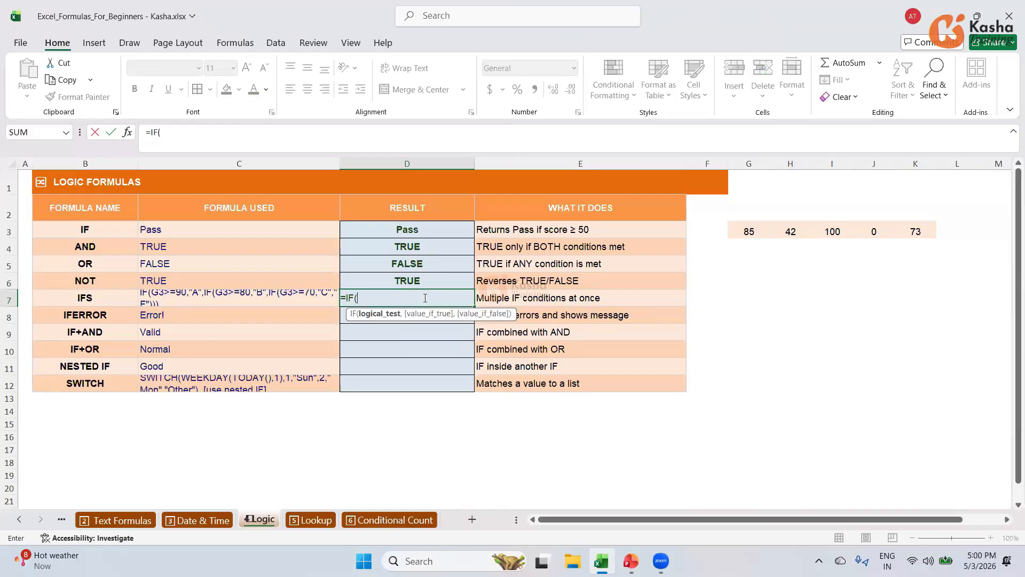
left_click(749, 231)
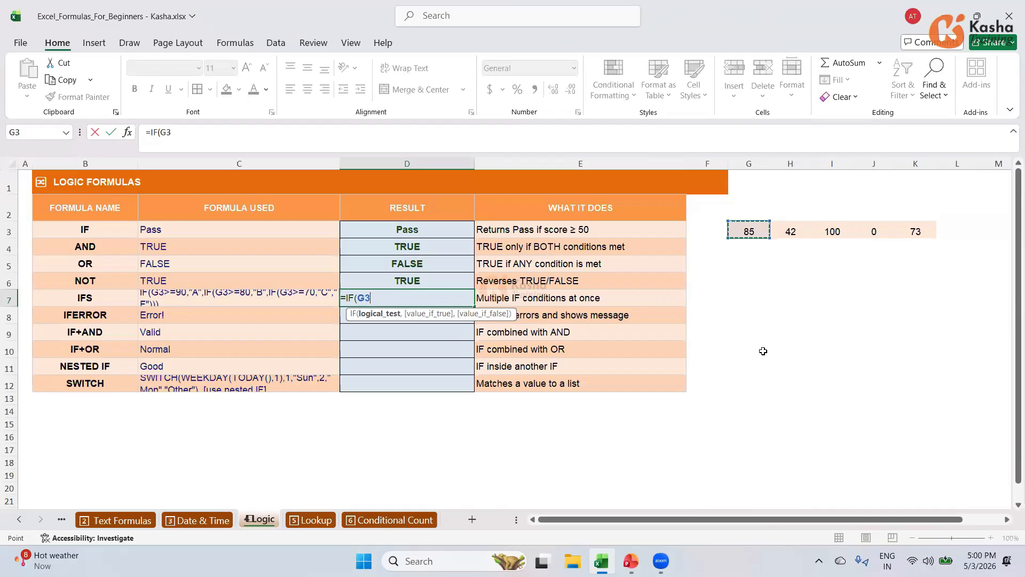
type(">=90,")
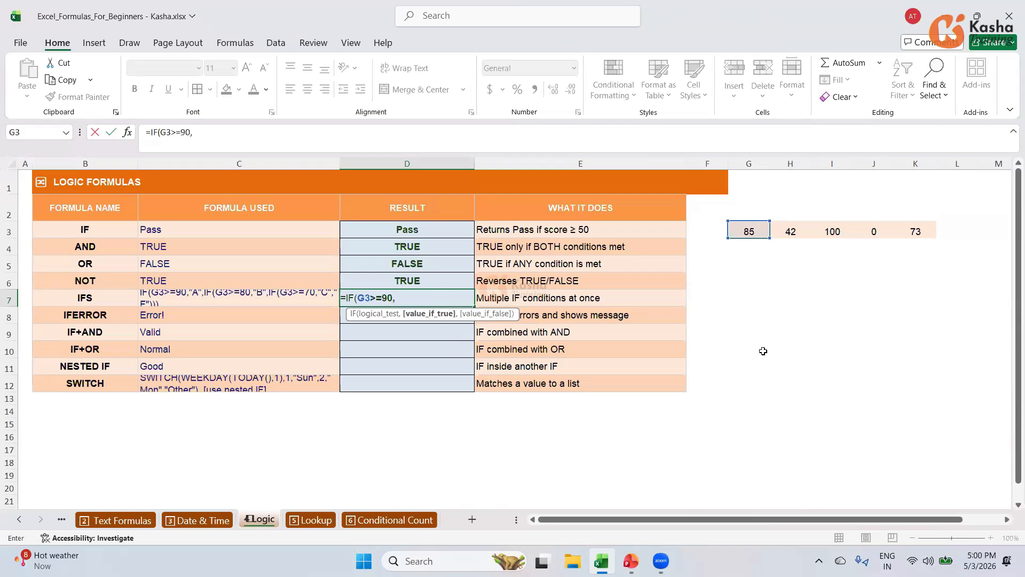
type("\"A\",IF")
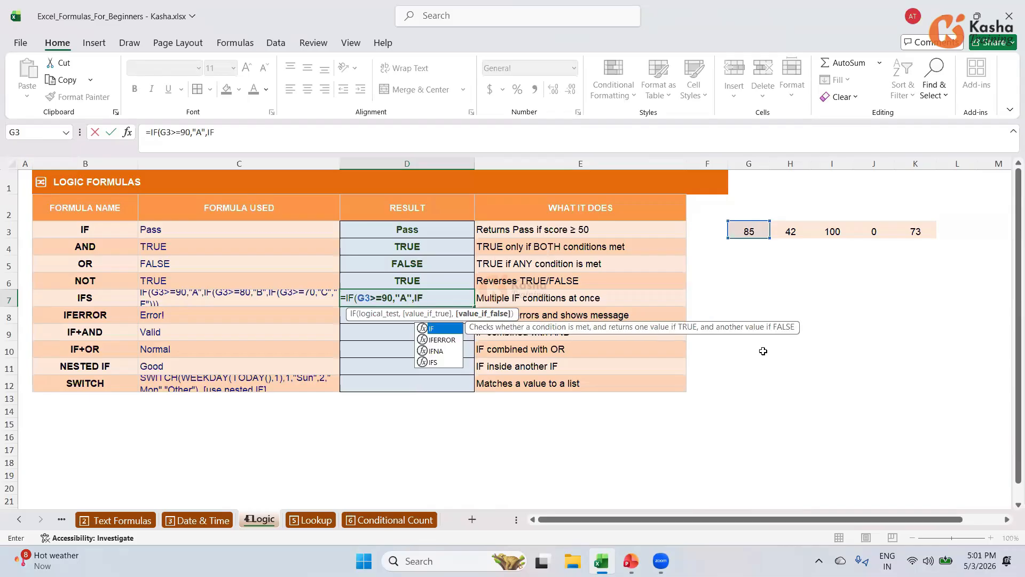
Nest a second IF in the D7 formula that returns "B" when G3>=81
type("(")
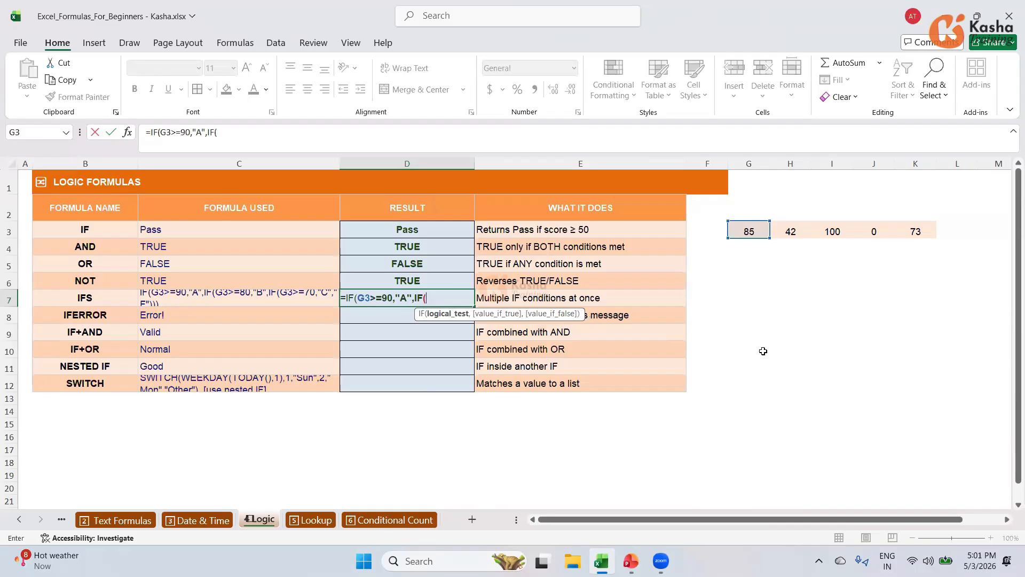
left_click(748, 230)
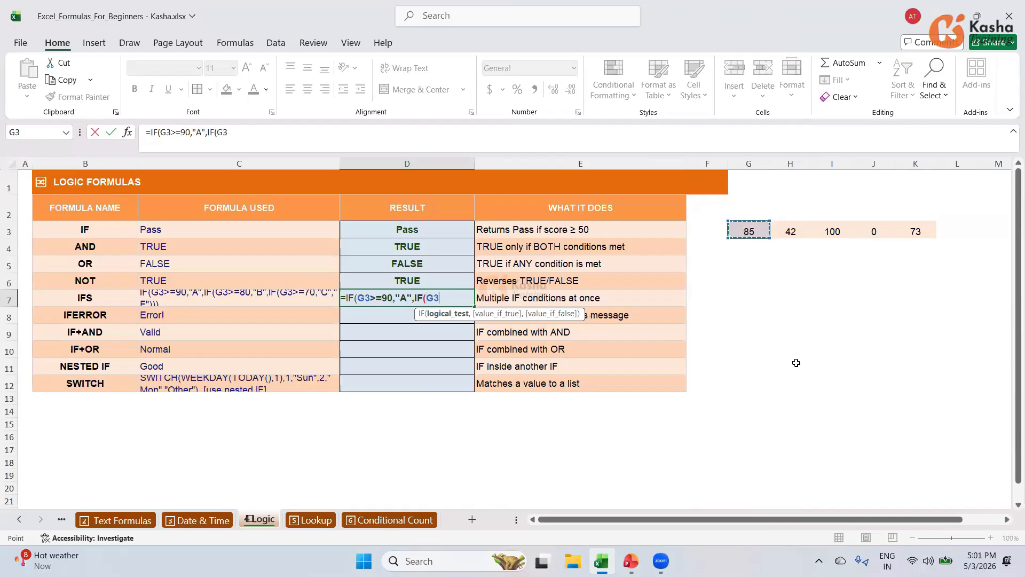
type(">=81,")
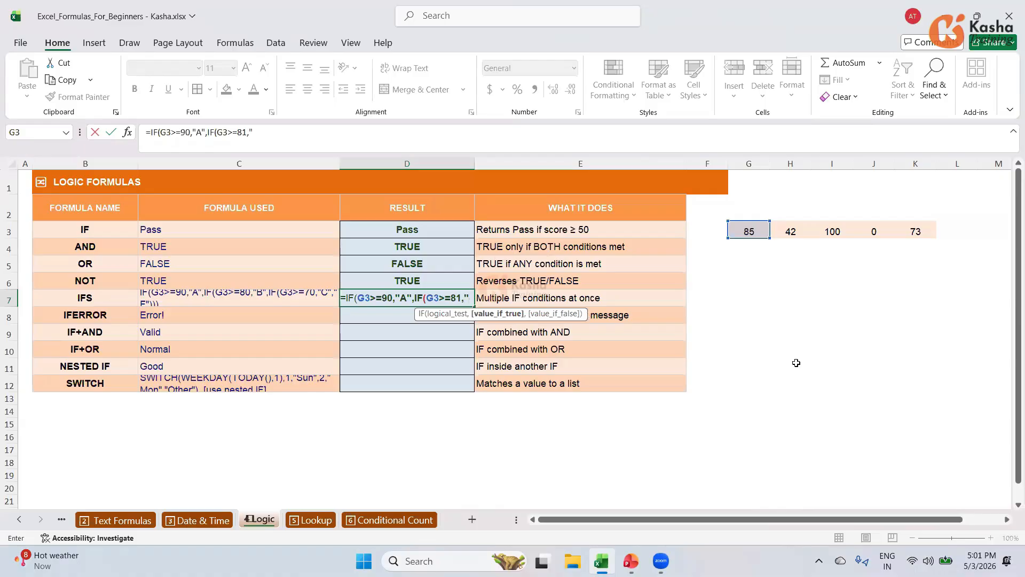
type("\"B")
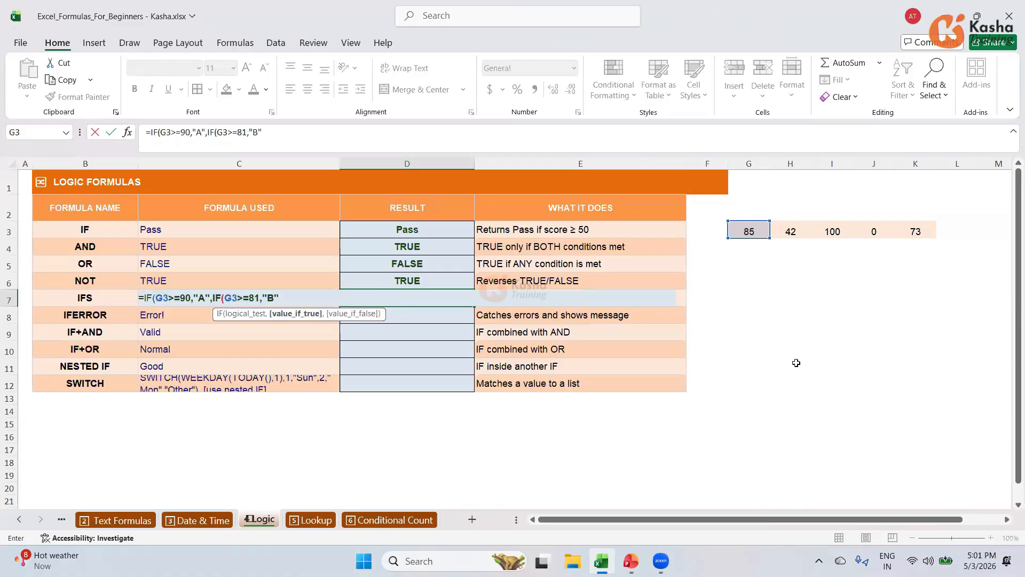
type("\",")
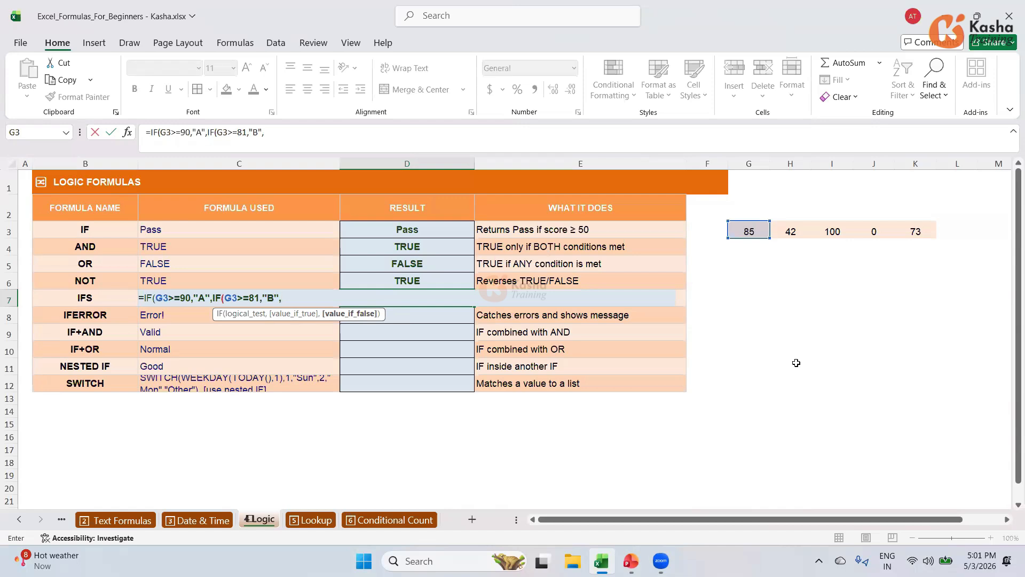
Complete the D7 formula with a third nested IF returning "C" when G3>=70 and "F" otherwise, and check it against G3
type("IF(")
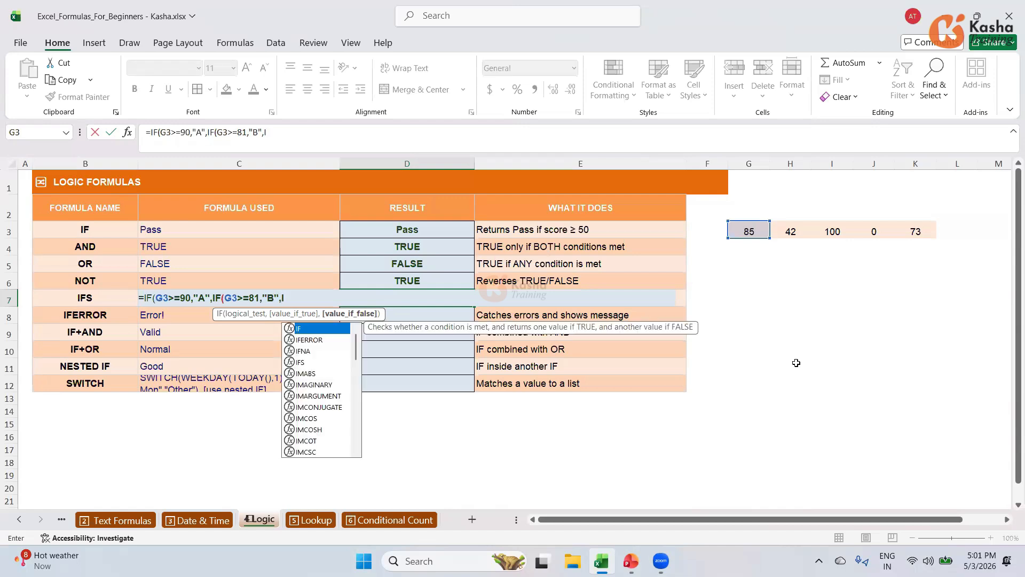
left_click(756, 231)
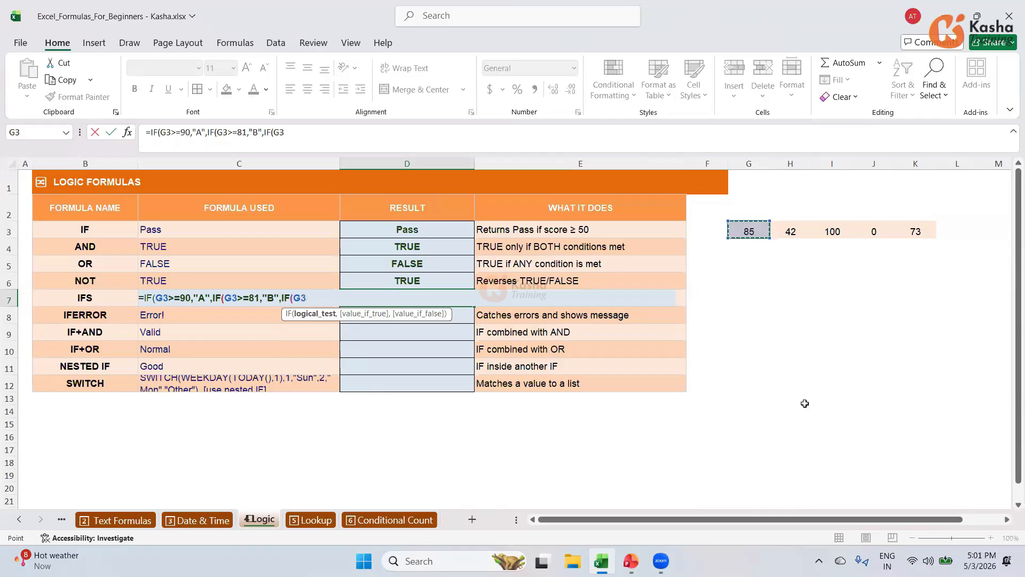
type(">=70,\"")
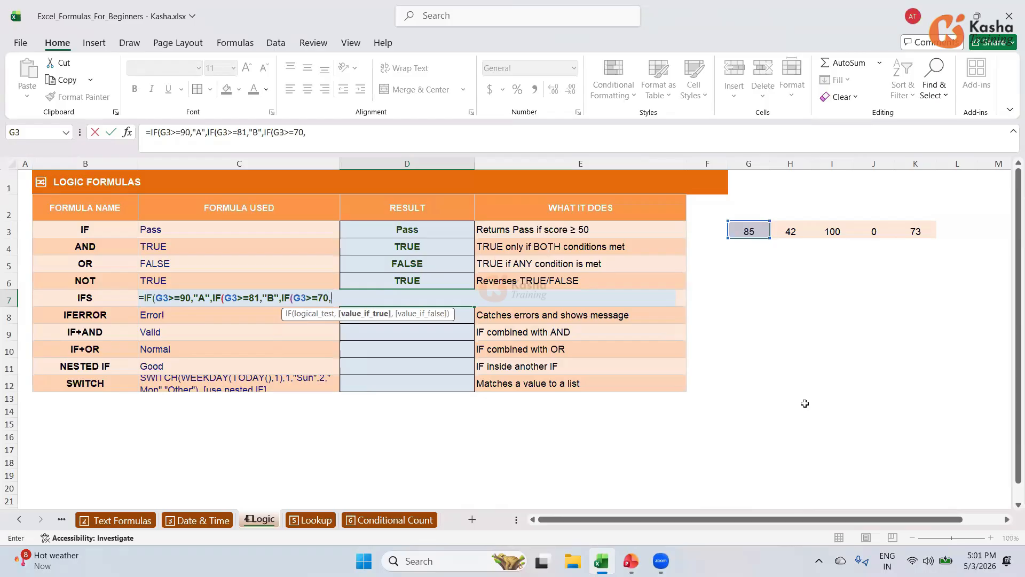
type("C")
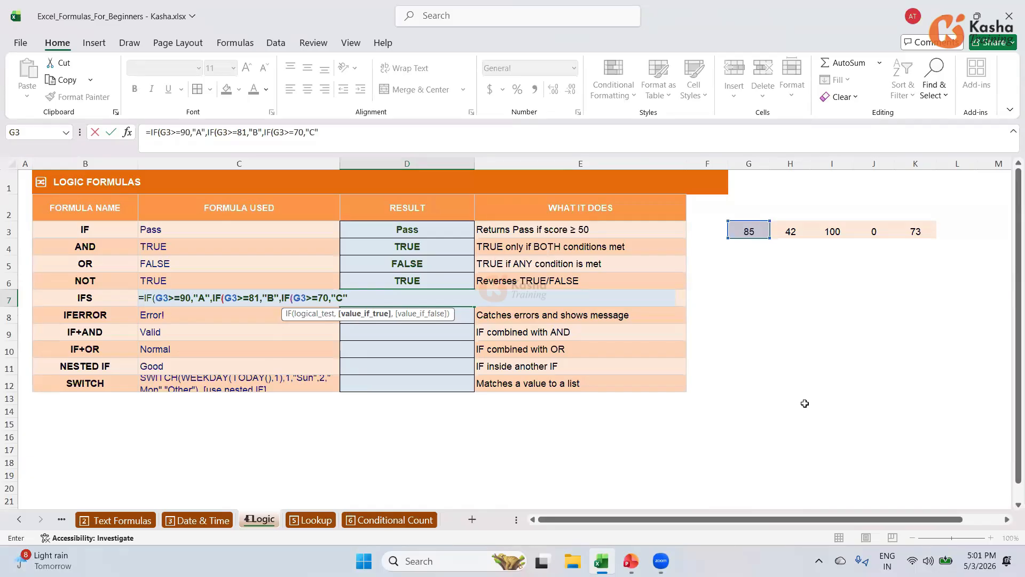
type("\",")
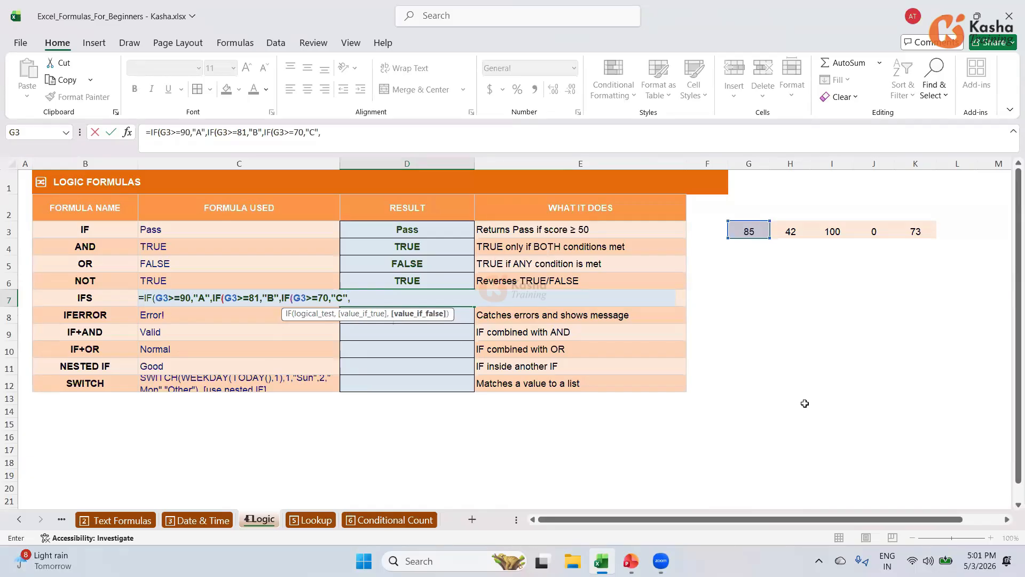
type("\"F\")")
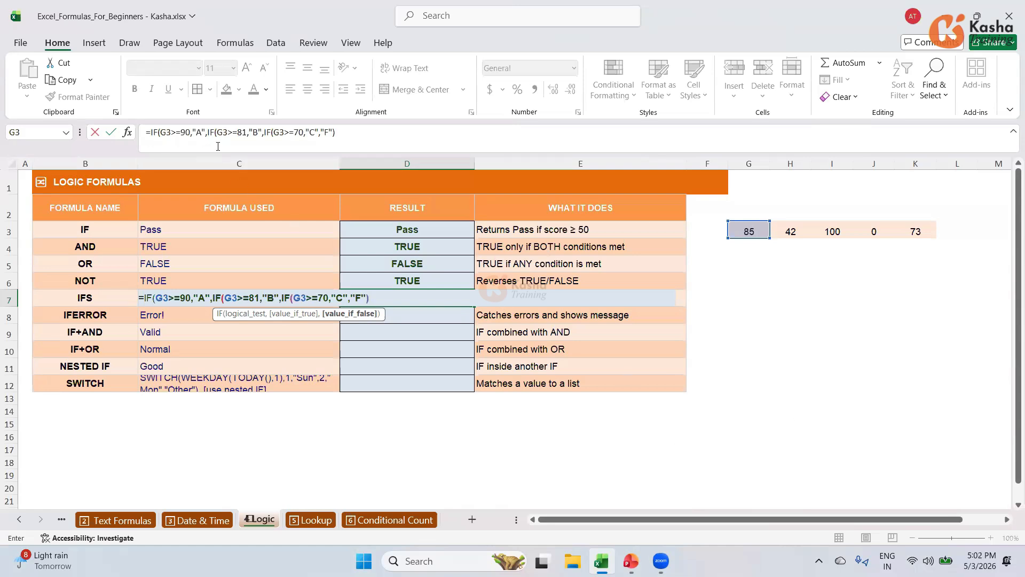
left_click(357, 132)
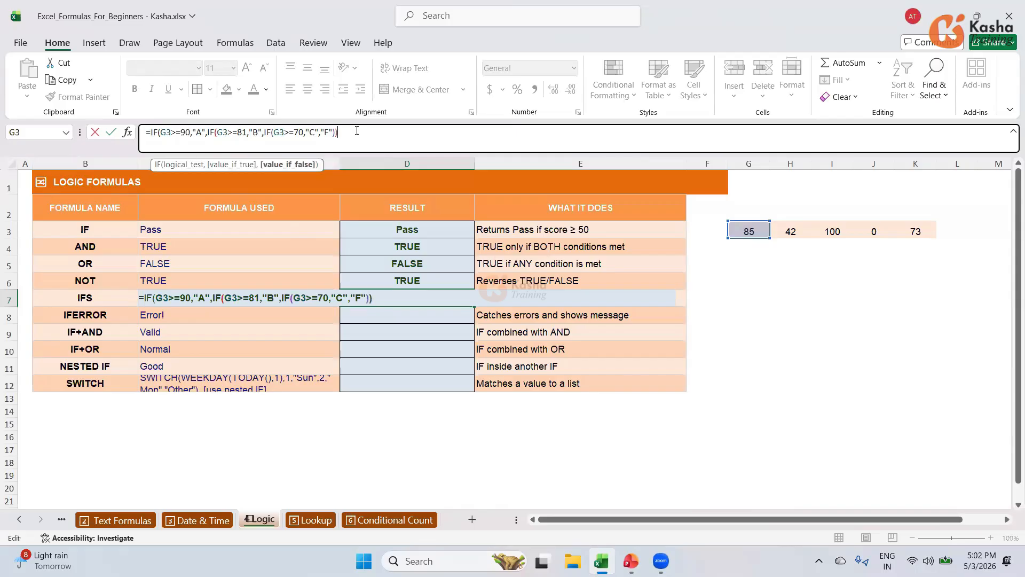
type(")")
key("Return")
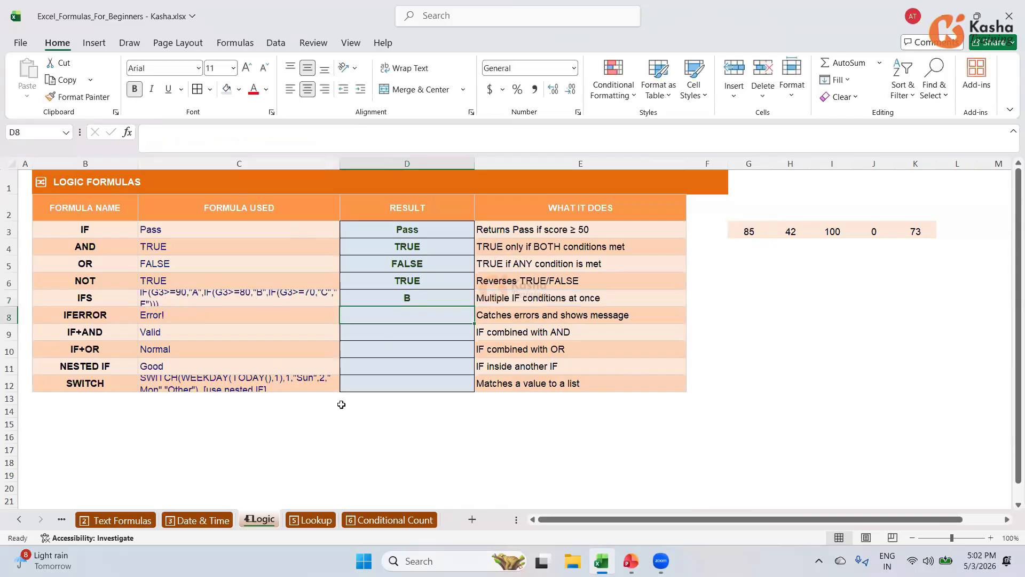
left_click(408, 296)
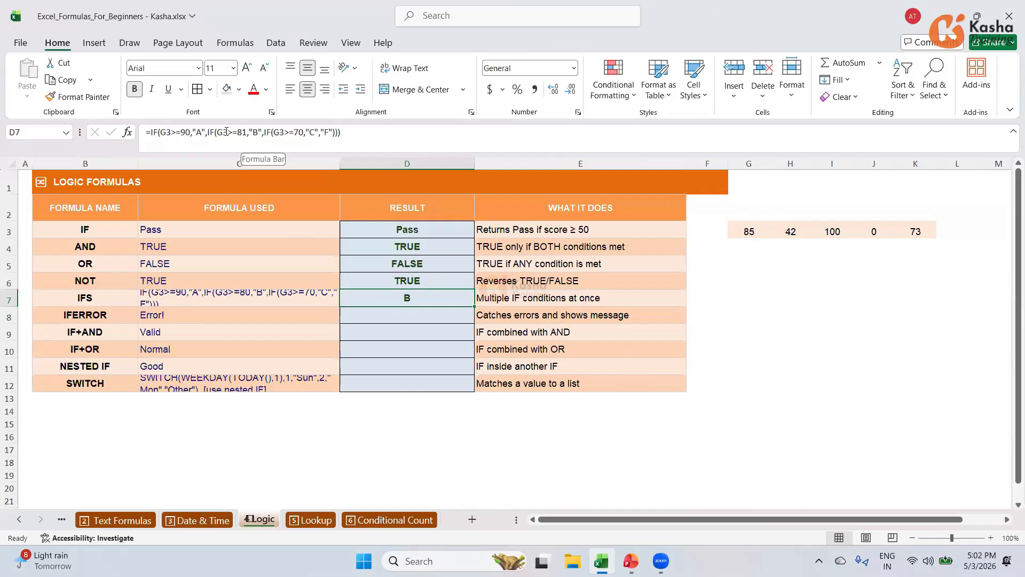
left_click(747, 233)
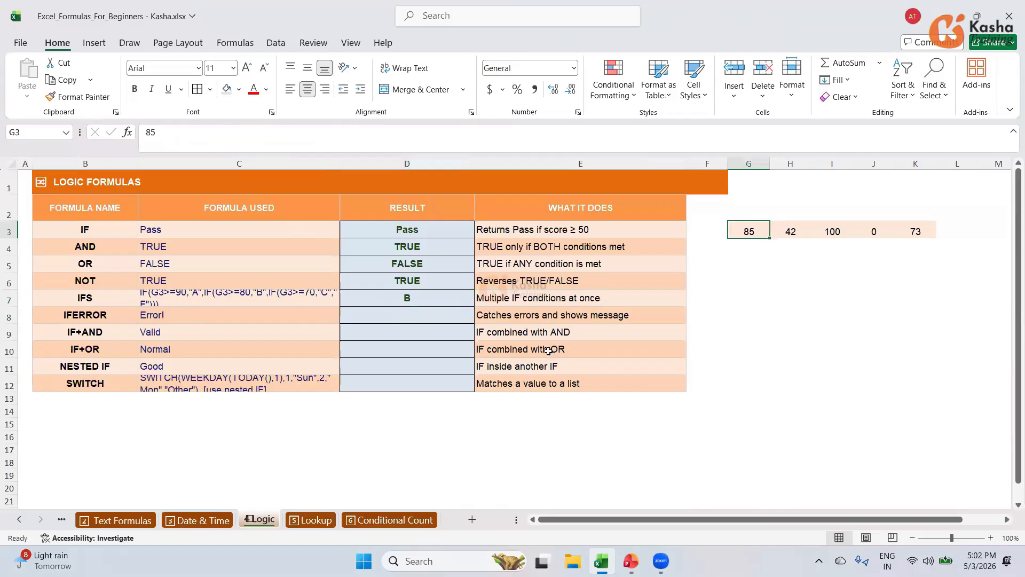
Enter the formula =IFERROR(10/0,"Error!") in the IFERROR row's result cell D8
left_click(399, 319)
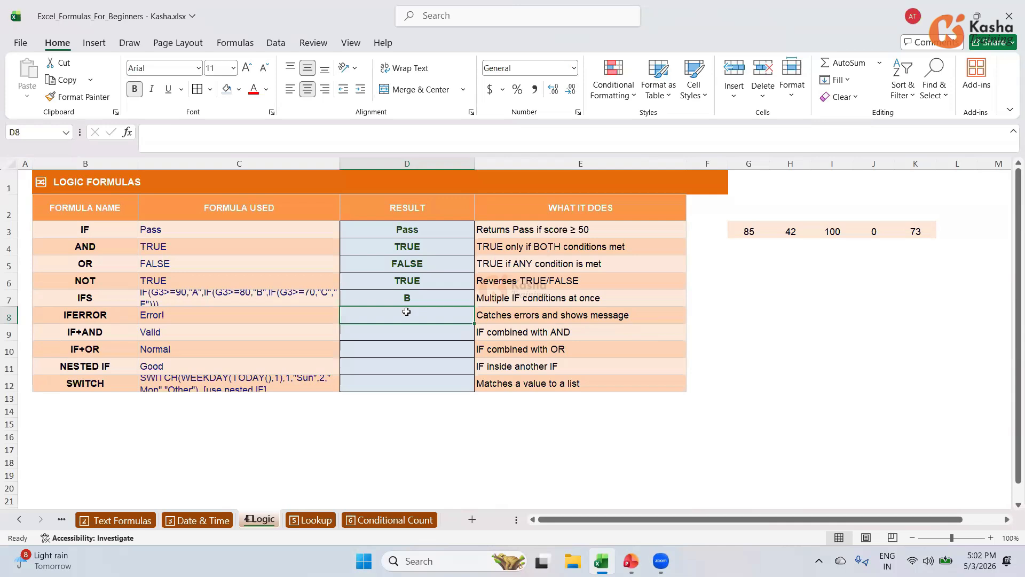
type("=")
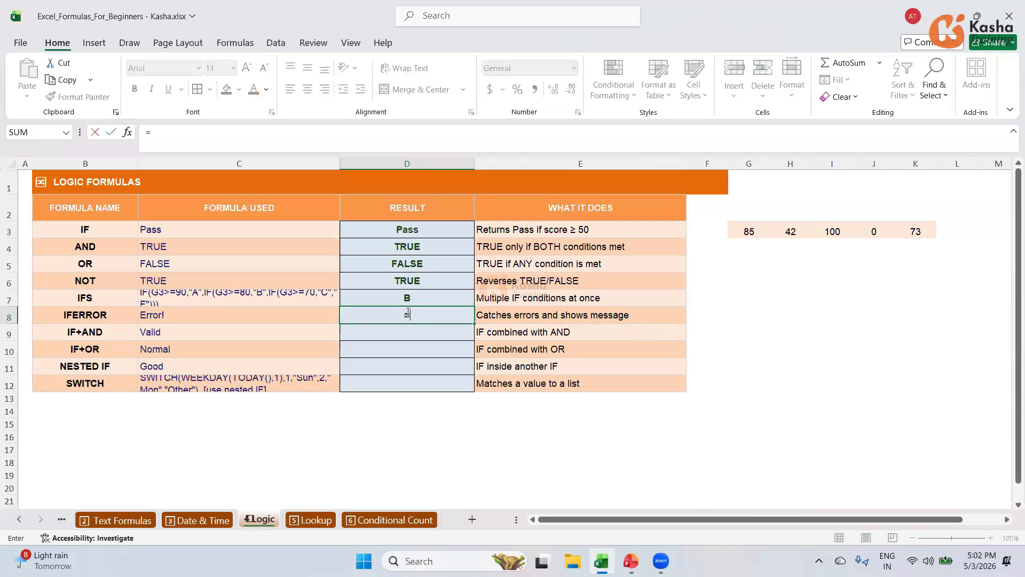
type("IF")
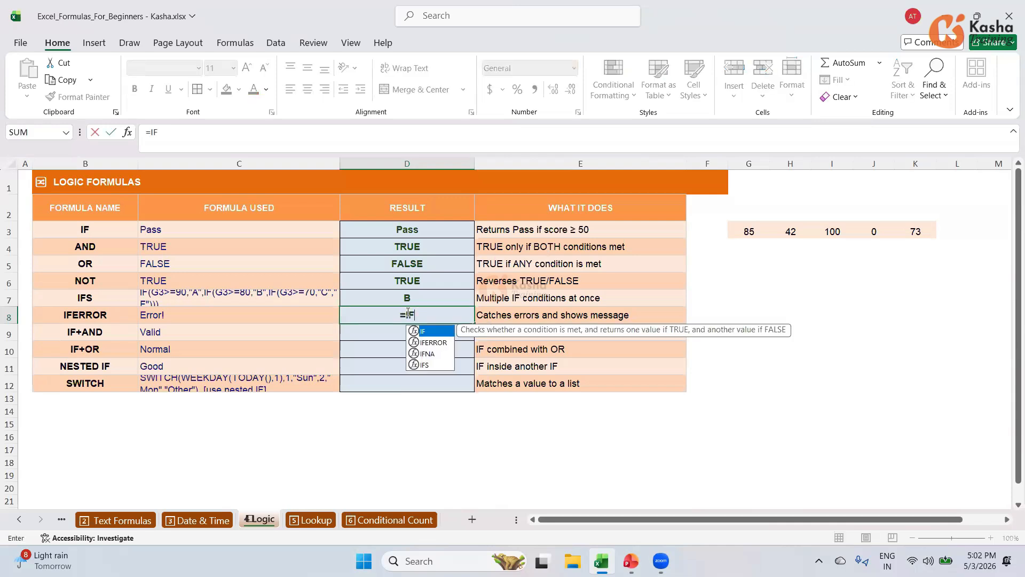
key("Down")
key("Tab")
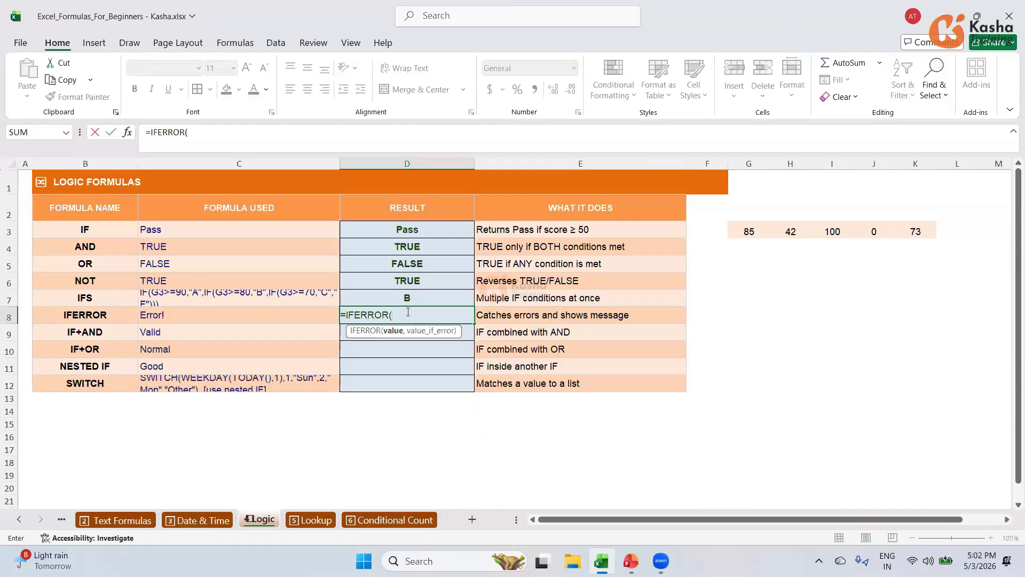
type("10/0")
type(",\"Error")
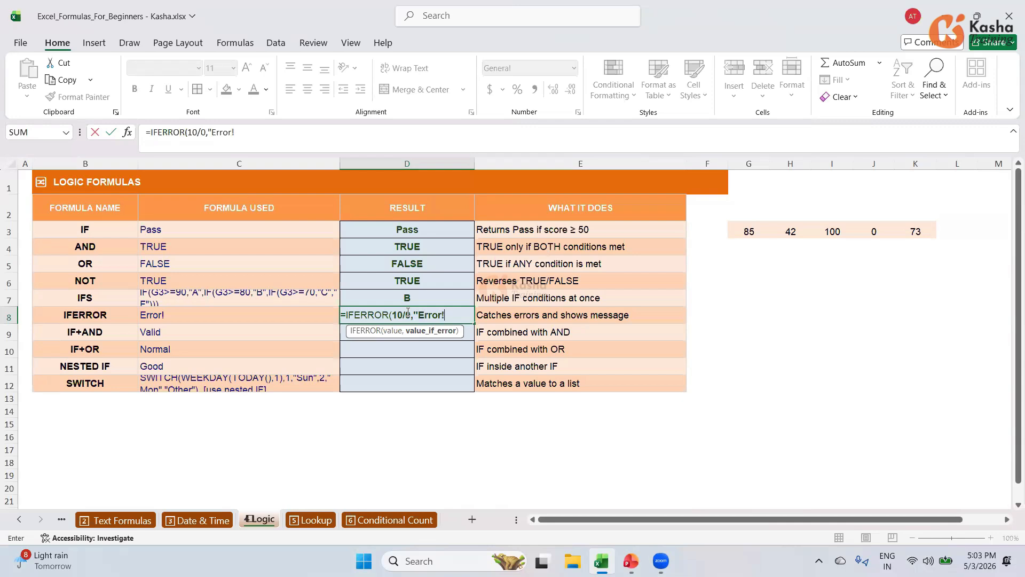
type("!\")")
key("Return")
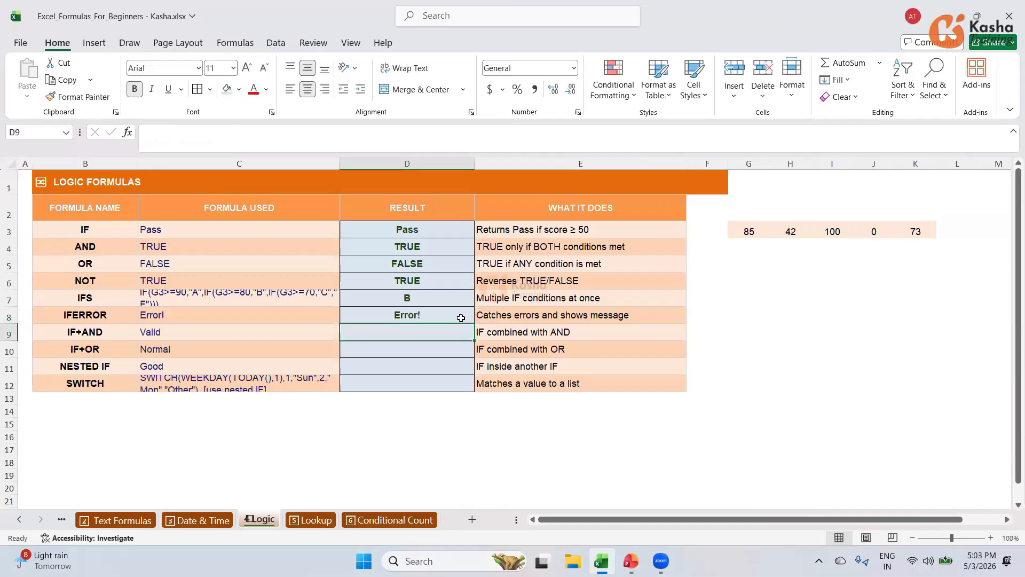
key("Up")
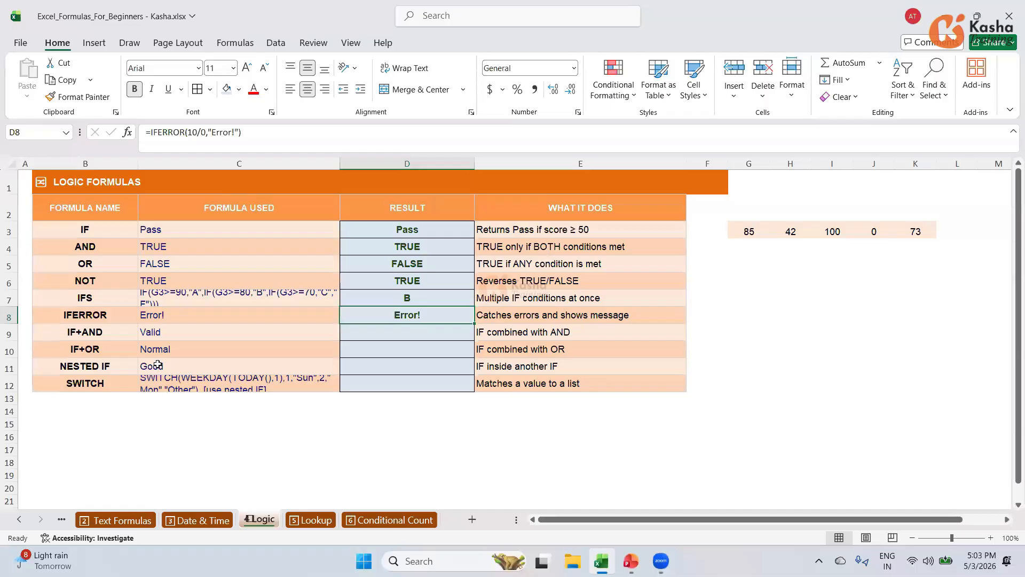
Begin the IF+AND row's formula in D9 with an IF whose test is AND(G3>=50,G3<=100)
left_click(431, 334)
type("=")
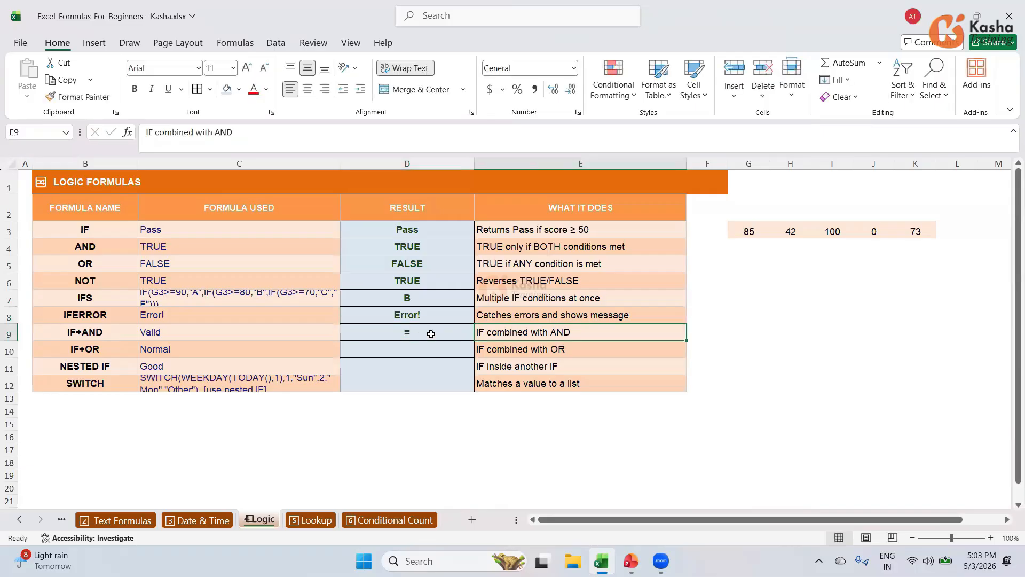
left_click(431, 333)
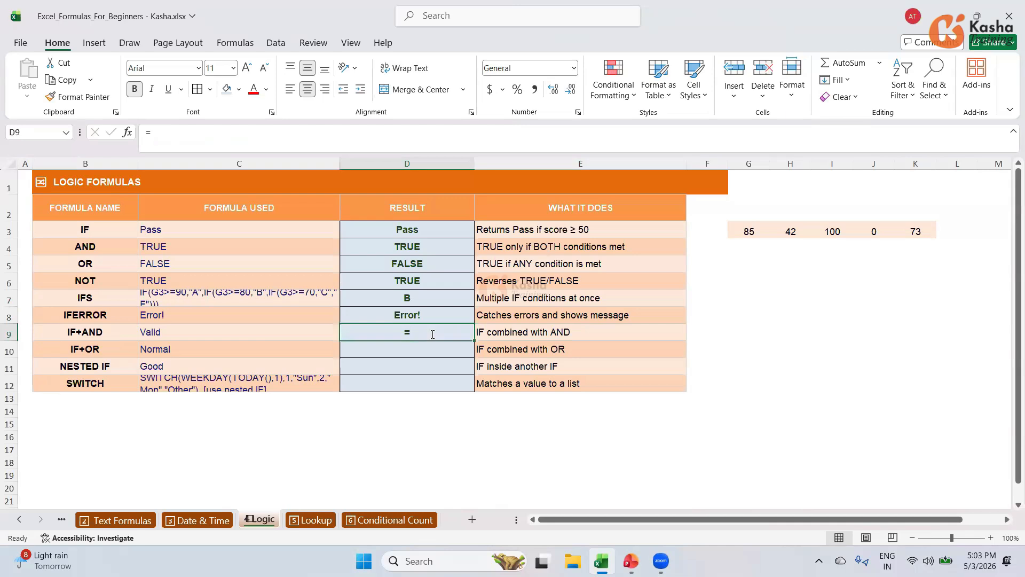
type("=IF")
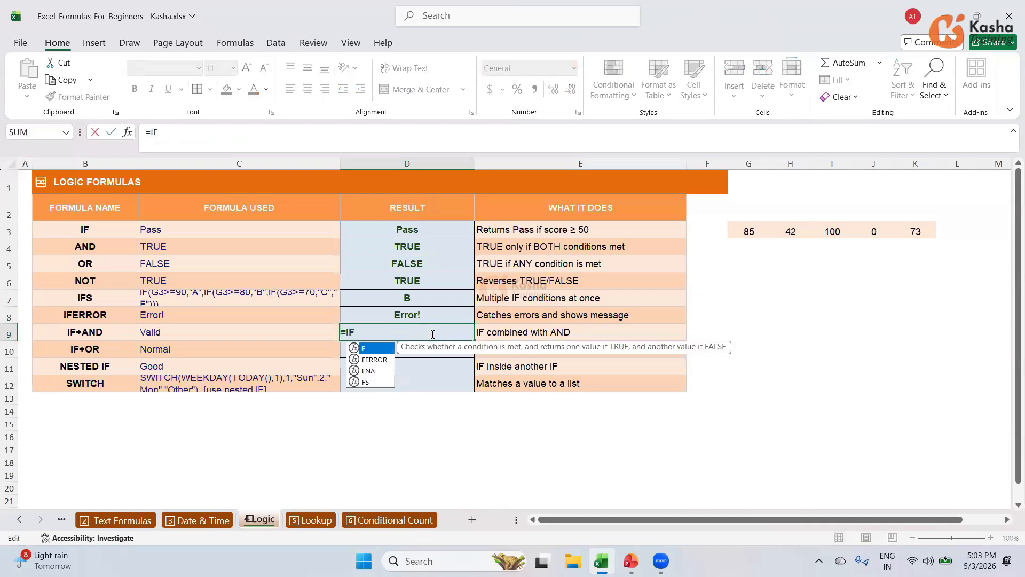
type("(")
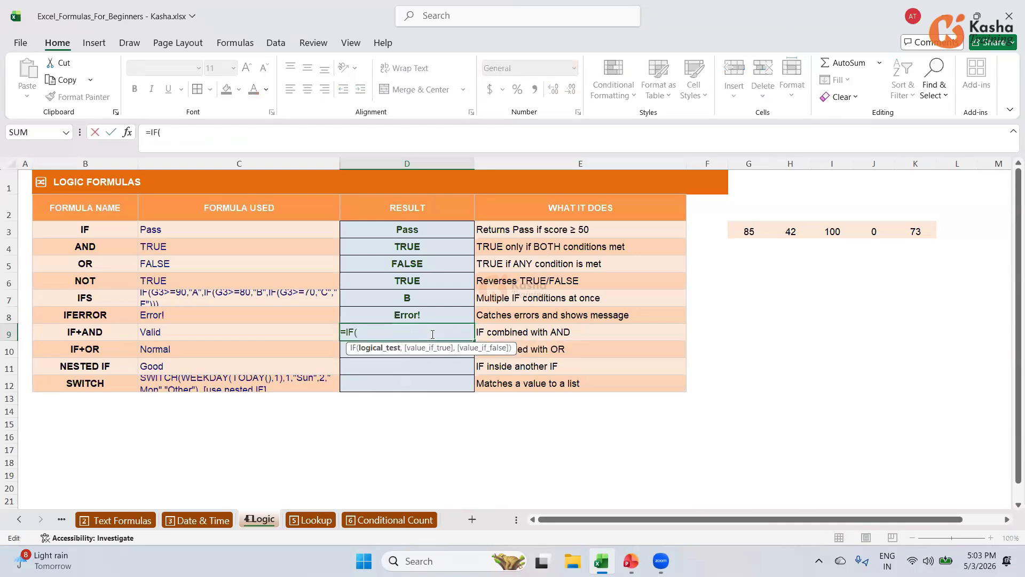
type("AND")
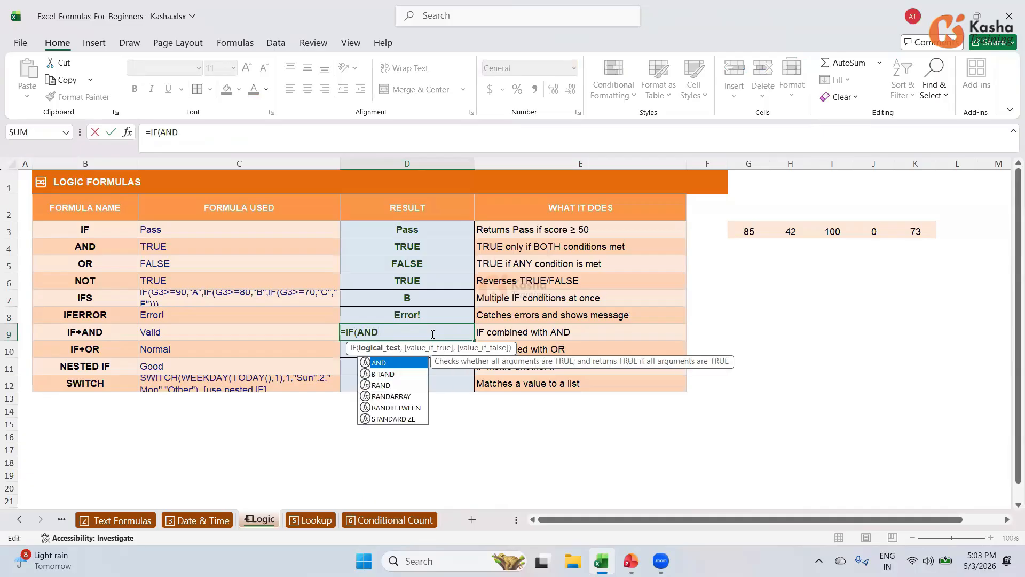
type("(")
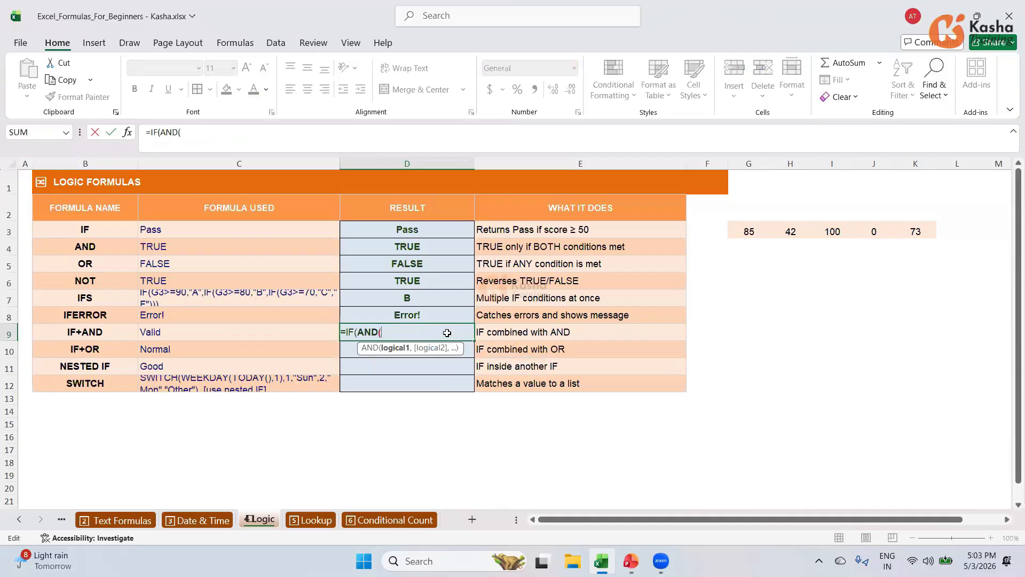
left_click(748, 231)
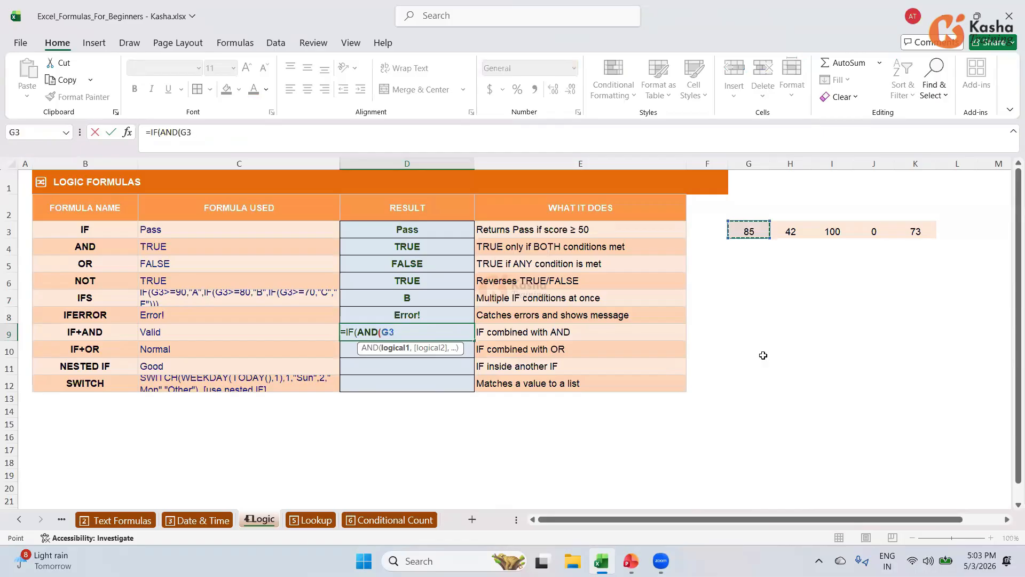
type(">=50,")
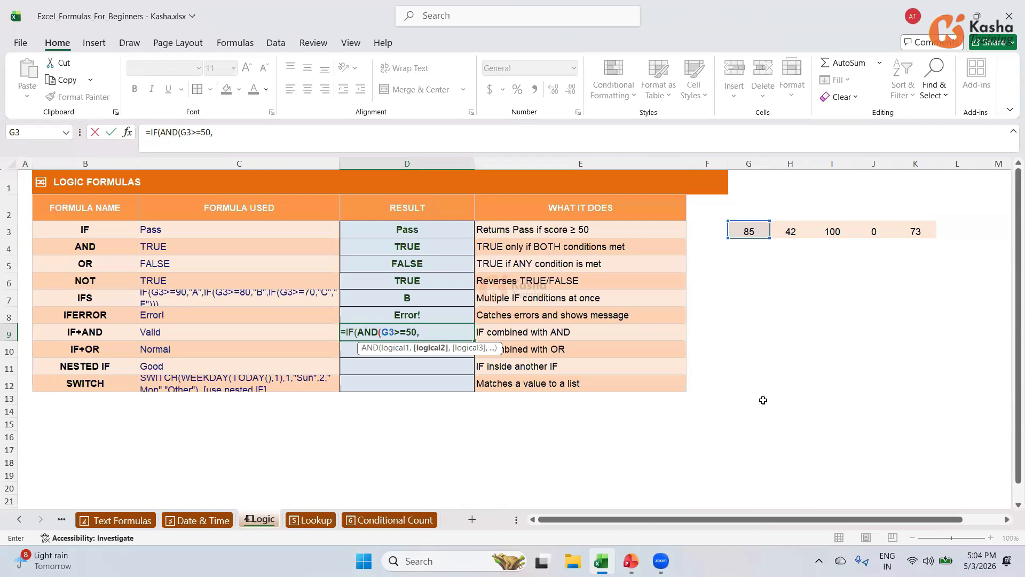
left_click(750, 231)
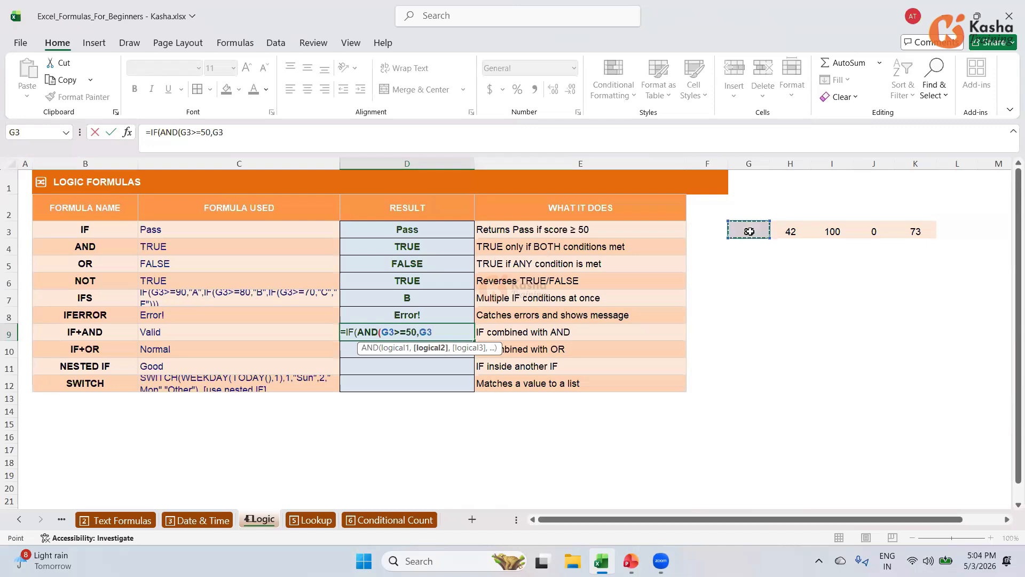
type("<=100)")
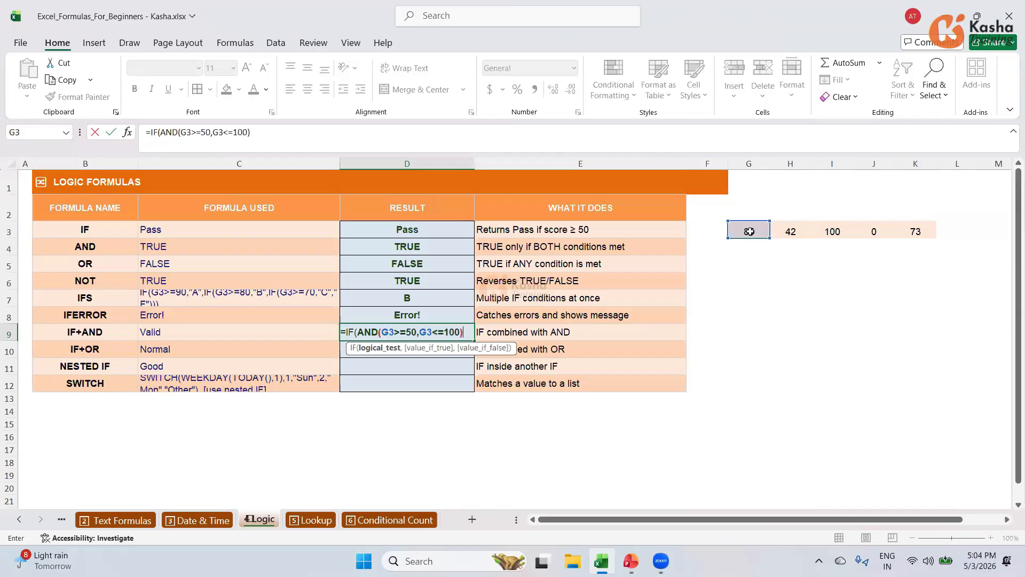
Complete the D9 formula so it returns "Valid" when both conditions are met and "Invalid" otherwise
type(",")
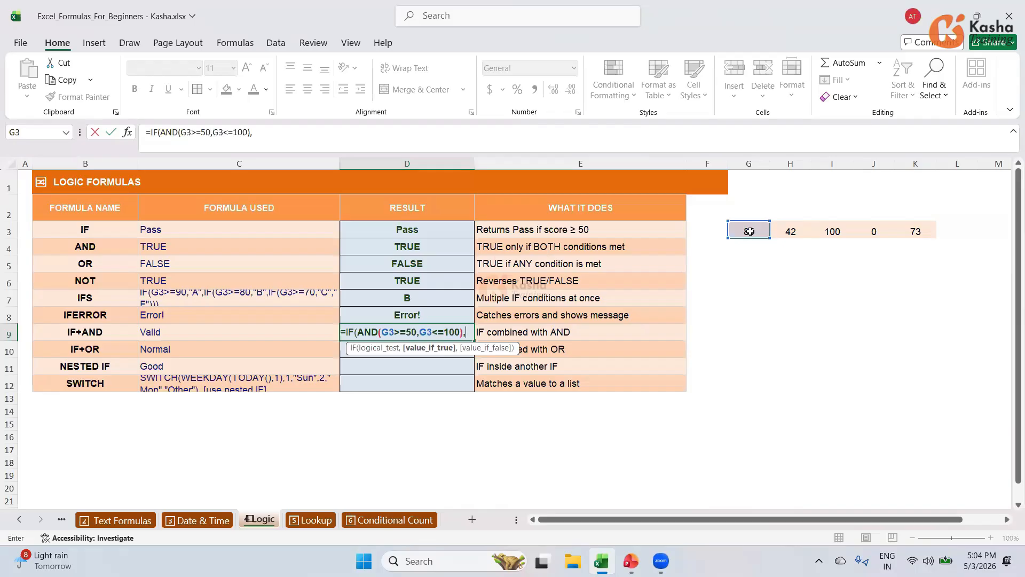
type("\"Val")
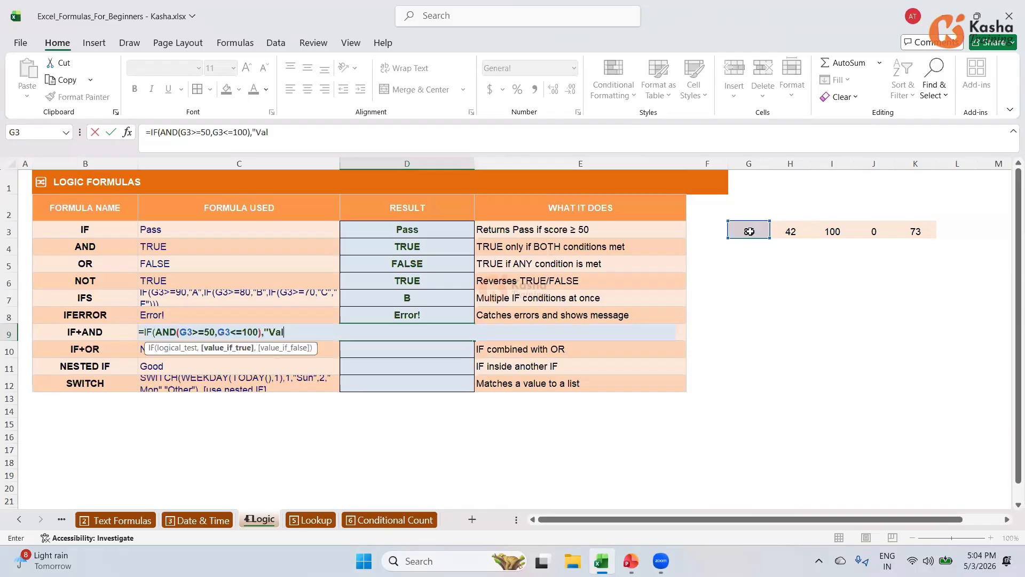
type("id\",")
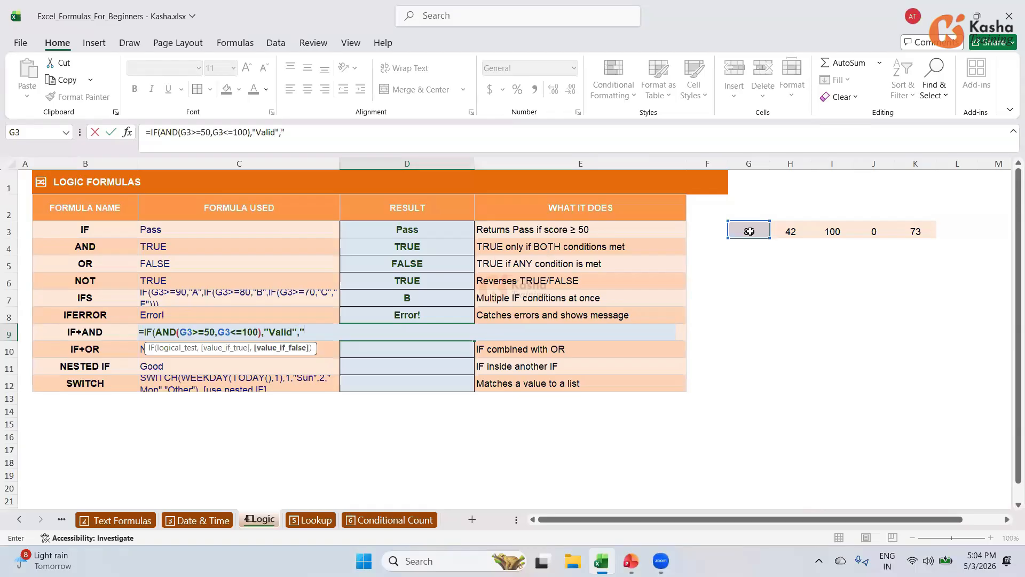
type("\"Invalid\")")
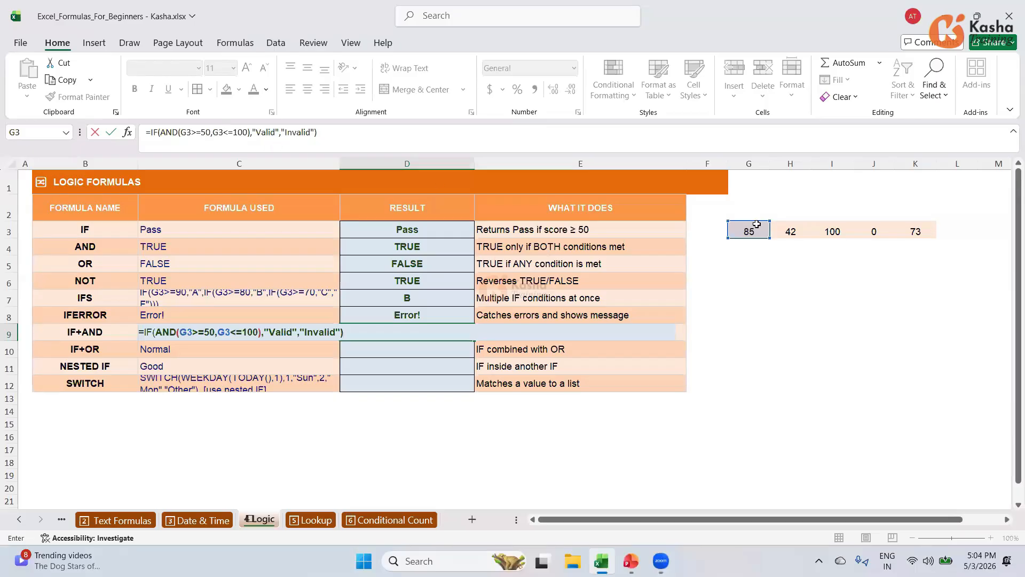
key("Return")
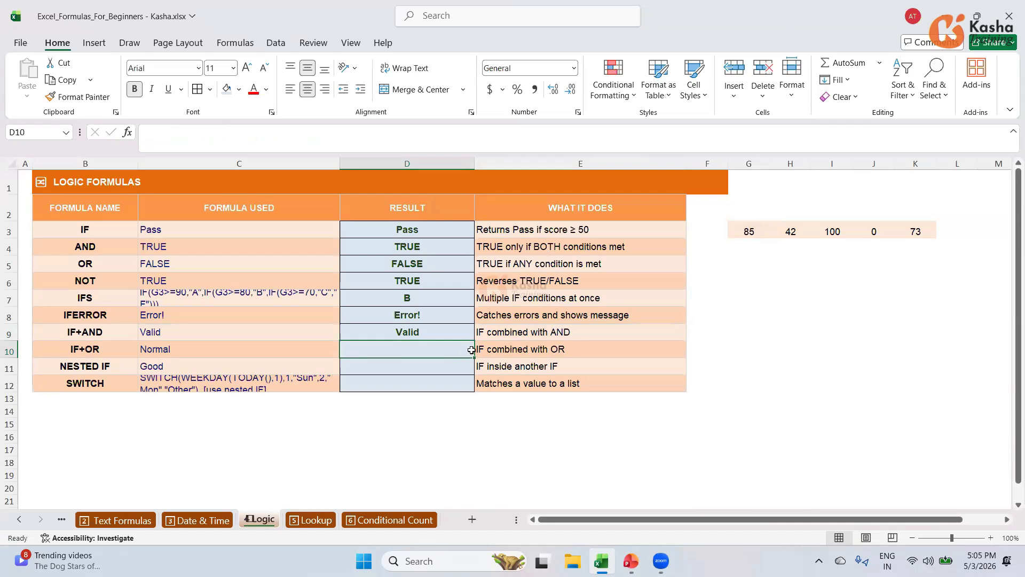
Begin the IF+OR row's formula in D10 with an IF whose test is OR(G3=0,G3=100)
type("=")
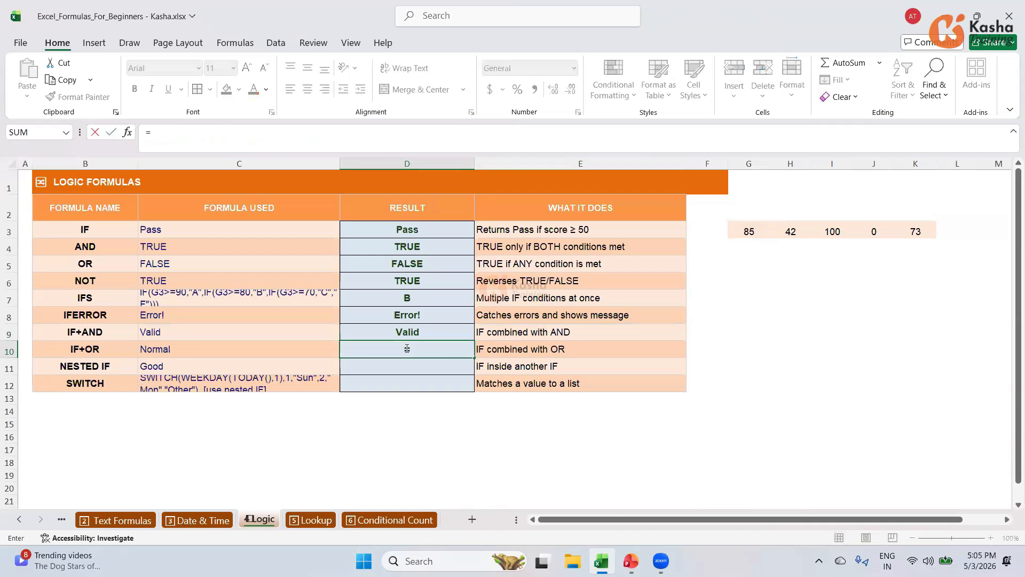
type("IF")
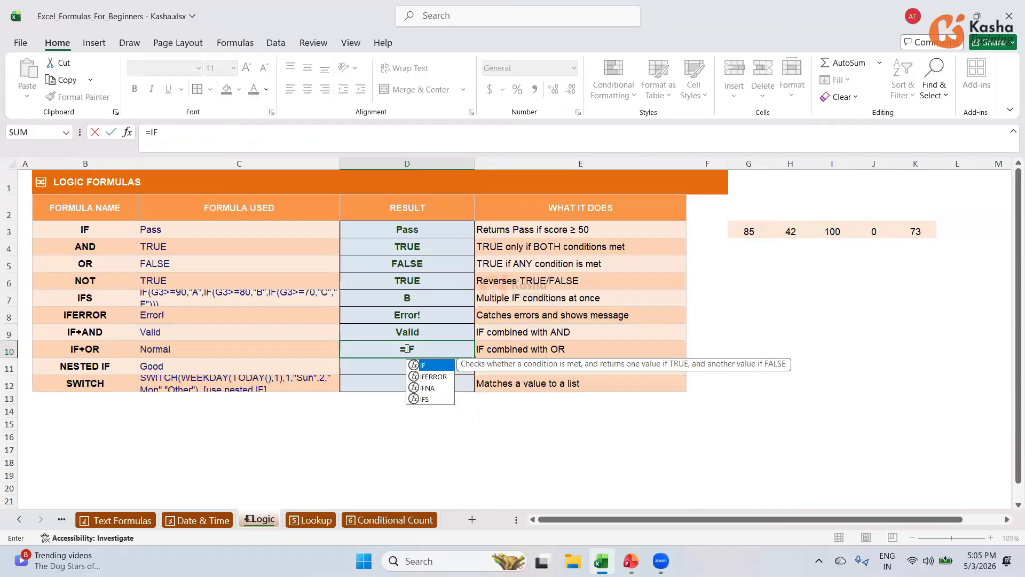
type("(")
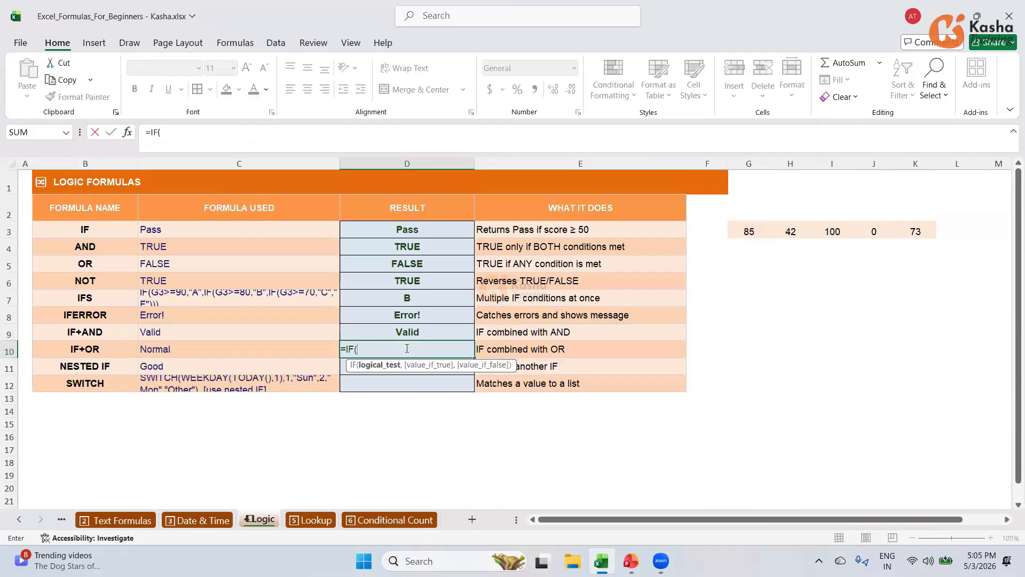
type("OR")
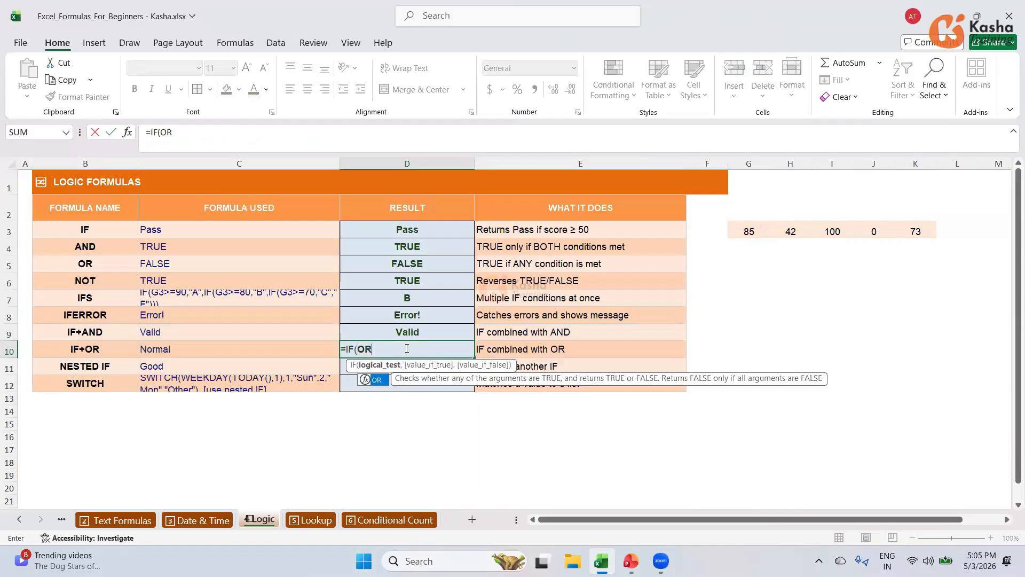
type("(")
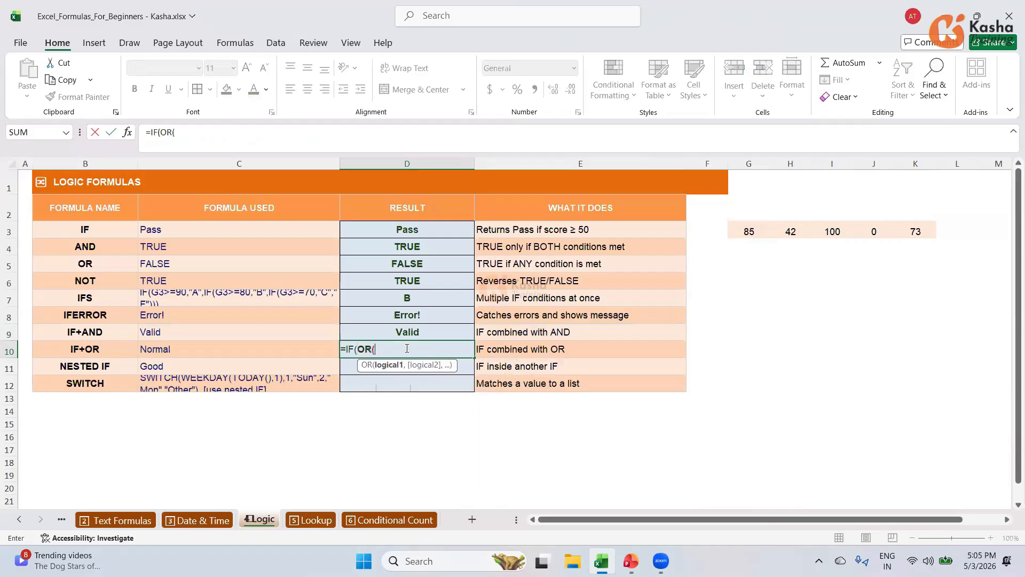
left_click(754, 232)
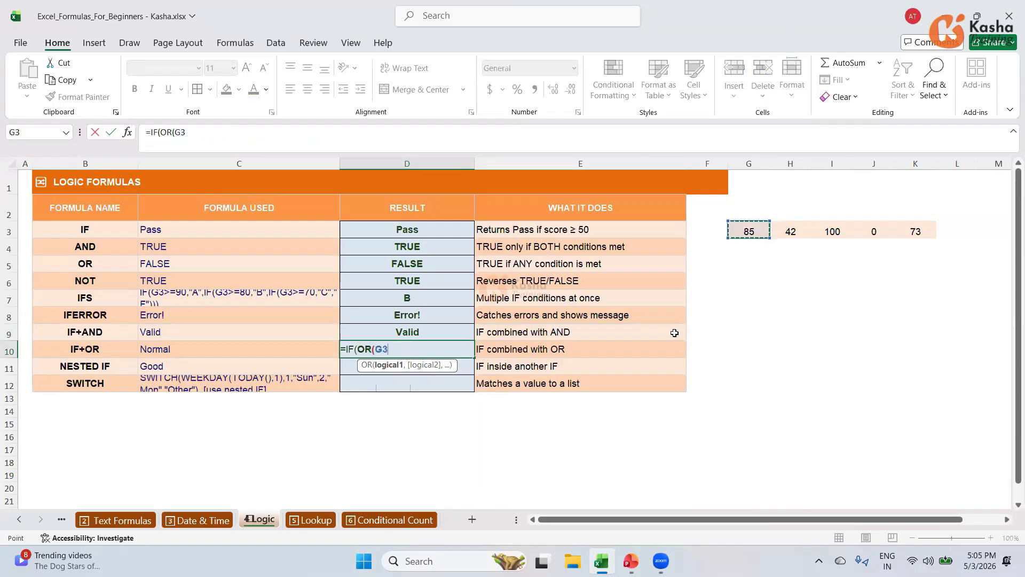
type("=0,")
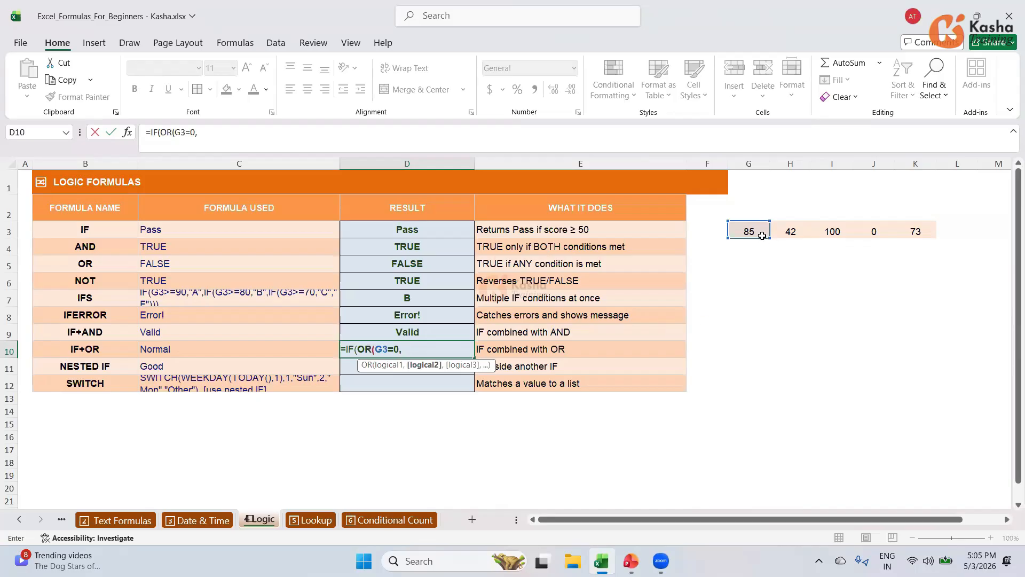
left_click(754, 231)
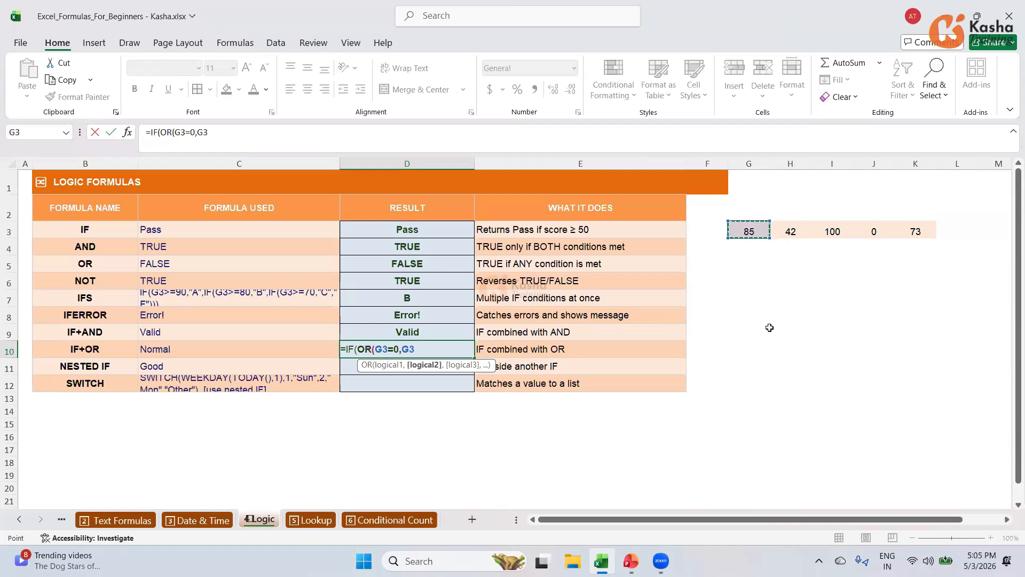
type("=100")
type(")")
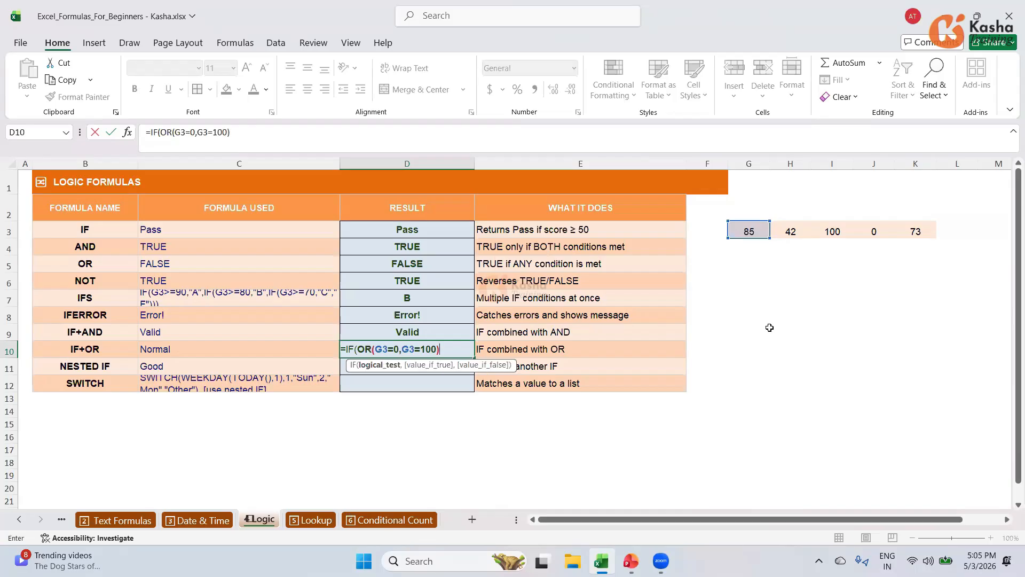
Complete the D10 formula so it returns "Extreme" when either condition is met and "Normal" otherwise
type(",\"")
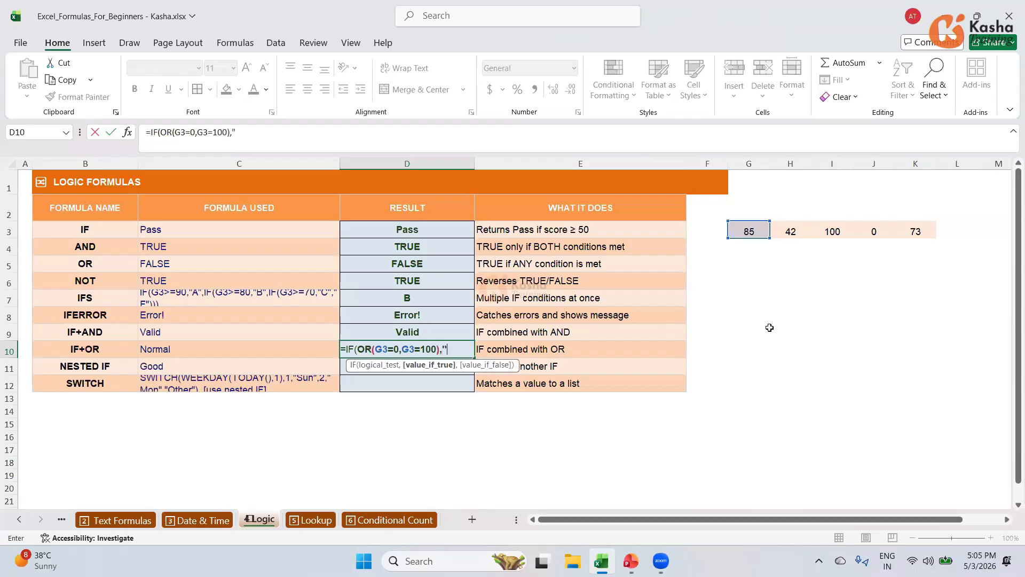
type("Extreme")
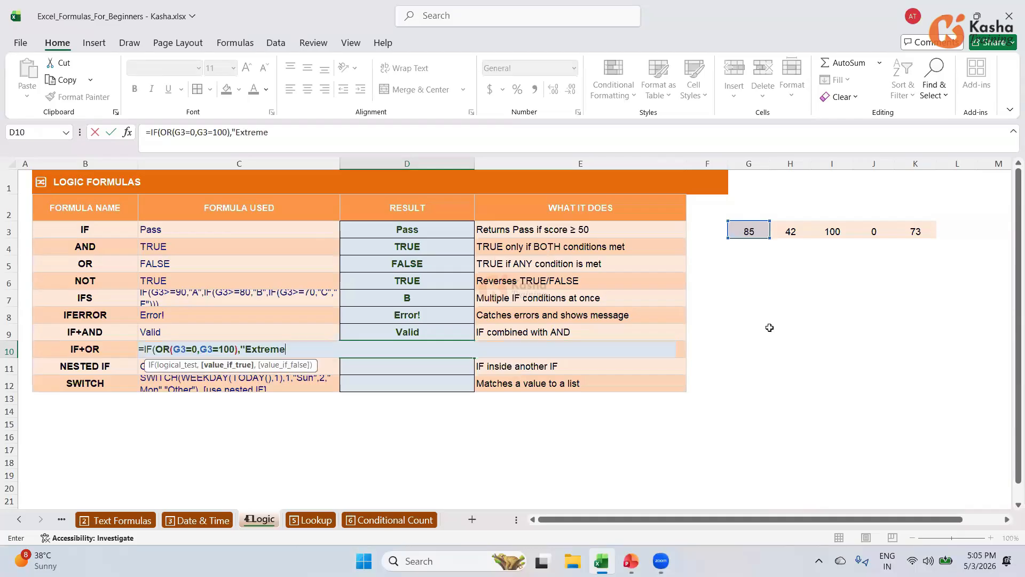
type("\",\"N")
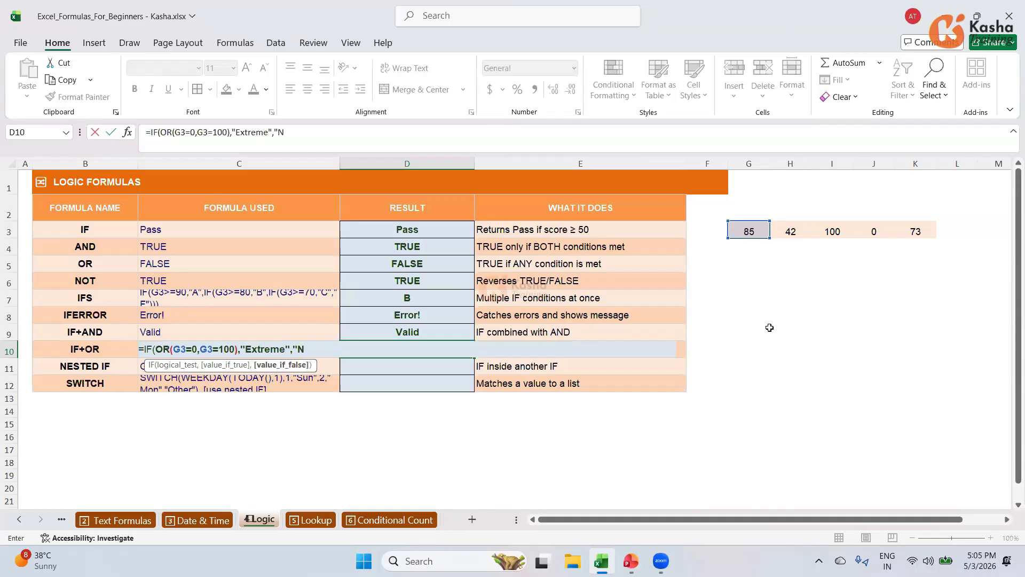
type("ormal\")")
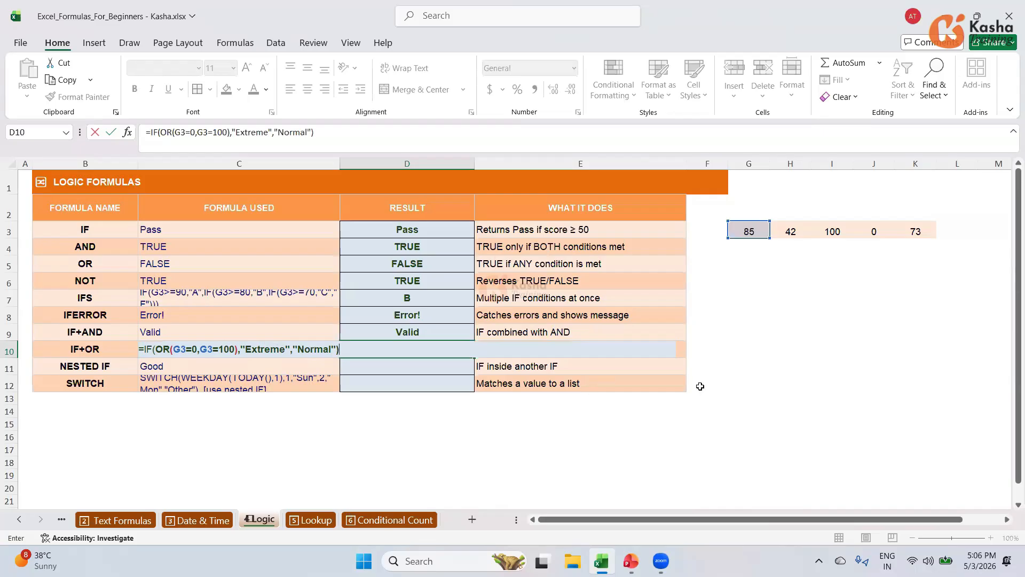
key("Return")
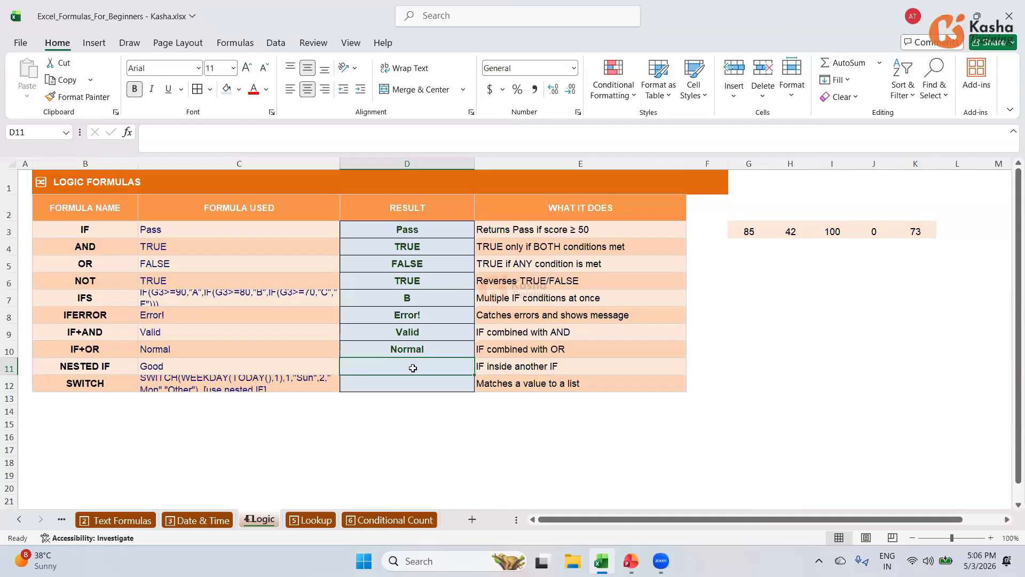
Begin the NESTED IF row's formula in D11 with an IF that returns "Excellent" when G3>=90
type("=")
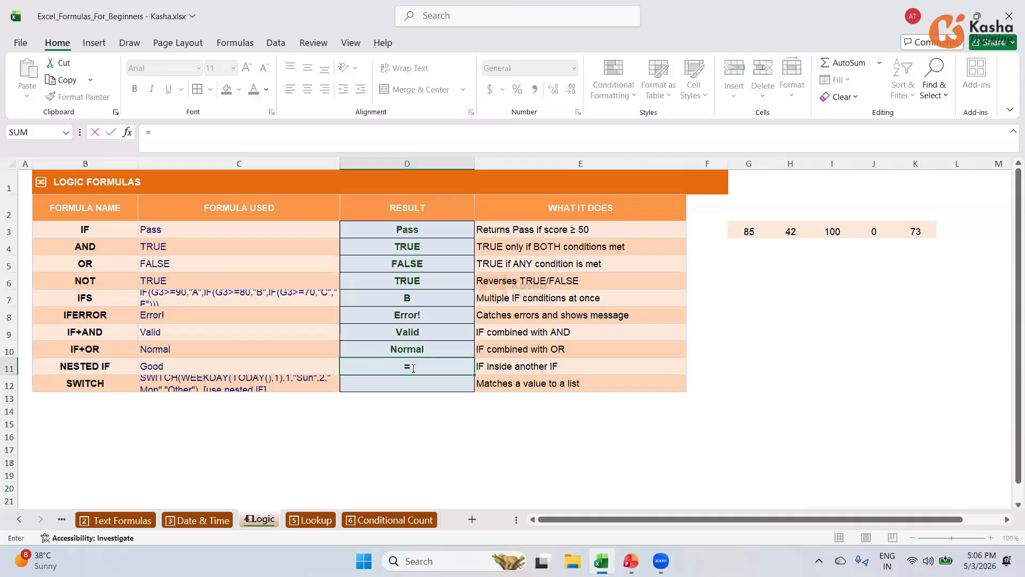
type("IF")
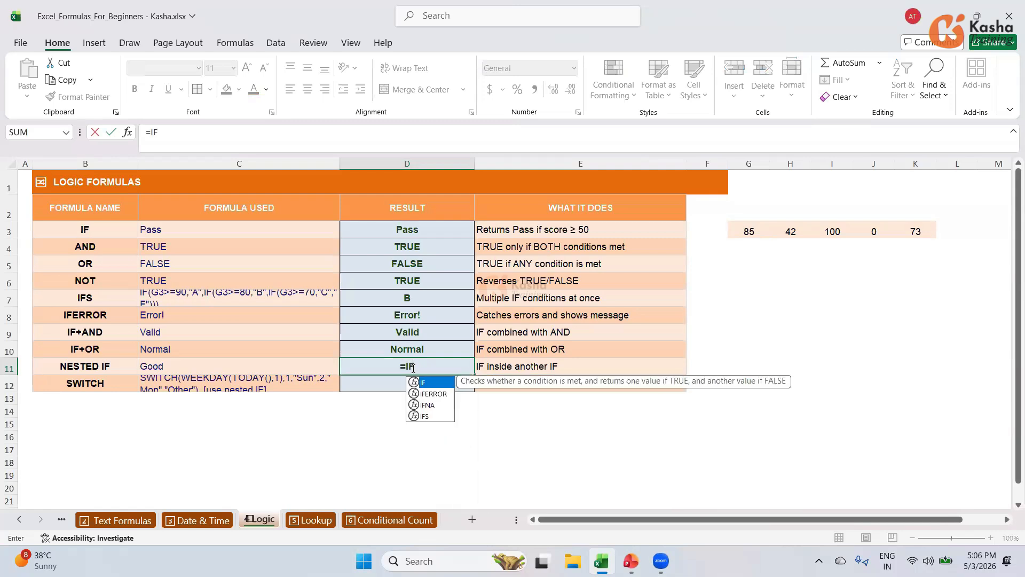
type("(")
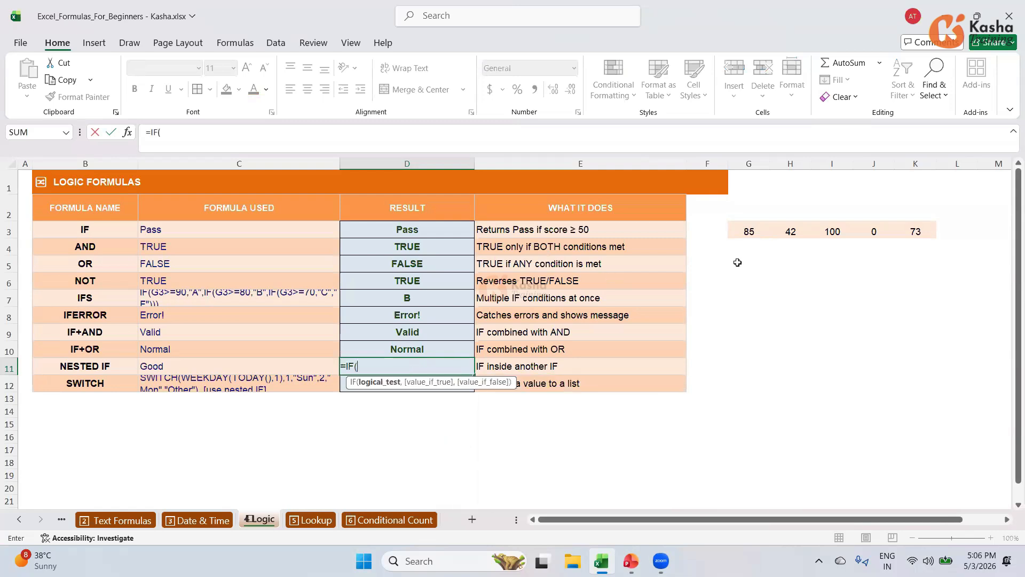
left_click(749, 231)
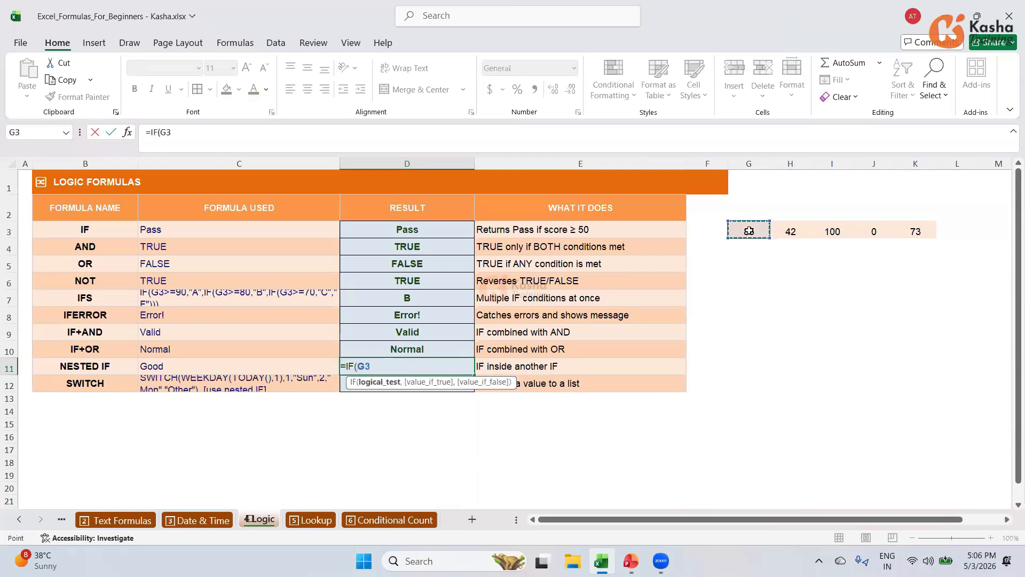
type(">=90,")
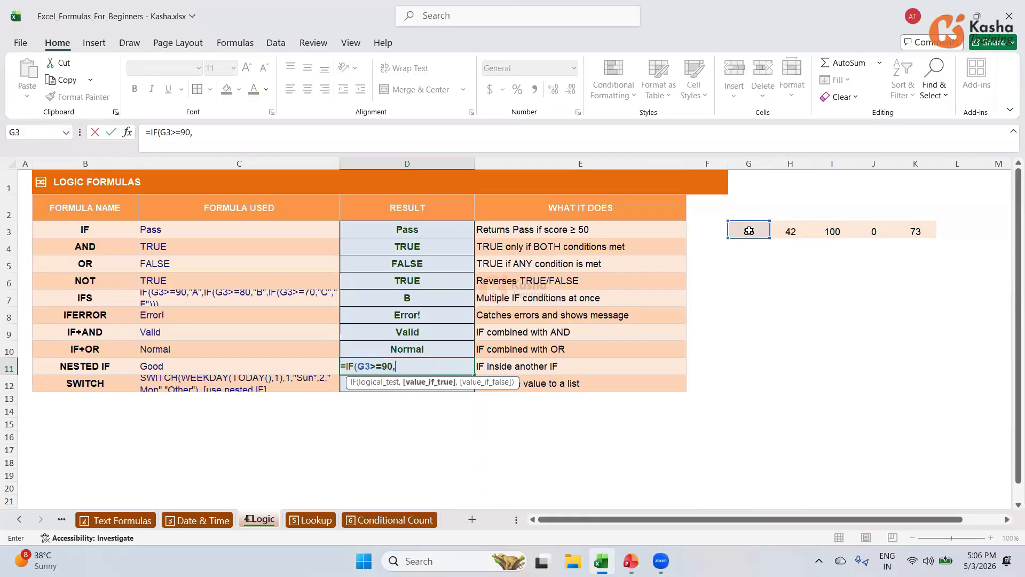
type("\"Excellent")
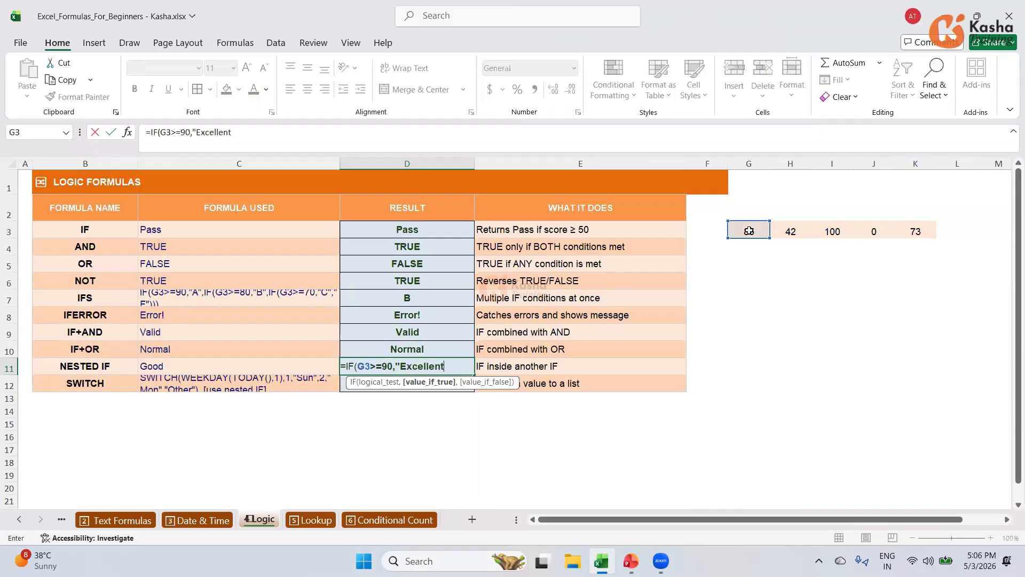
type("\",")
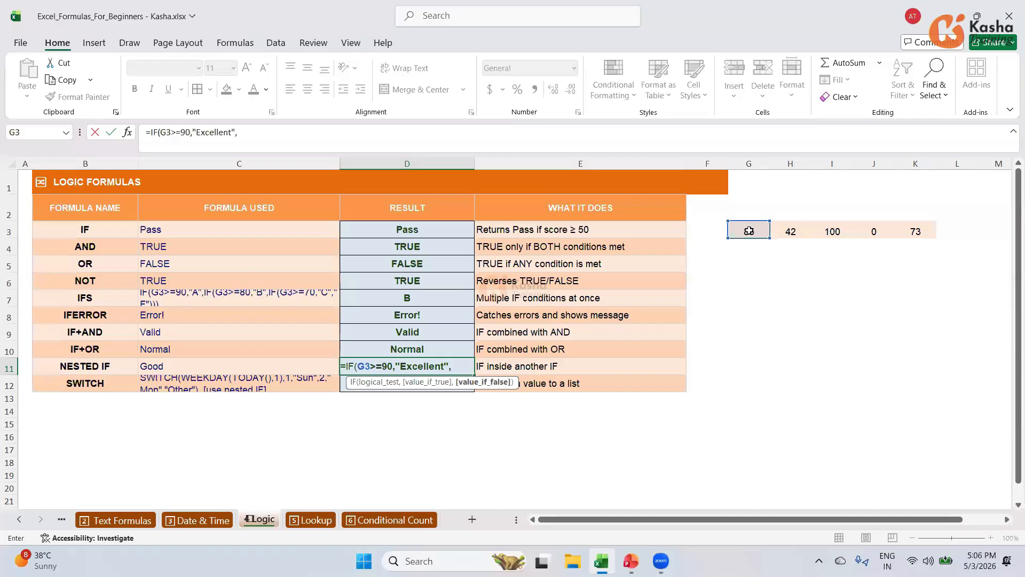
Add a second IF as the false branch of the D11 formula, testing G3>=70
type("IF")
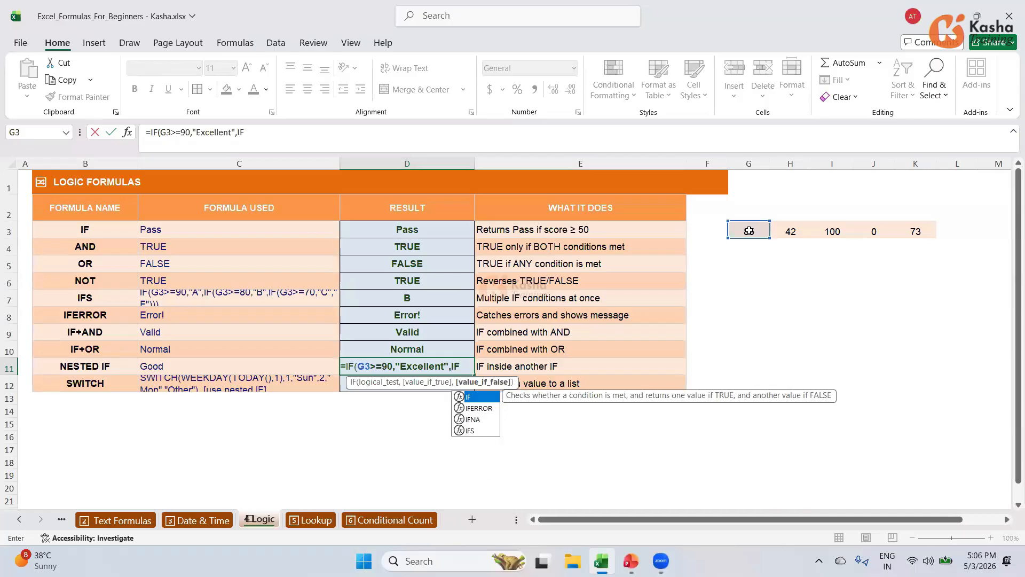
type("(")
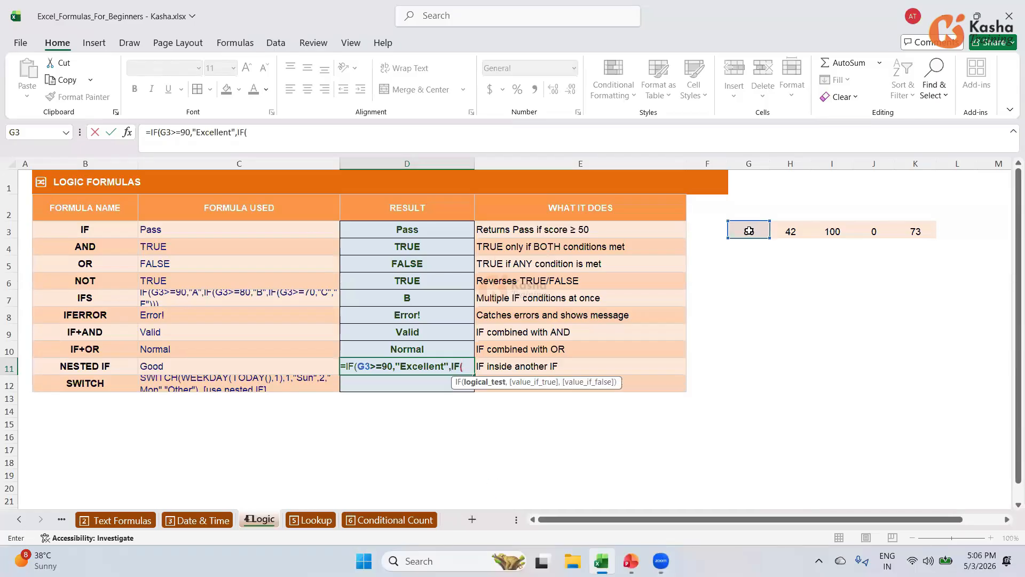
left_click(749, 230)
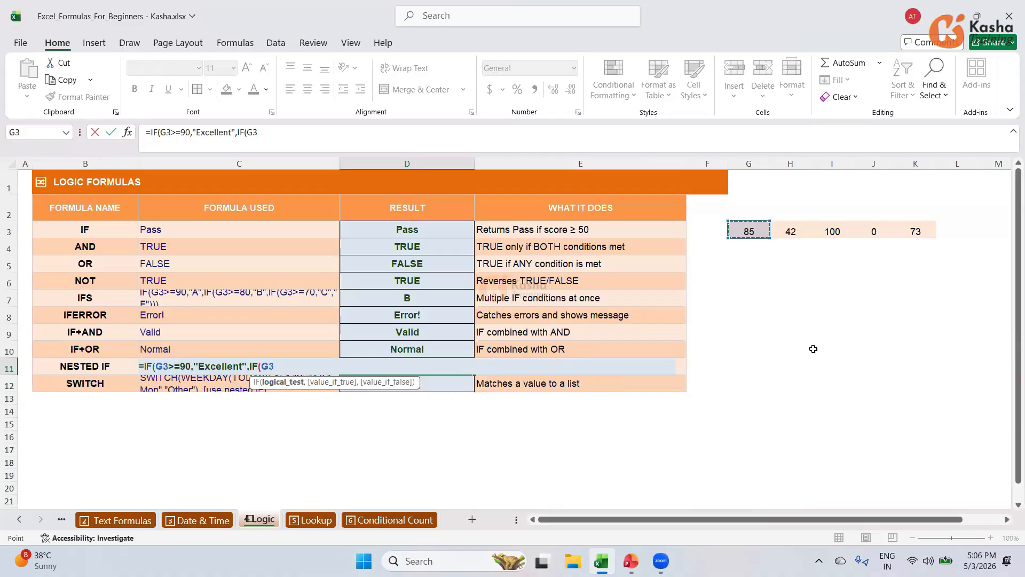
type("=70")
left_click(257, 131)
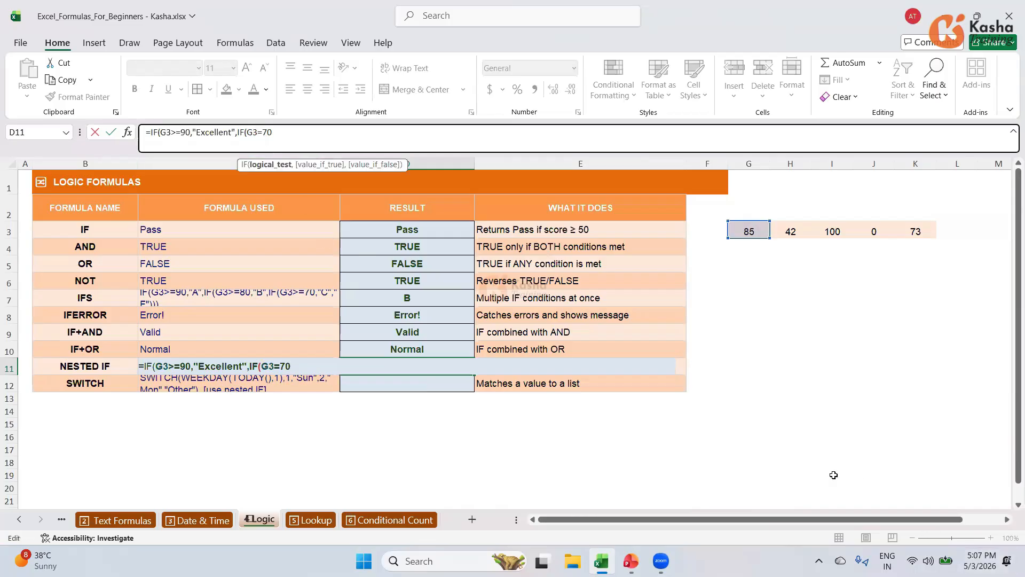
type(">")
Complete the D11 formula so the inner IF returns "Good" when its test is met and "Poor" otherwise, and reselect the cell
type(",")
type("\"G")
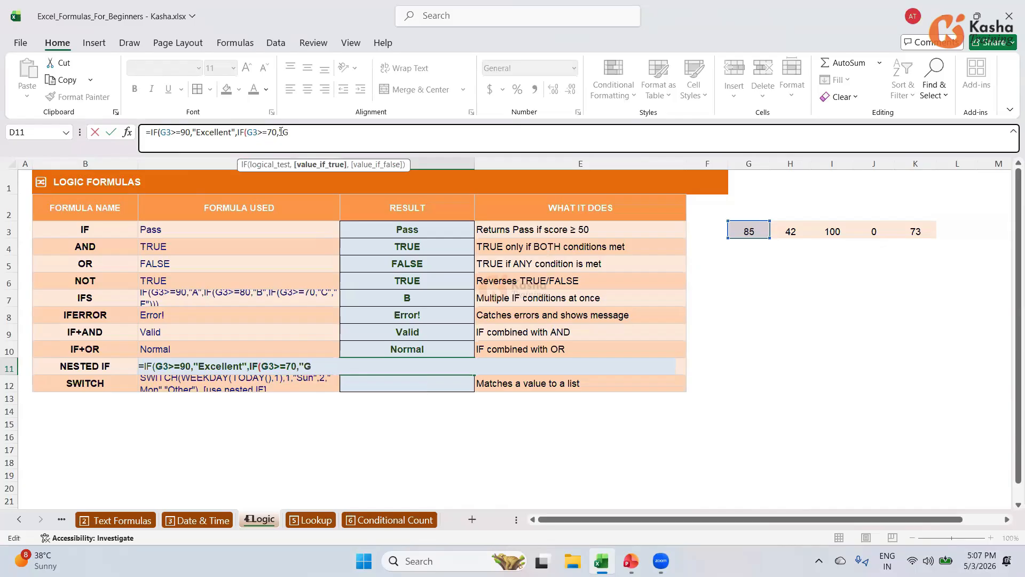
type("ood\",")
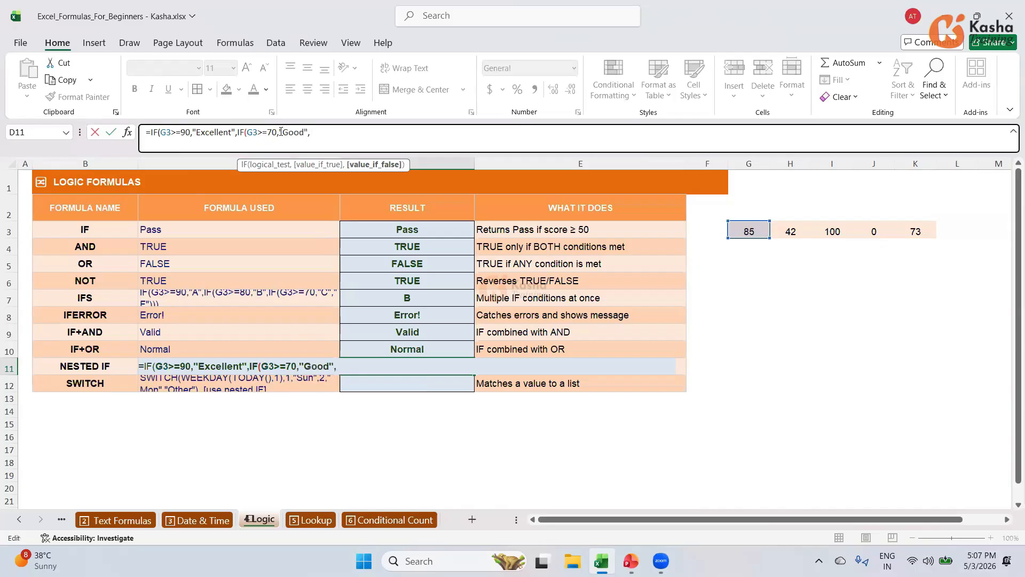
type("\"Poor\")")
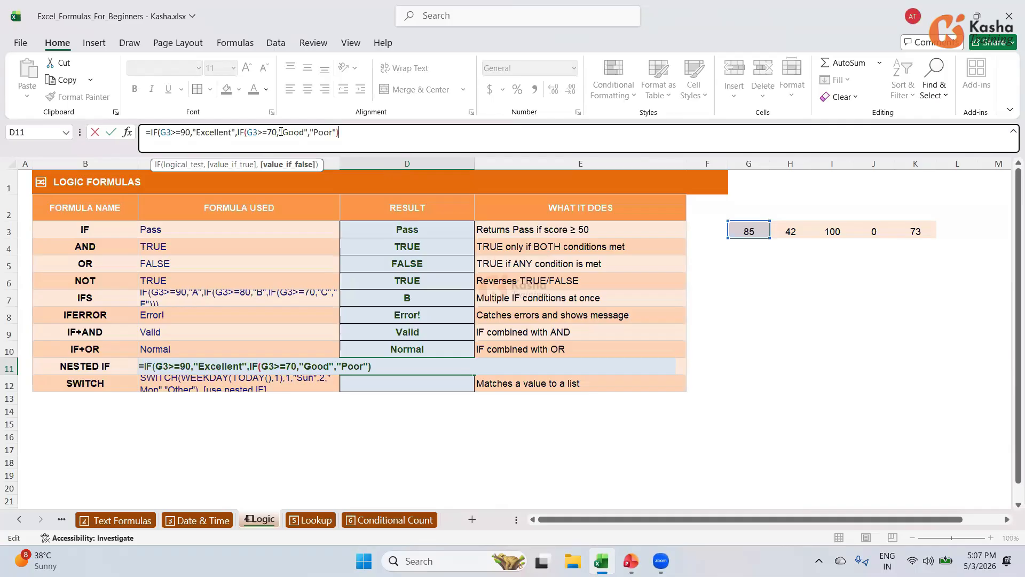
type(")")
key("Return")
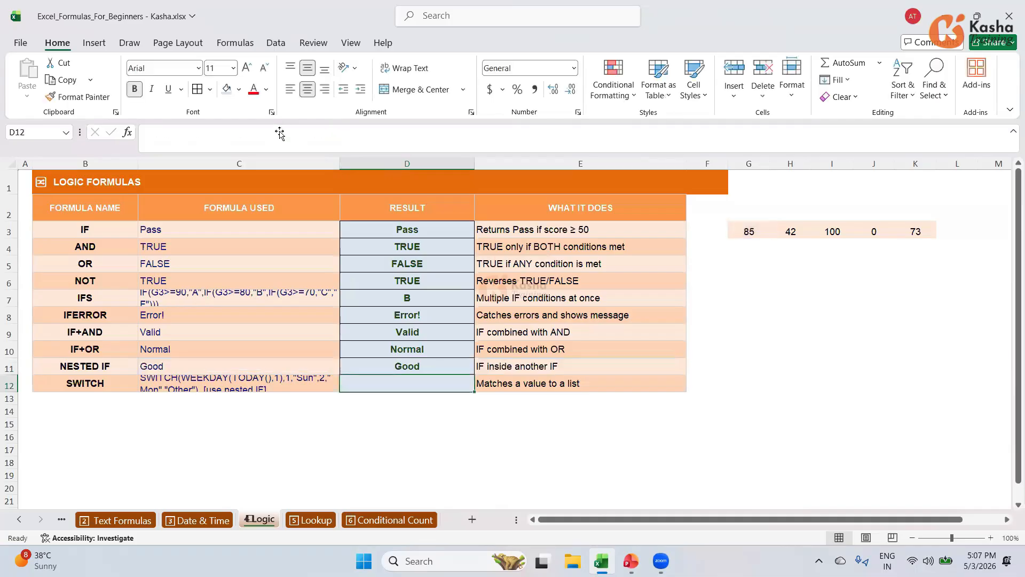
key("Up")
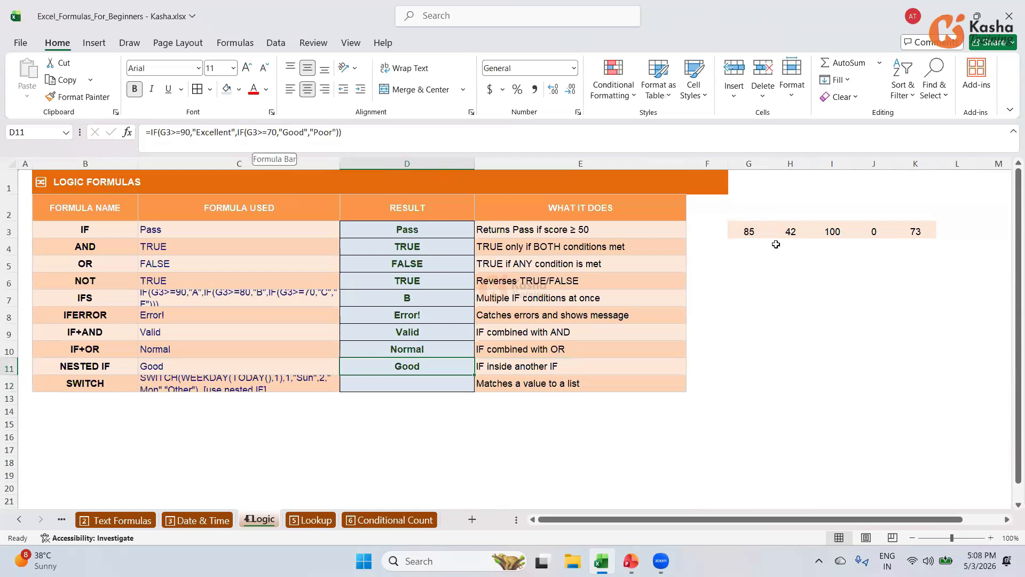
Begin the SWITCH row's formula in D12 with an IF whose test is WEEKDAY(TODAY(),1)=1
left_click(409, 386)
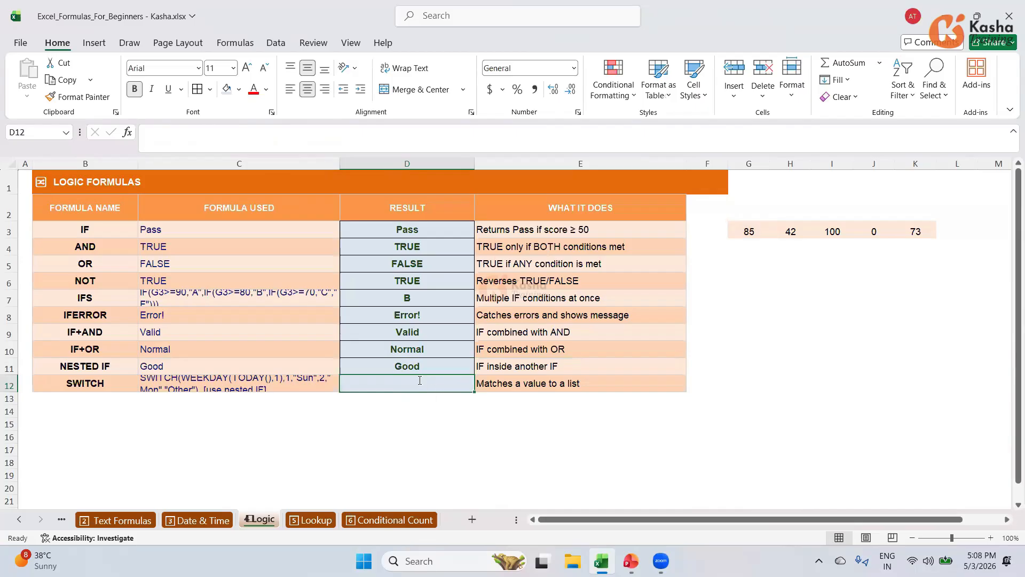
type("=IF")
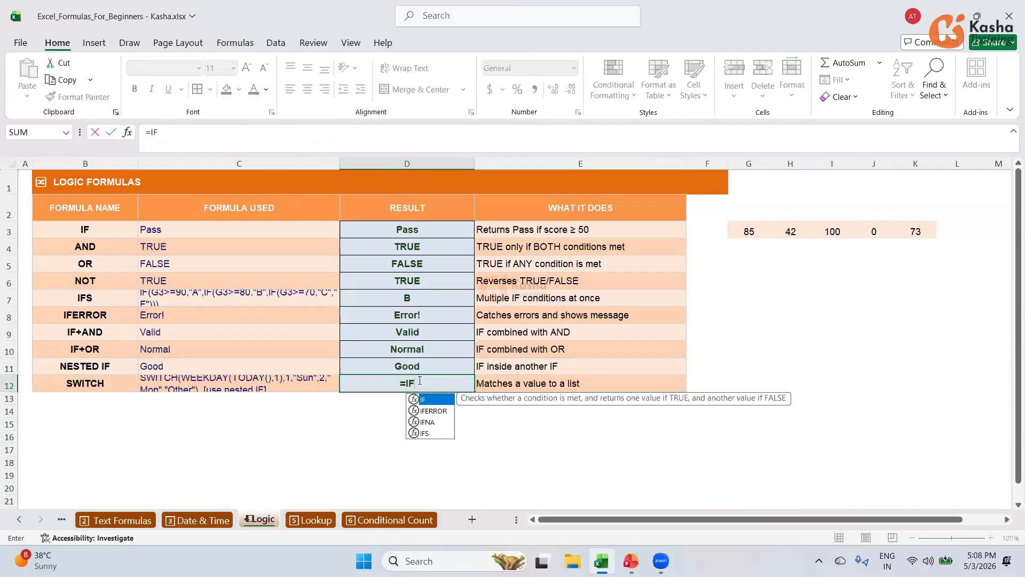
type("(")
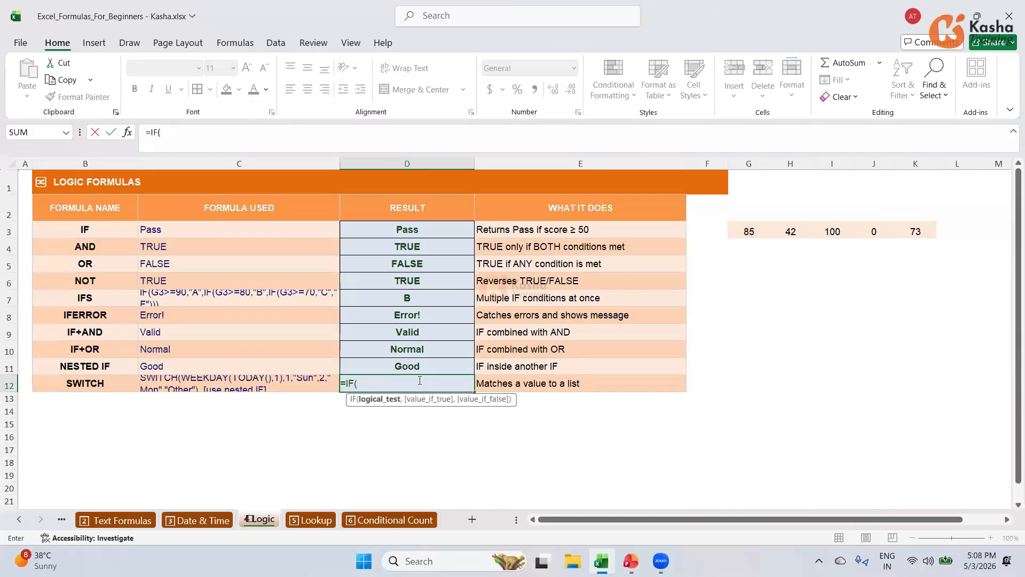
type("WEEK")
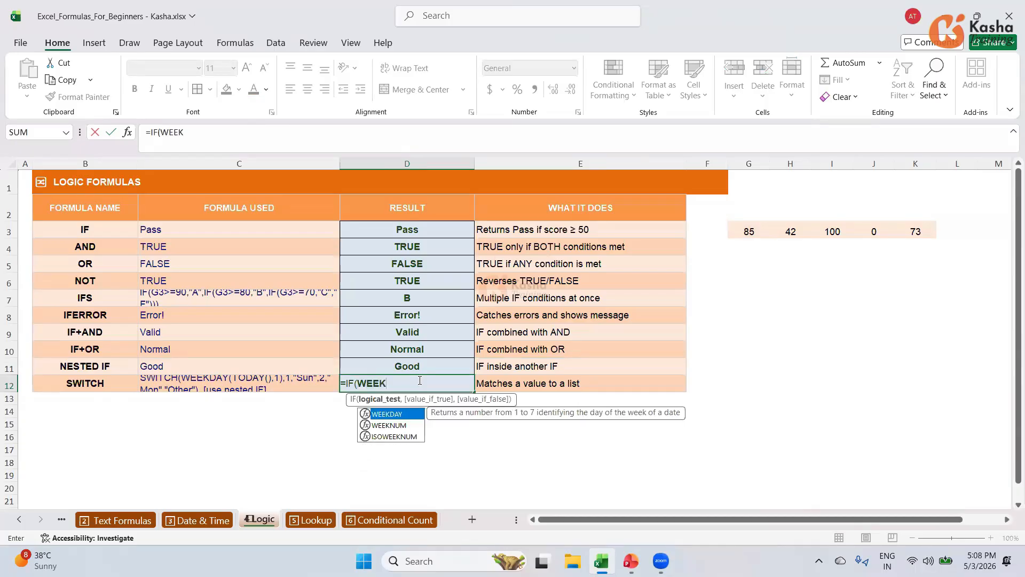
key("Tab")
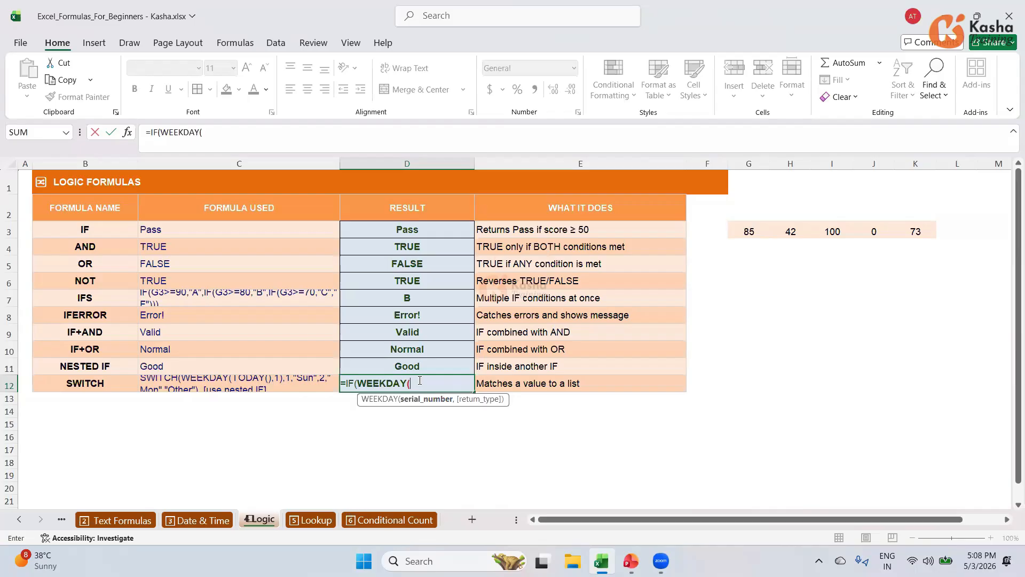
type("TODAY")
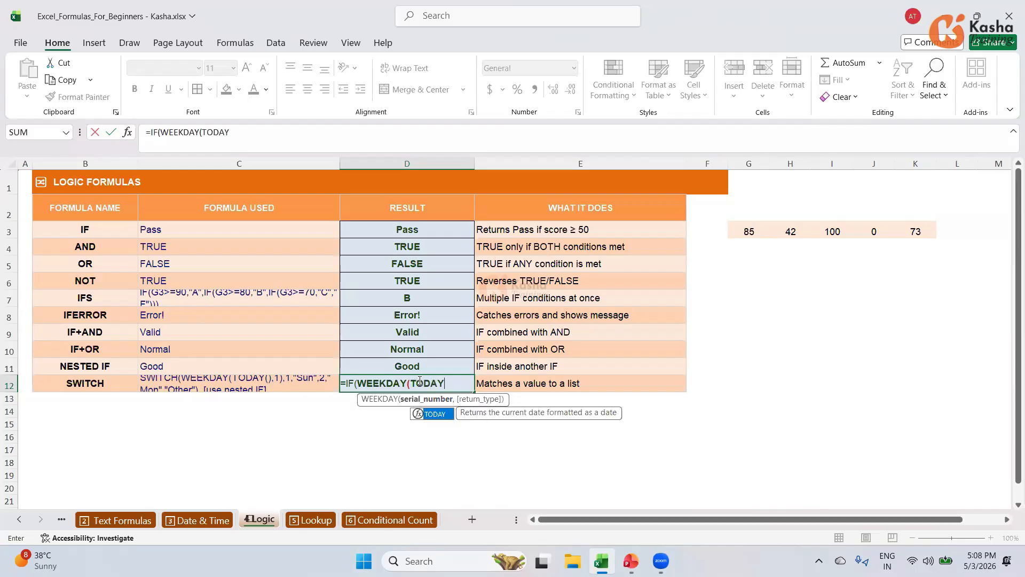
type("(")
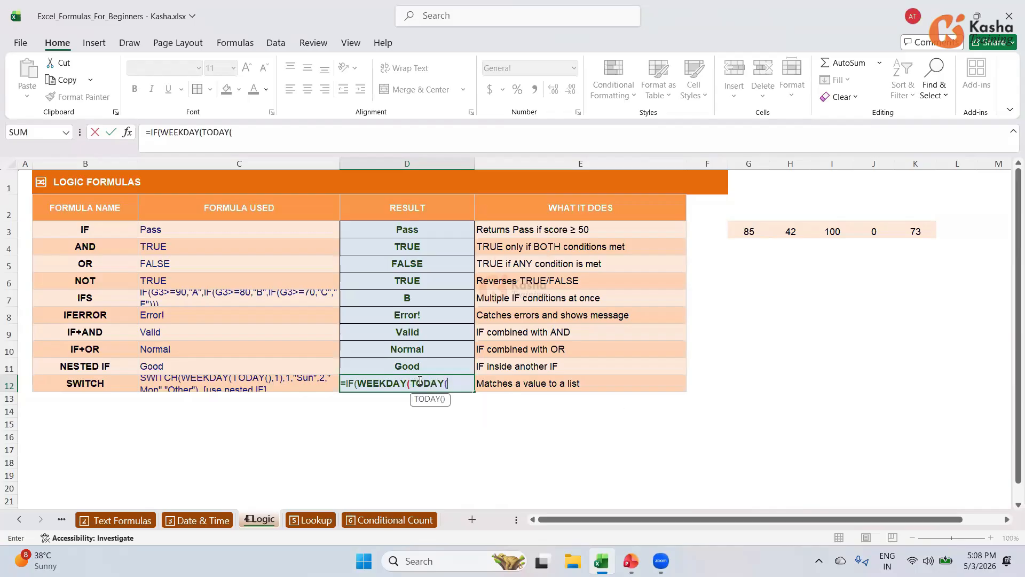
type(")")
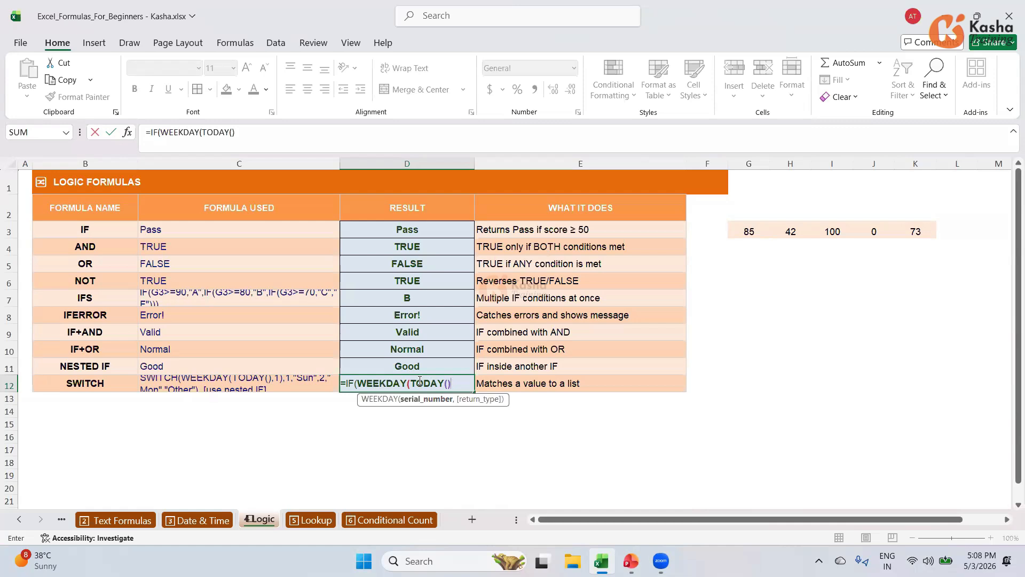
type(",1")
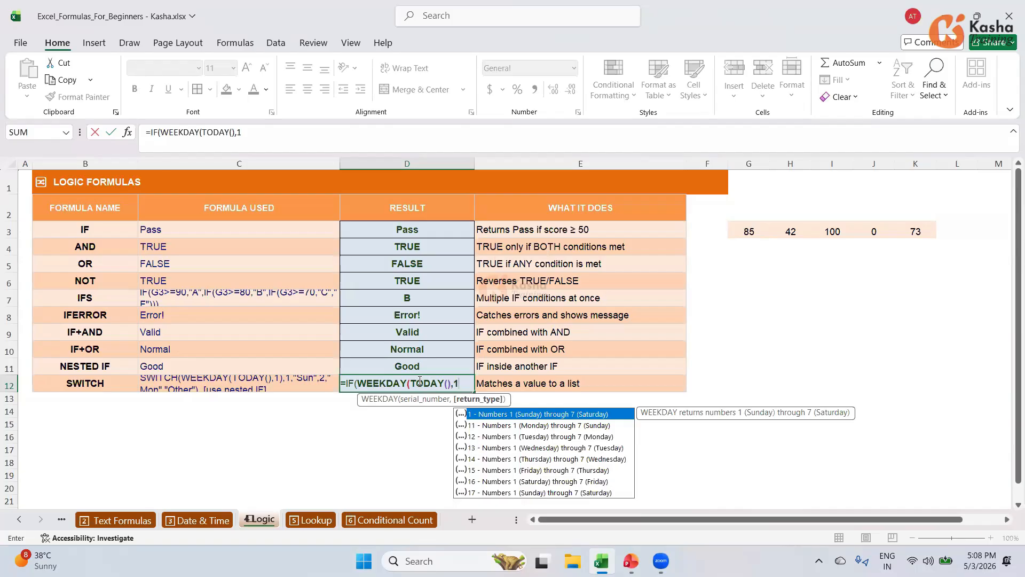
type(")=")
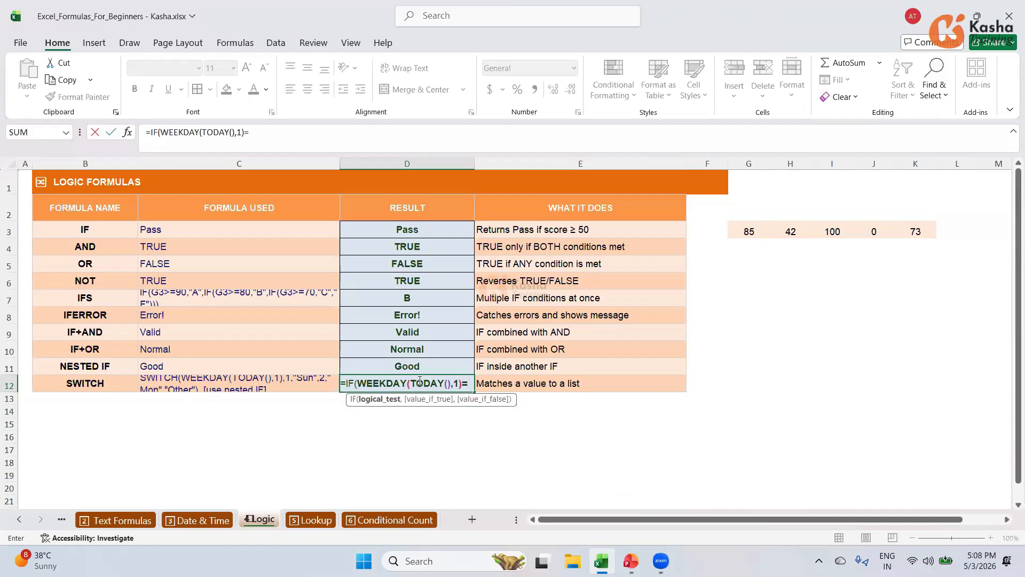
type("1\"")
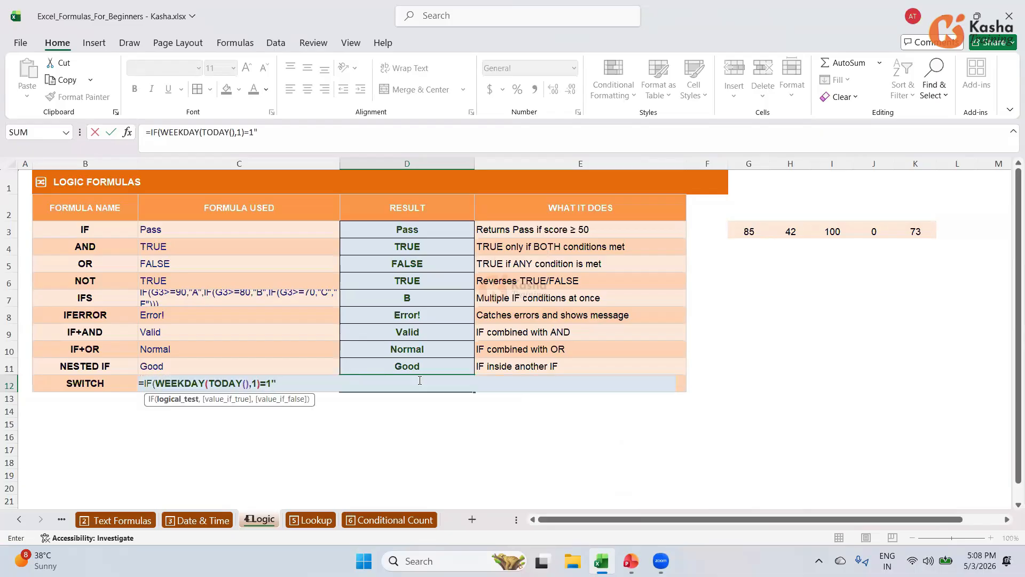
Extend the D12 formula with "SUN" as the true result and a nested IF that starts with WEEKDAY(TODAY(),1)
type("SUN\",IF")
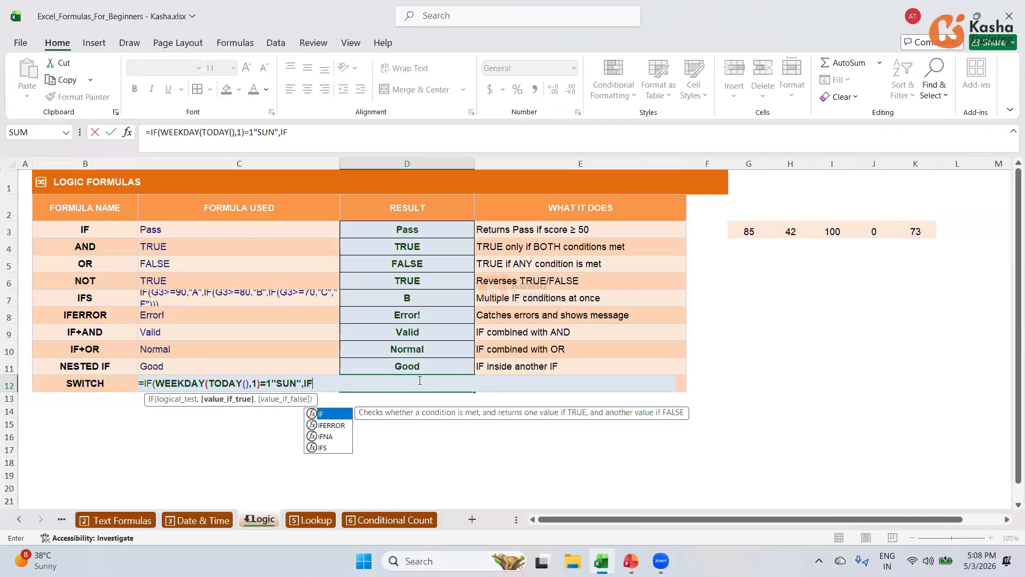
type("(W")
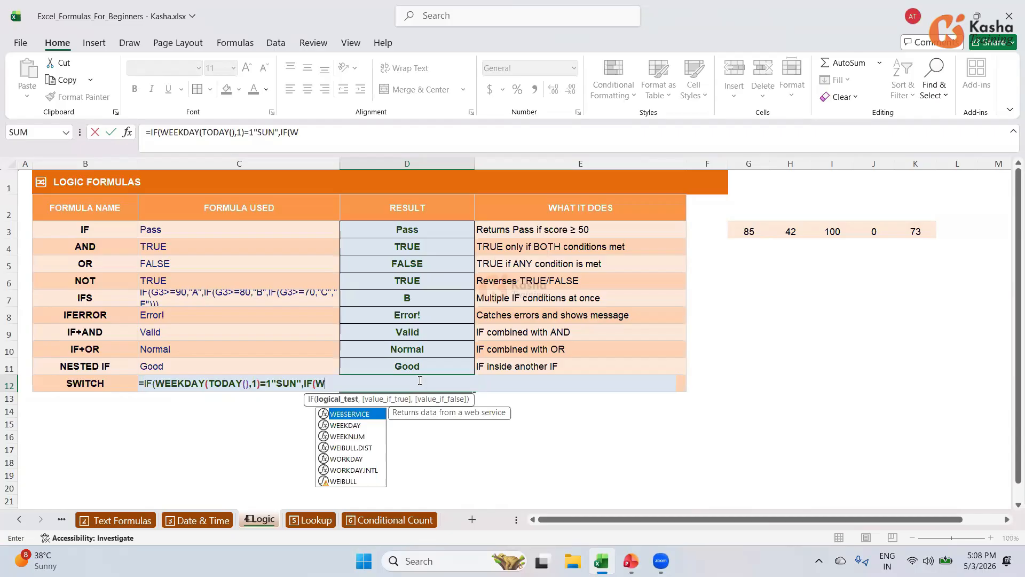
type("EEKDAY")
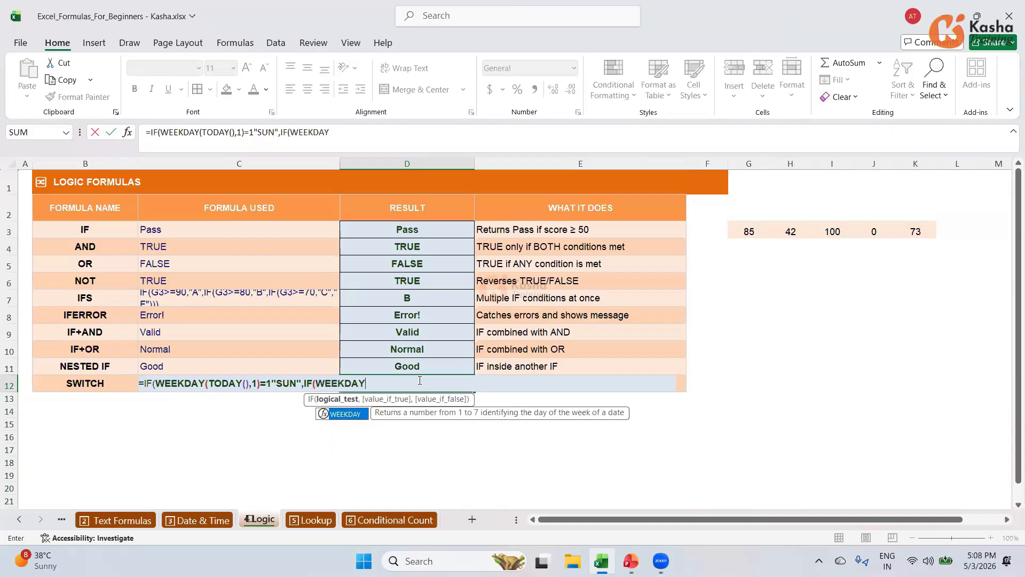
type("(")
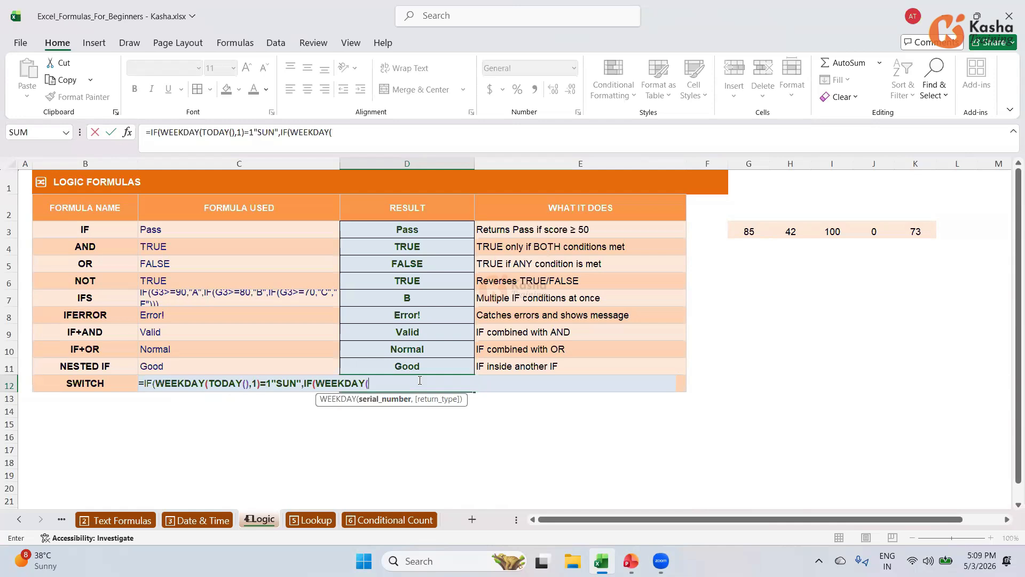
type("TODAY(")
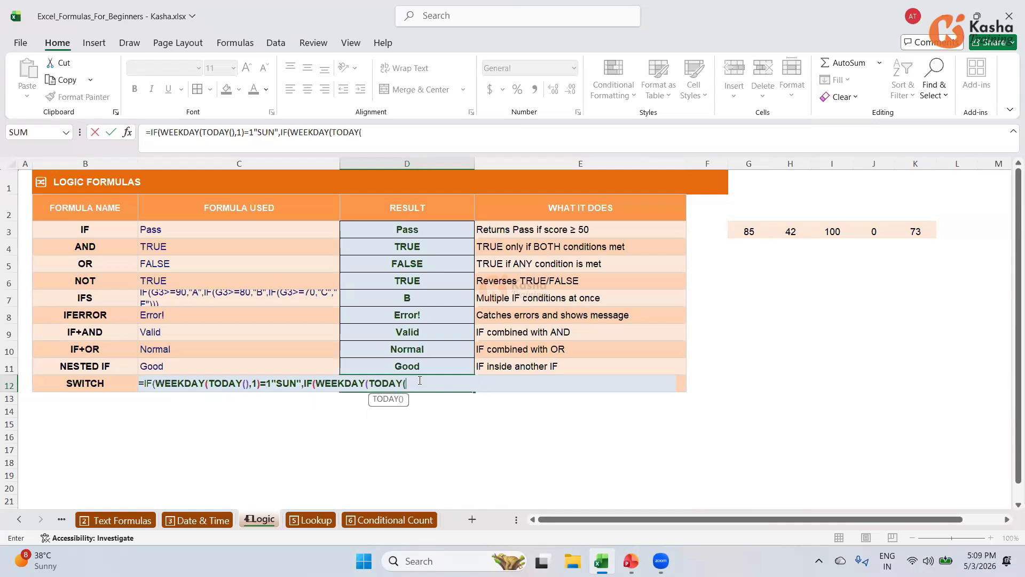
type("()")
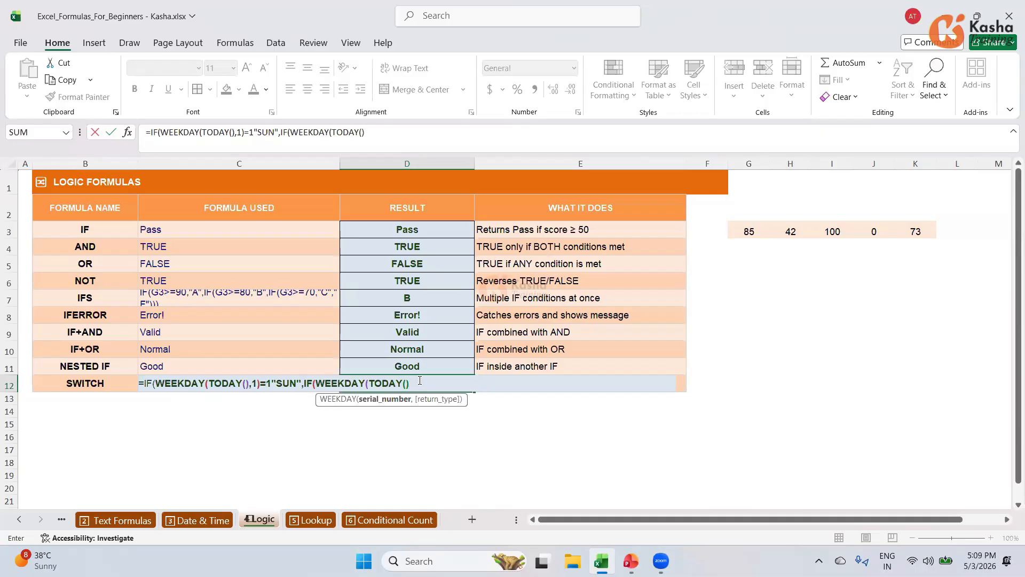
type(",1")
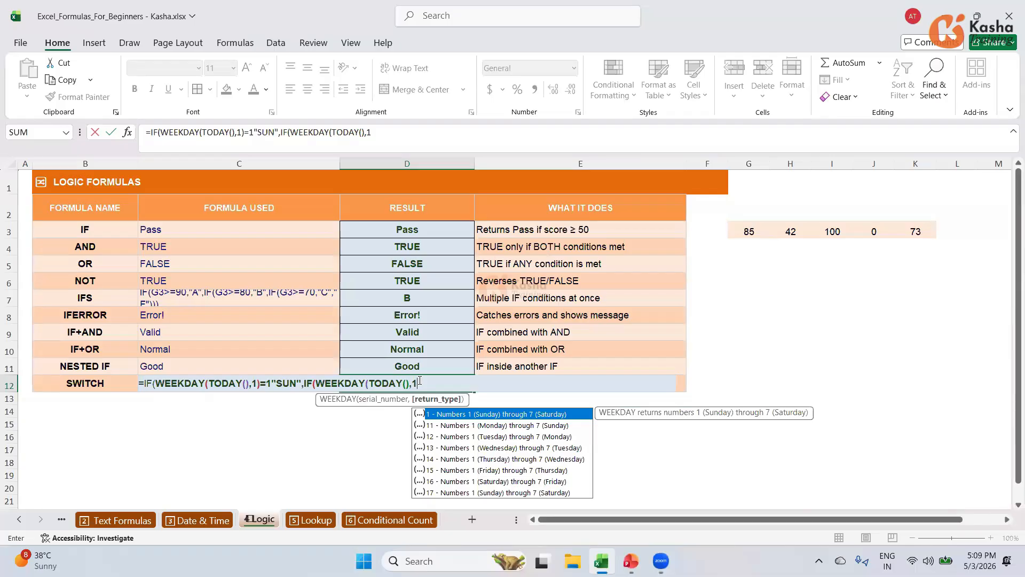
type(")")
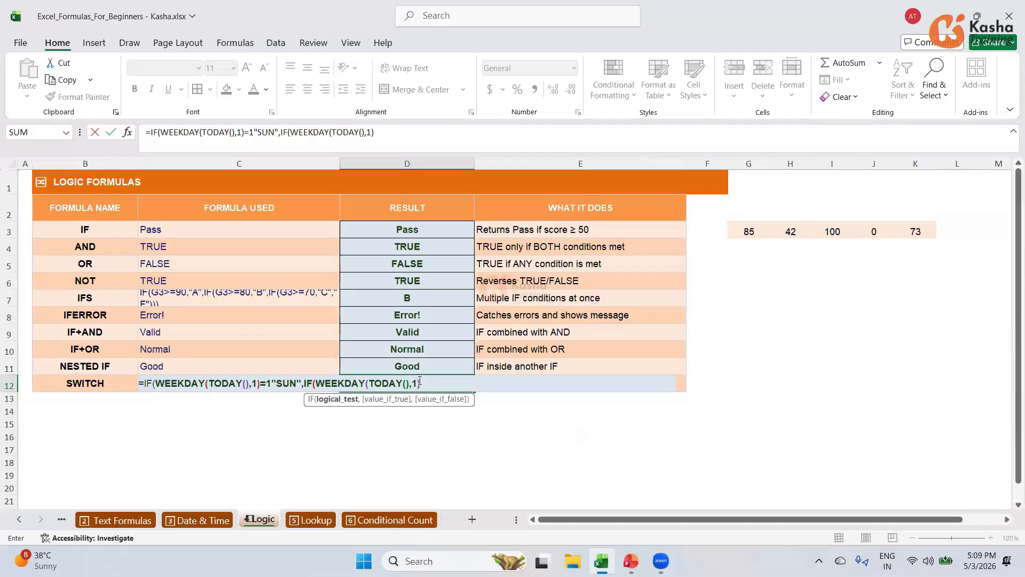
Finish the nested IF in D12 with the test =2, returning "MON" if true and "Others" otherwise, and try to enter it
type("=2\"MON")
key("F2")
type(",")
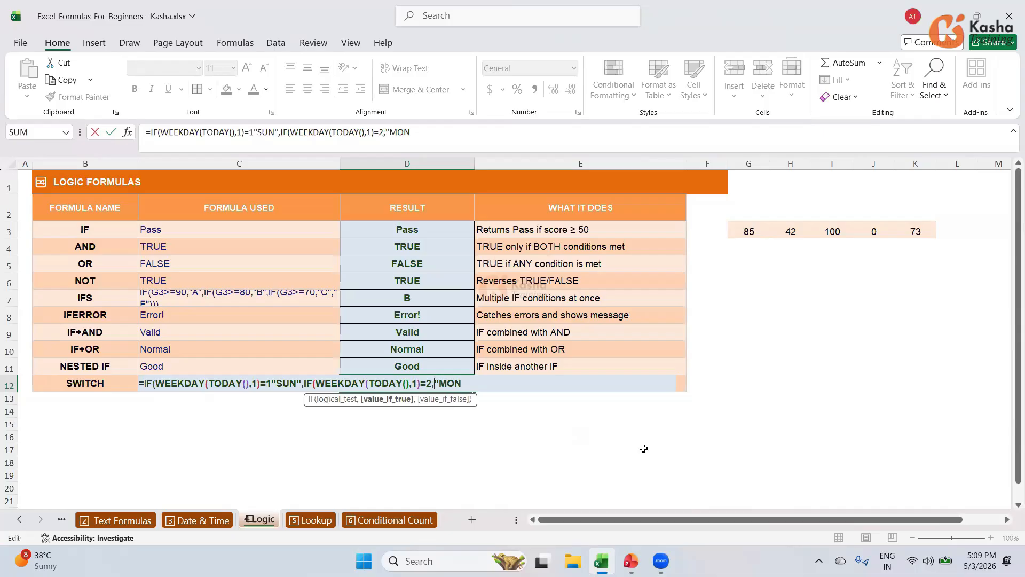
type("\"MON\",")
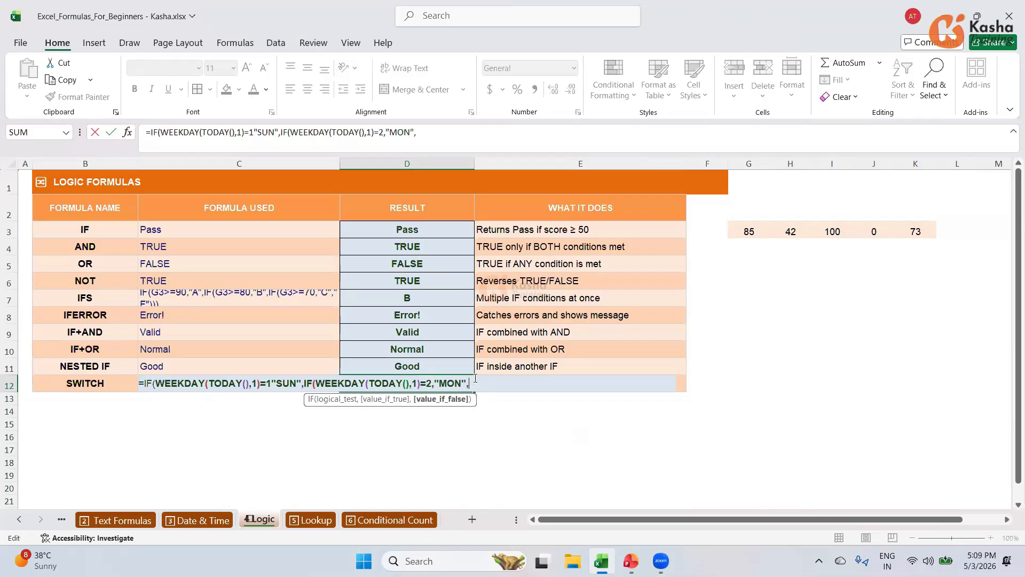
type("\"Others\")")
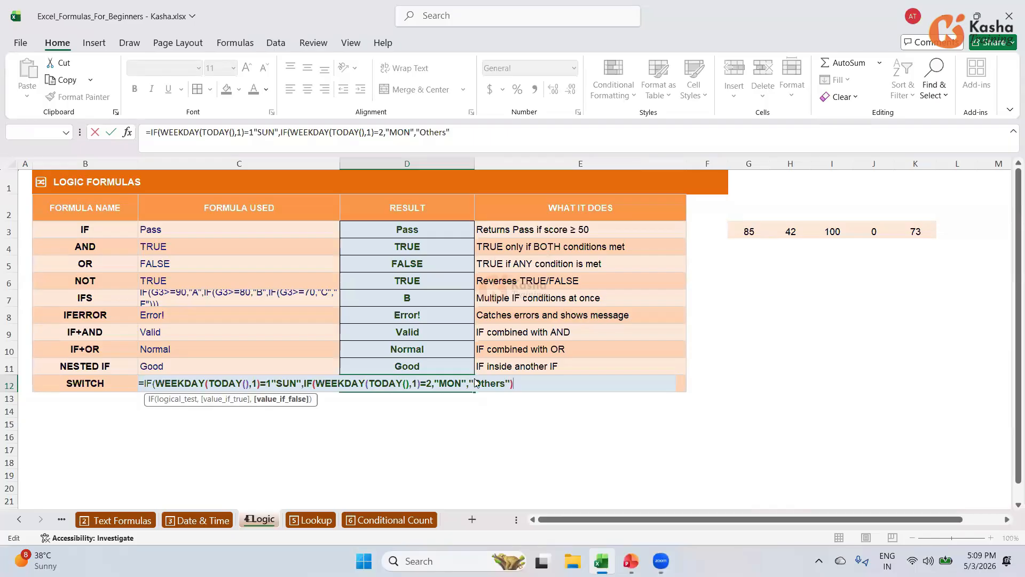
key("Return")
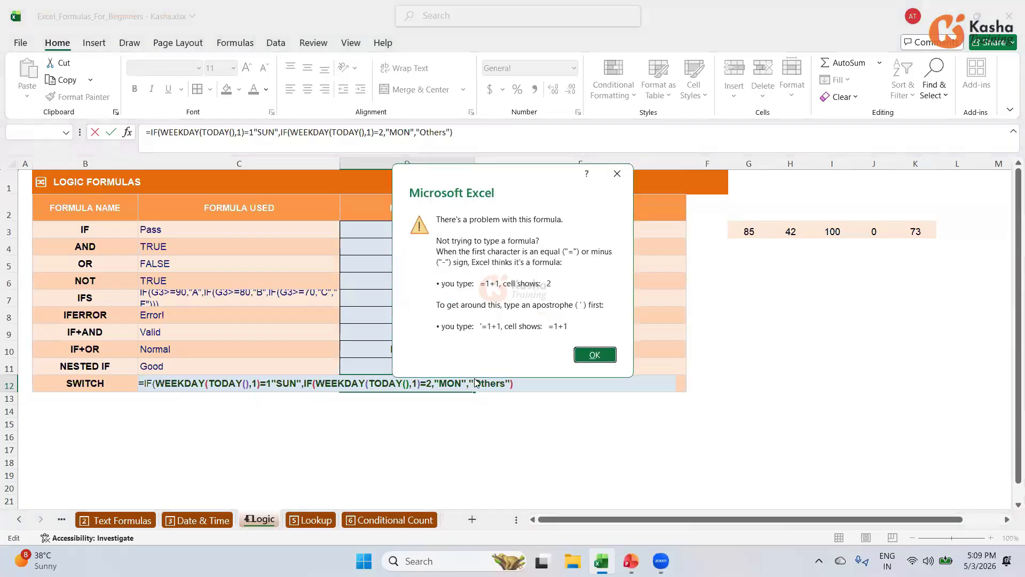
left_click(595, 354)
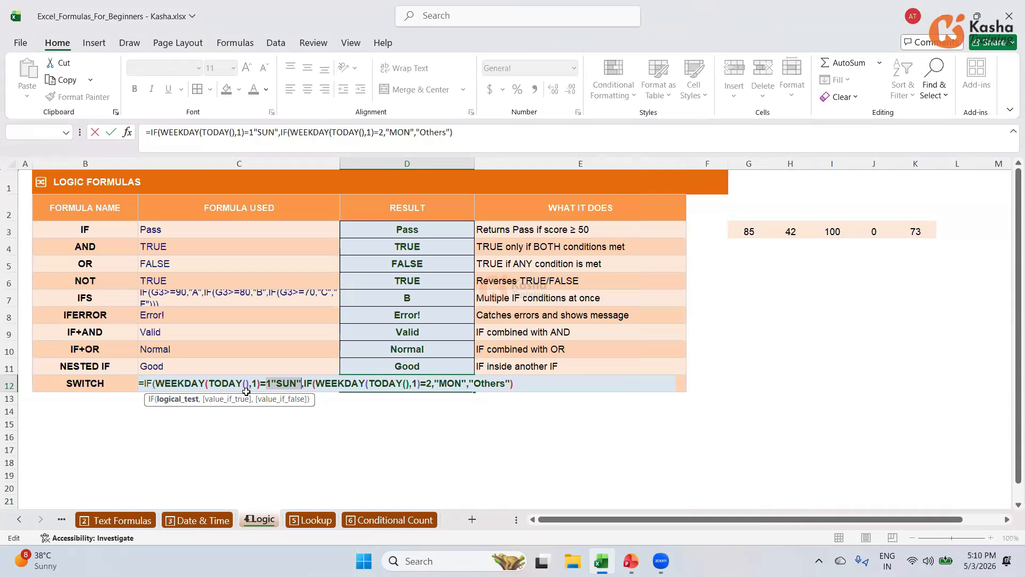
Insert the missing comma before "SUN" in the D12 formula, accept the suggested closing-parenthesis correction, and check the entered formula
left_click(271, 383)
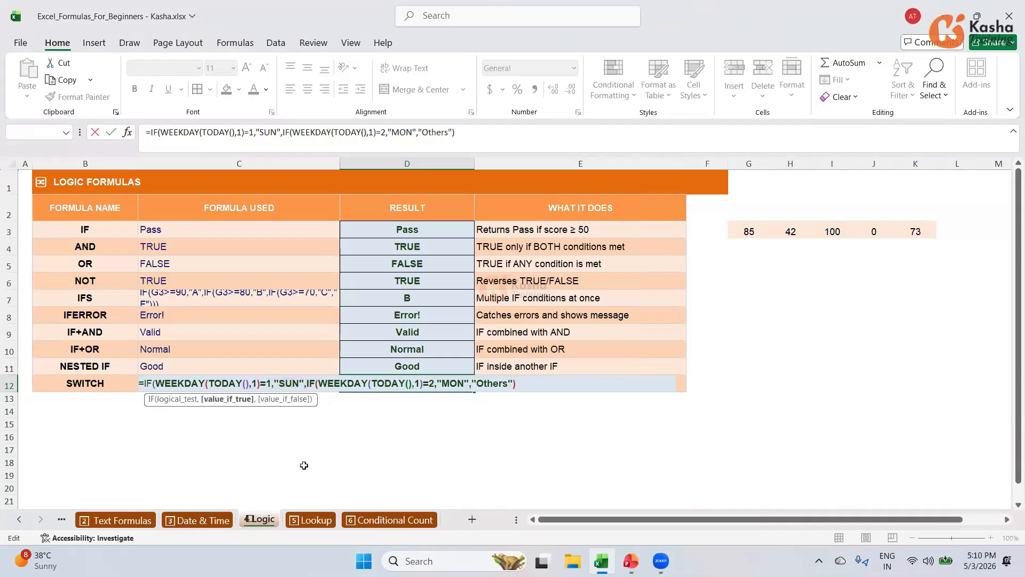
key("Return")
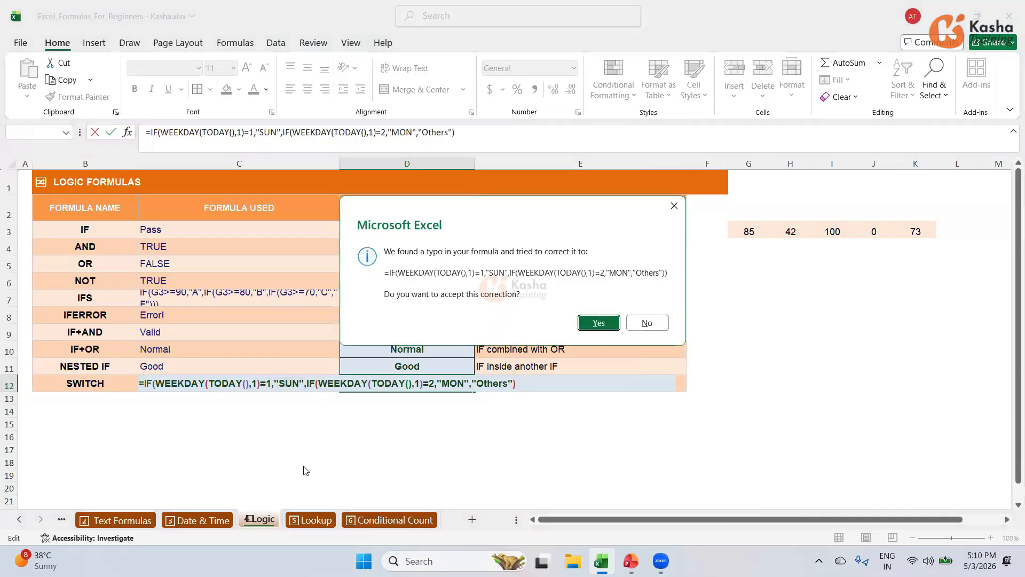
key("Return")
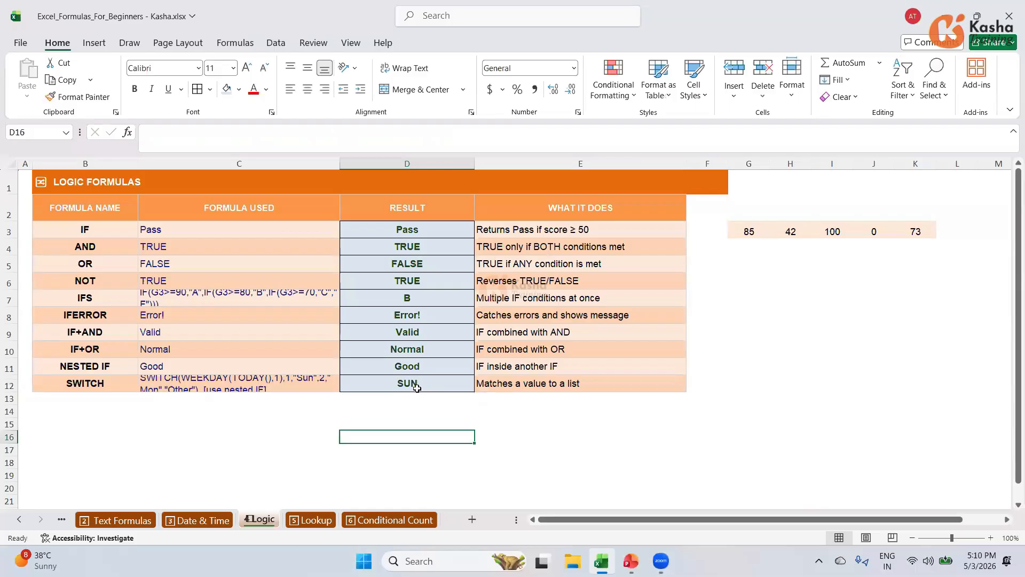
left_click(416, 388)
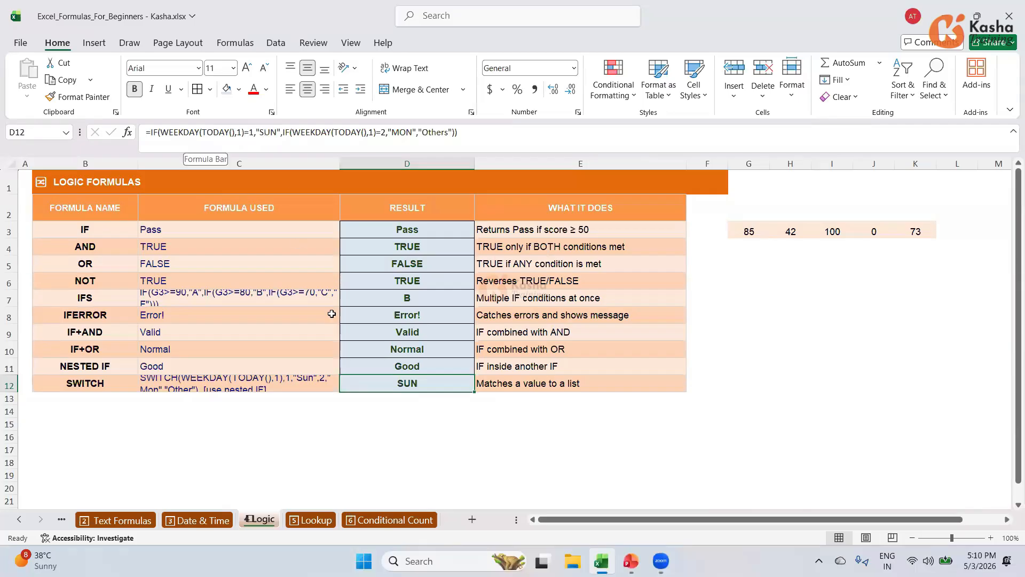
left_click(798, 410)
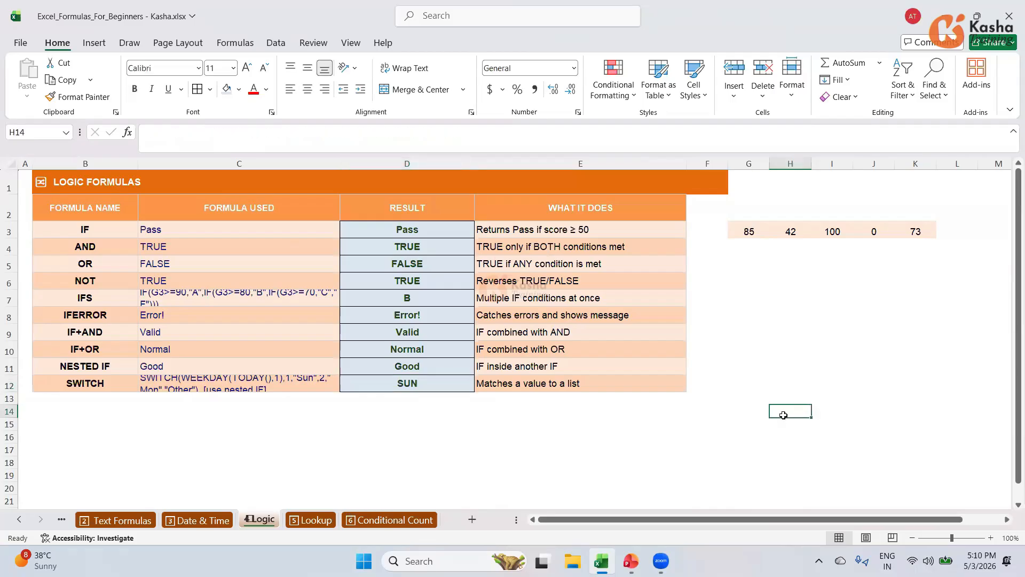
left_click(739, 298)
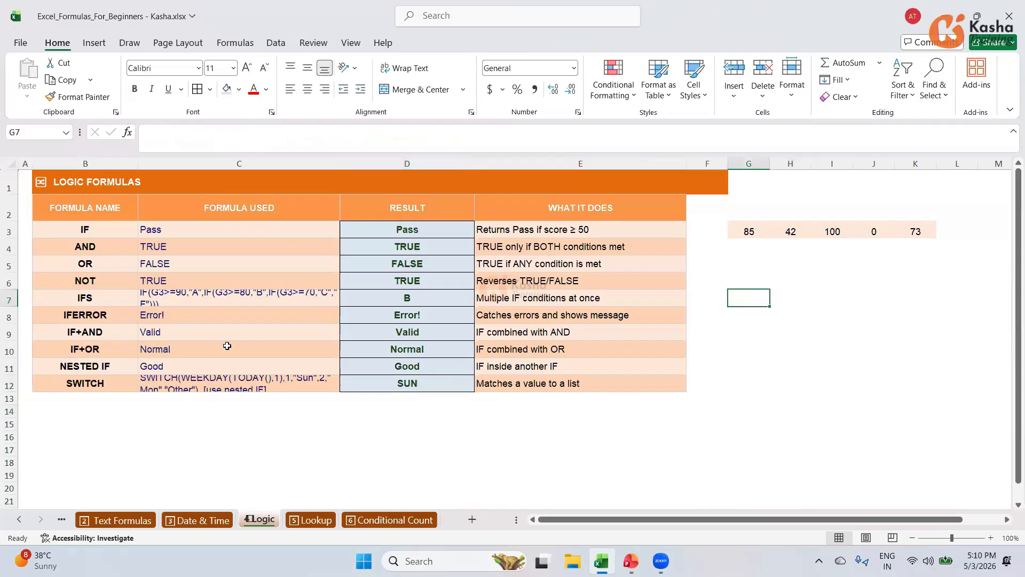
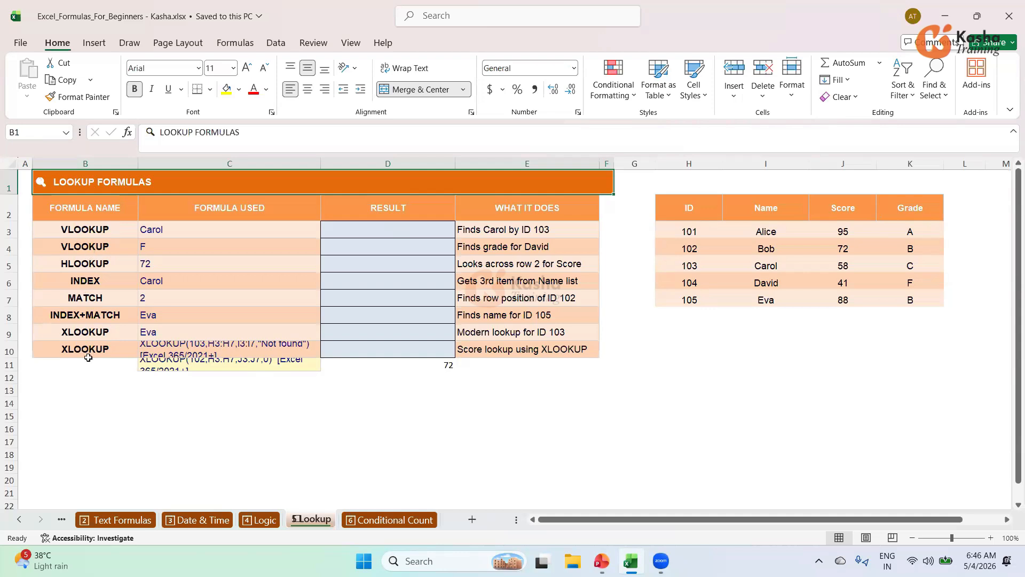
Begin the first VLOOKUP row's formula in D3 of the Lookup sheet with lookup value 103 and table array H3:K7
left_click(399, 229)
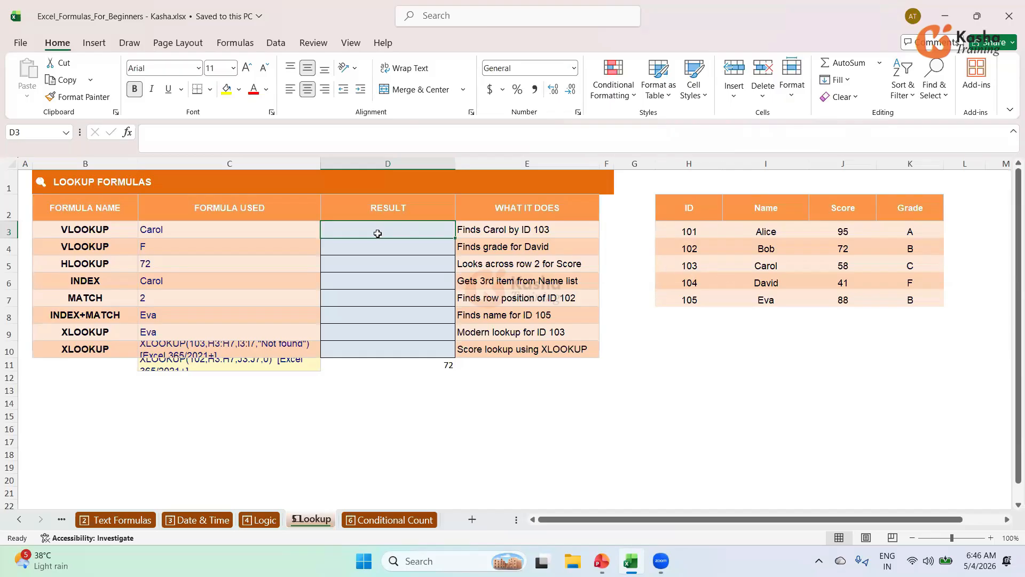
type("=")
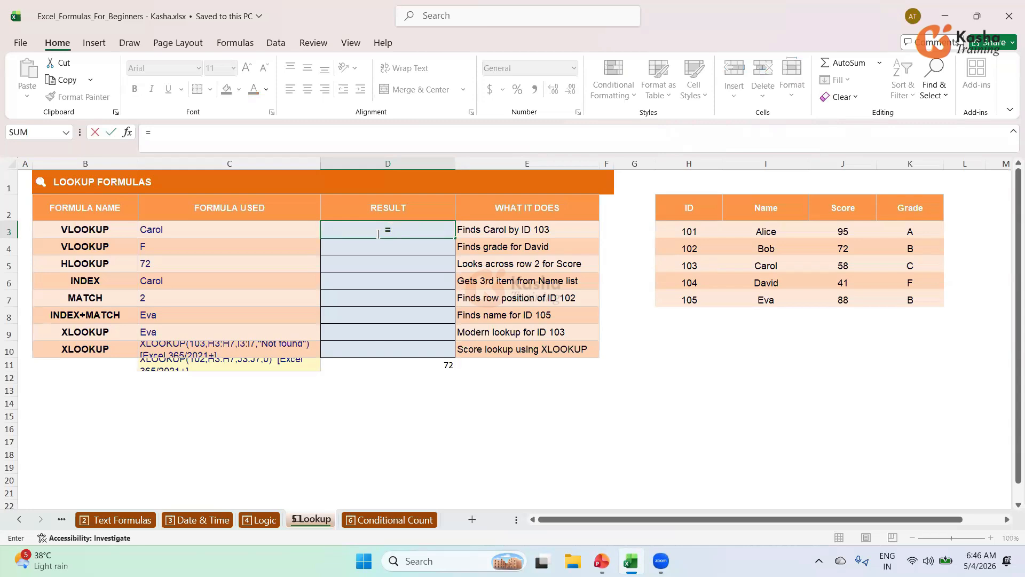
type("V")
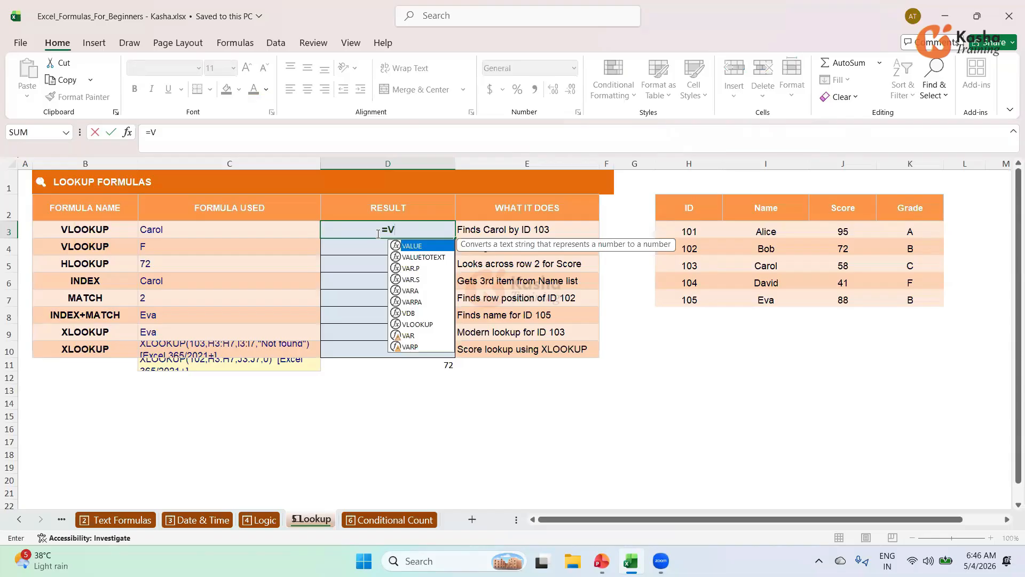
type("LOOKUP(")
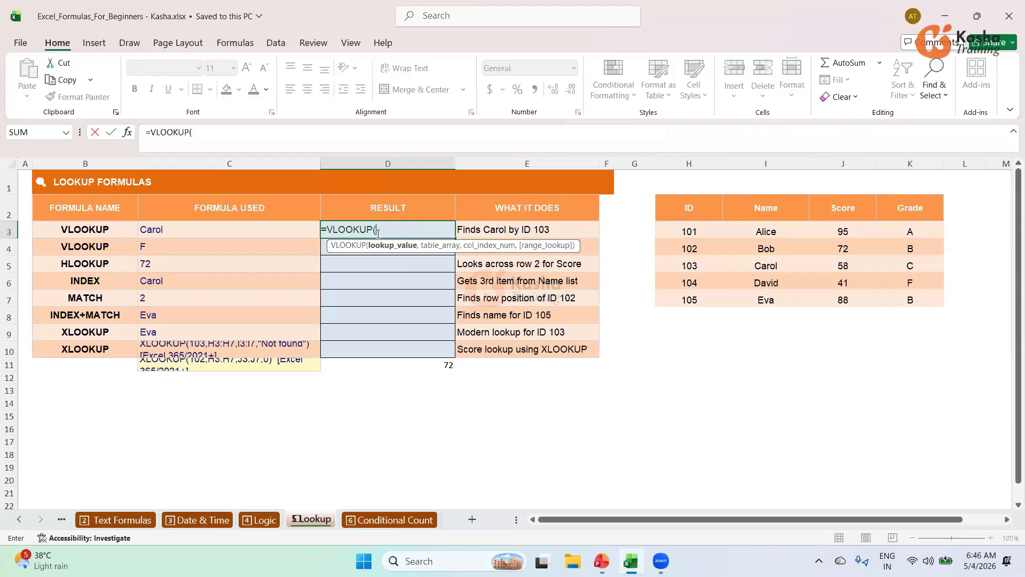
type("103,")
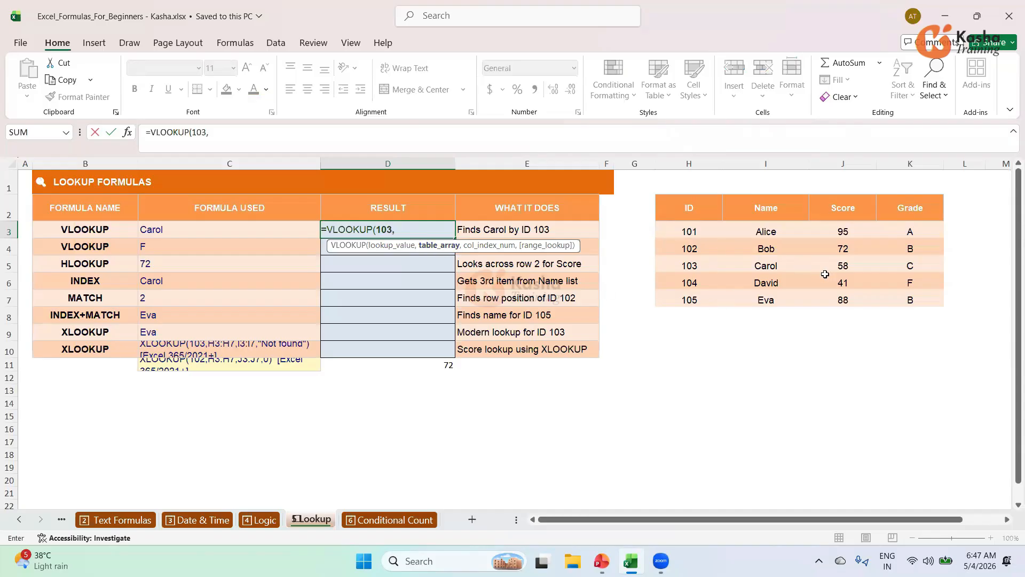
left_click_drag(688, 232, 910, 300)
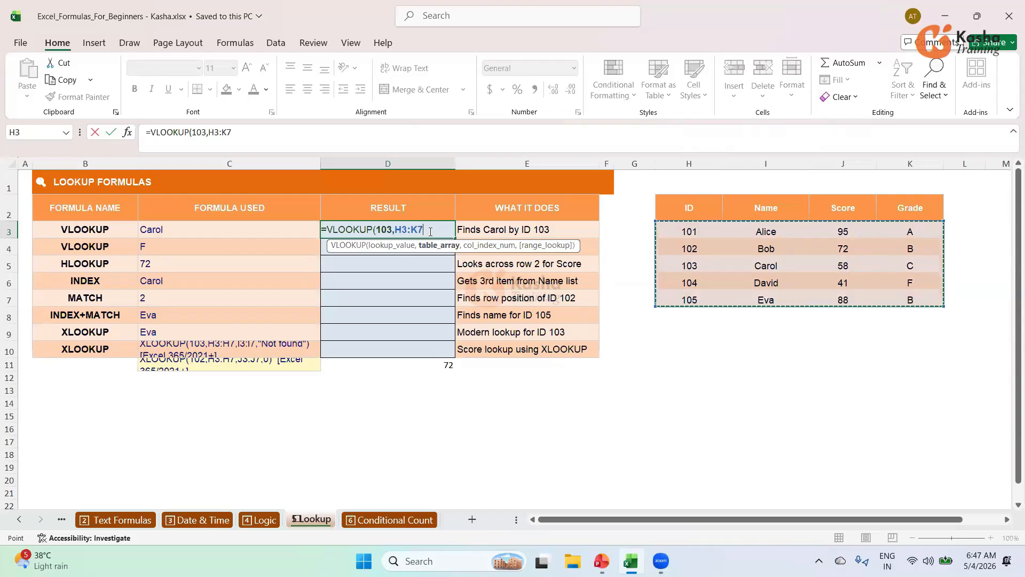
Complete the D3 VLOOKUP with column index 2 and FALSE for an exact match
type(",")
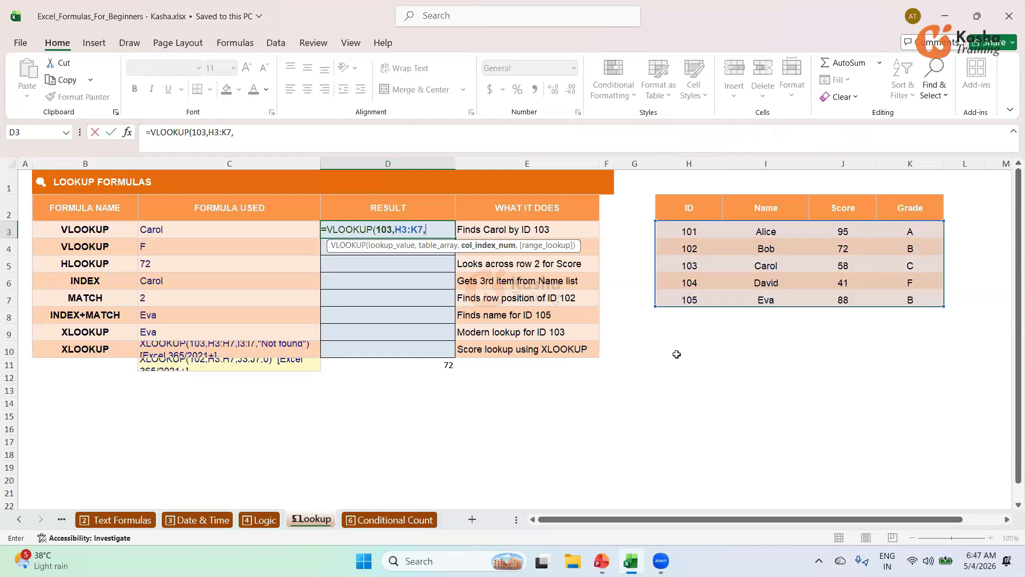
type("2,")
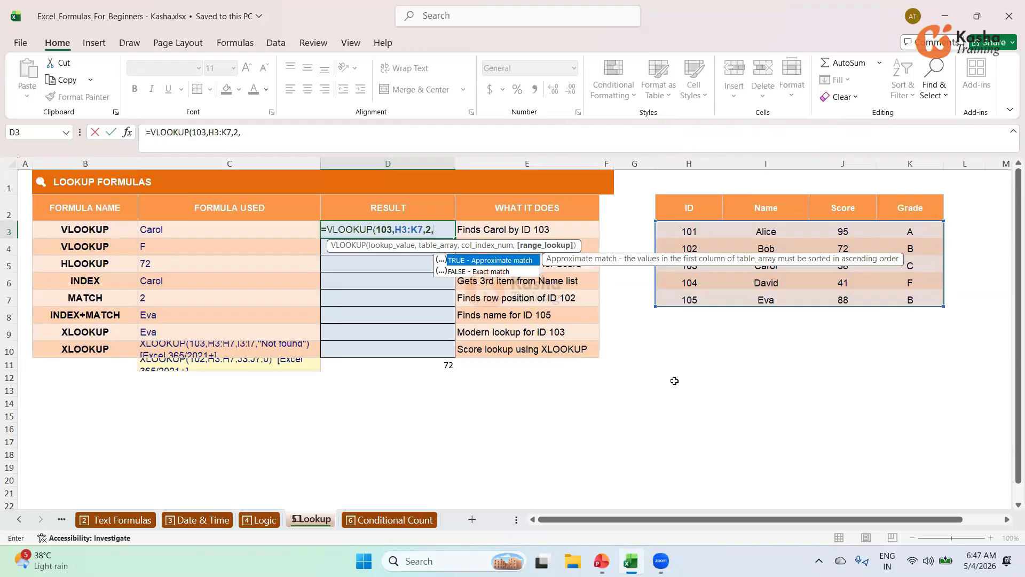
key("Down")
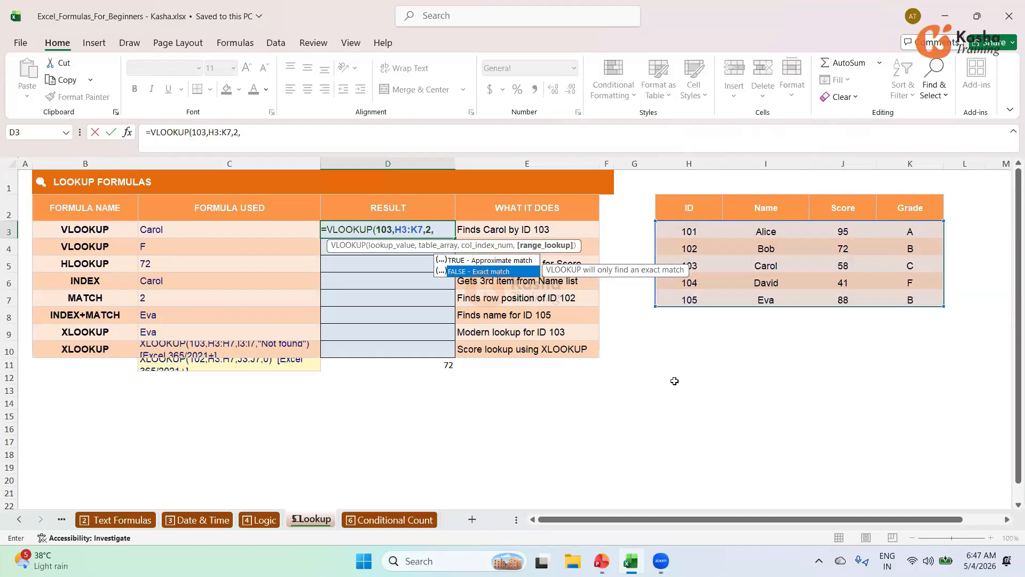
key("Tab")
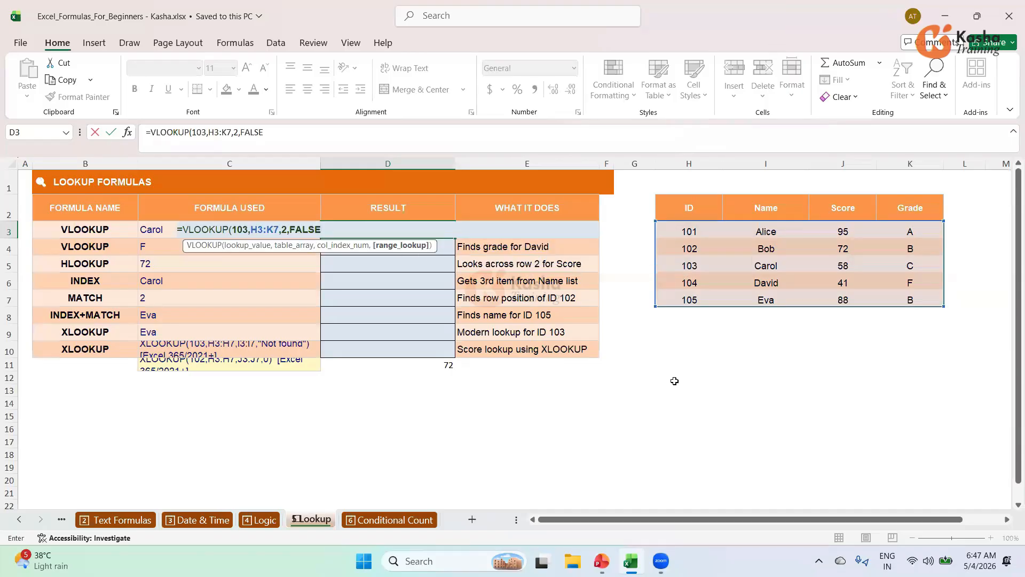
type(")")
key("Return")
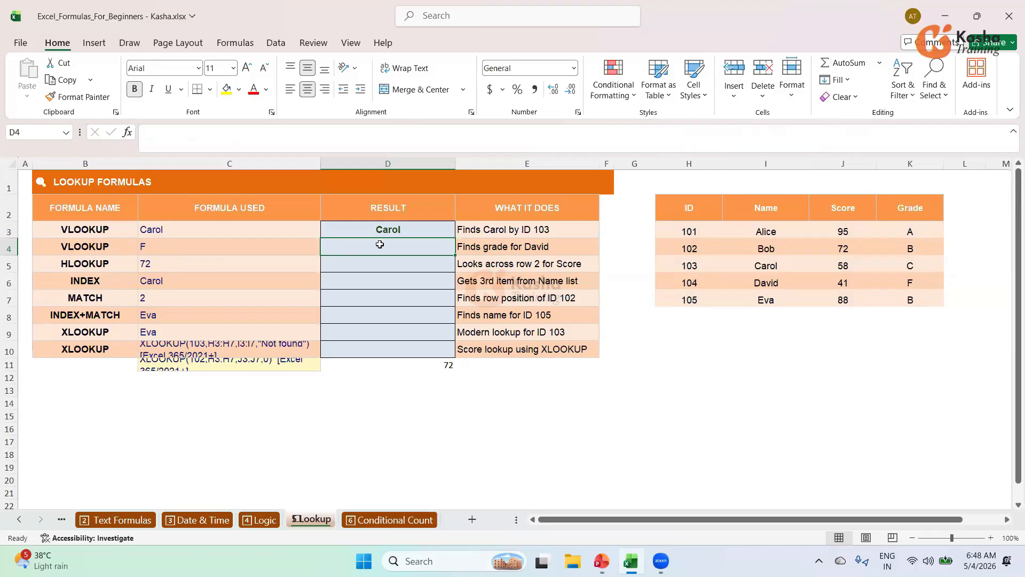
Enter a VLOOKUP in D4 that finds 104 in H3:K7 and returns column 4 with FALSE for an exact match
type("=")
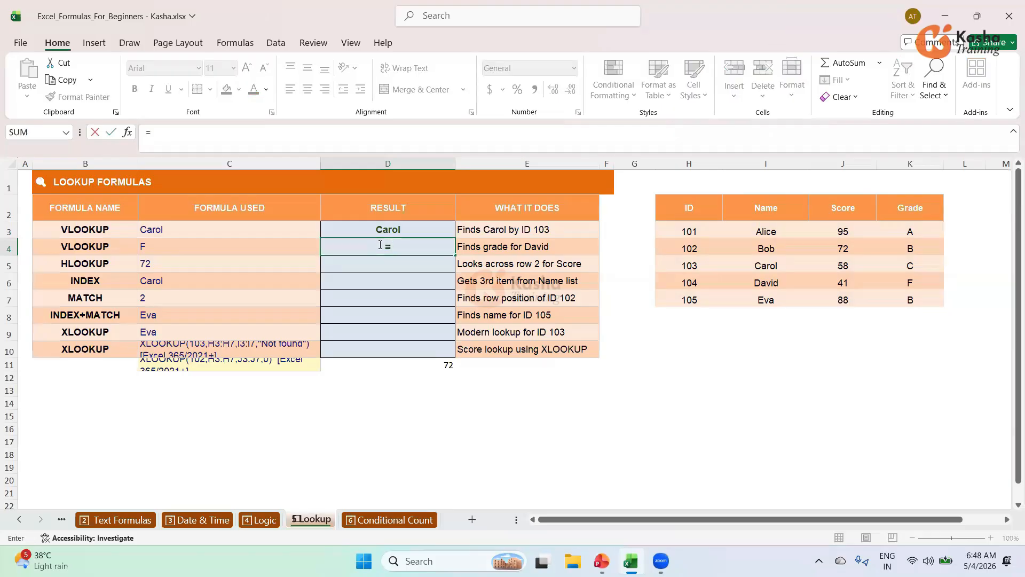
type("V")
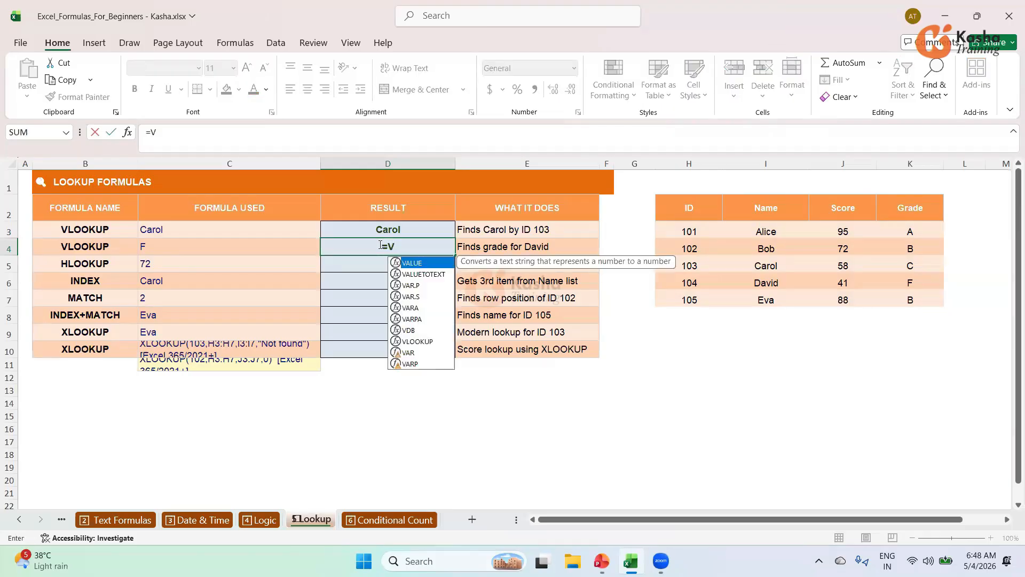
type("L")
key("Tab")
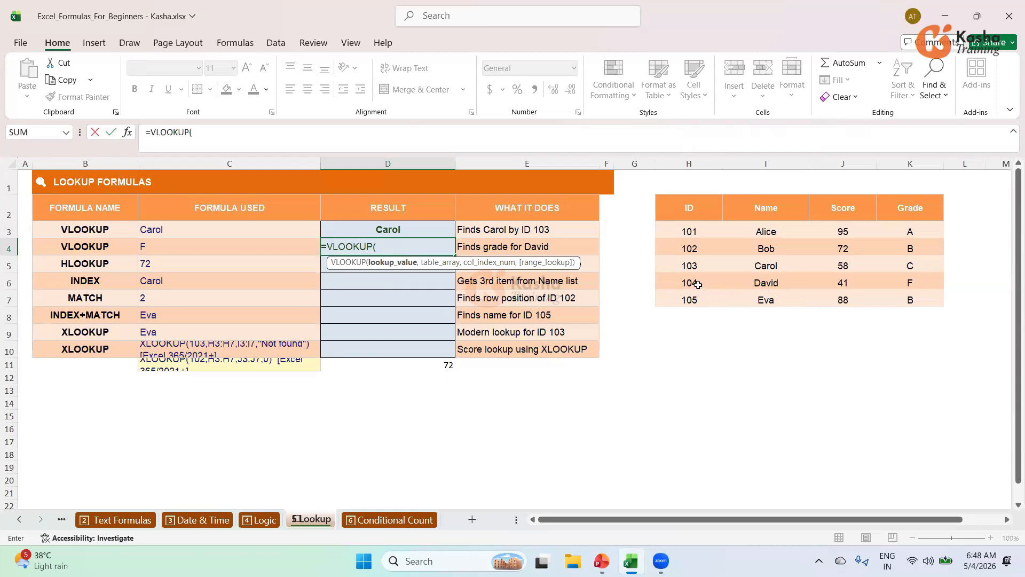
type("104,")
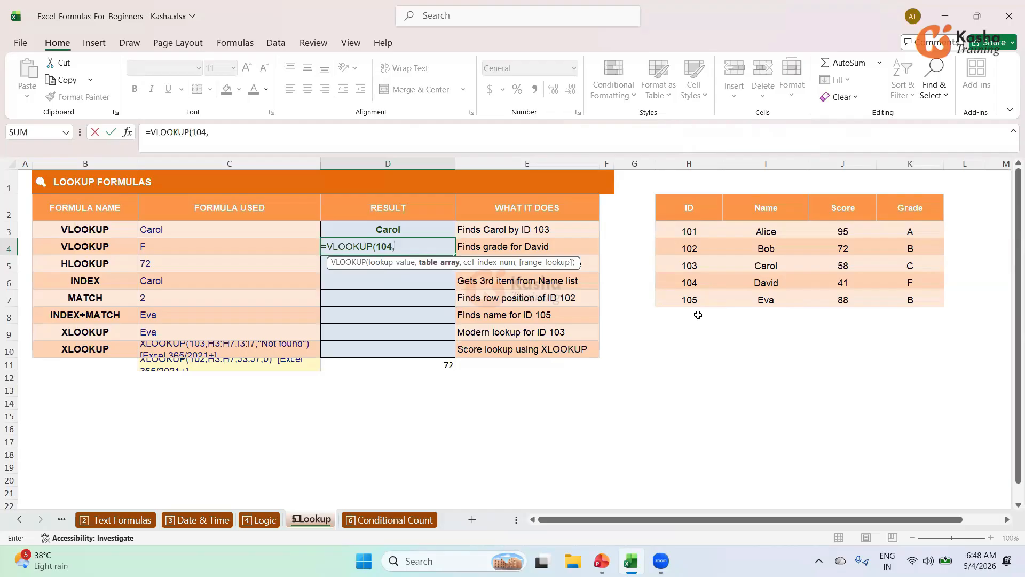
left_click_drag(684, 231, 904, 295)
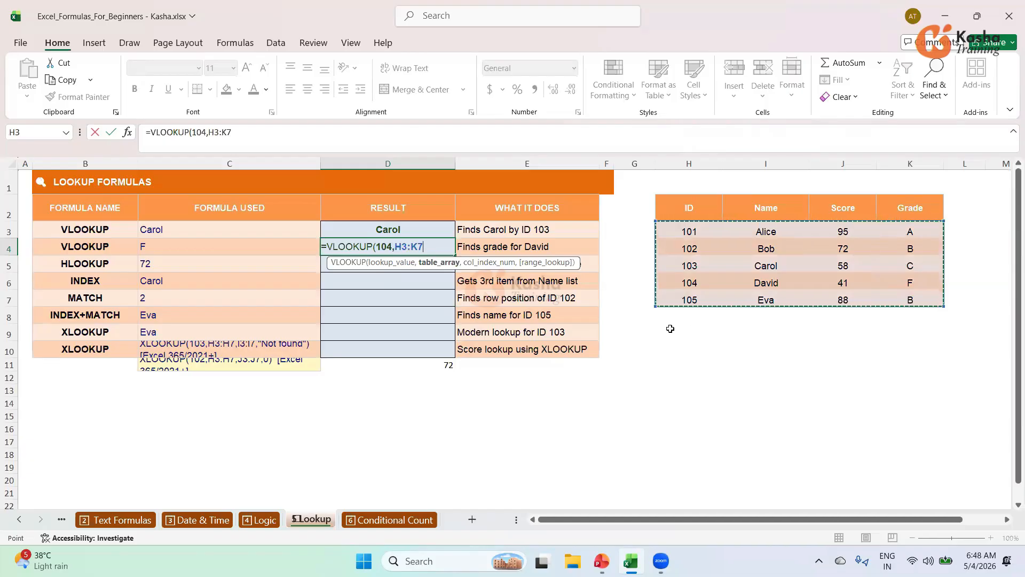
type(",")
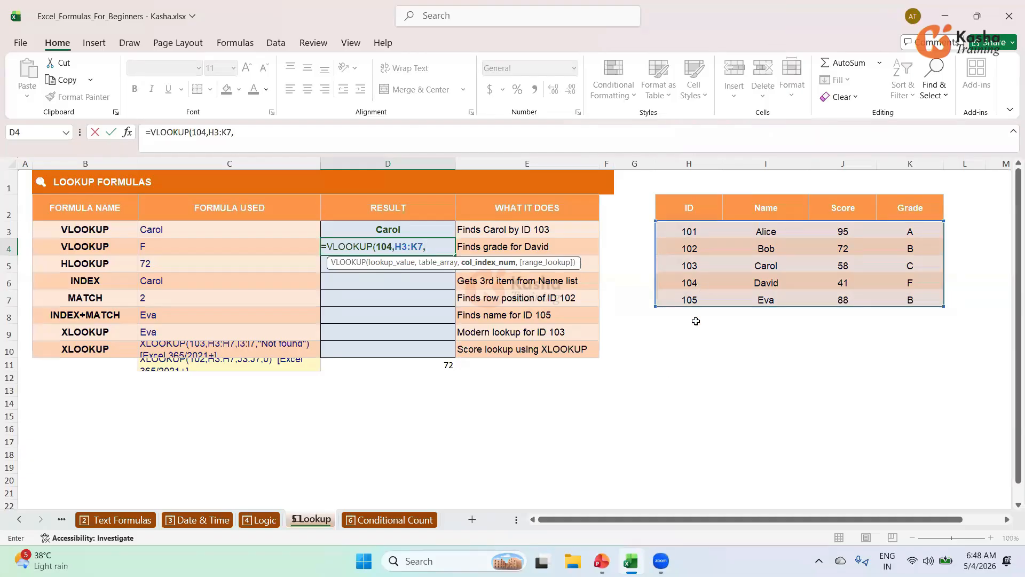
type("4,")
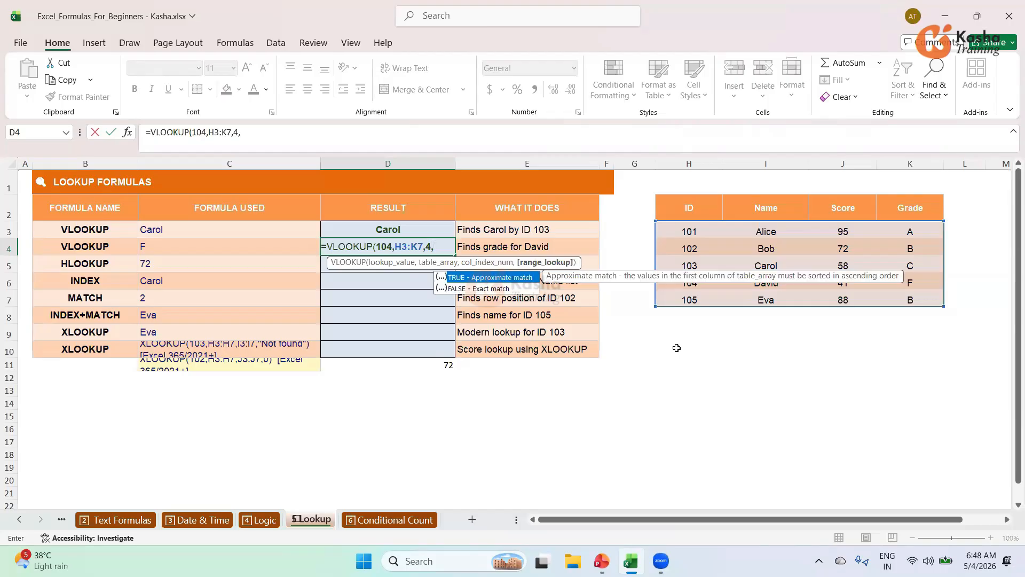
key("Down")
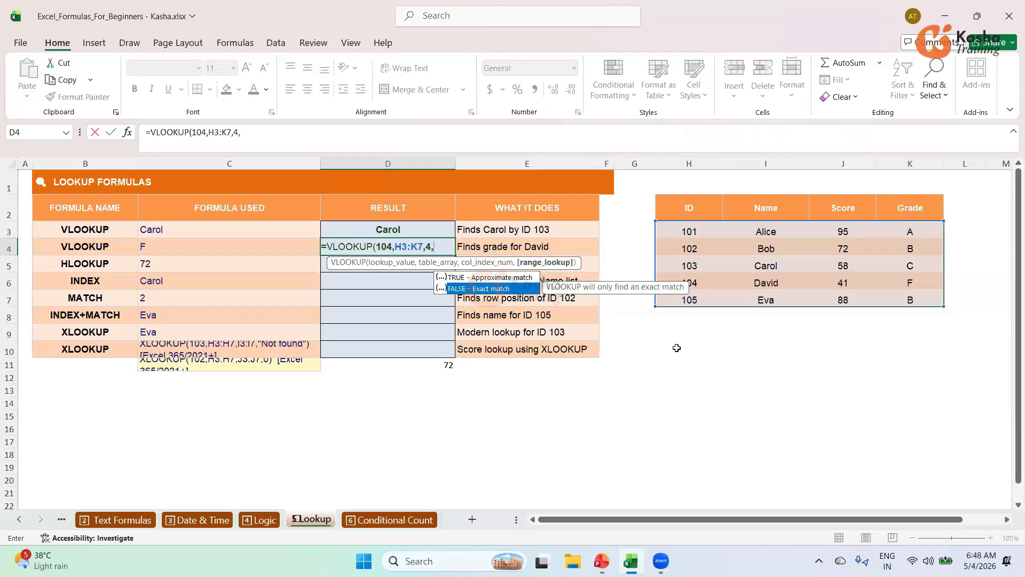
key("Tab")
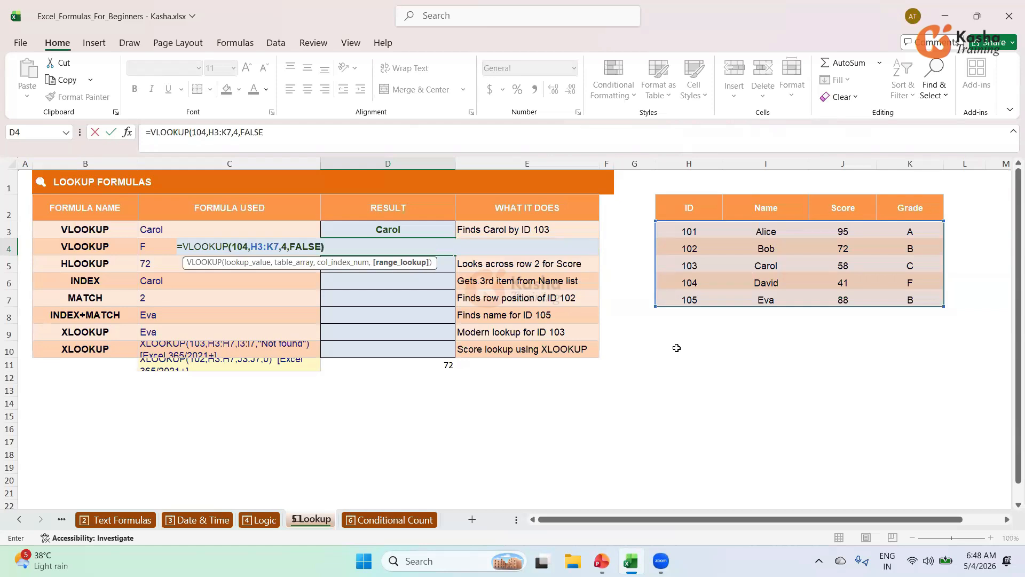
type(")")
key("Return")
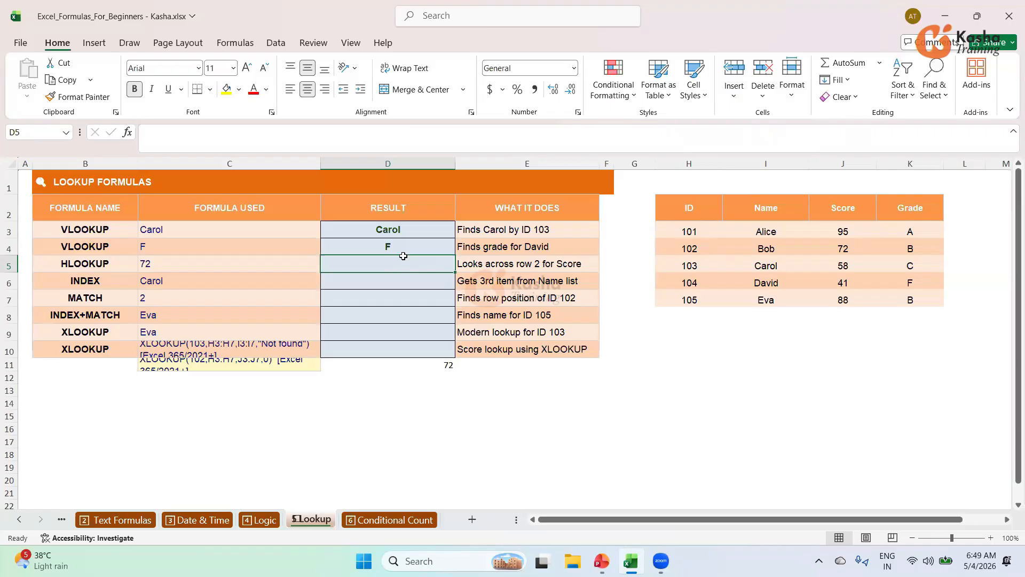
Enter an HLOOKUP in D5 that finds "Score" in H2:K7 and returns row 3 with FALSE for an exact match
type("=")
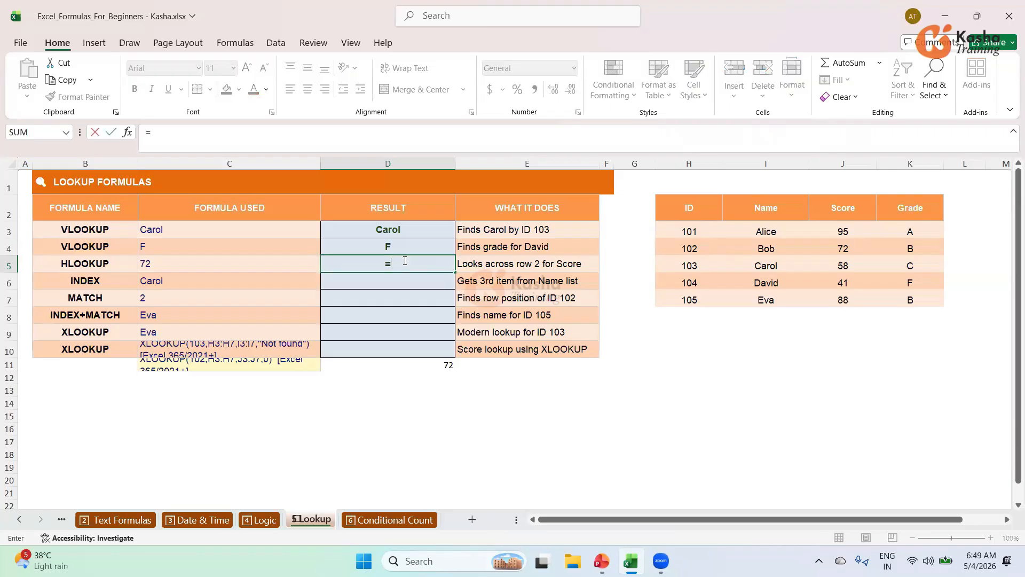
type("HLOOKUP(")
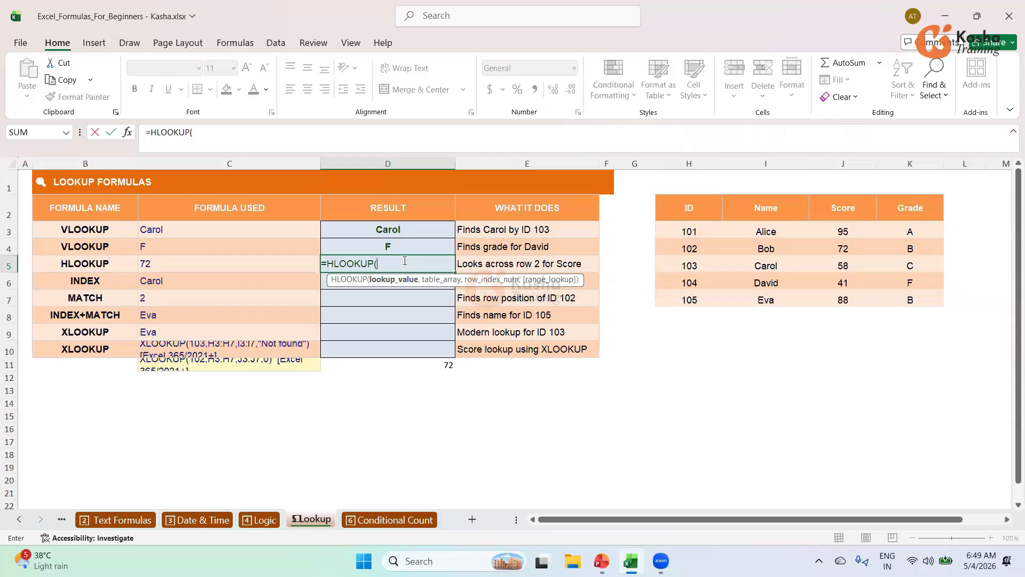
type("Score\",")
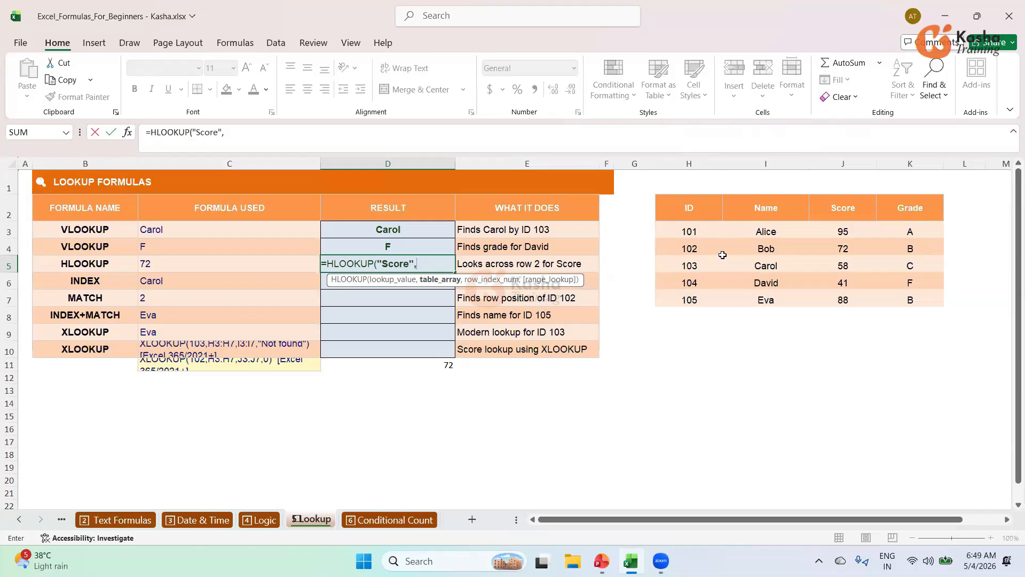
left_click_drag(694, 228, 910, 299)
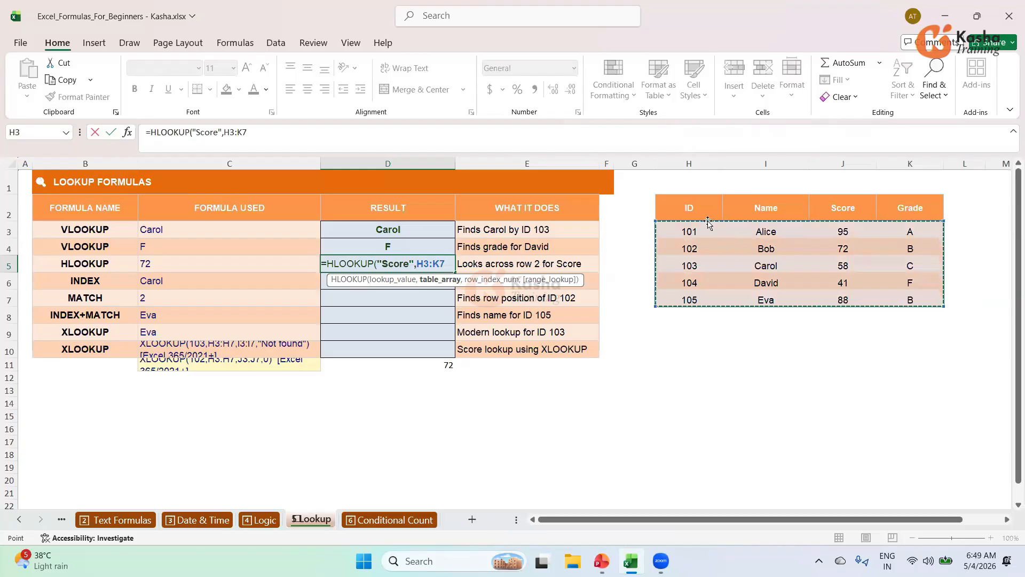
left_click_drag(694, 208, 902, 303)
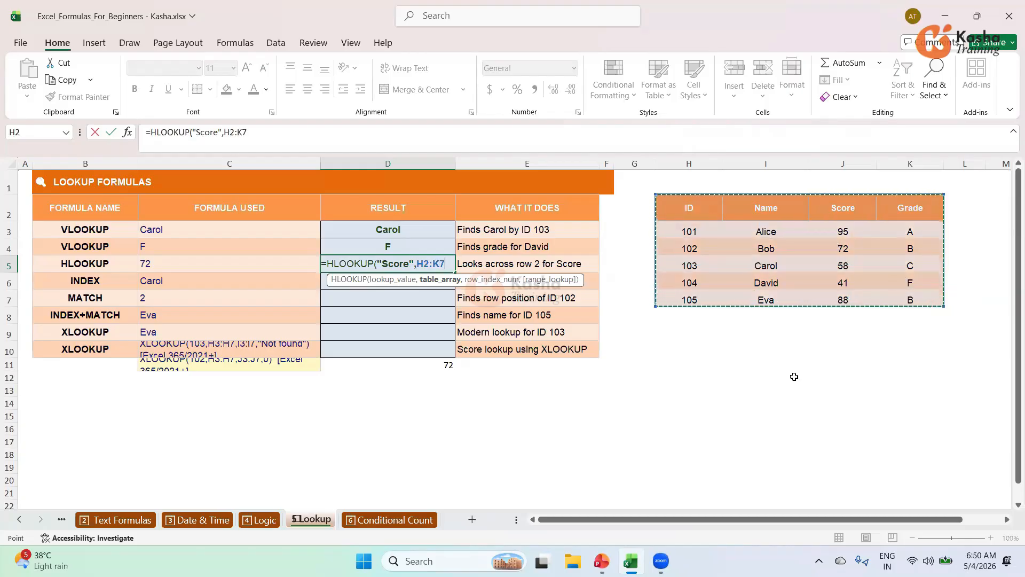
type(",3")
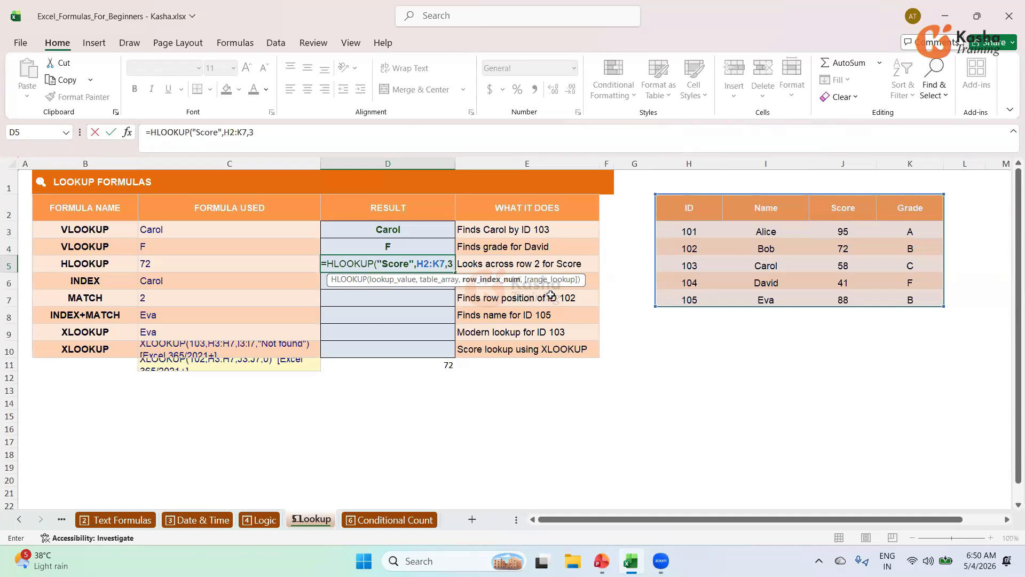
type(",")
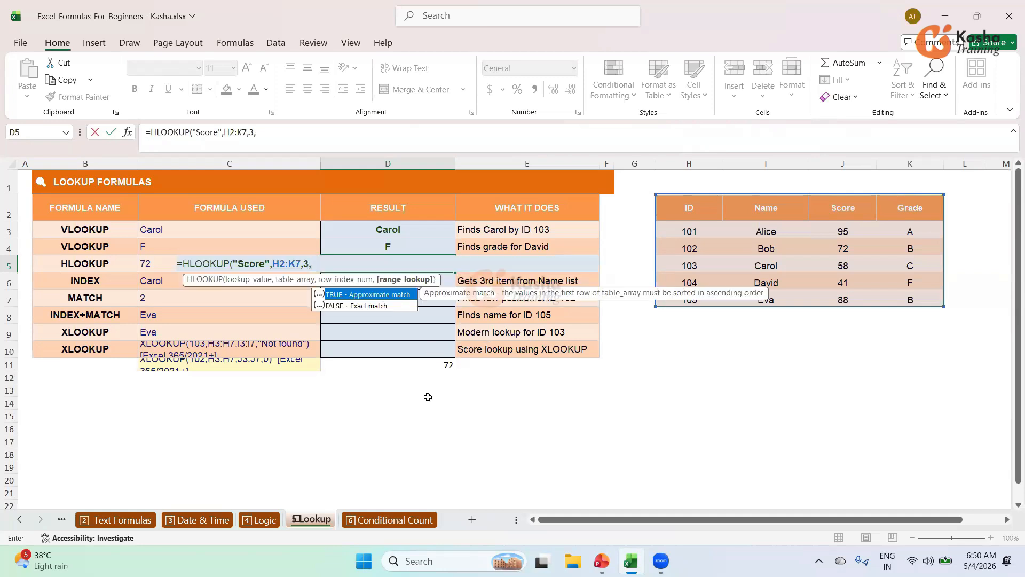
key("Down")
key("Tab")
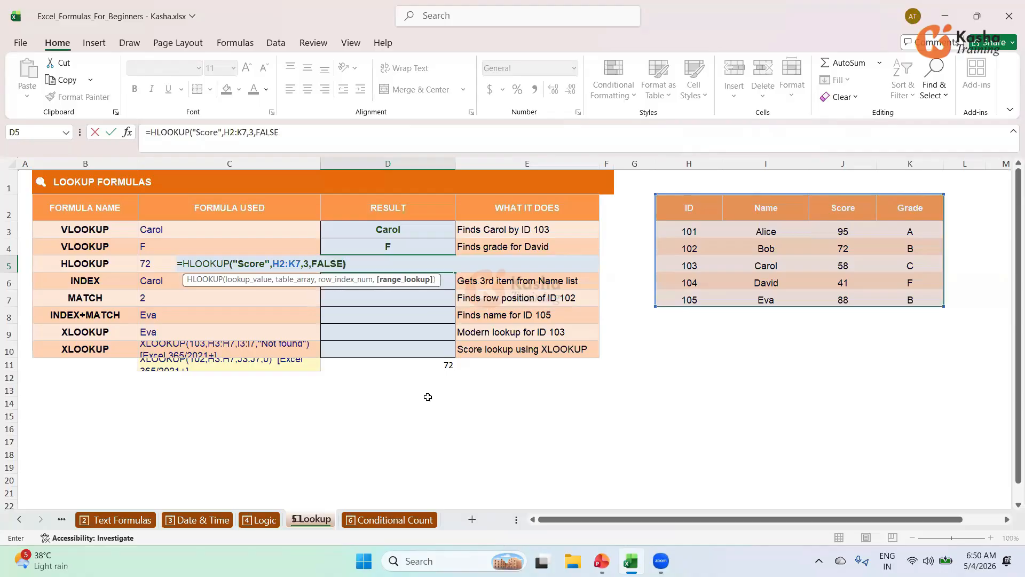
key("Return")
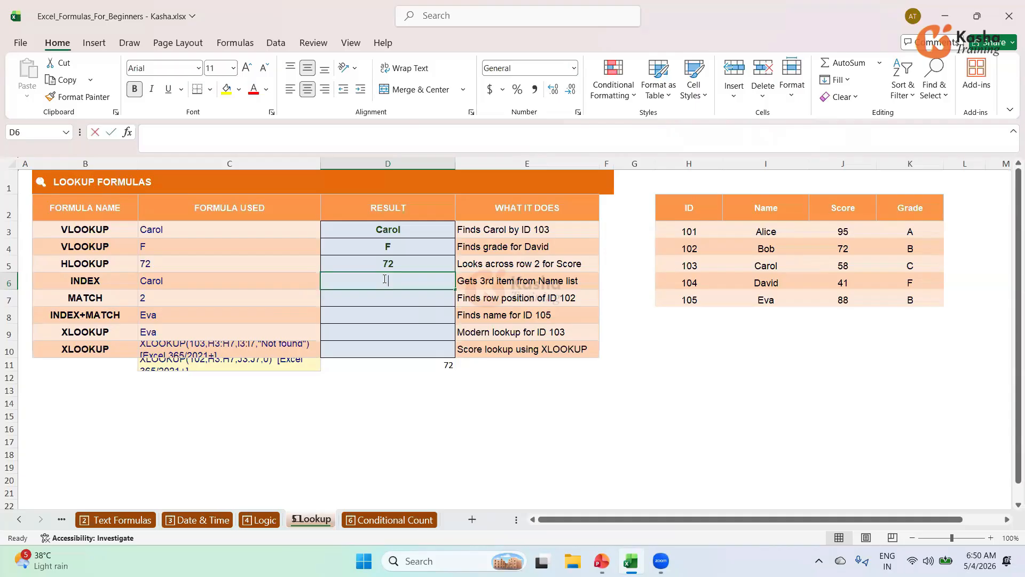
Enter an INDEX formula in D6 that returns item 3 of the Name list I3:I7
type("=")
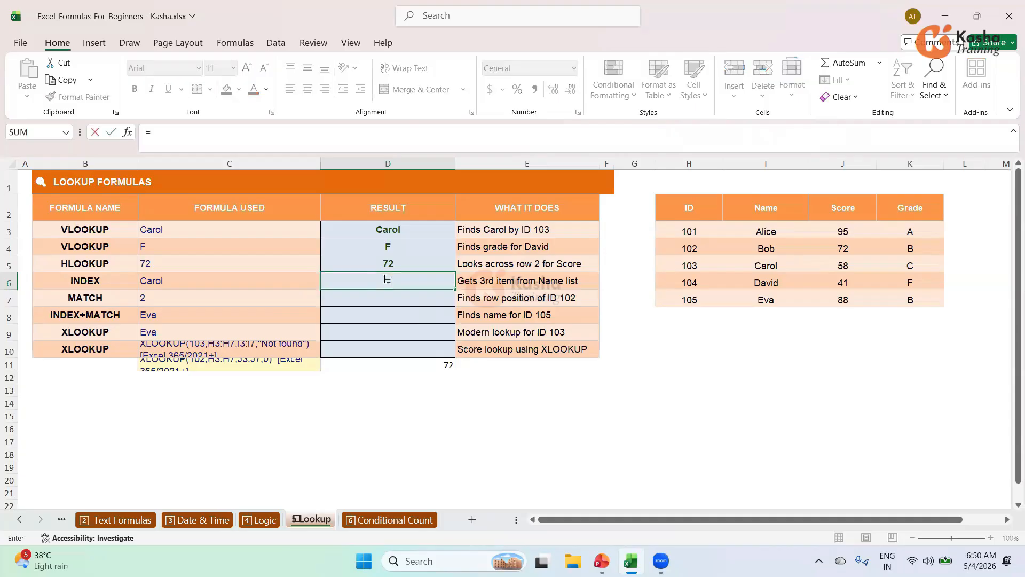
type("IN")
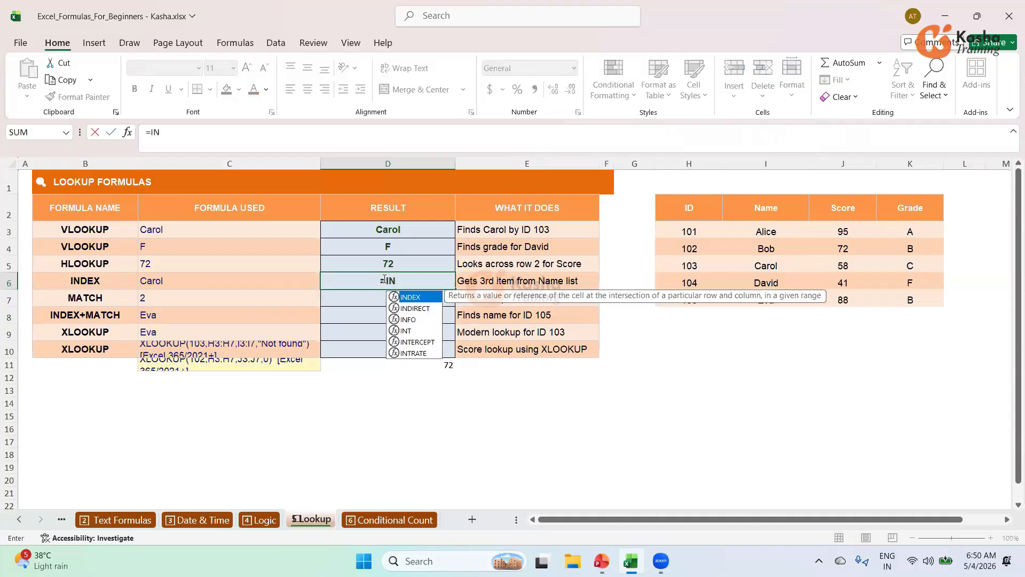
key("Tab")
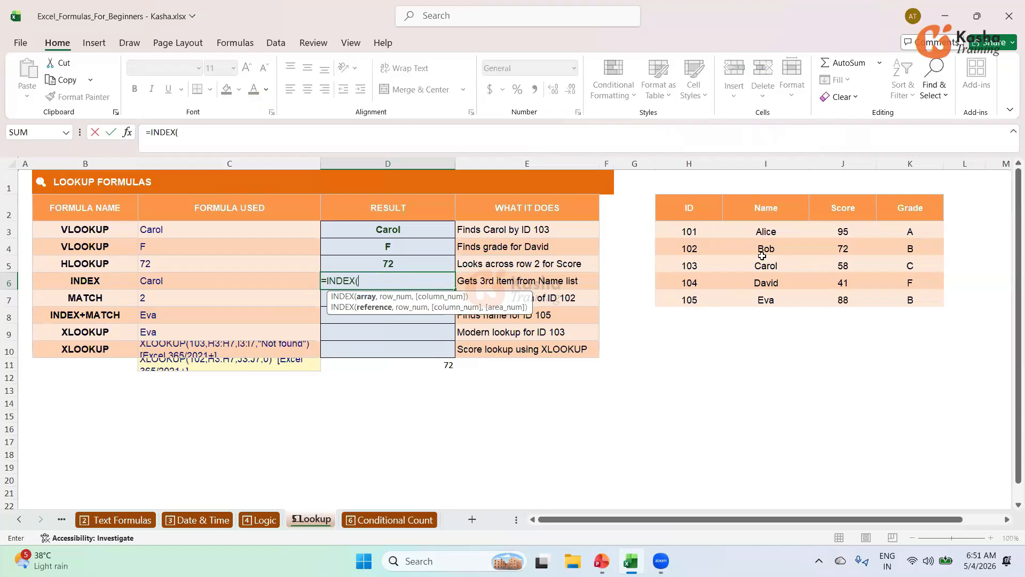
left_click_drag(766, 231, 766, 299)
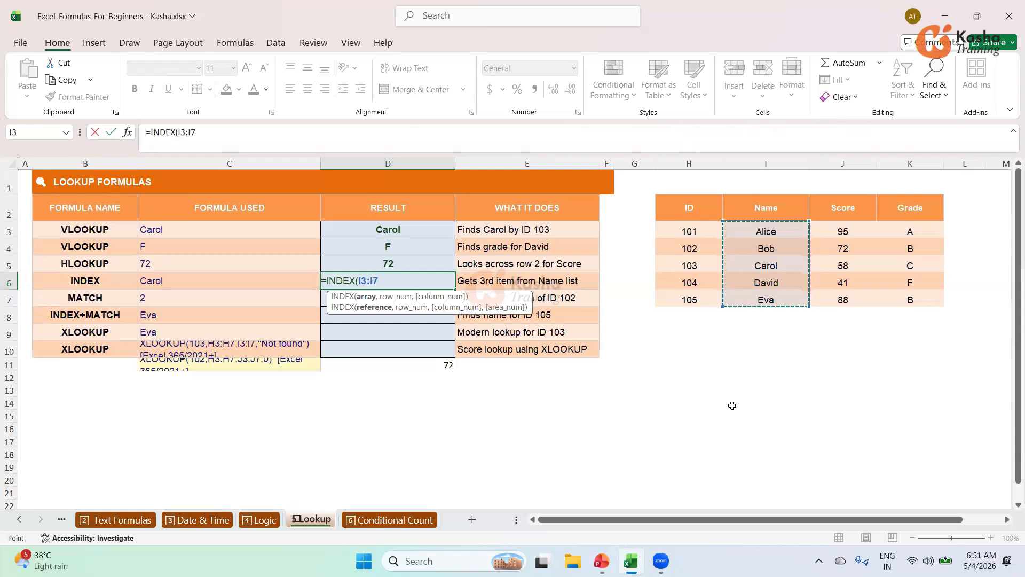
type(",")
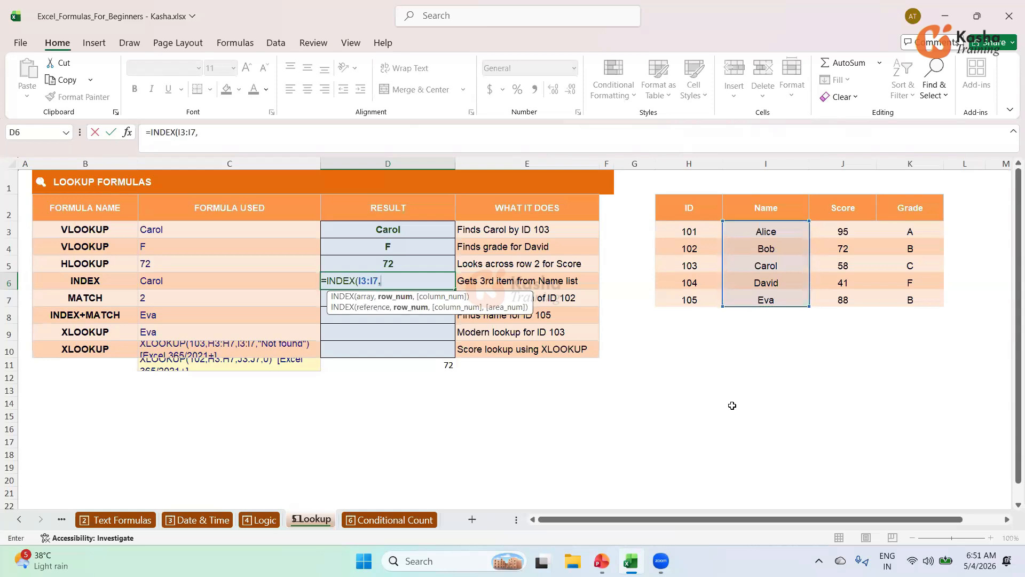
type("3")
type(")")
key("Return")
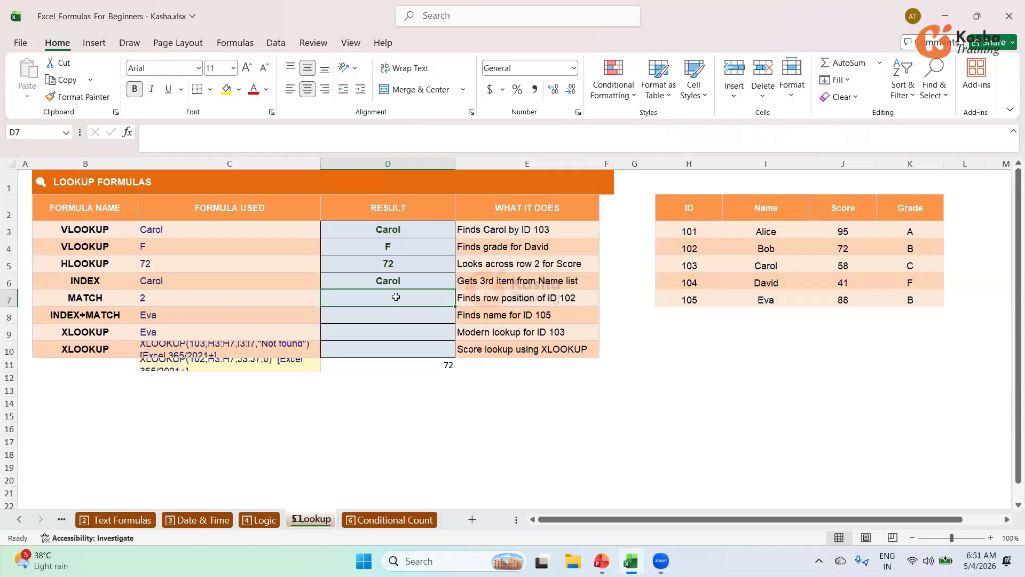
Enter a MATCH formula in D7 that finds the position of 102 in H3:H7 with match type 0
type("=")
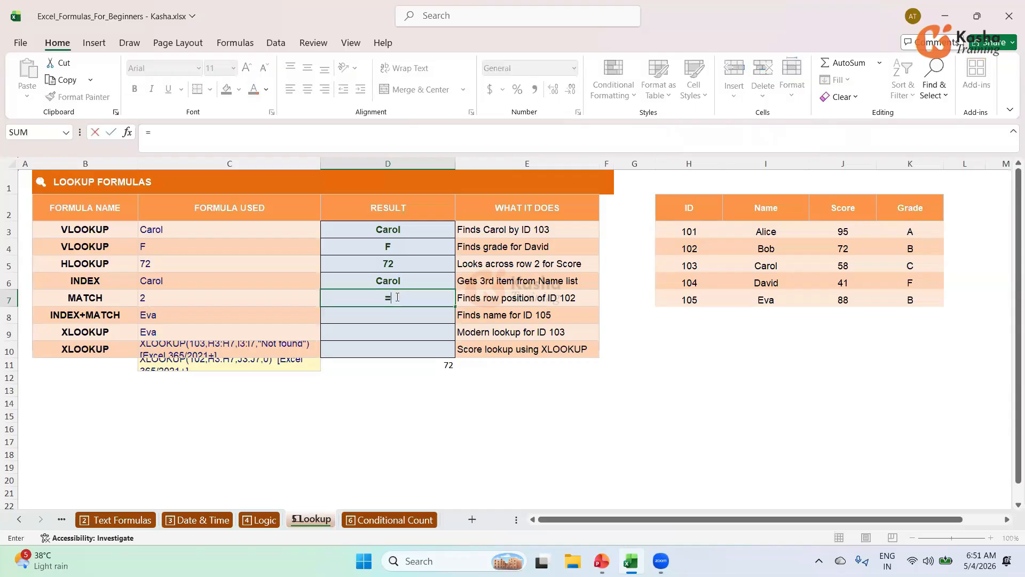
type("MA")
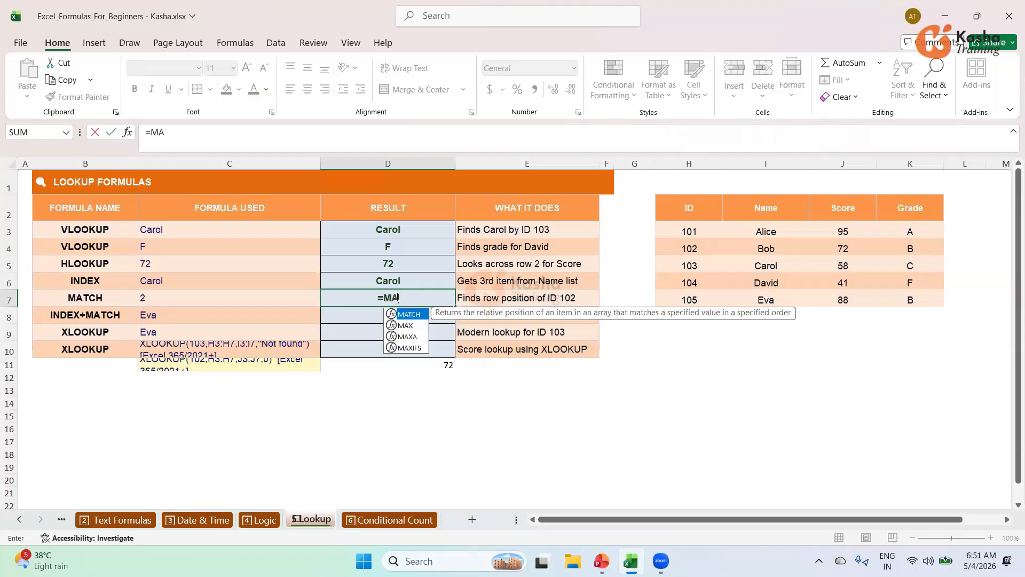
key("Tab")
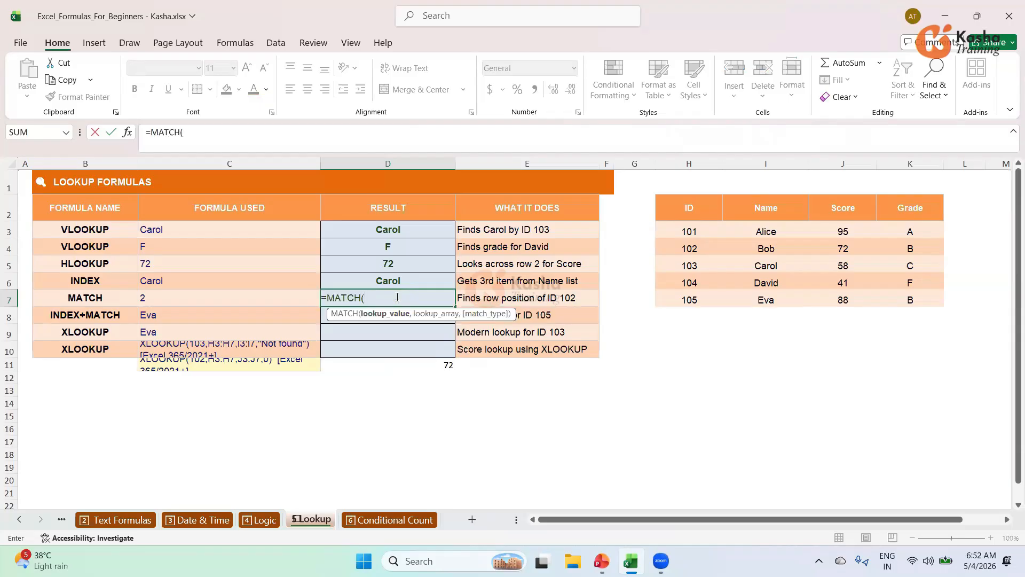
type("102,")
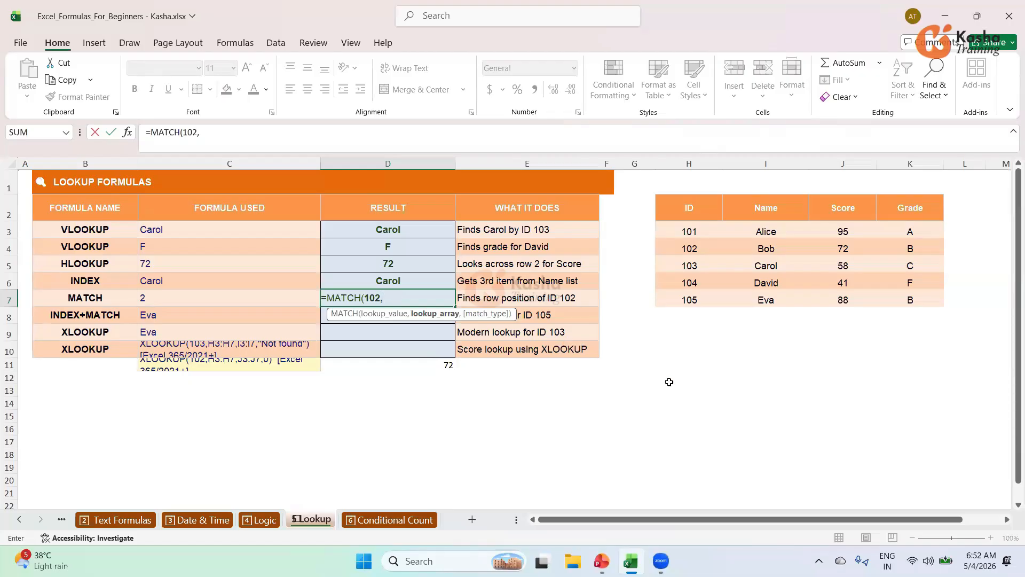
left_click(694, 231)
left_click_drag(691, 265, 689, 299)
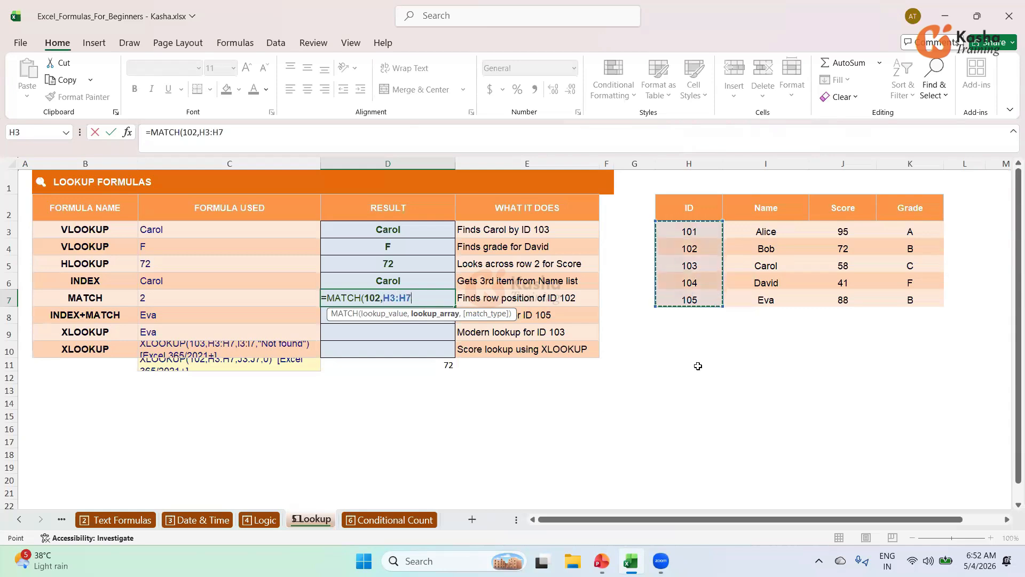
type(",")
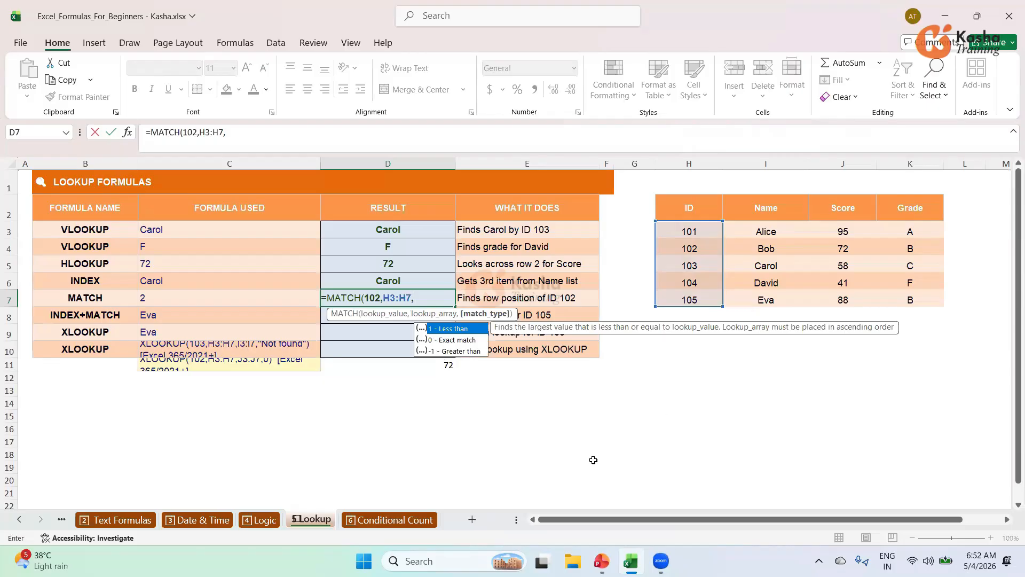
key("Down")
key("Tab")
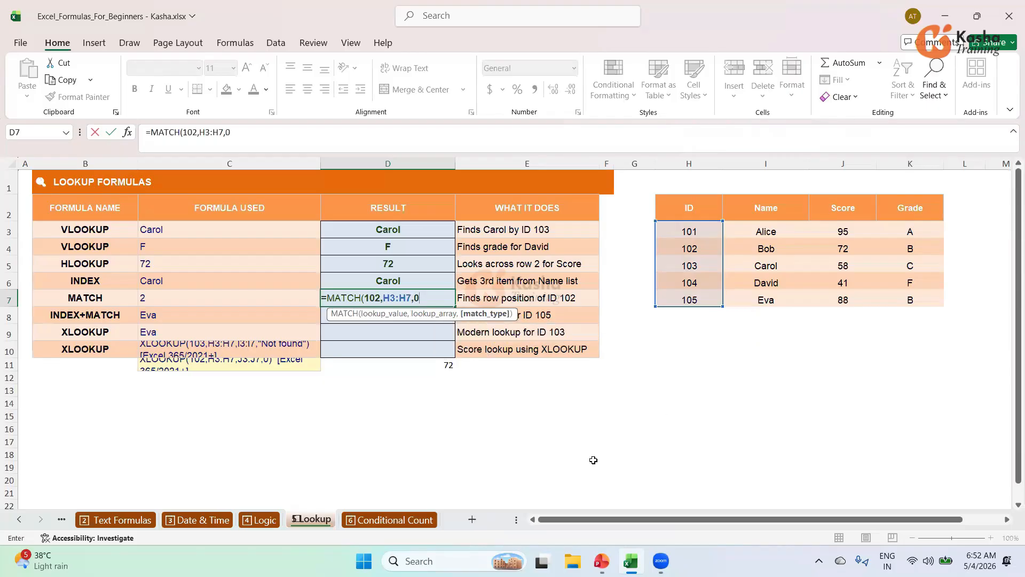
type(")")
key("Return")
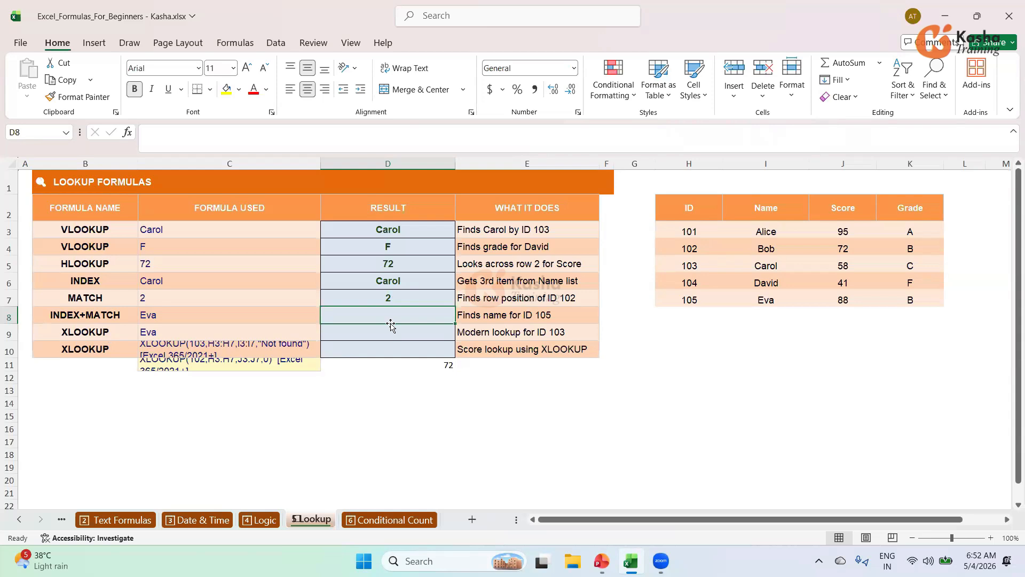
Start an INDEX formula in D8 with the Name list I3:I7 as its array
type("=")
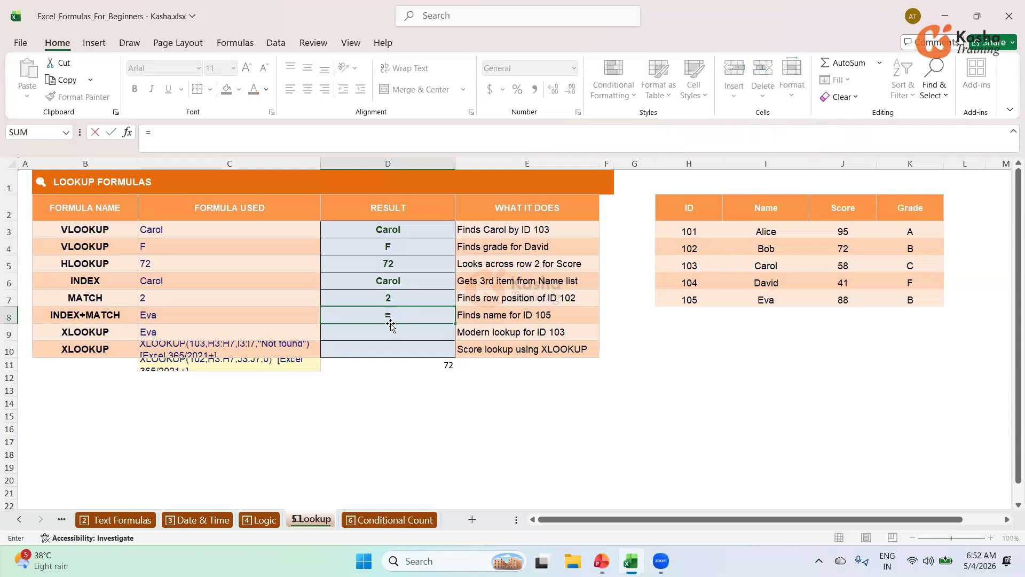
type("IN")
key("Tab")
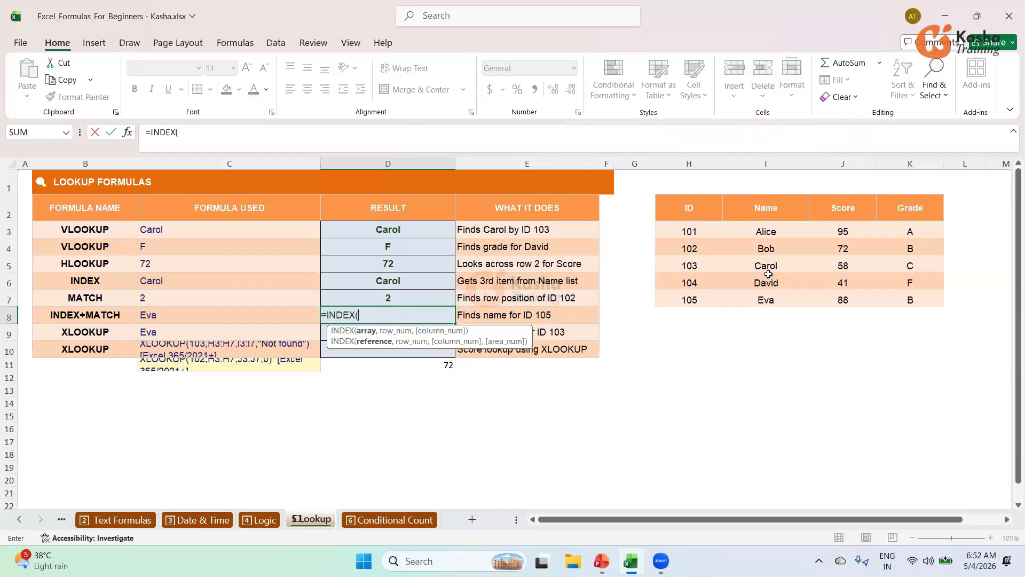
left_click_drag(769, 229, 761, 303)
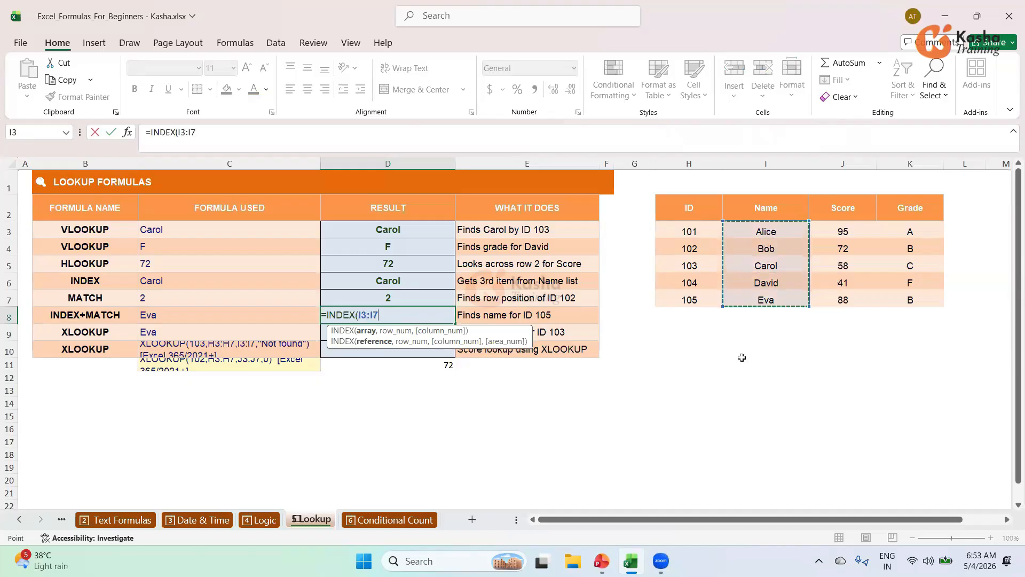
type(",")
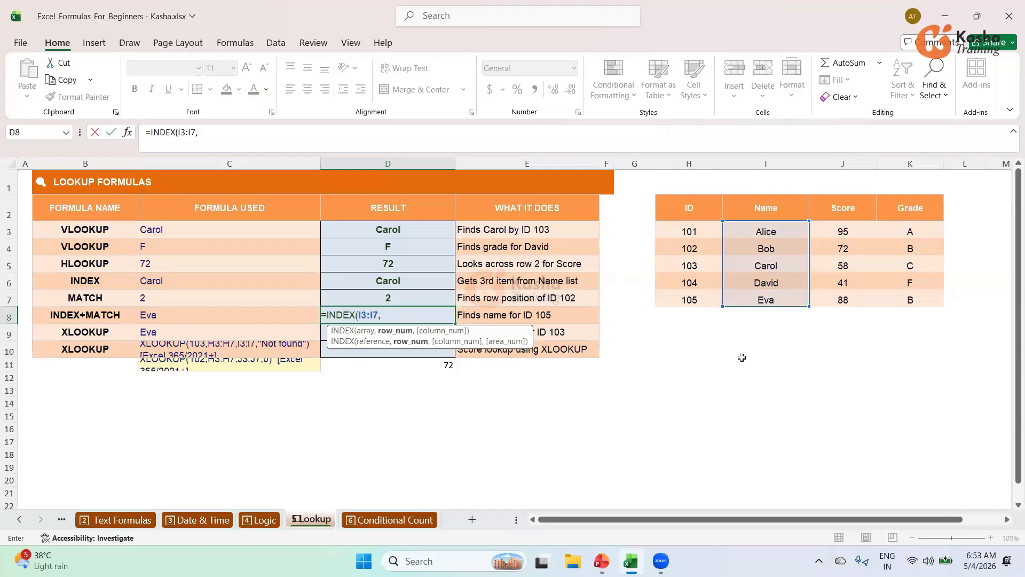
Complete the D8 formula with a nested MATCH that finds 105 in H3:H7 with match type 0 as the row number
type("MAT")
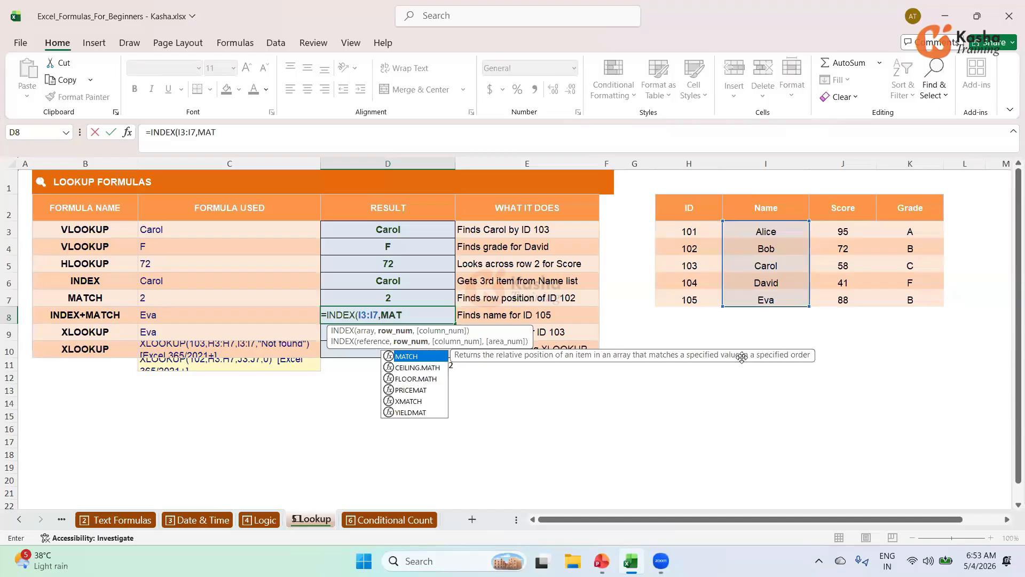
key("Tab")
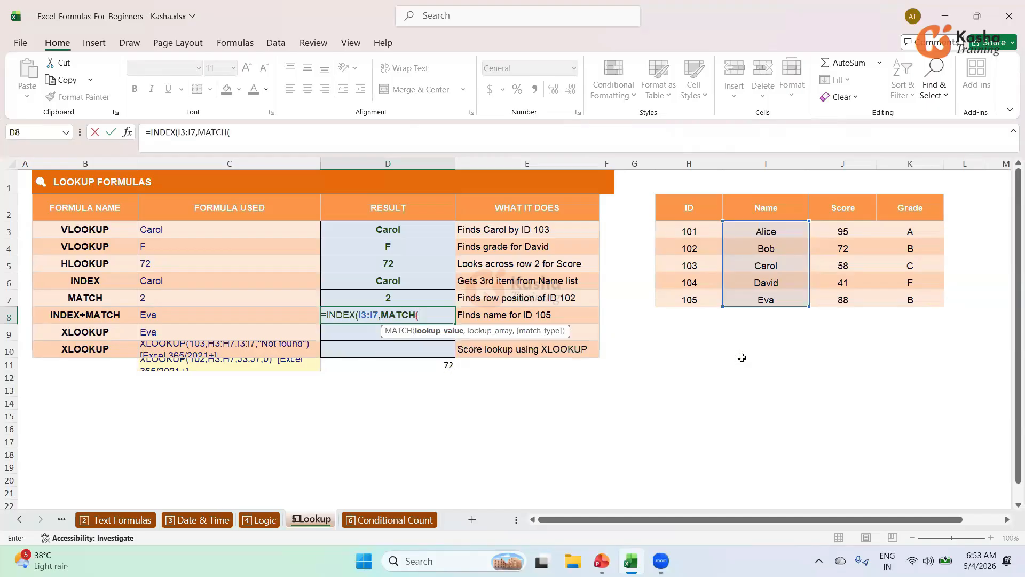
type("105,")
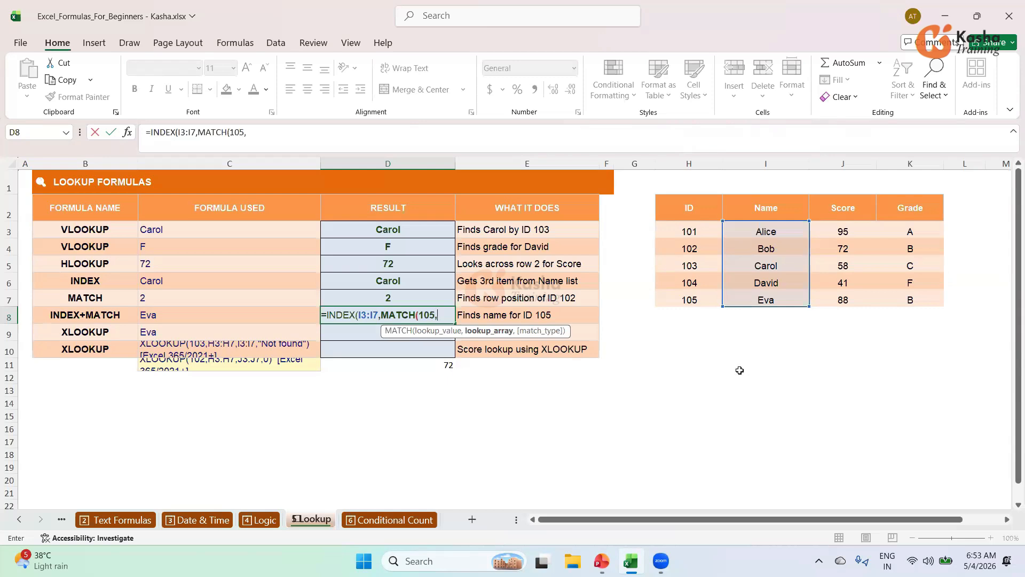
left_click_drag(696, 235, 689, 296)
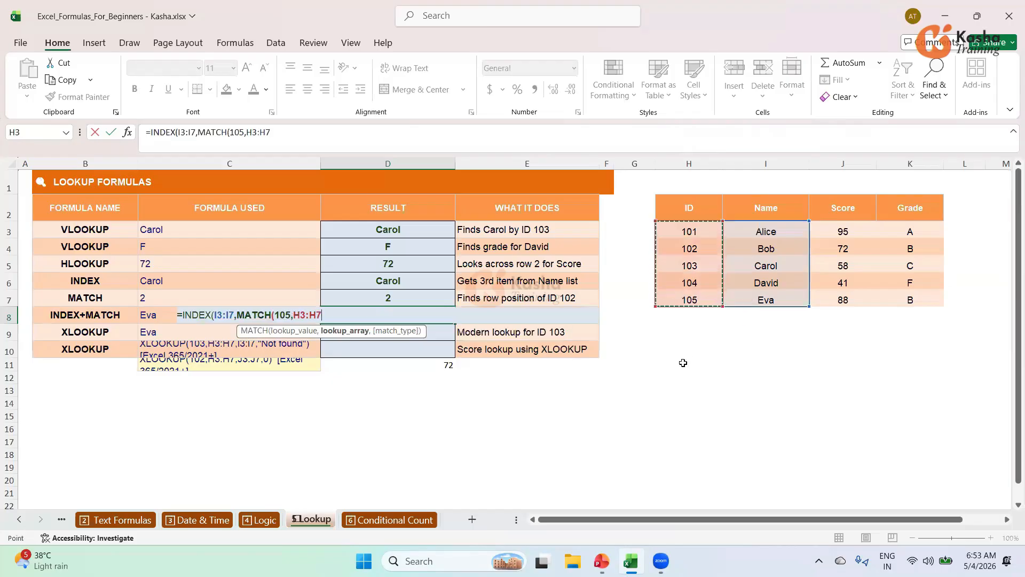
type(",")
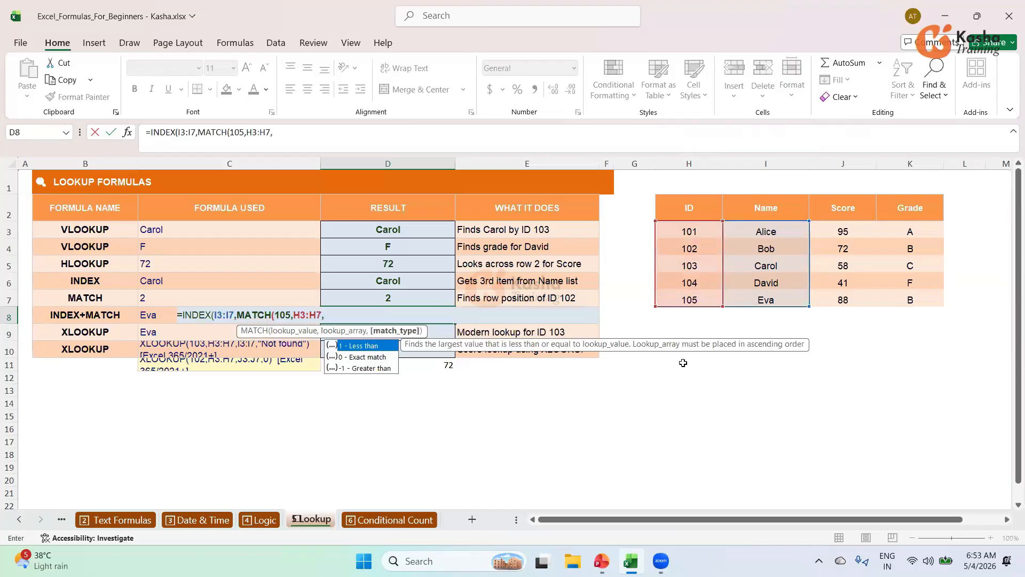
key("Down")
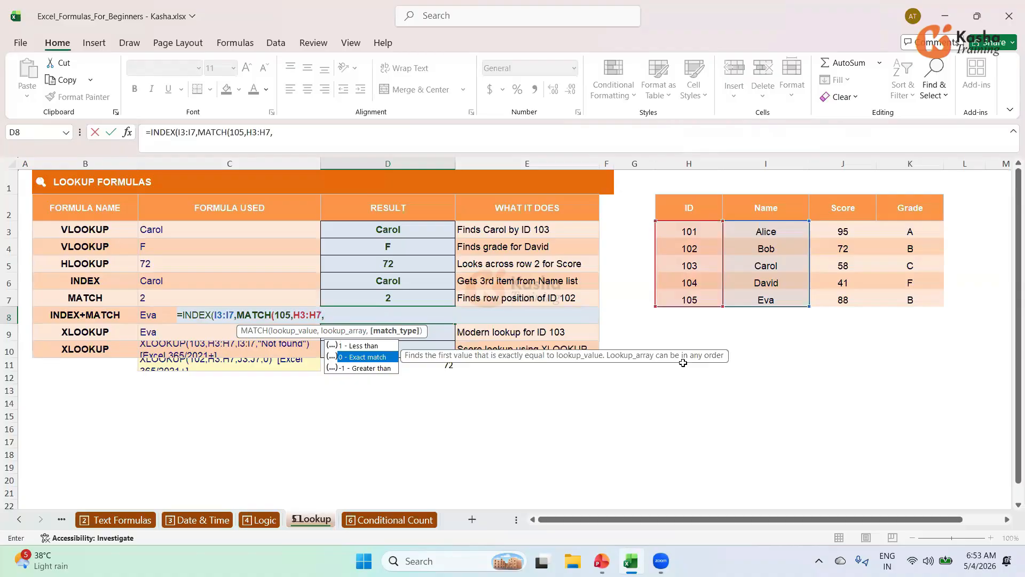
key("Tab")
type(")")
key("Return")
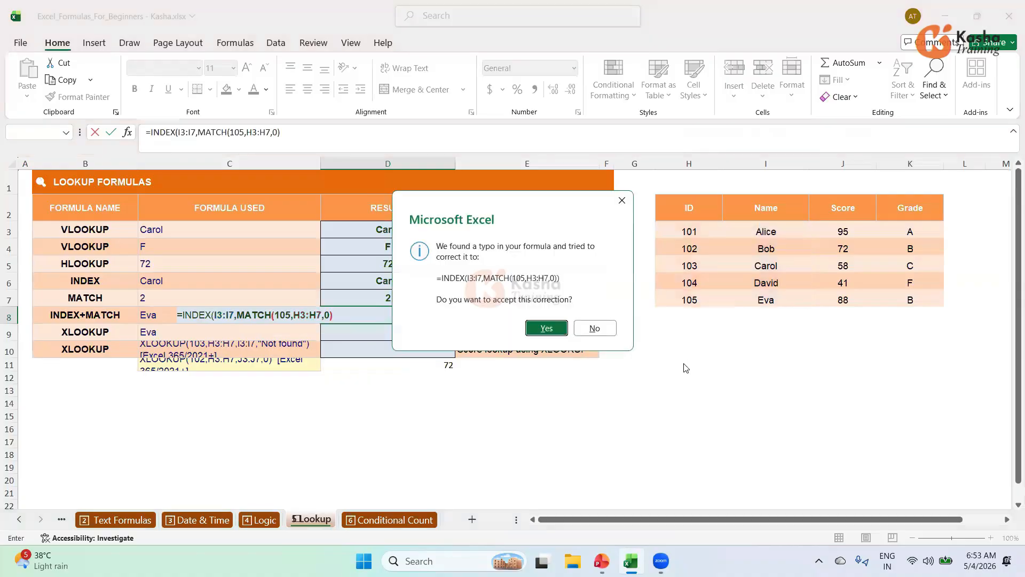
left_click(537, 334)
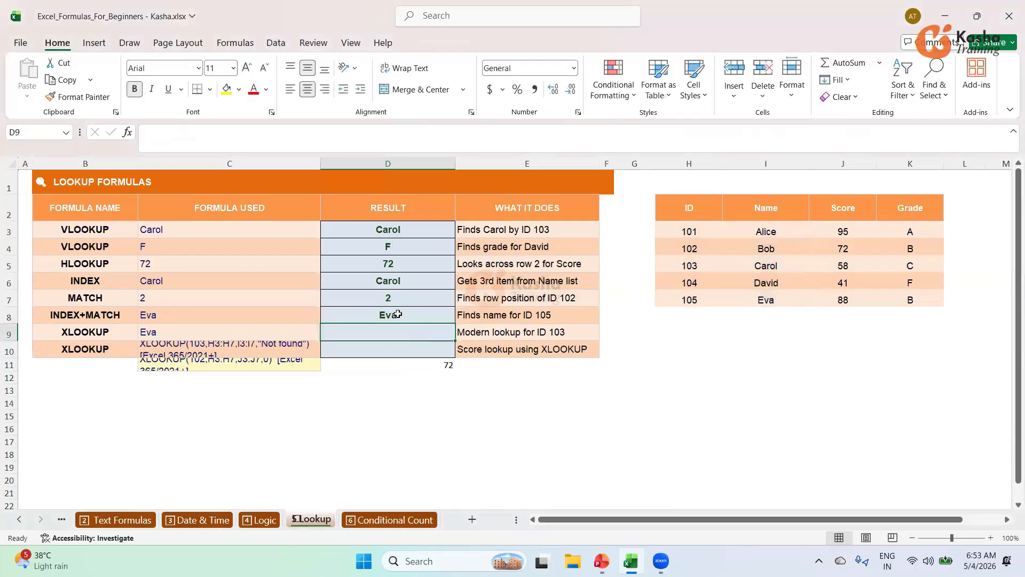
left_click(398, 315)
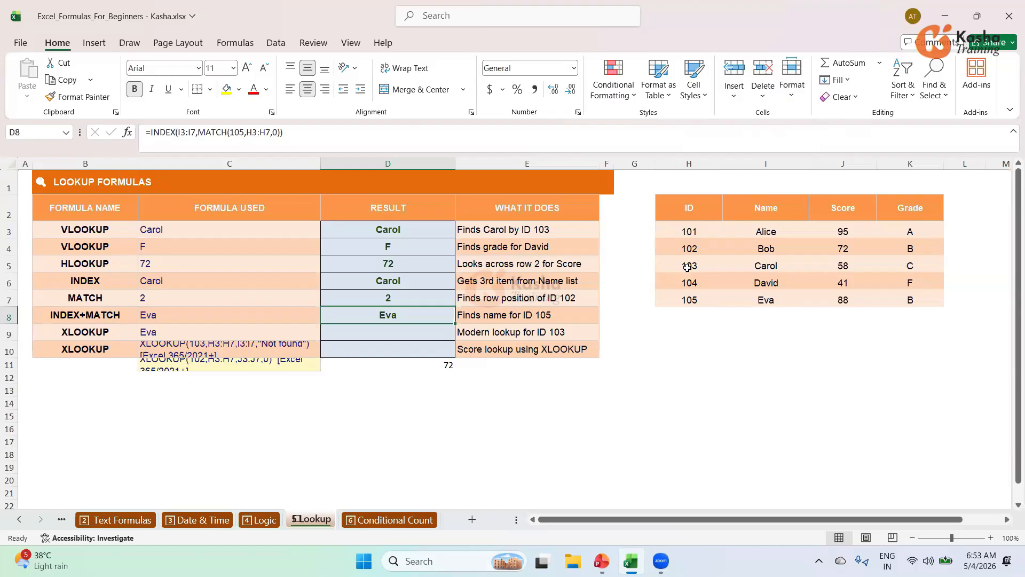
Start an IFERROR formula in D9 containing an INDEX over the Name list I3:I7
left_click(402, 332)
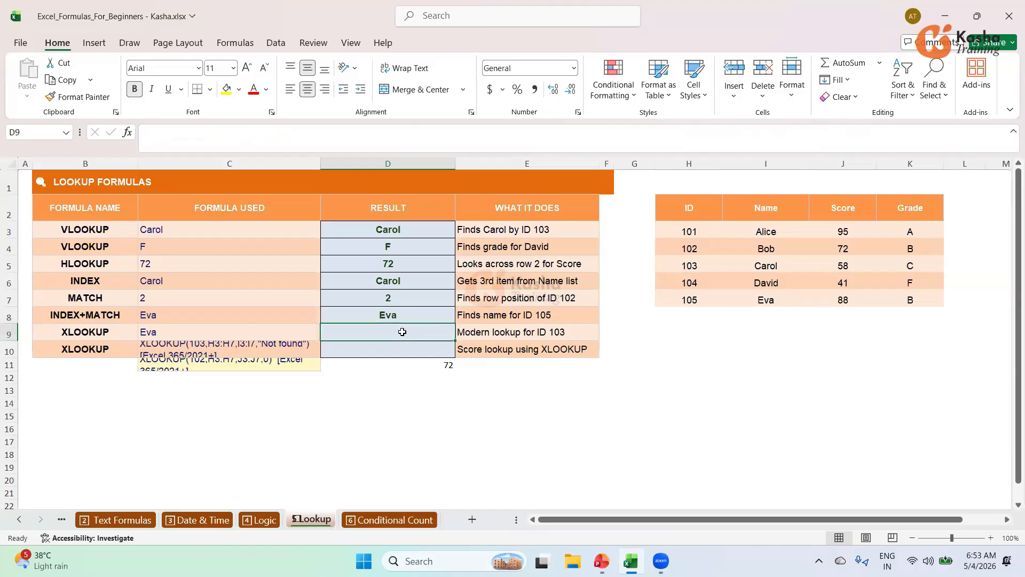
type("=")
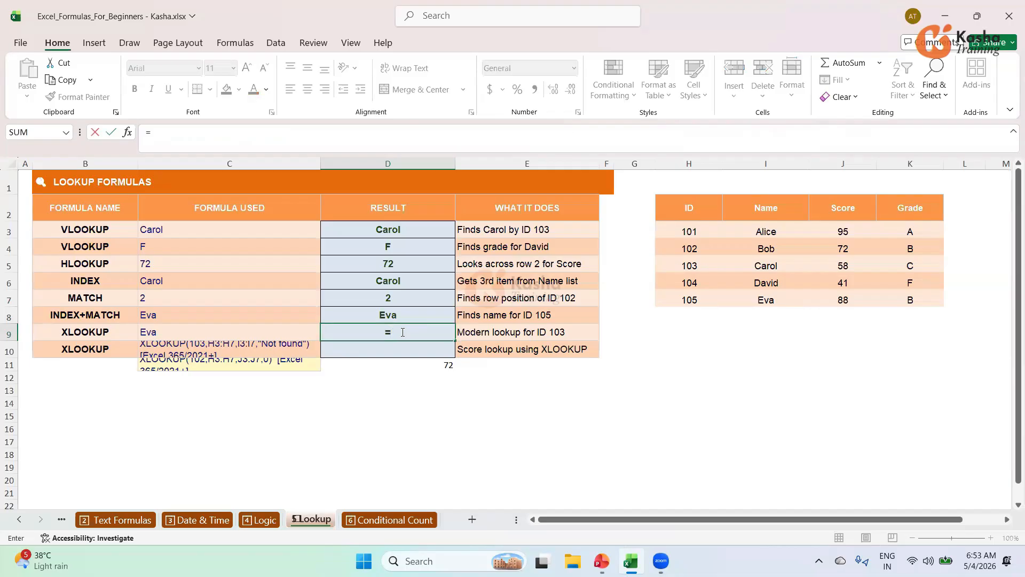
type("IF")
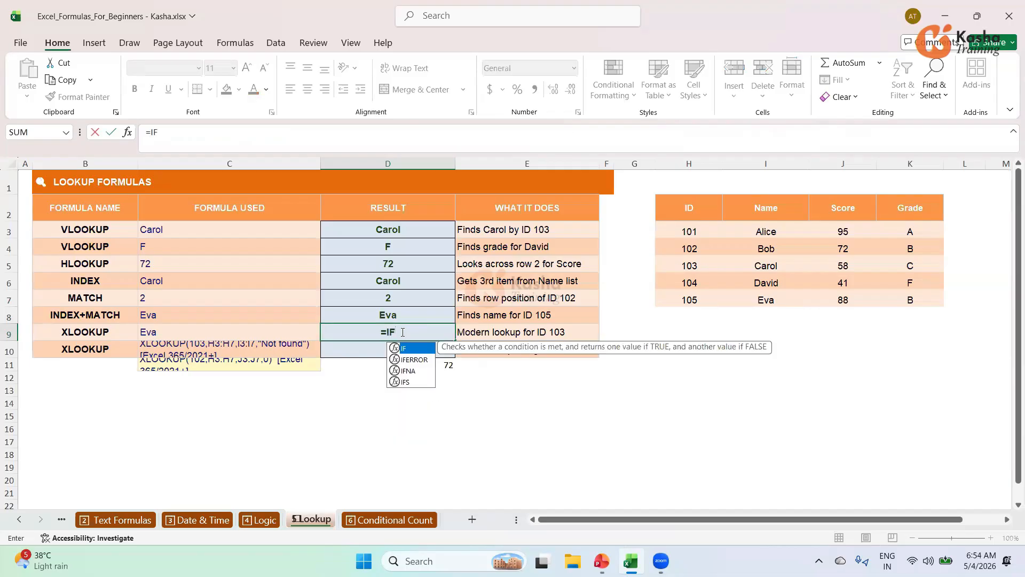
type("ERROR")
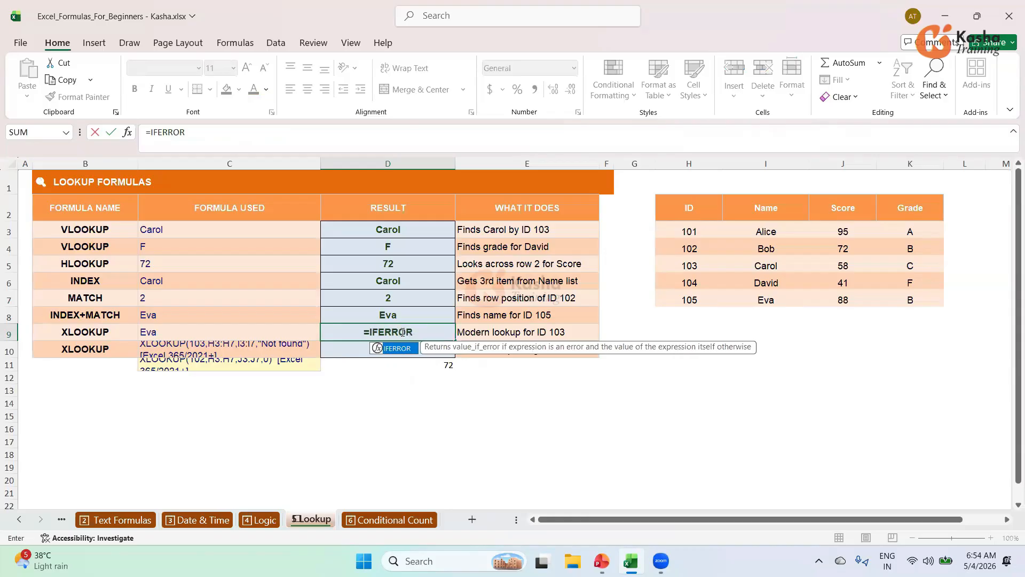
type("(")
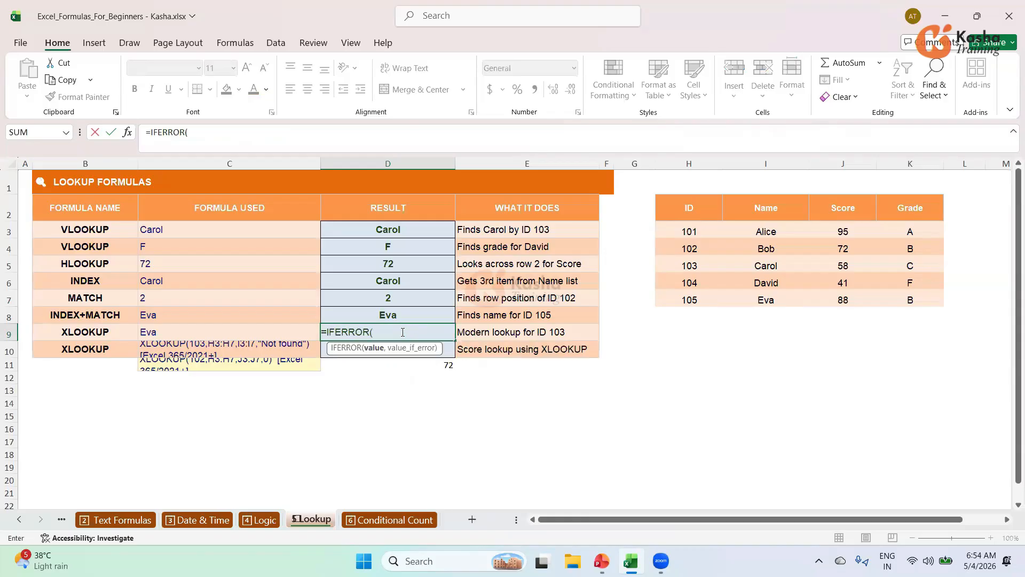
type("IN")
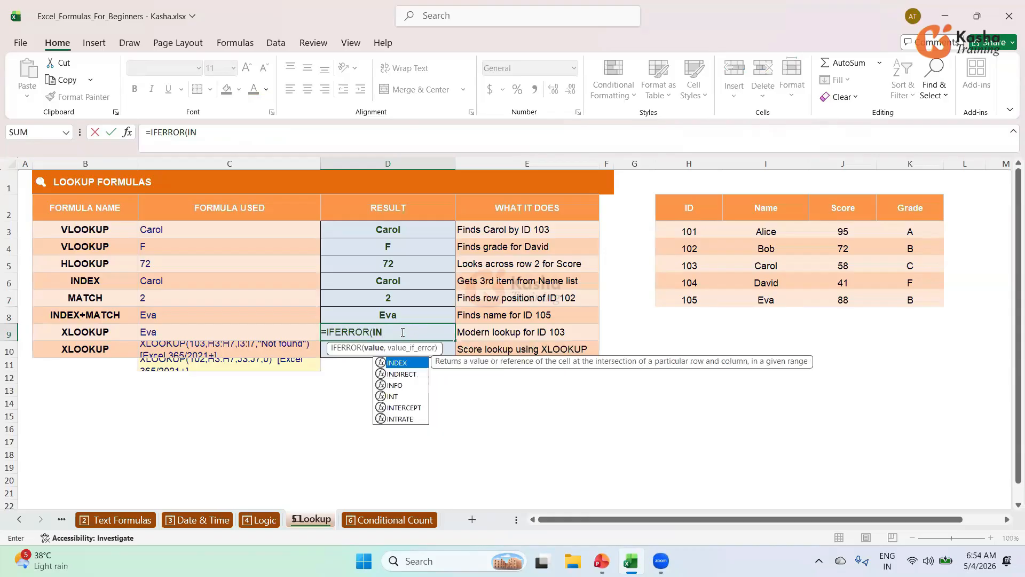
key("Tab")
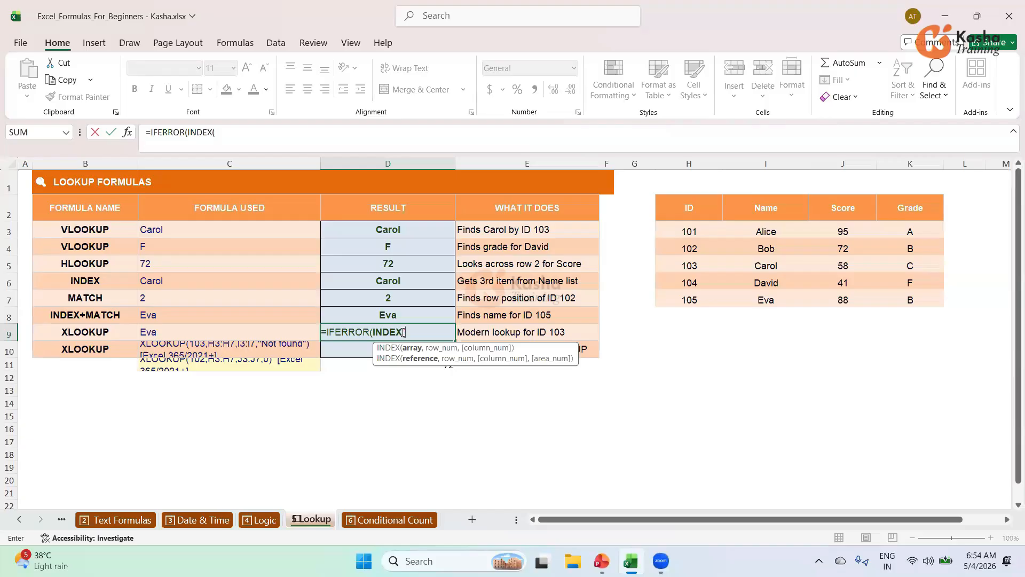
left_click_drag(761, 231, 761, 295)
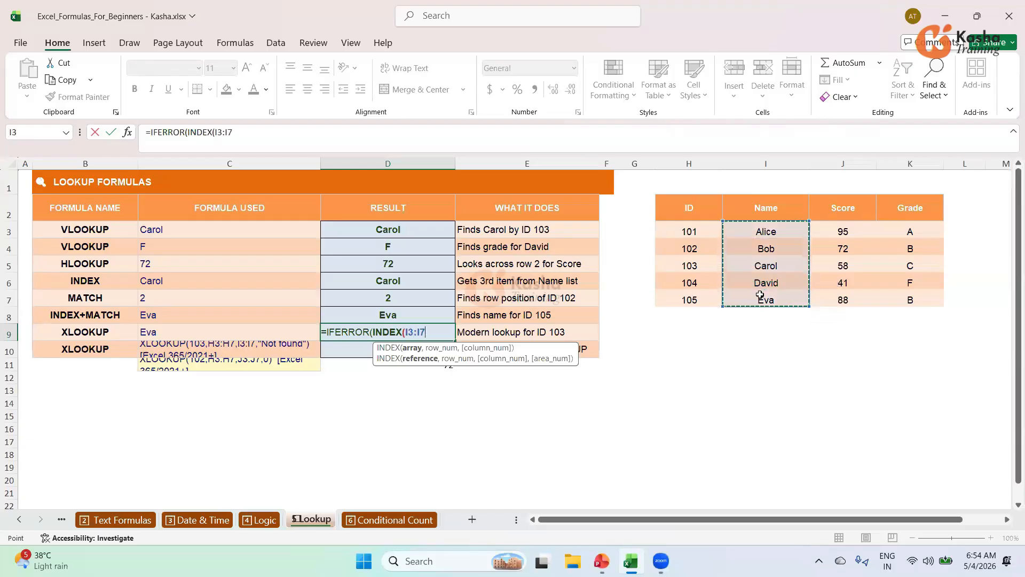
type(",")
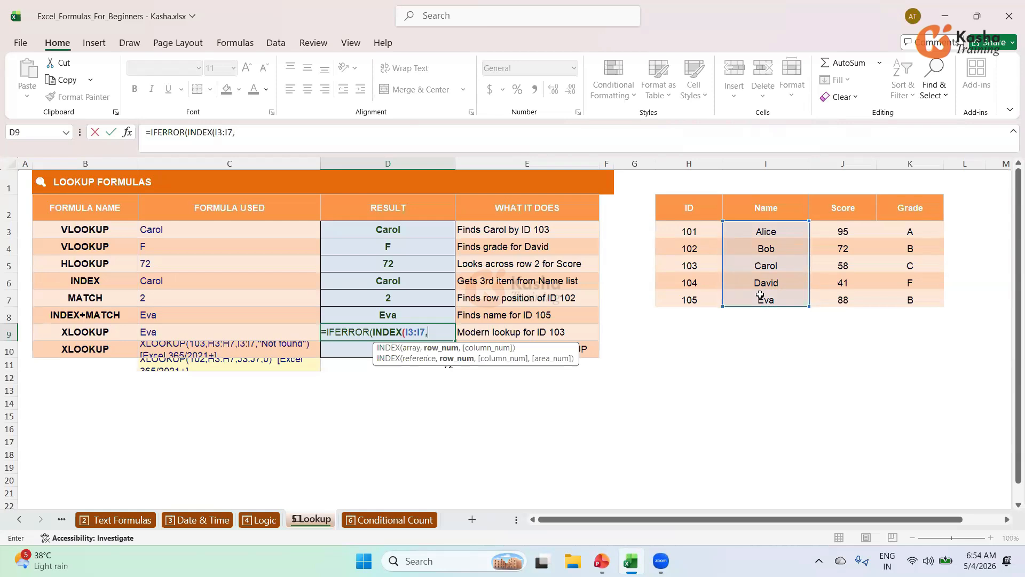
Complete the D9 formula with a nested MATCH of H7 in H3:H7, match type 0, and "Not Found" as the error value
type("MAT")
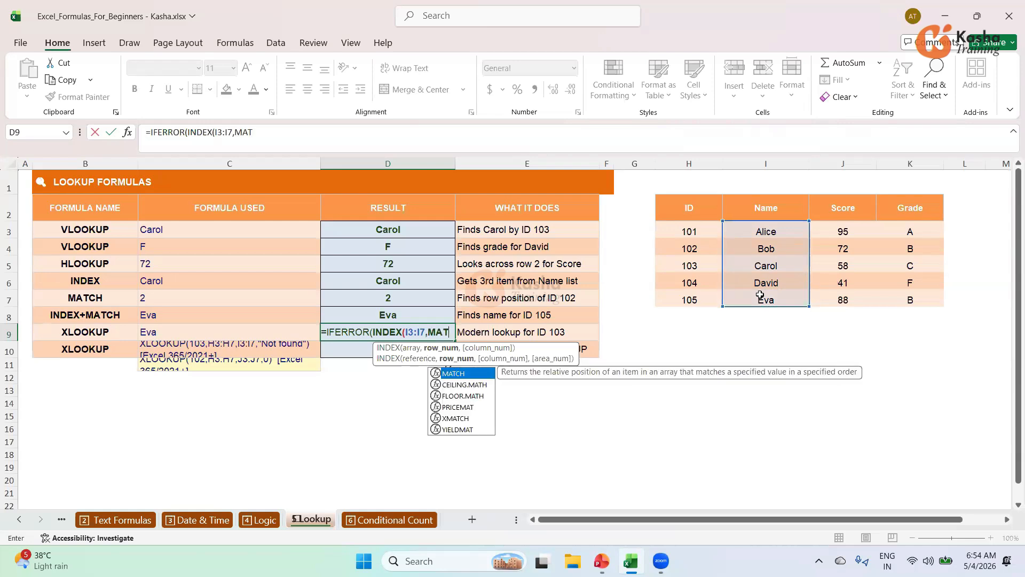
key("Tab")
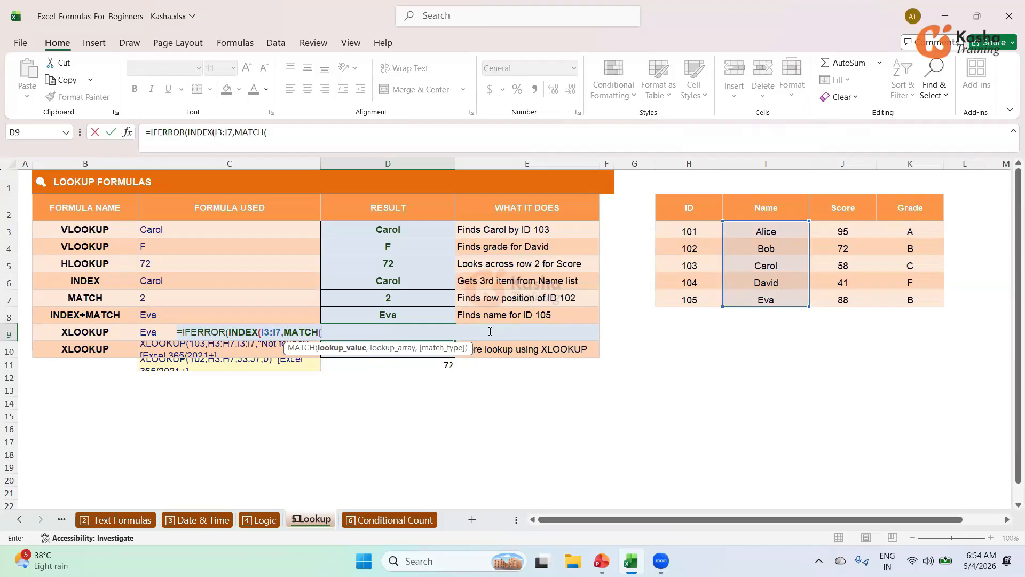
left_click(682, 304)
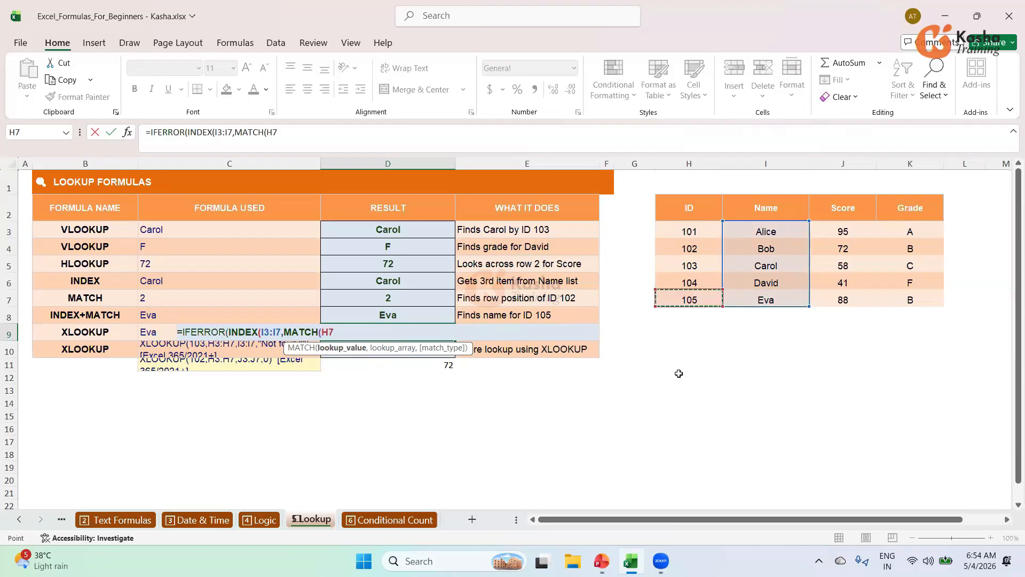
type(",")
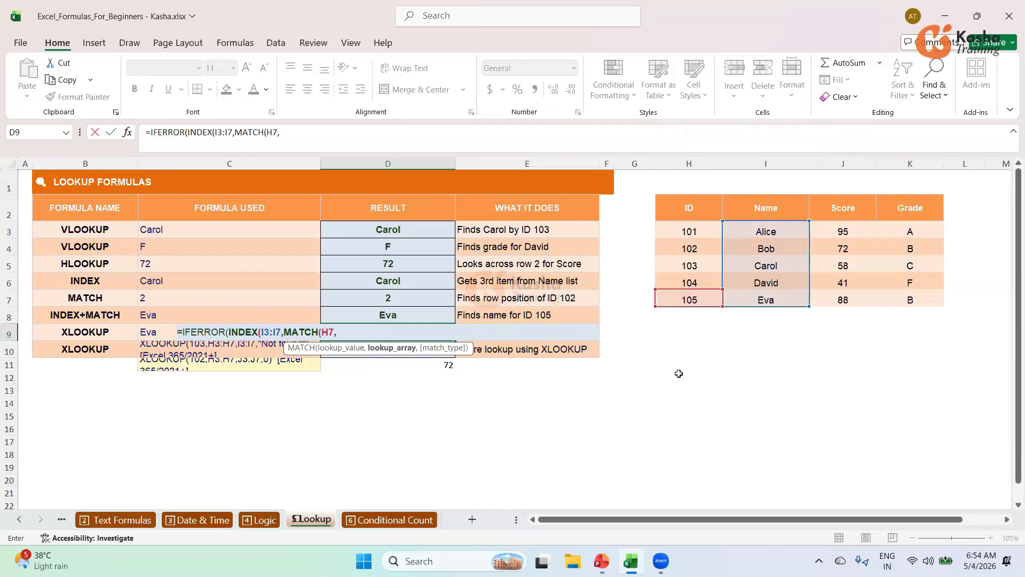
left_click_drag(689, 224, 689, 299)
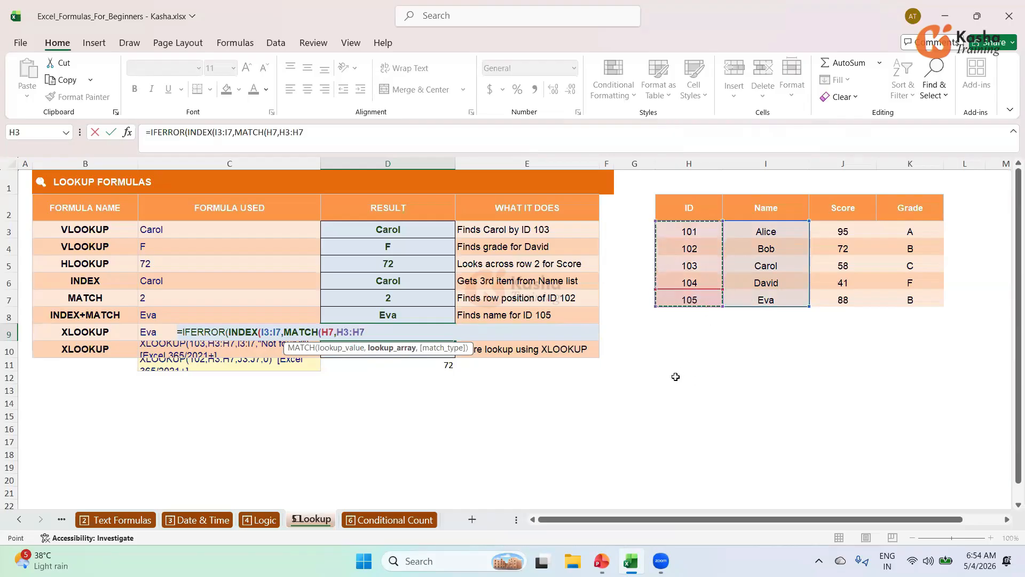
type(",")
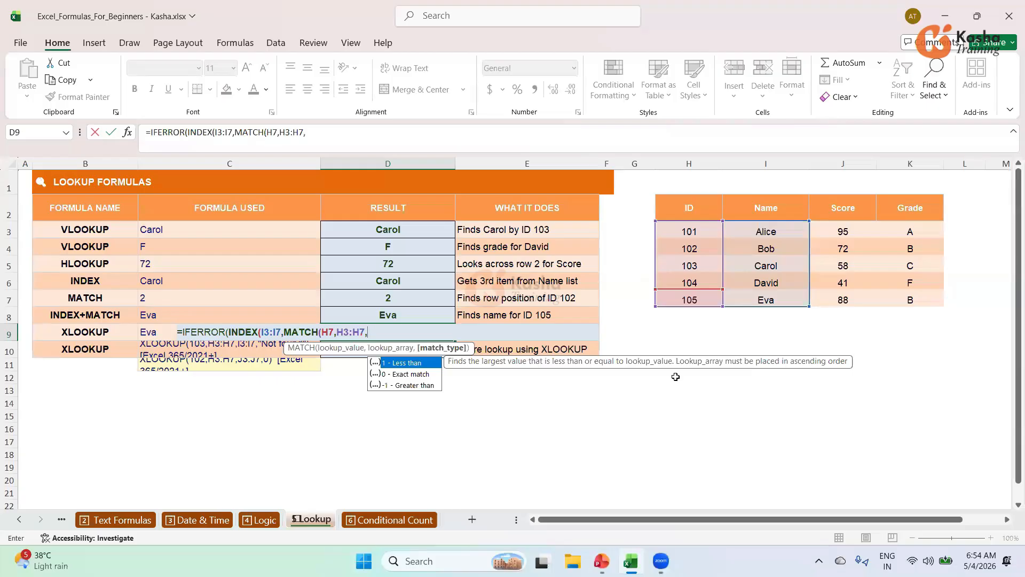
key("Down")
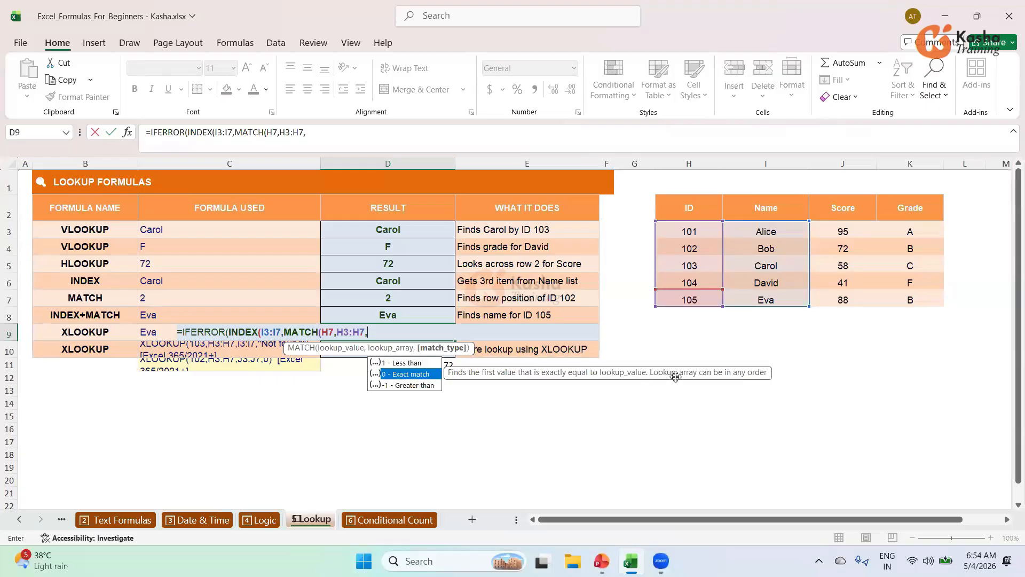
key("Tab")
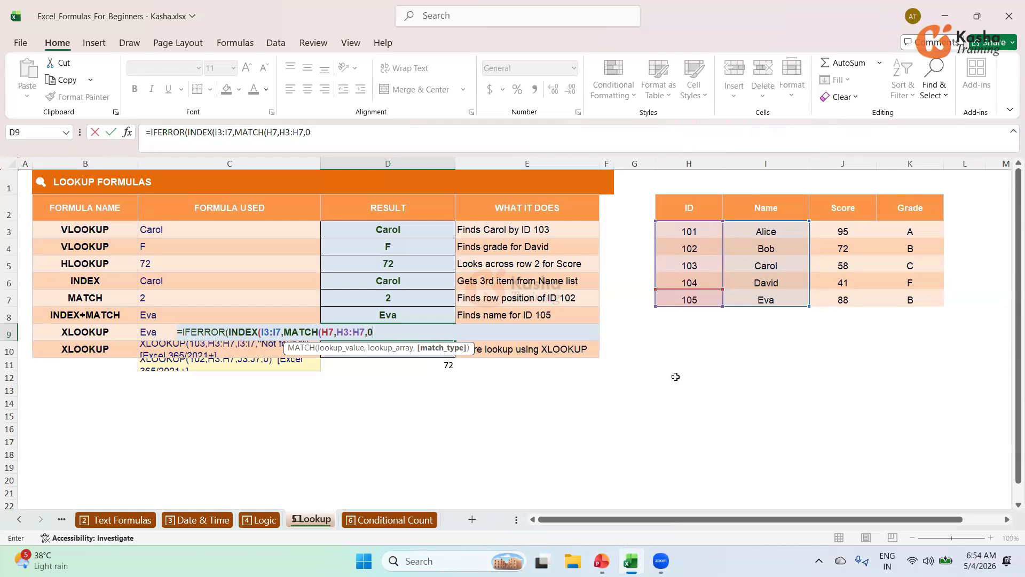
type("))")
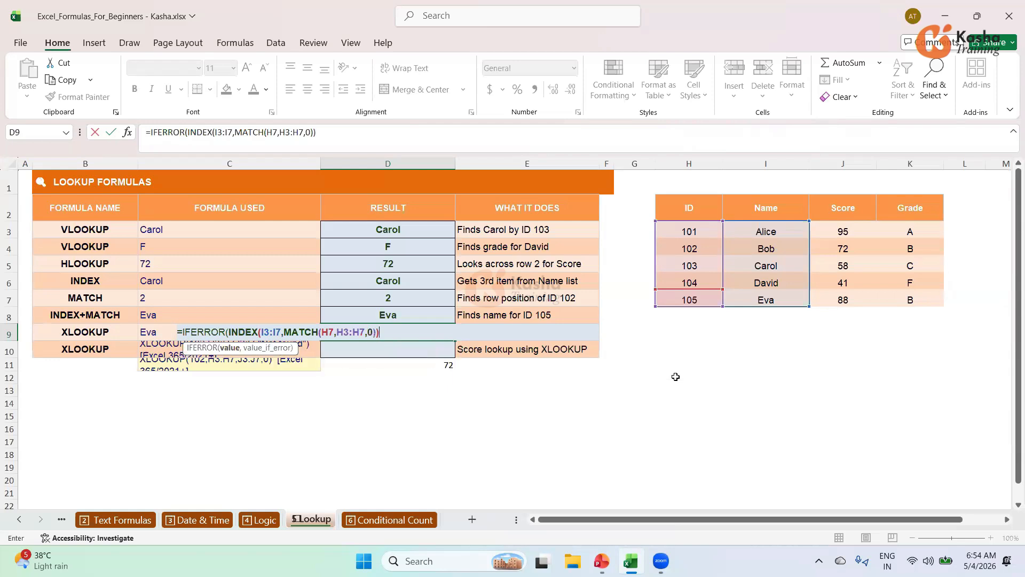
type(",\"Not Found")
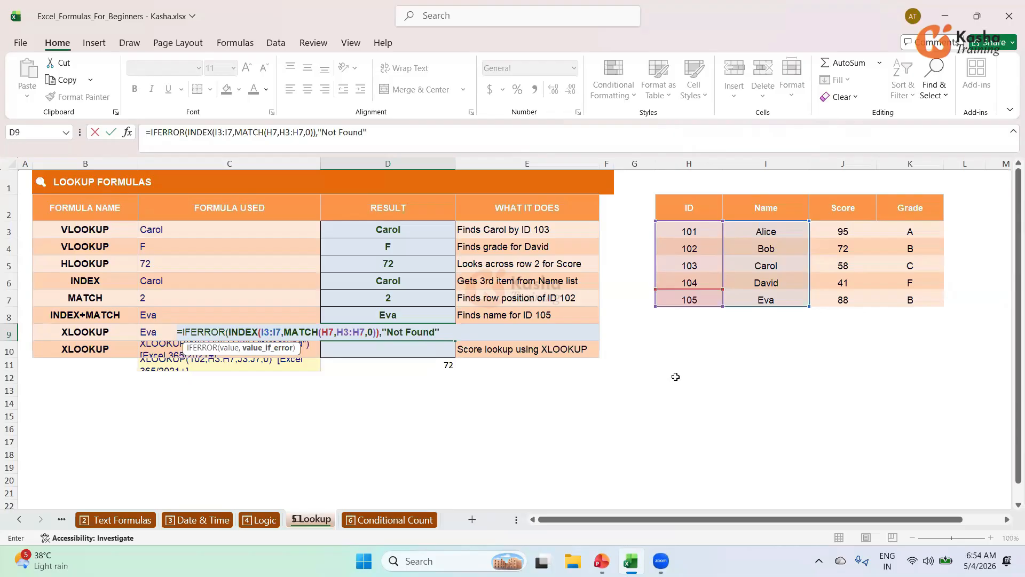
type("\")")
key("Return")
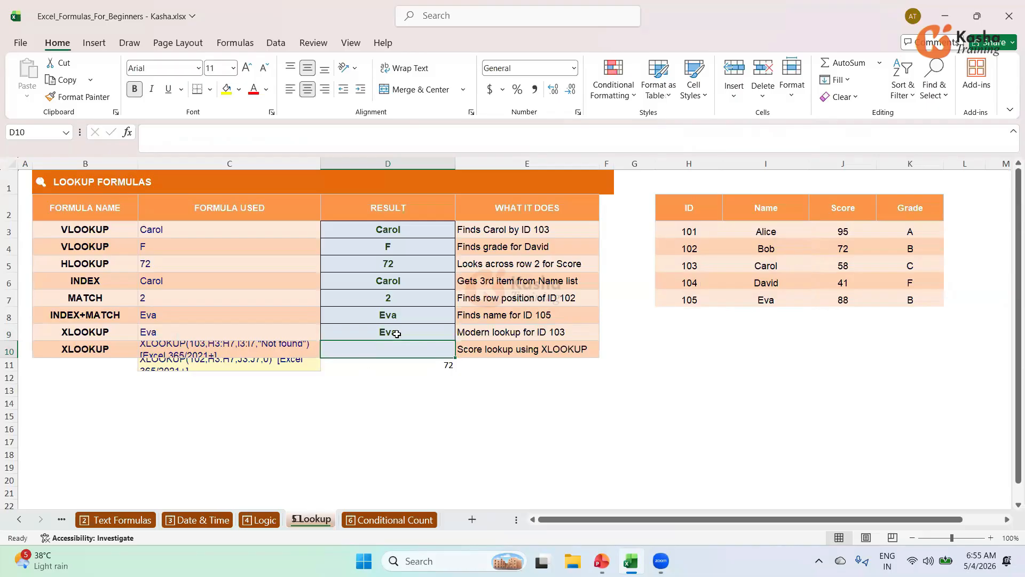
Change the MATCH lookup value in the D9 formula to H5
key("Up")
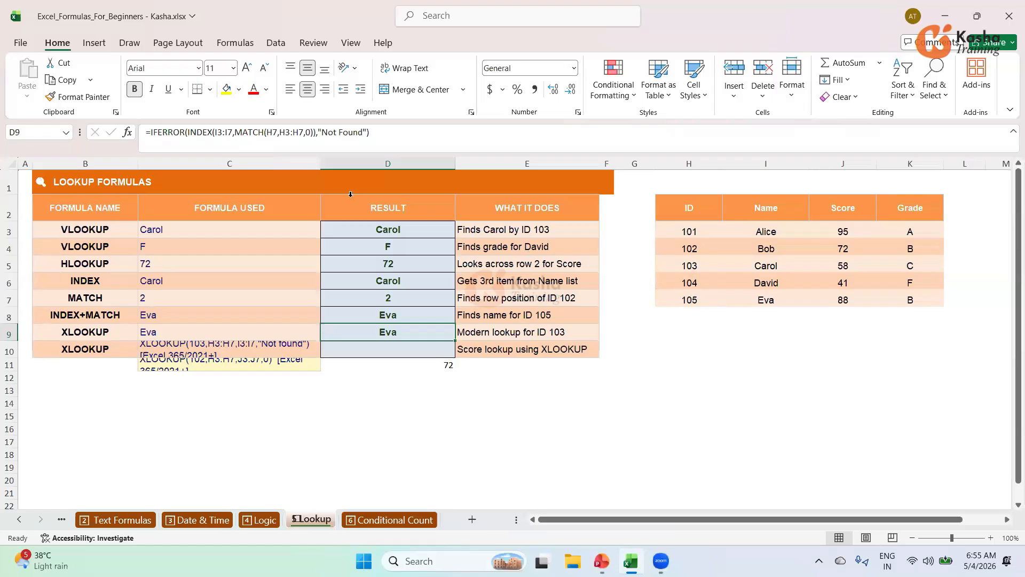
left_click(278, 133)
key("BackSpace")
type("5")
key("Return")
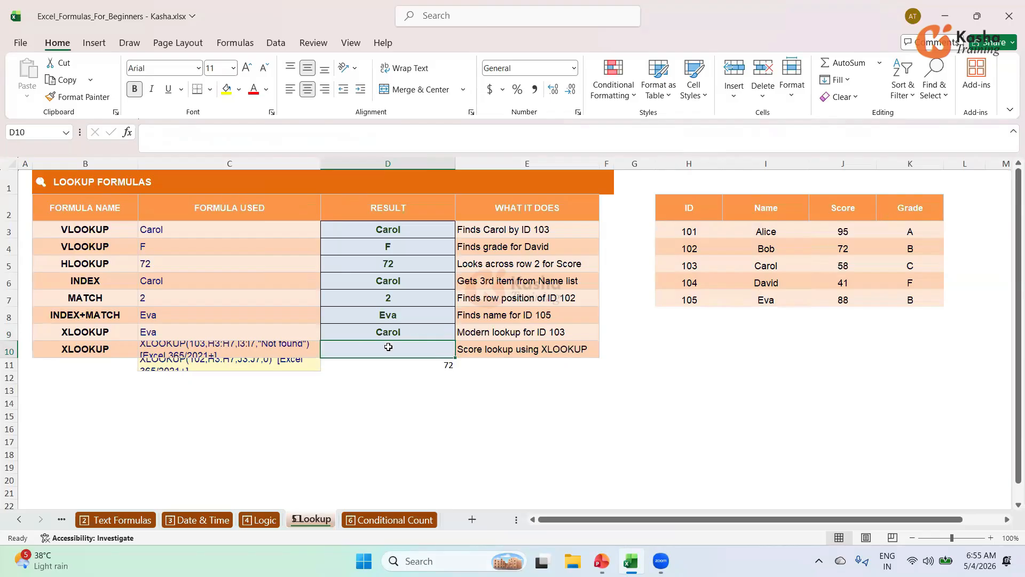
Start an IFERROR formula in D10 containing an INDEX over the Name list I3:I7
type("=")
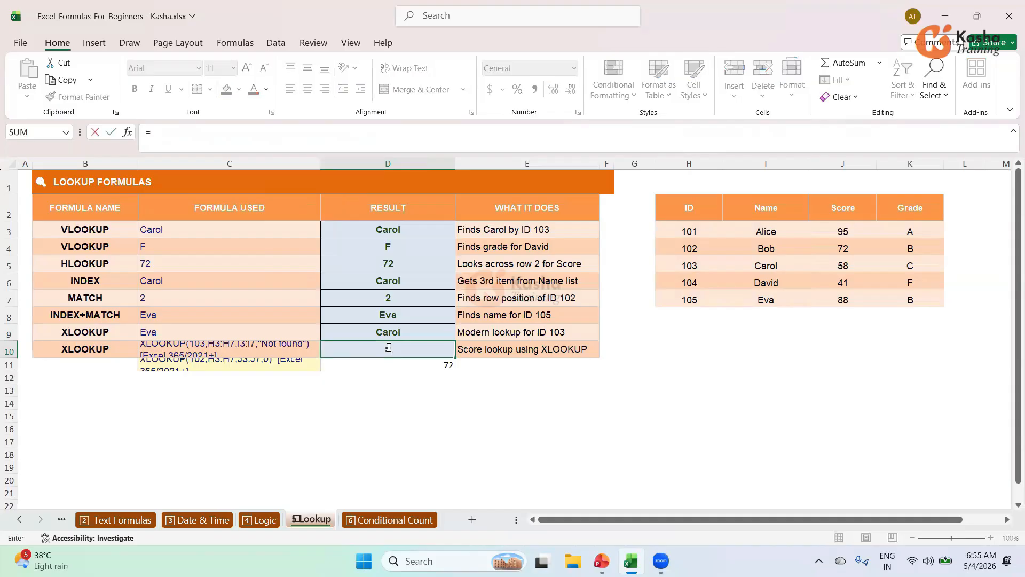
type("IF")
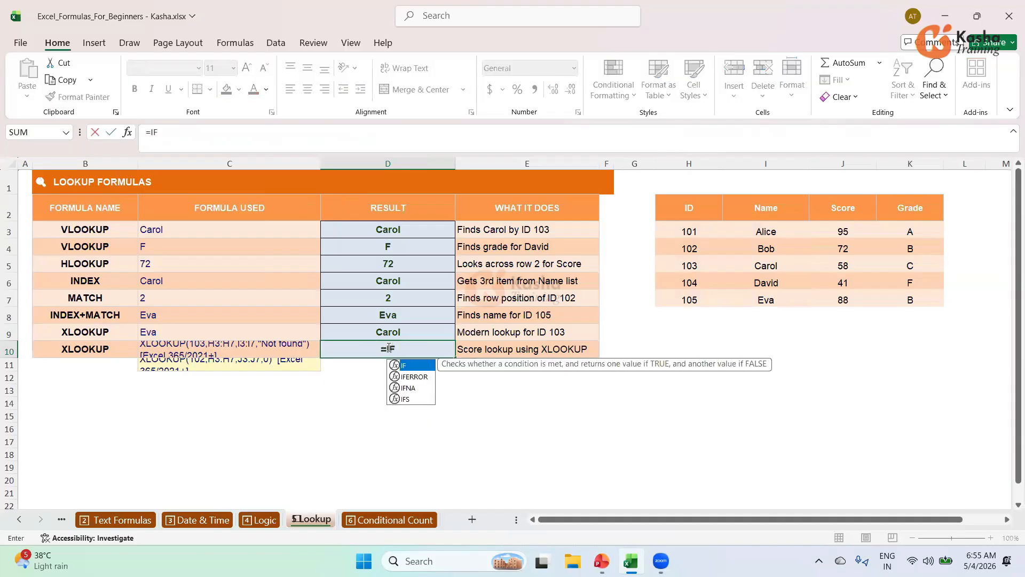
key("Down")
key("Tab")
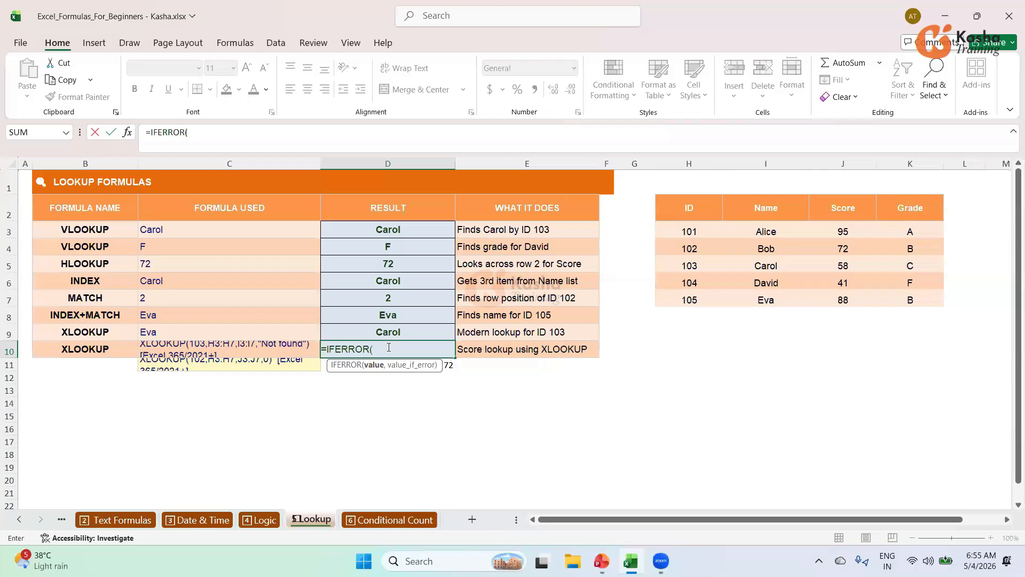
type("IN")
key("Tab")
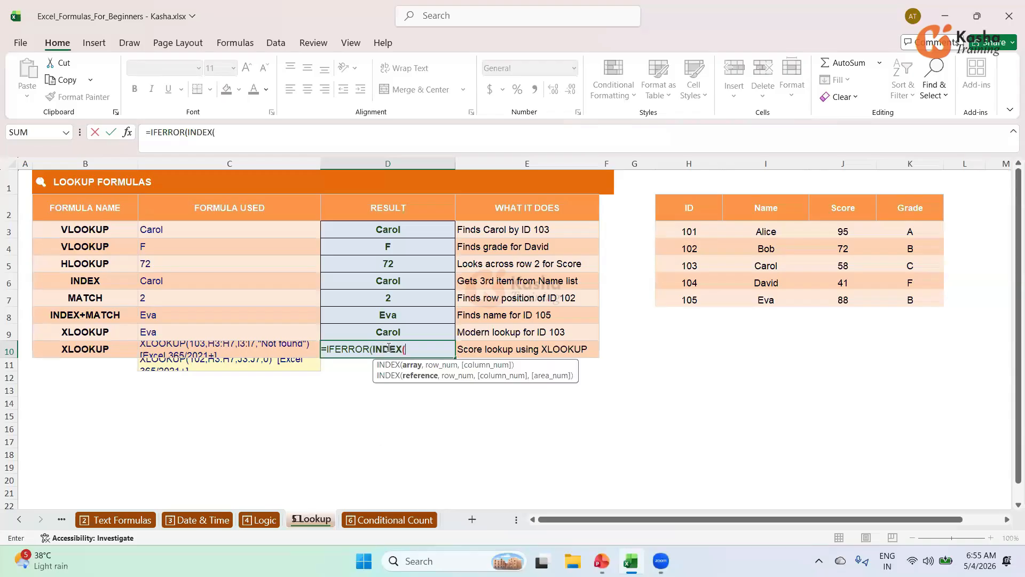
left_click_drag(765, 231, 767, 300)
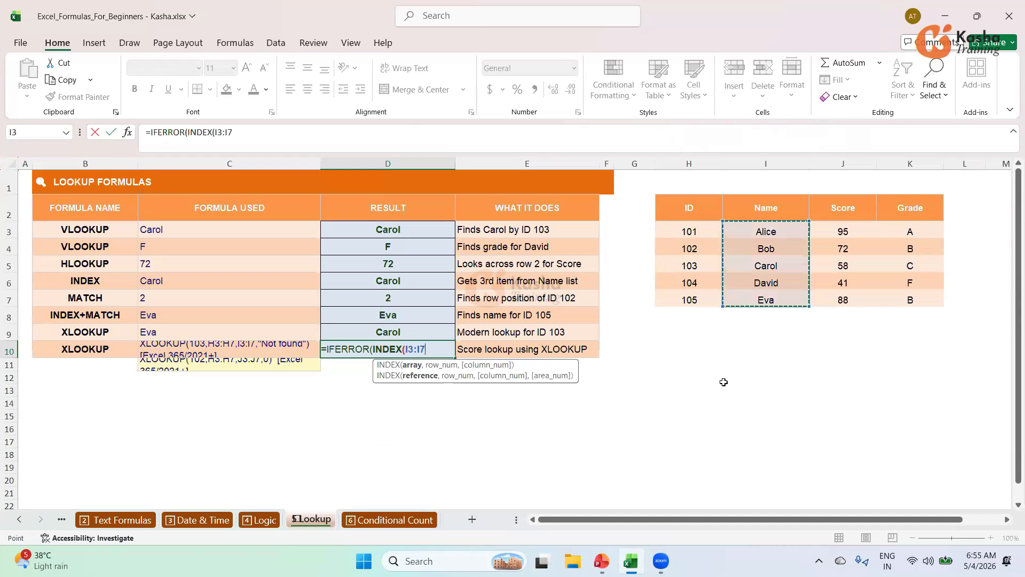
Add a nested MATCH of 103 in H3:H7 with match type 0 as the INDEX row number in the D10 formula
type(",MATCH(")
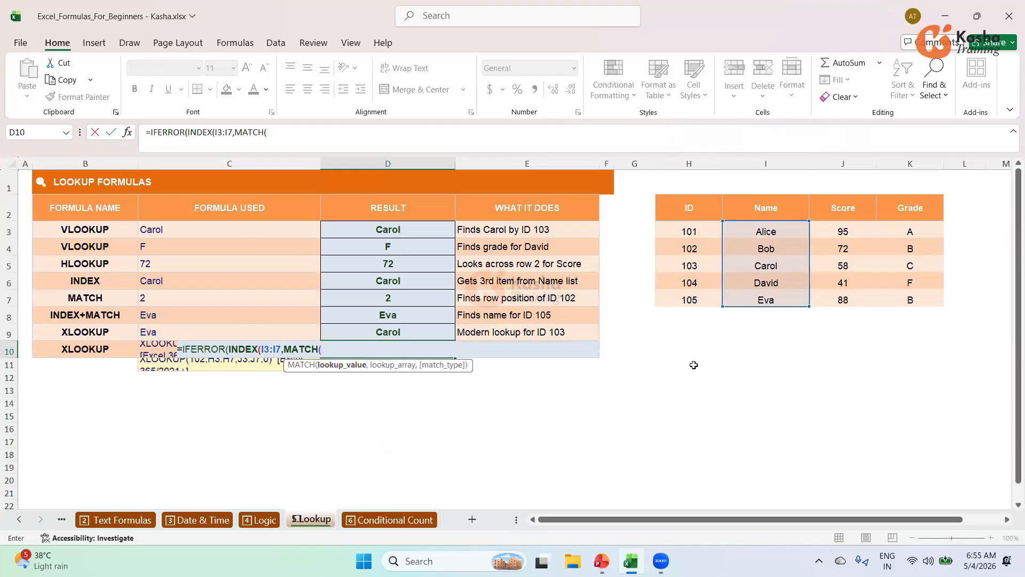
type("103,")
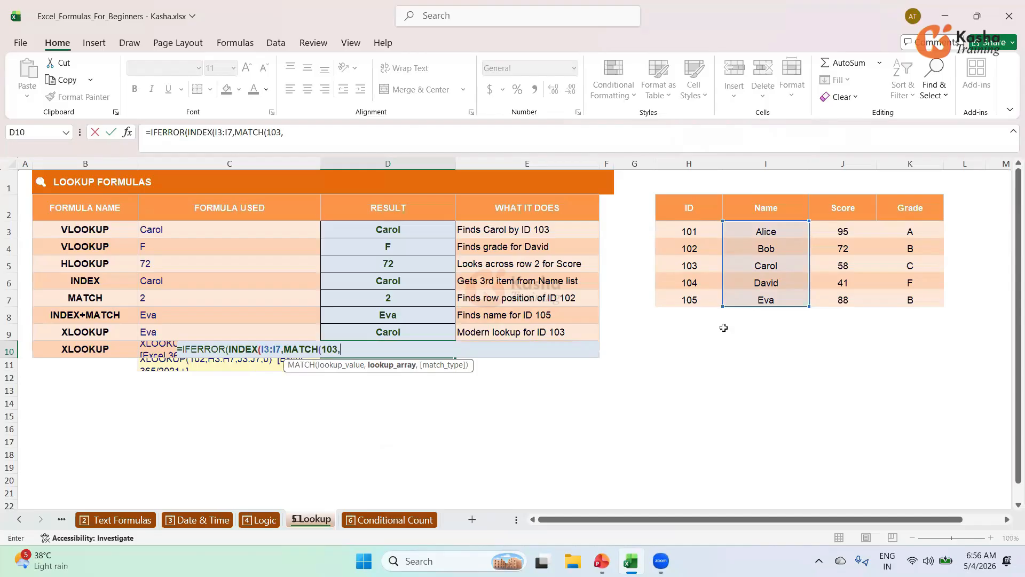
left_click_drag(694, 230, 693, 293)
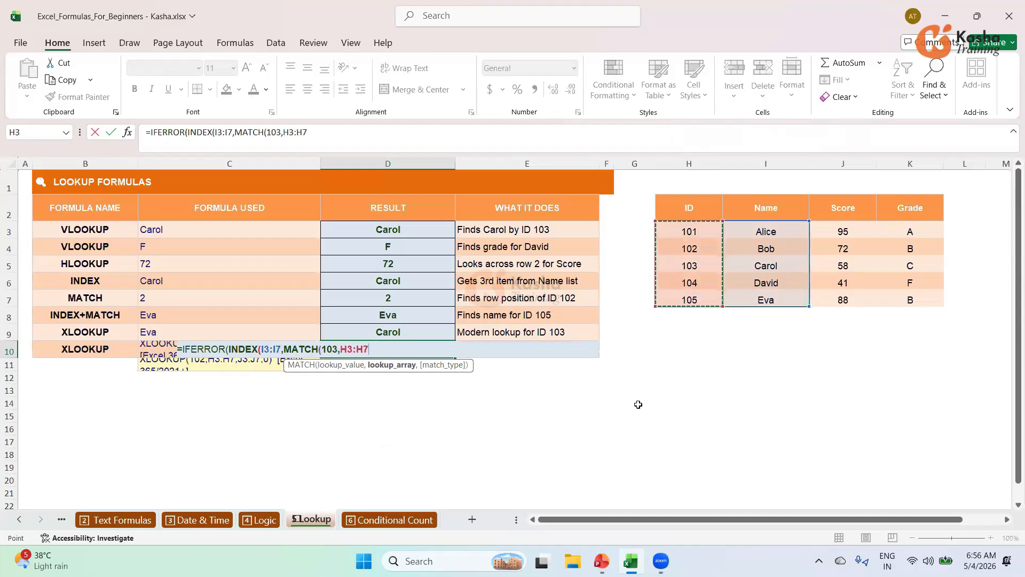
type(",0")
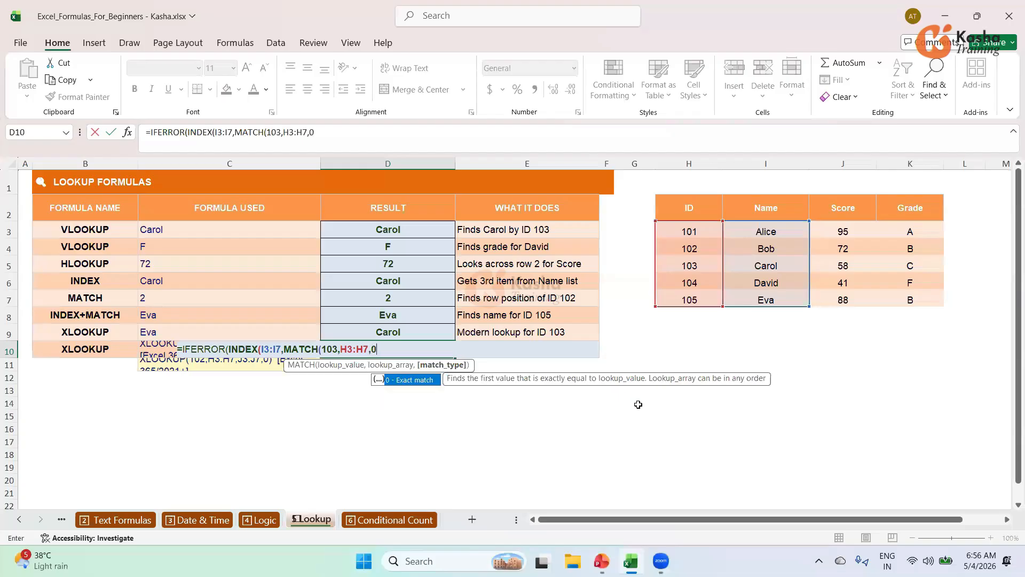
type("))")
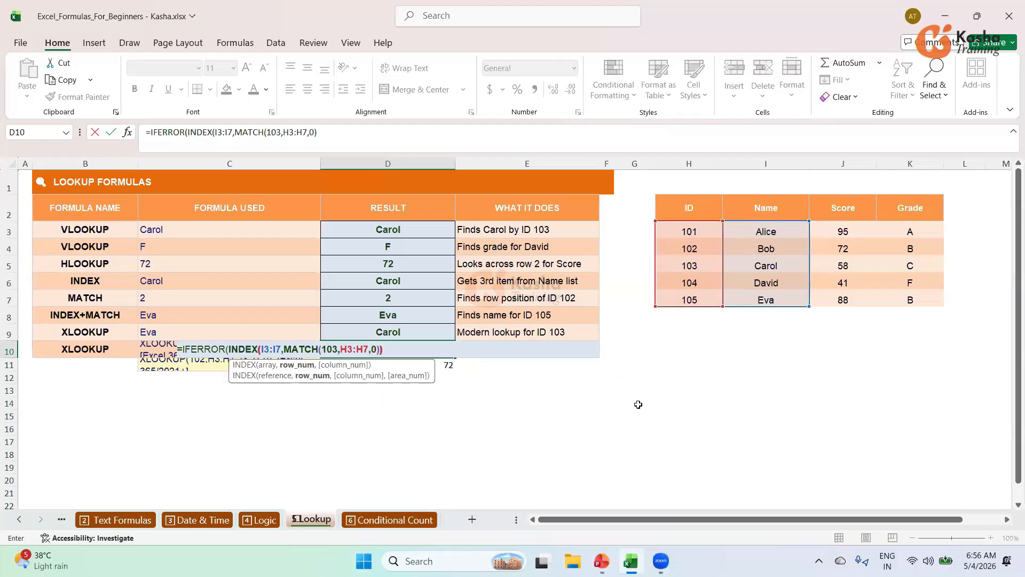
type("),")
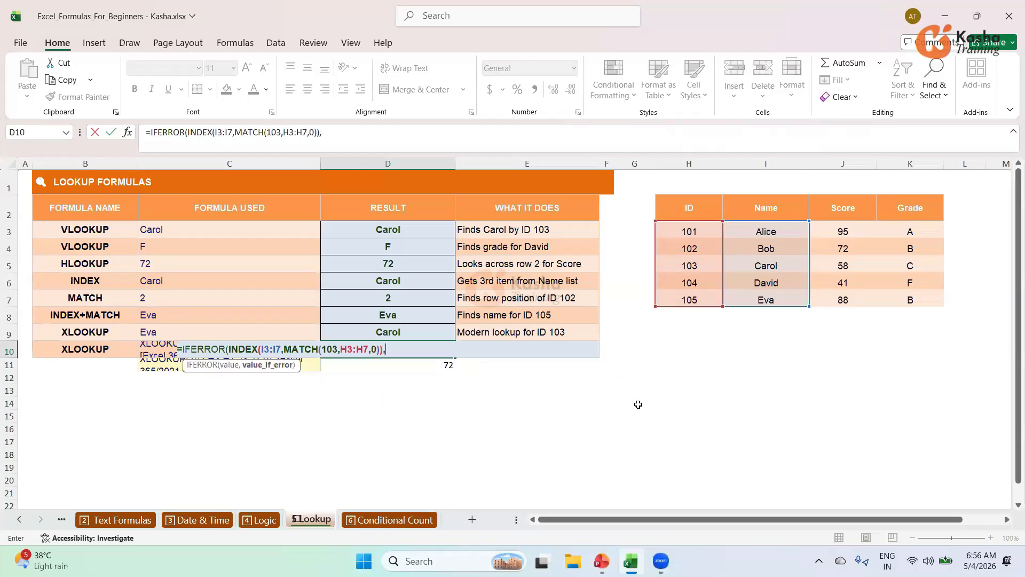
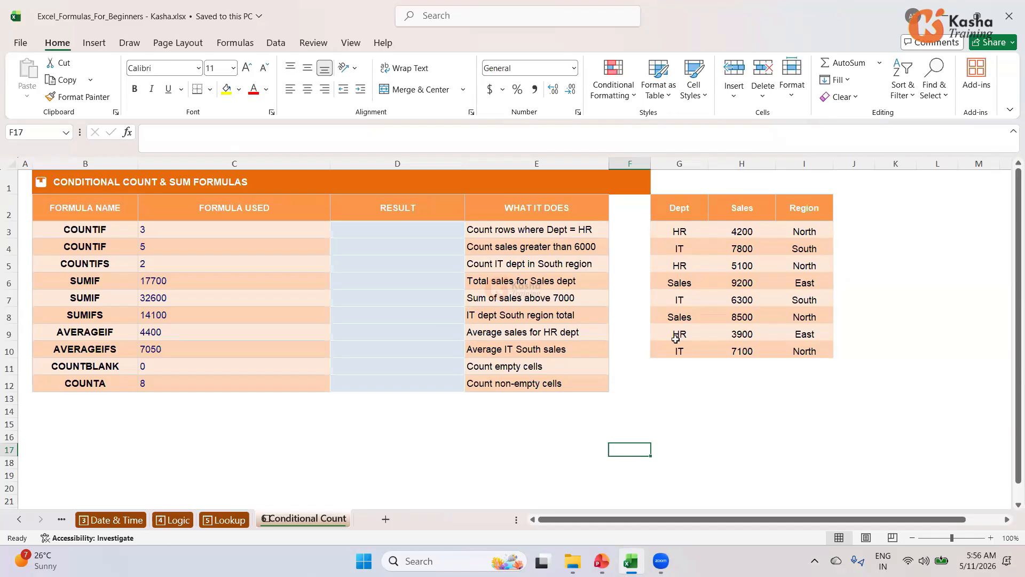
Enter a COUNTIF formula in D3 that counts the cells equal to "HR" in the Dept range G3:G10
left_click(404, 228)
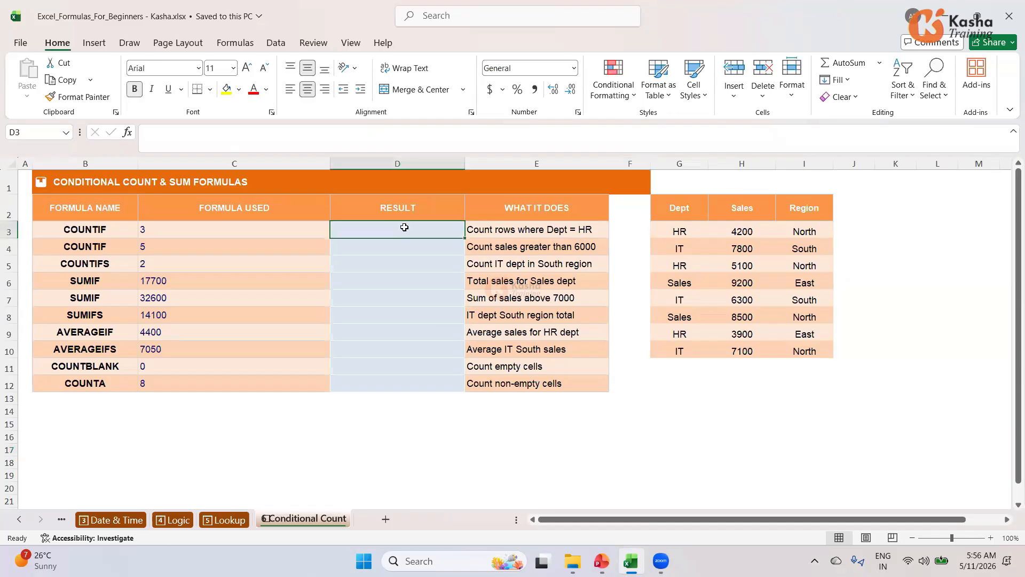
type("=")
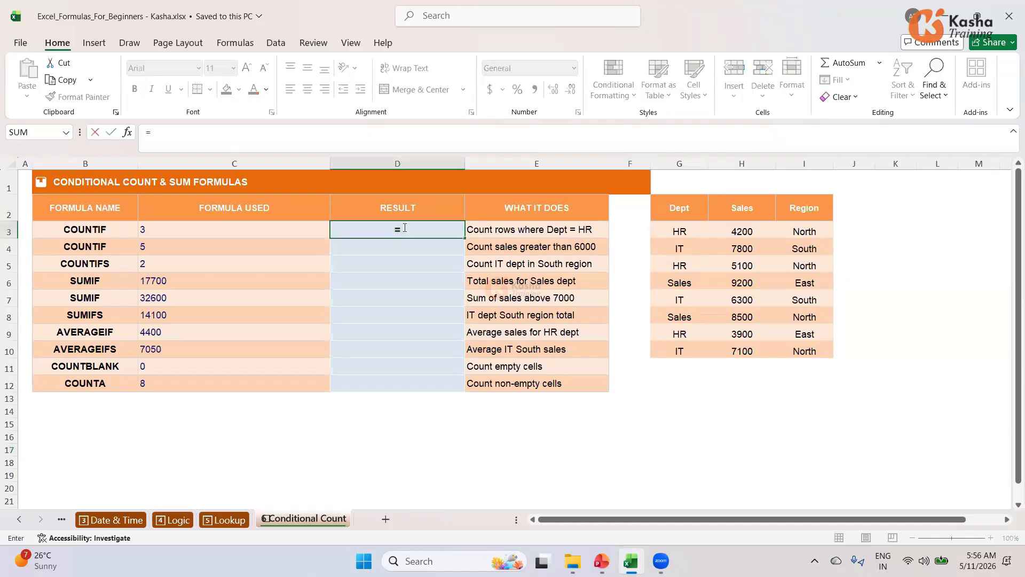
type("COUNT")
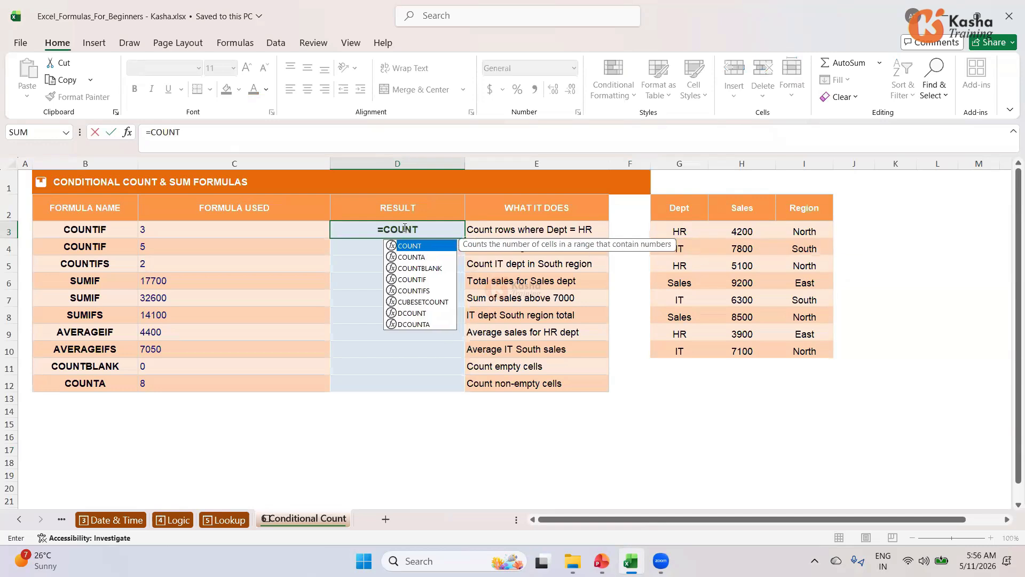
key("Down")
key("Down")
key("Down")
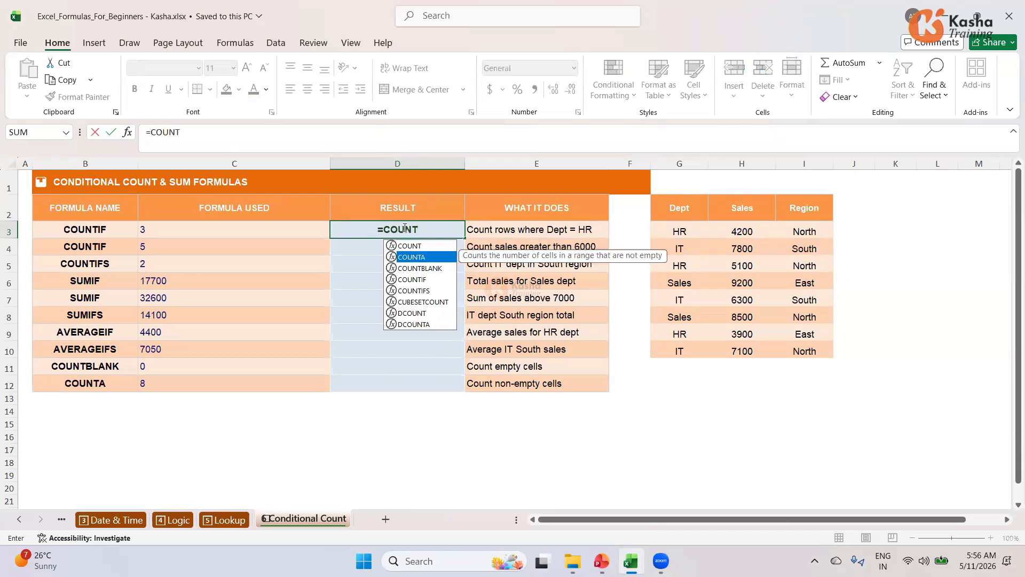
key("Tab")
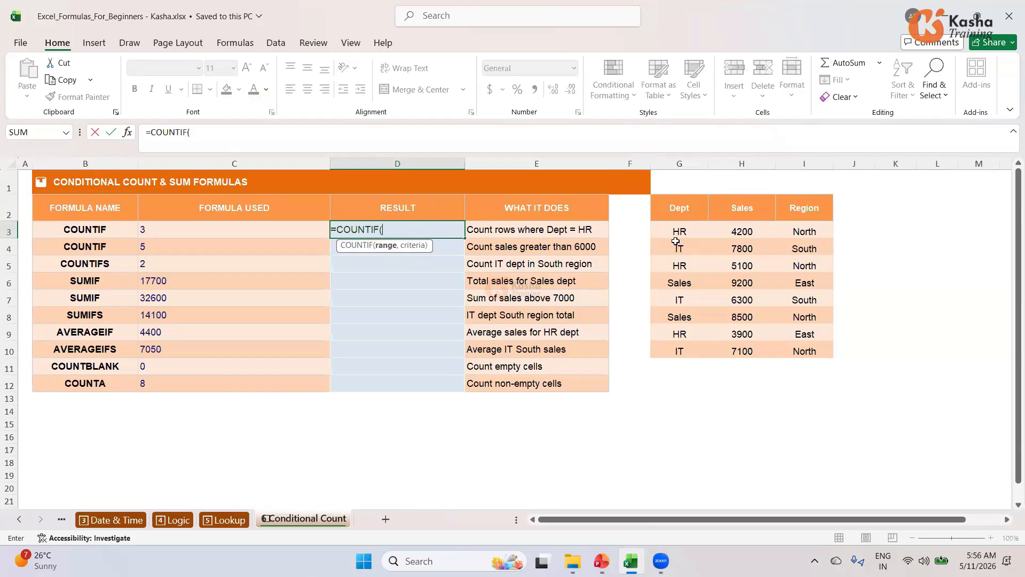
left_click_drag(675, 228, 673, 350)
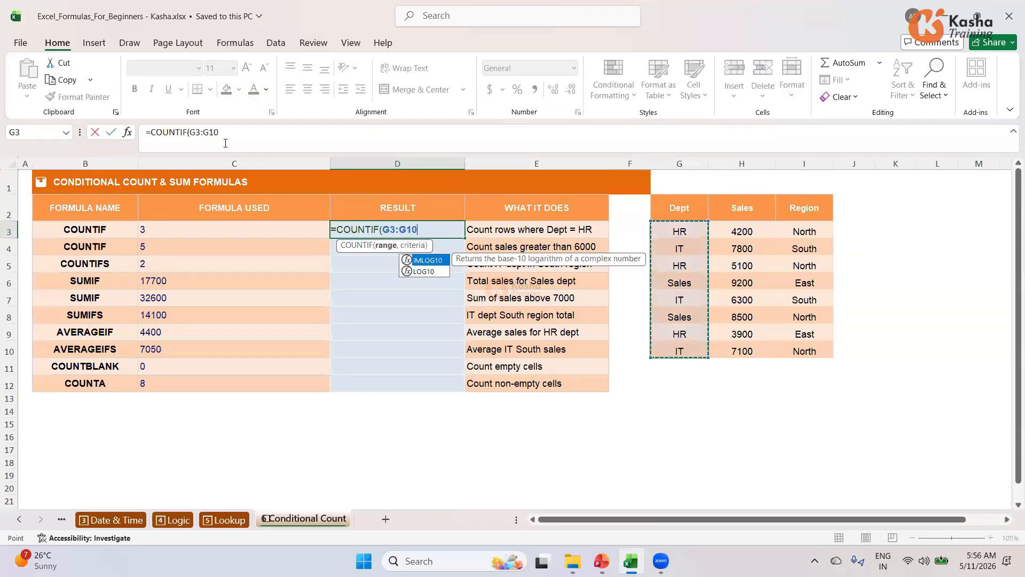
left_click(253, 138)
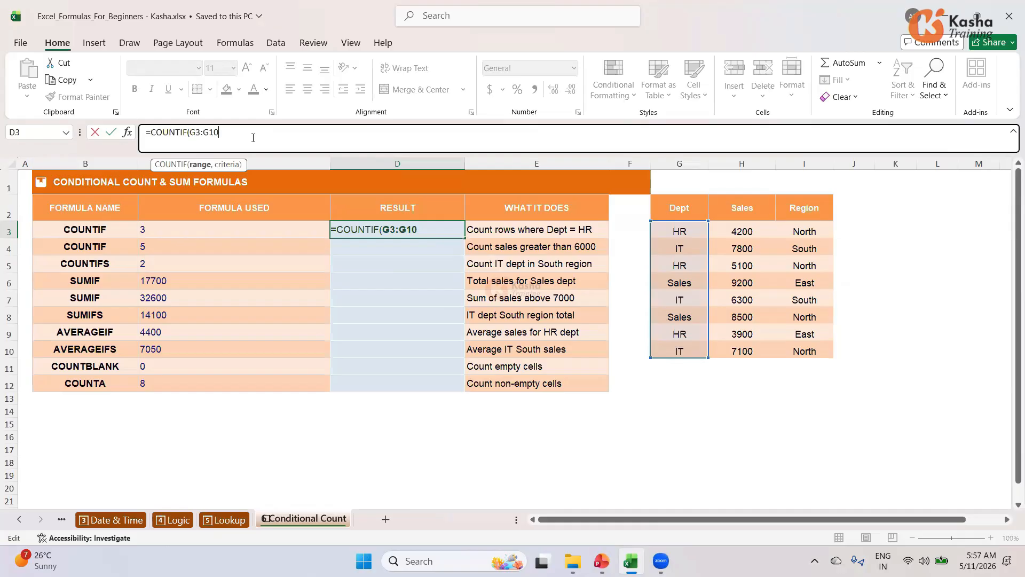
type(",\"HR\")")
key("Return")
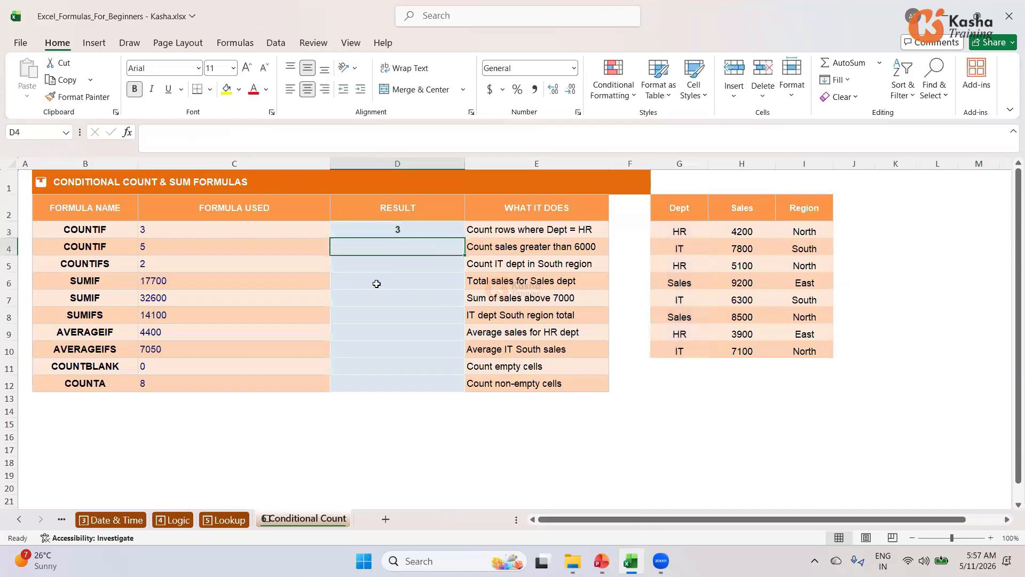
left_click(405, 234)
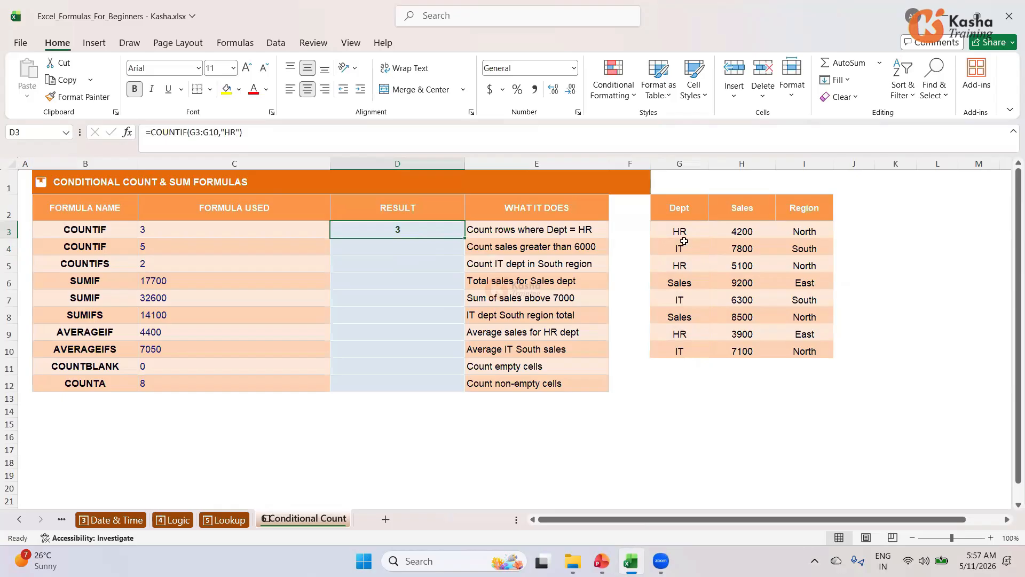
Enter a COUNTIF formula in D4 that counts the Sales values in H3:H10 meeting the criterion ">6000"
left_click(418, 246)
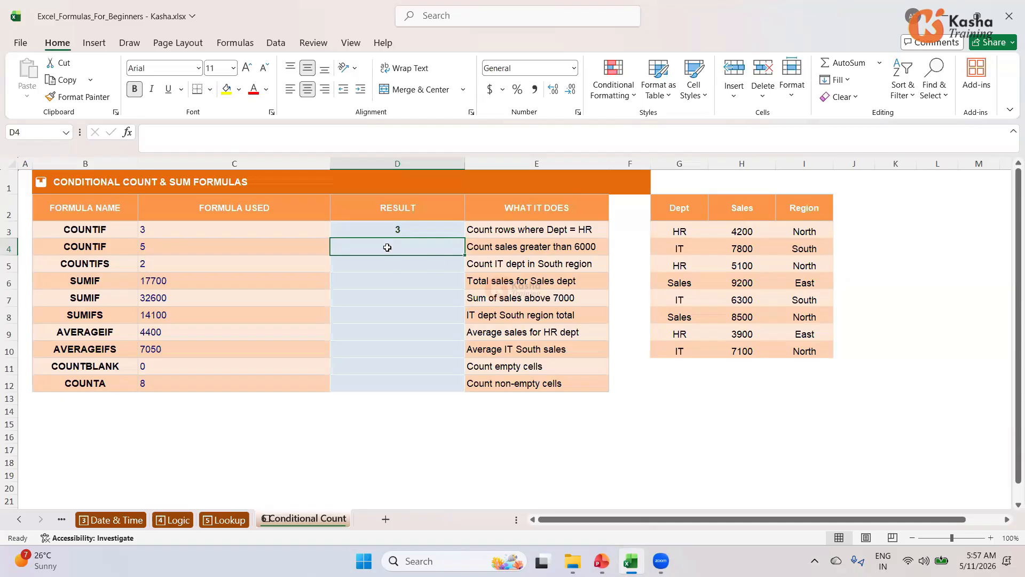
type("=")
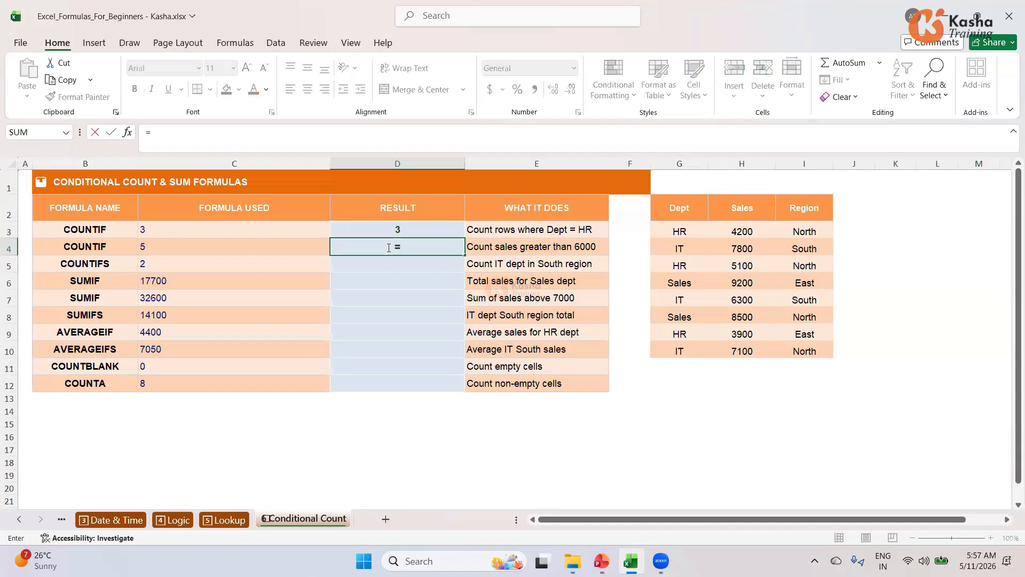
type("COUNT")
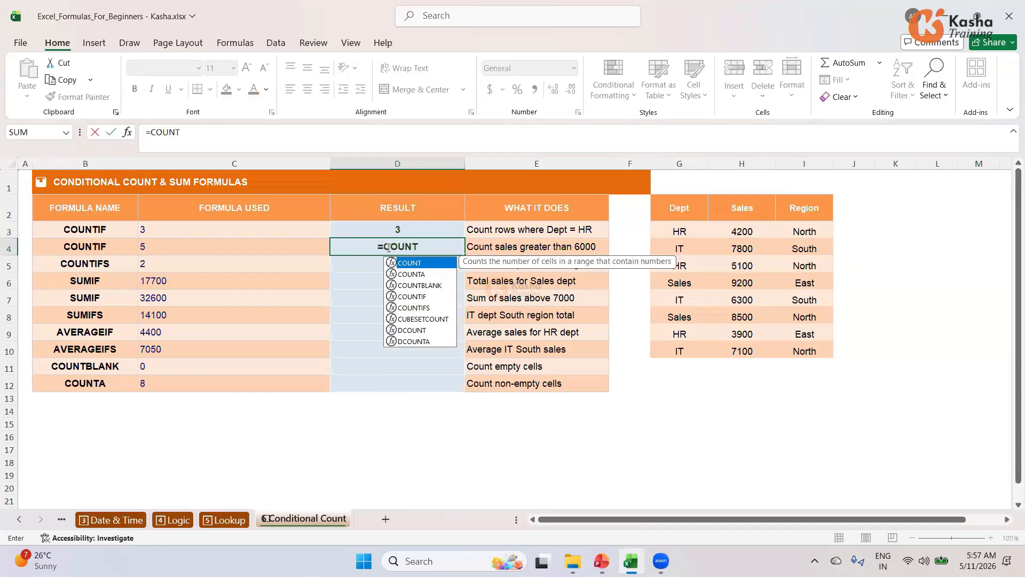
key("Down")
key("Down")
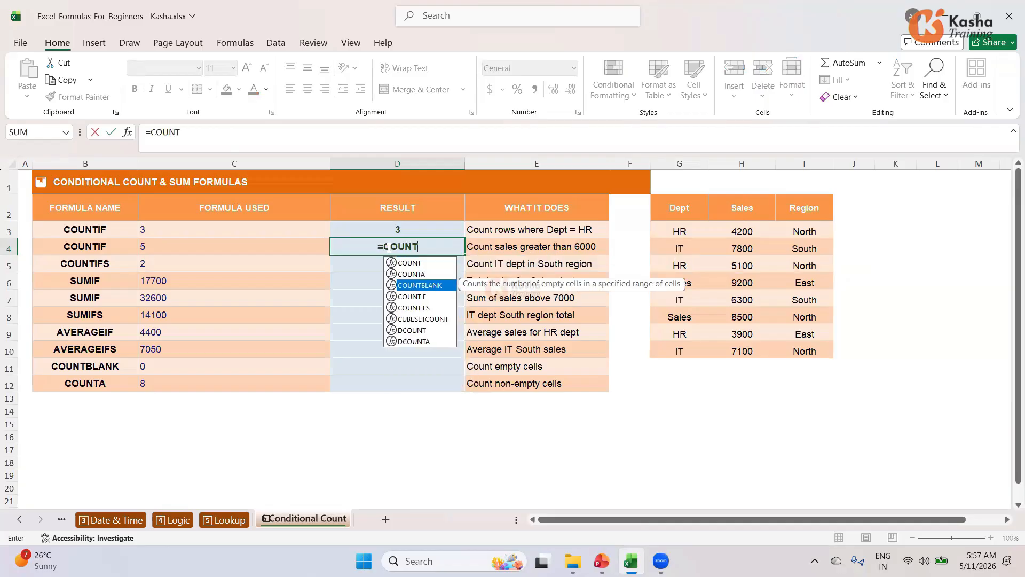
key("Down")
key("Tab")
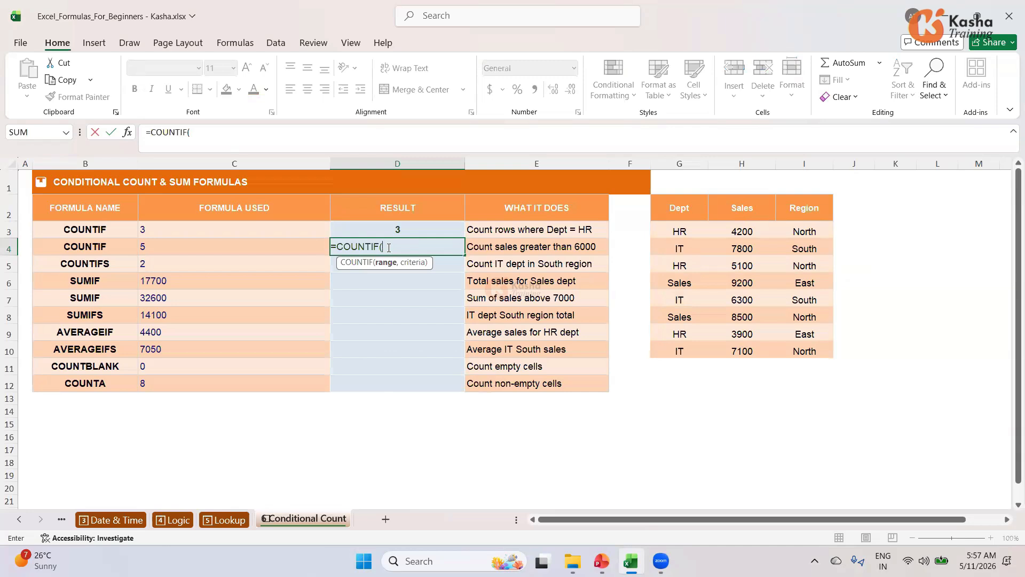
left_click_drag(740, 231, 737, 350)
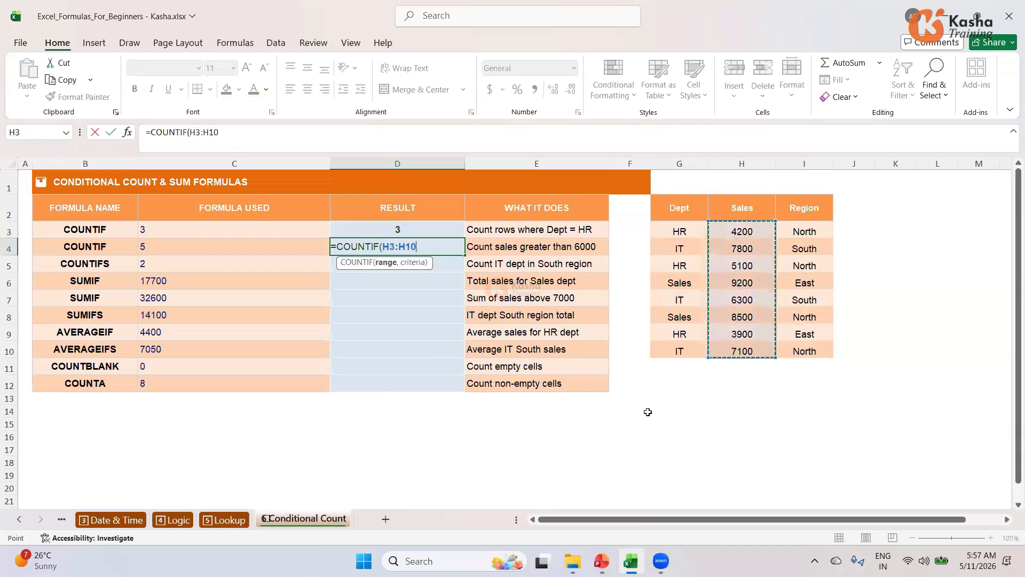
type(",")
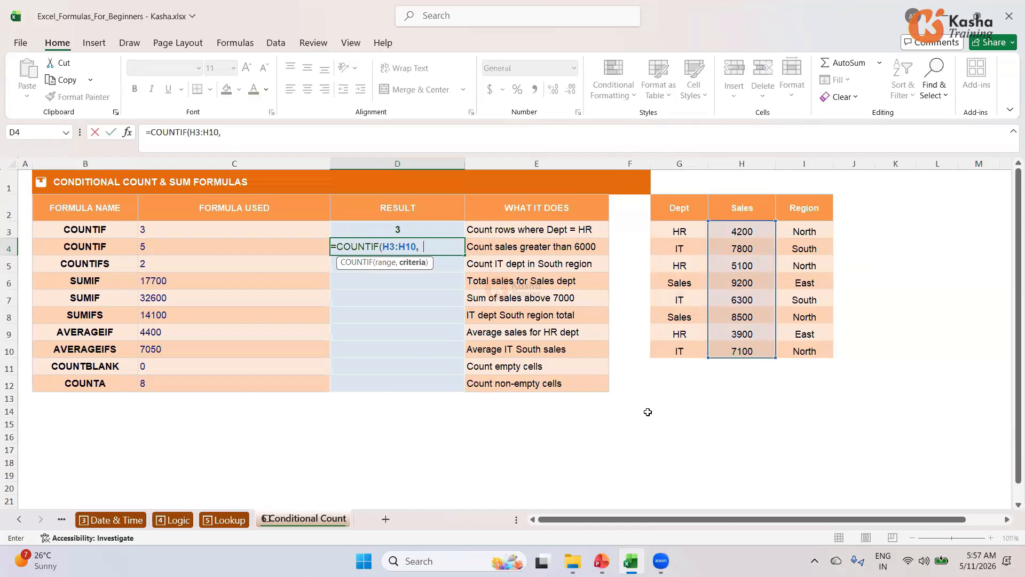
type("\">6000\")")
key("Return")
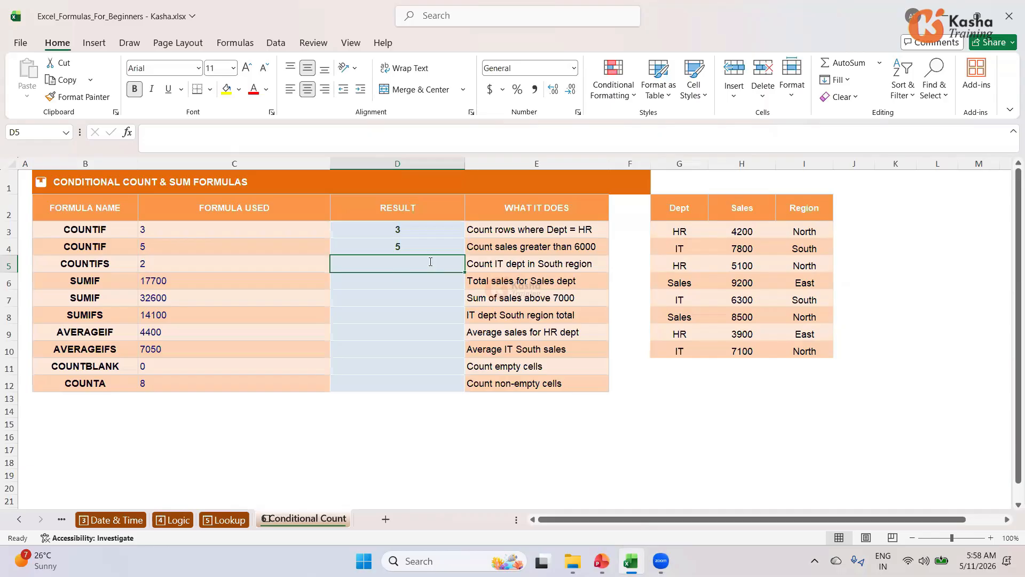
Start a COUNTIFS formula in D5 with the Dept range G3:G10 and "IT" as the first range and criterion
double_click(429, 262)
type("=")
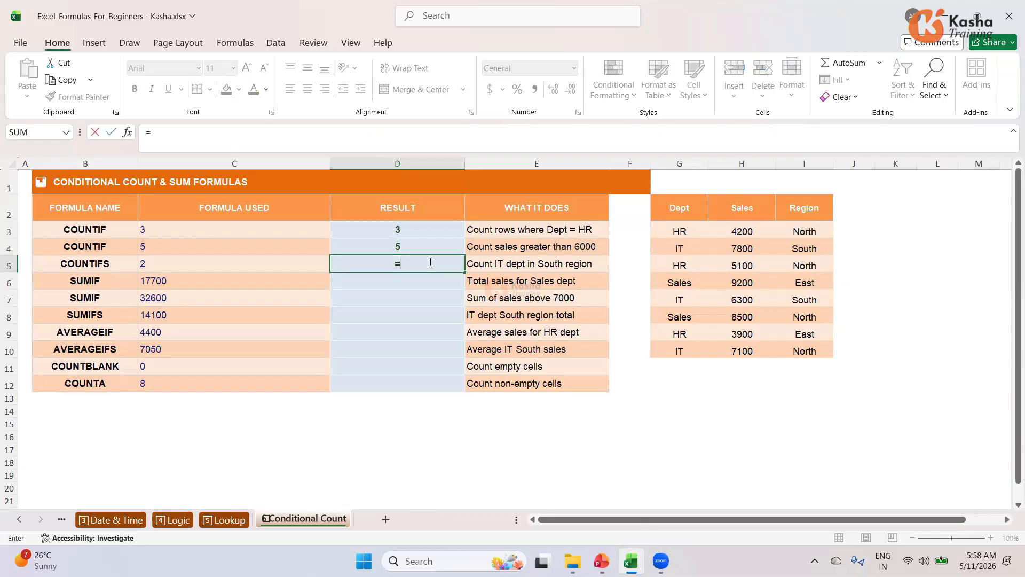
type("COUN")
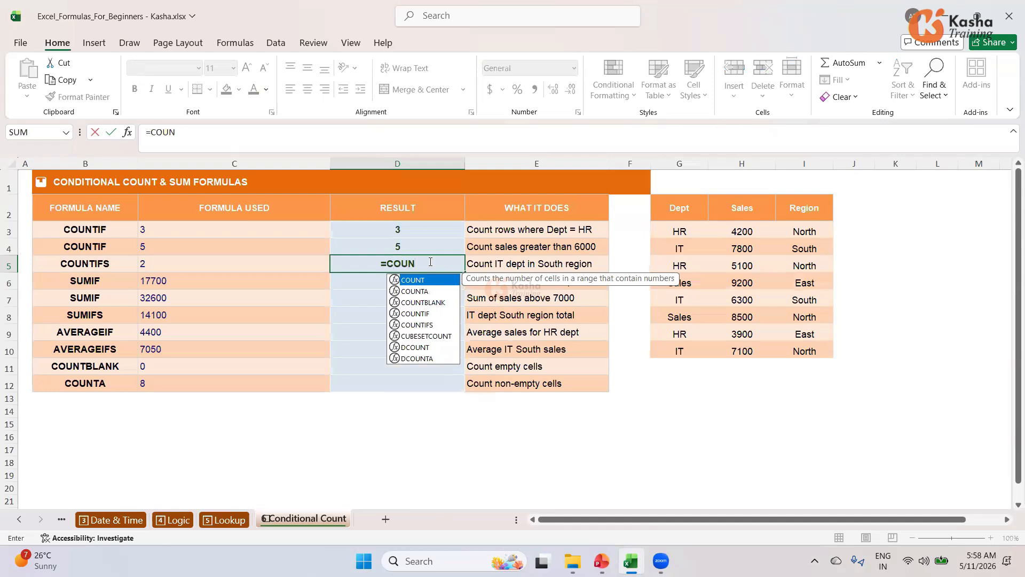
type("T")
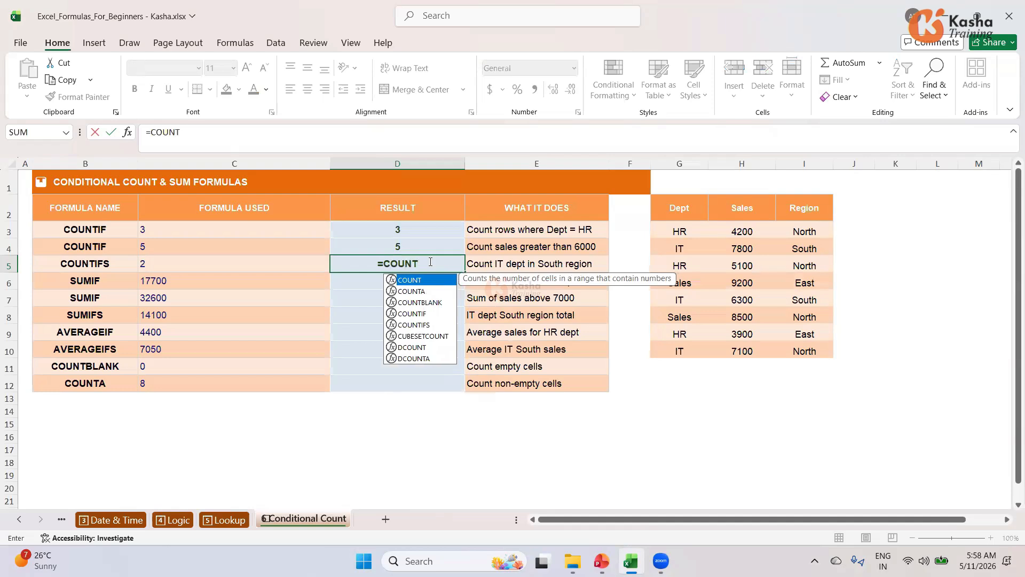
key("Down")
key("Down")
key("Down")
key("Down")
key("Tab")
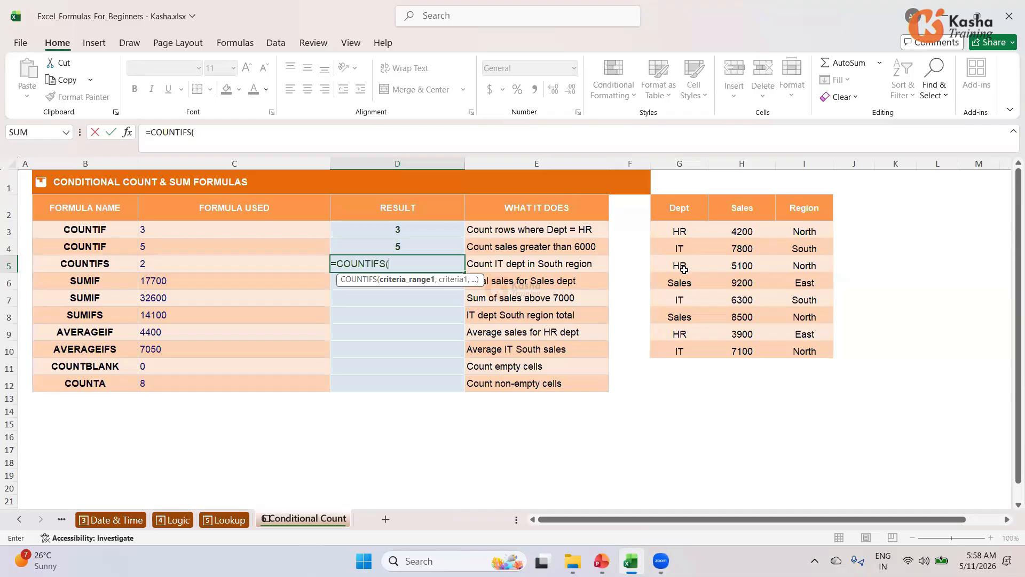
left_click_drag(680, 231, 682, 347)
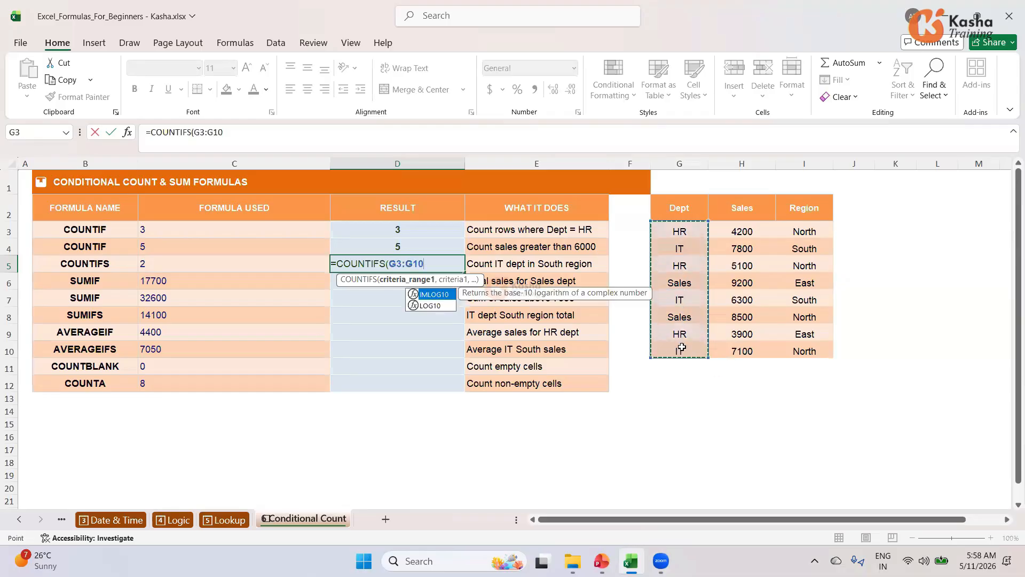
type(",")
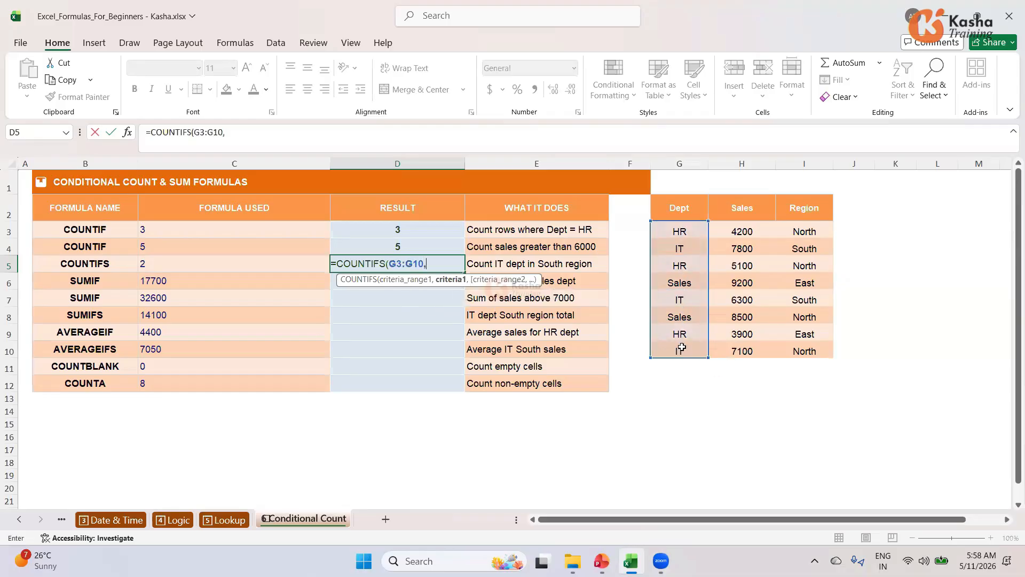
type("\"IT\",")
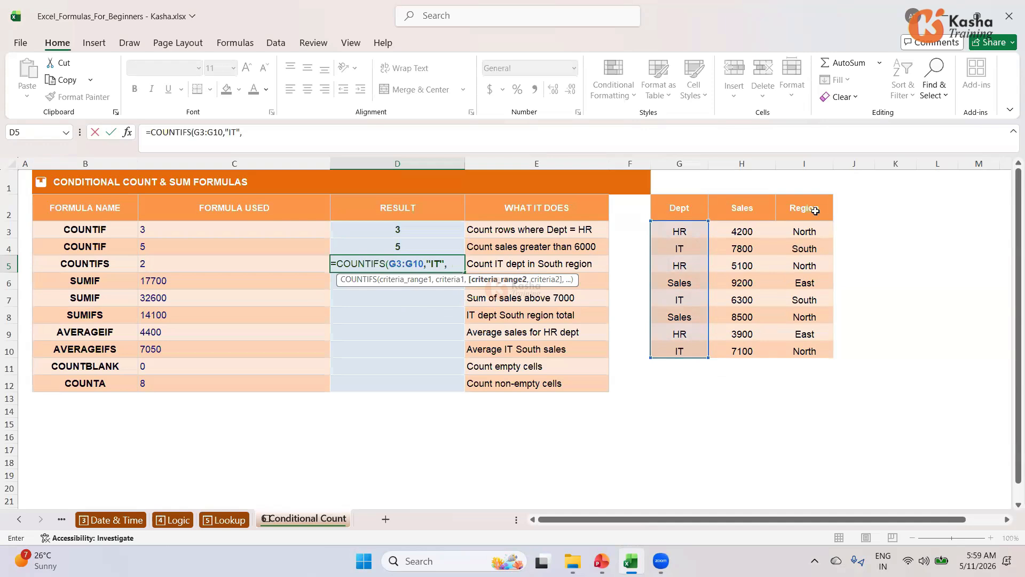
Complete the D5 COUNTIFS formula with the Region range I3:I10 and "South" as the second range and criterion
left_click_drag(804, 231, 810, 350)
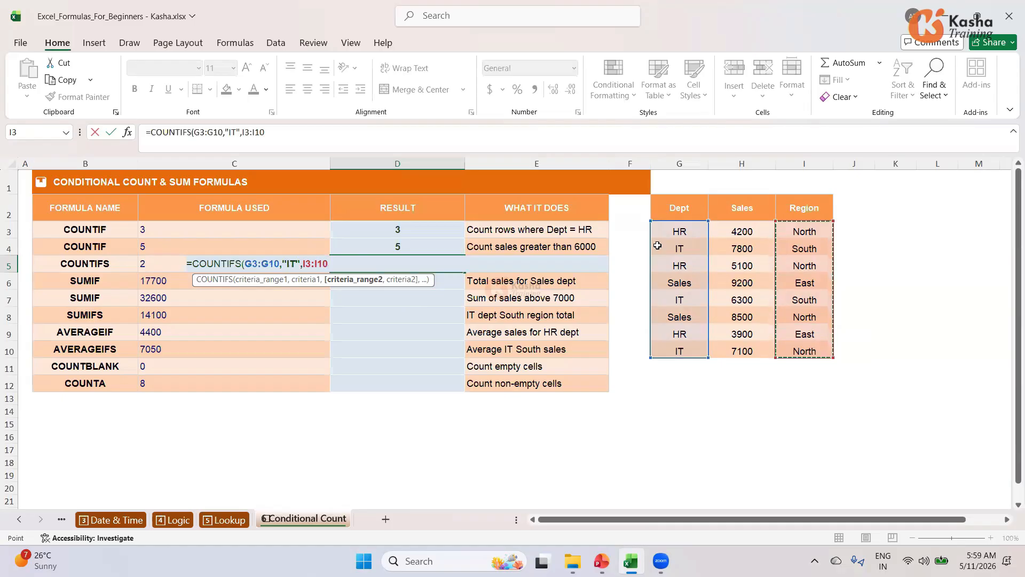
type(",")
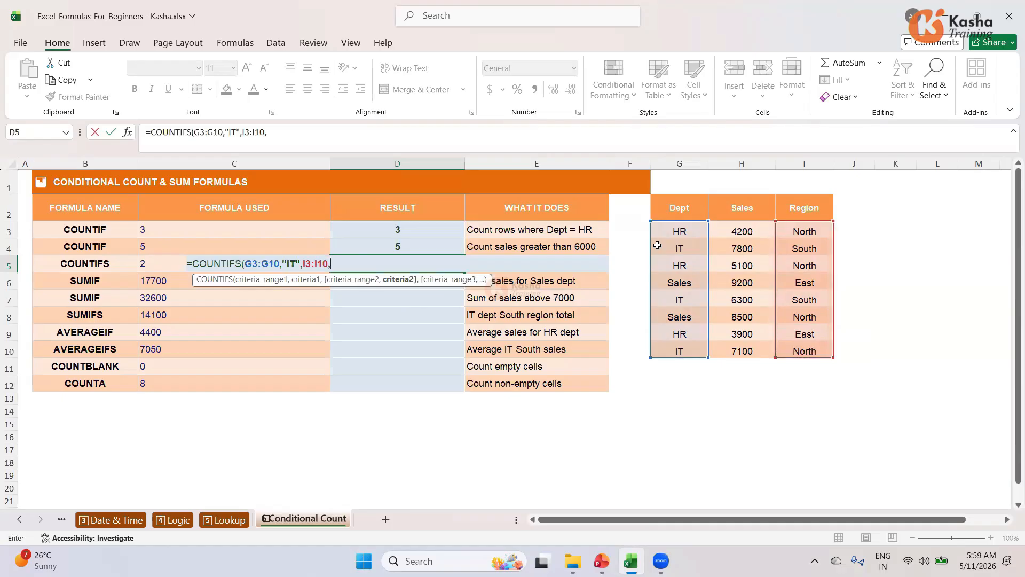
type("\"South\")")
key("Return")
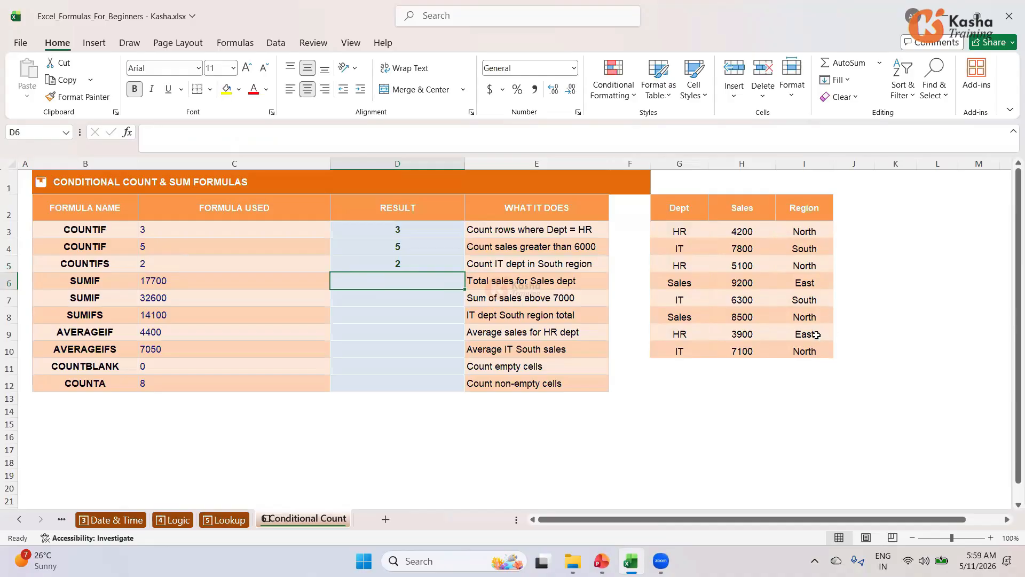
left_click(403, 262)
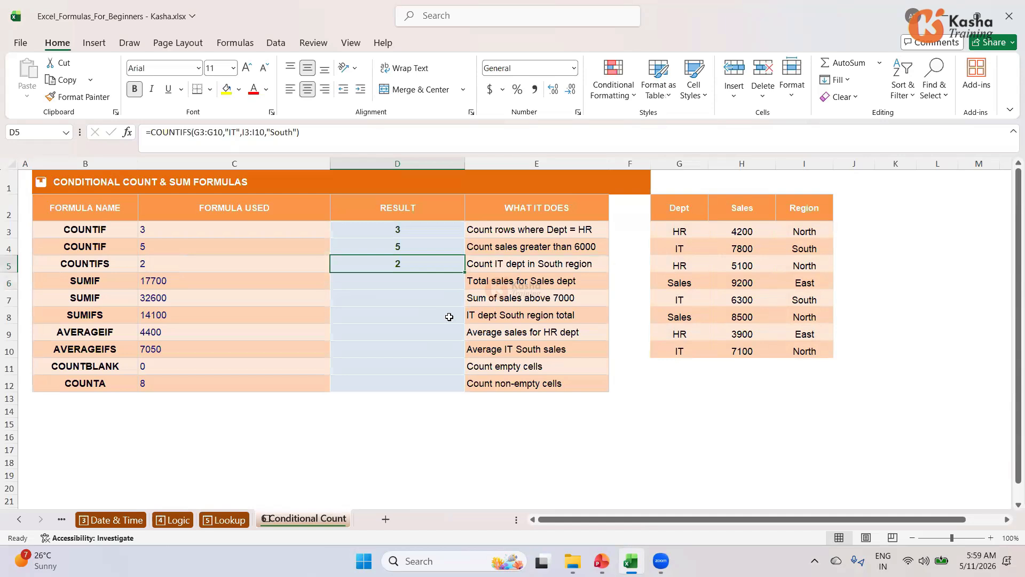
Enter a SUMIF formula in D6 that totals the Sales values H3:H10 where the Dept range G3:G10 equals "Sales"
key("Down")
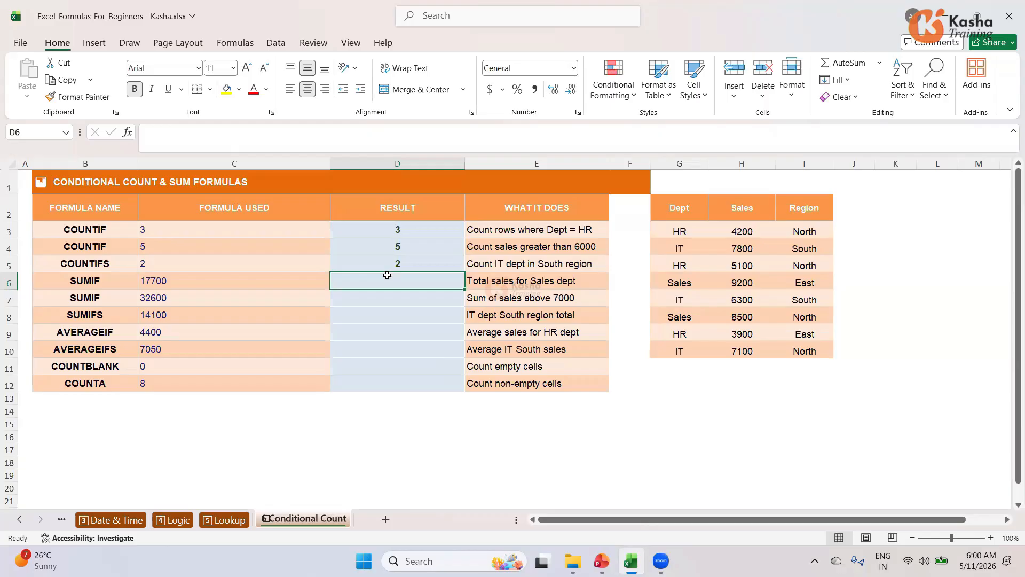
type("=")
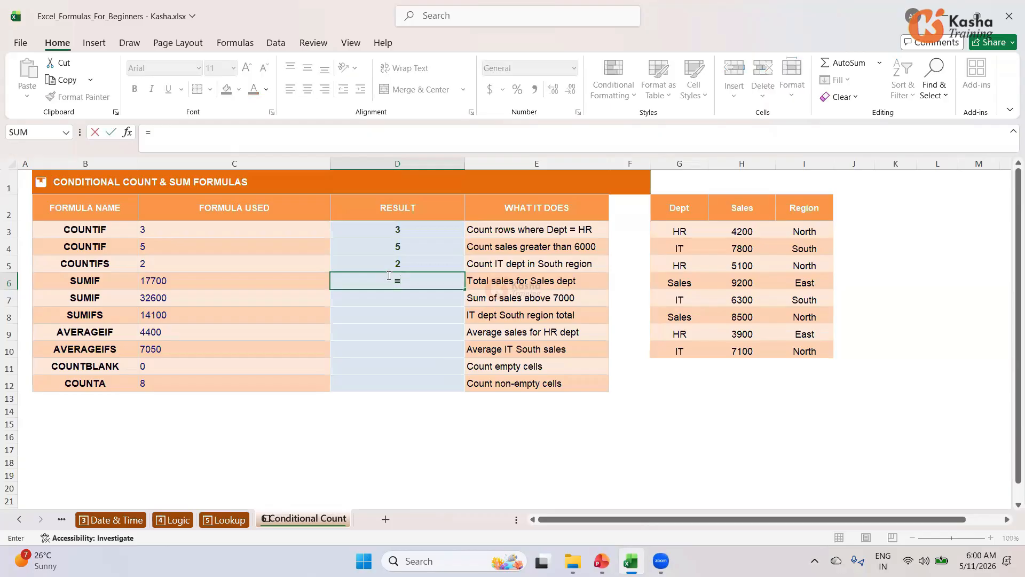
type("SUMIF")
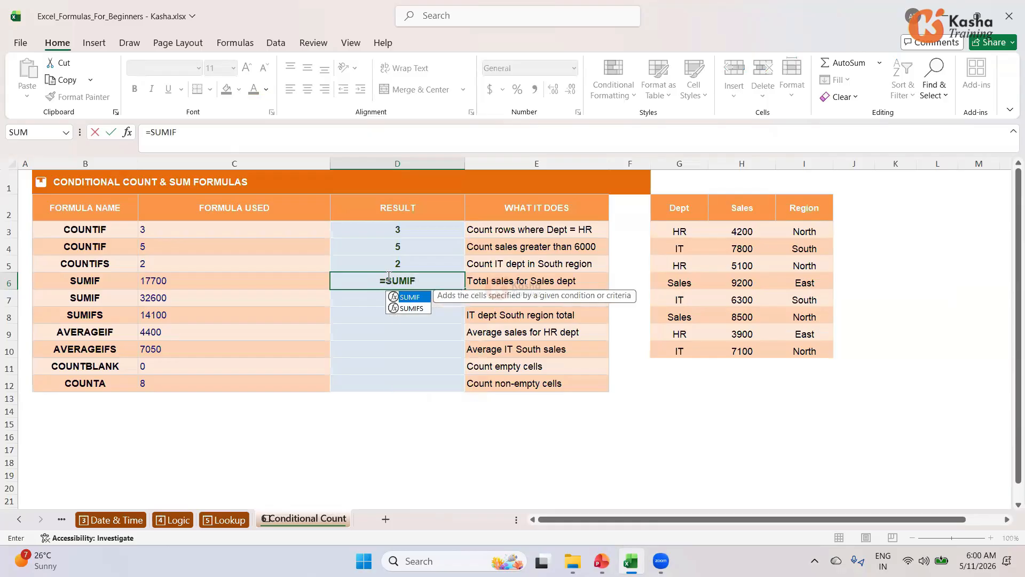
type("(")
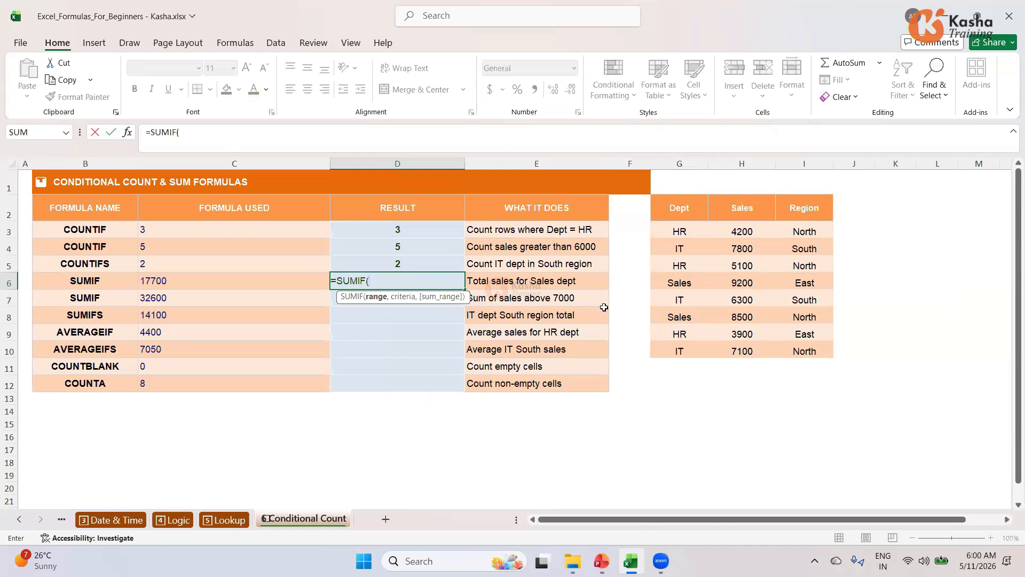
left_click(685, 232)
left_click_drag(684, 316, 679, 351)
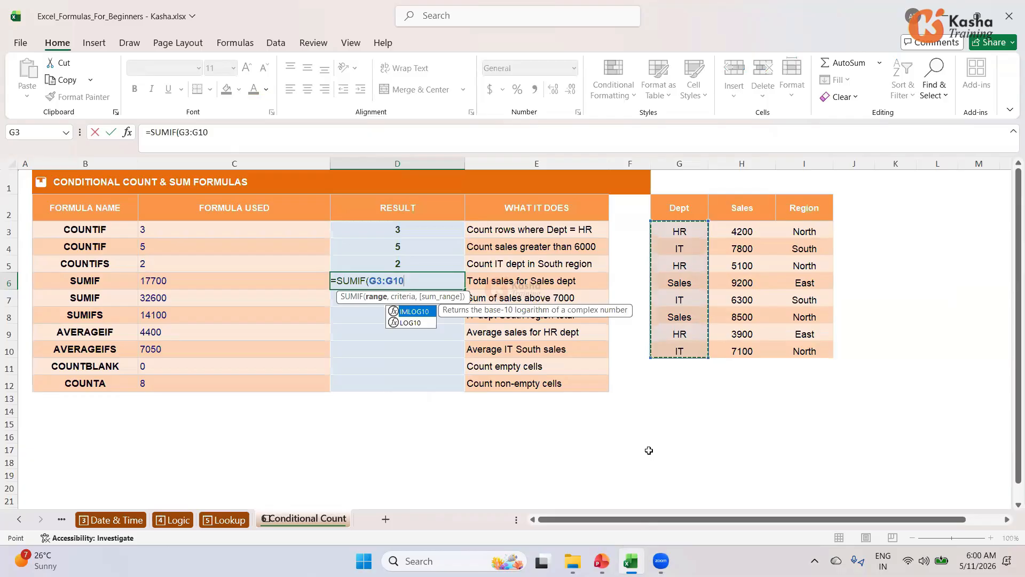
type(",")
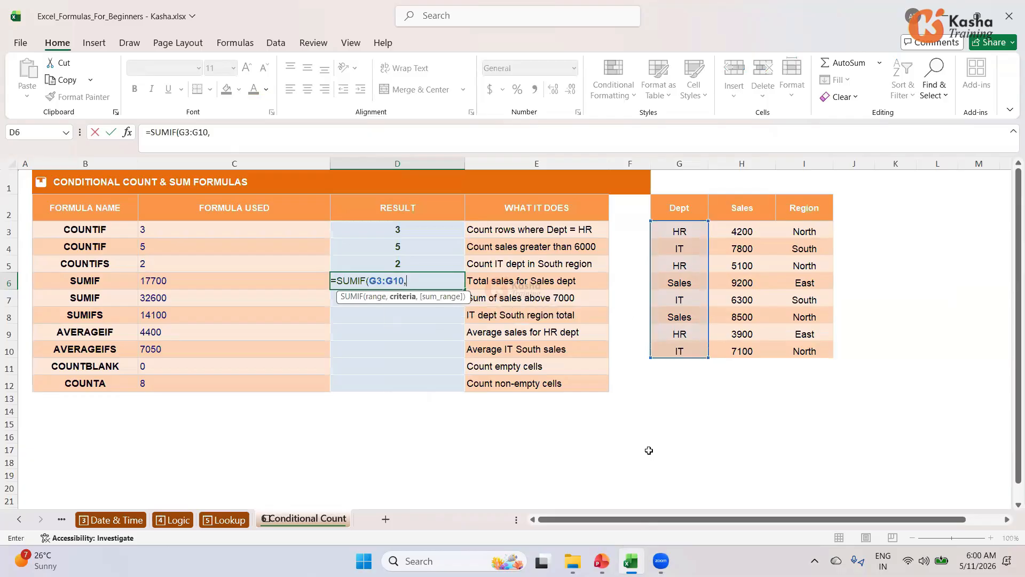
type("\"Sales\",")
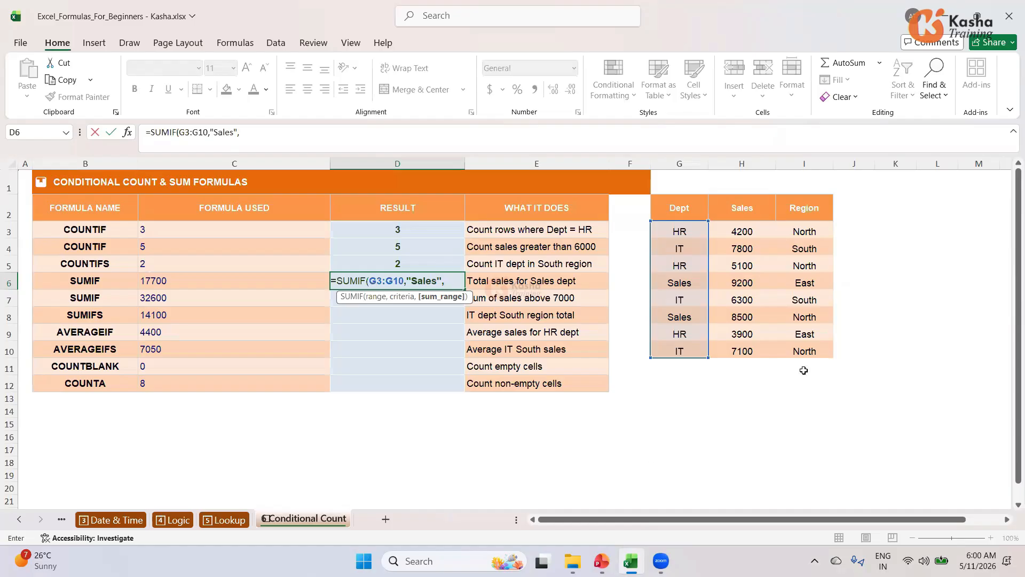
left_click_drag(742, 231, 741, 350)
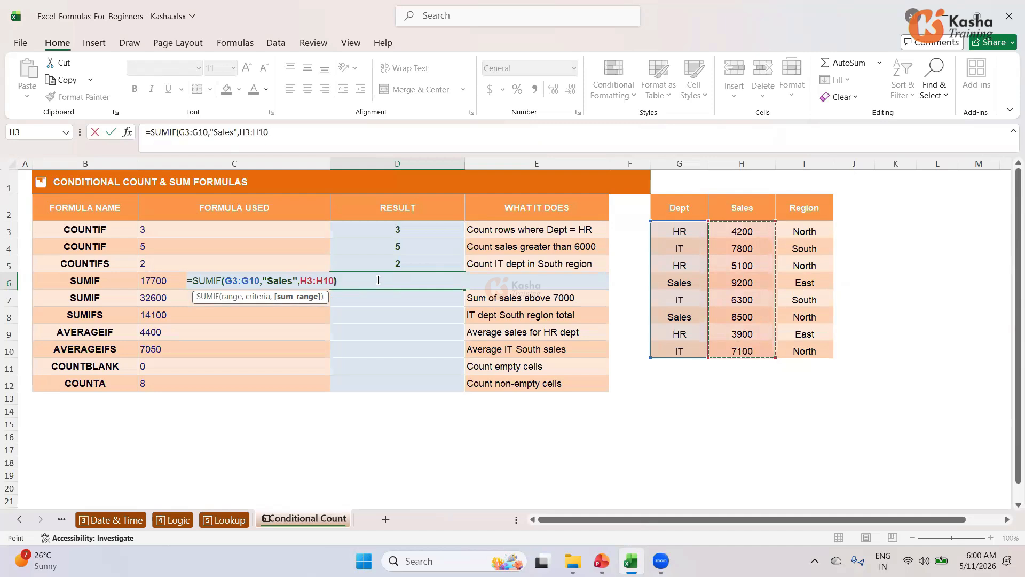
type(")")
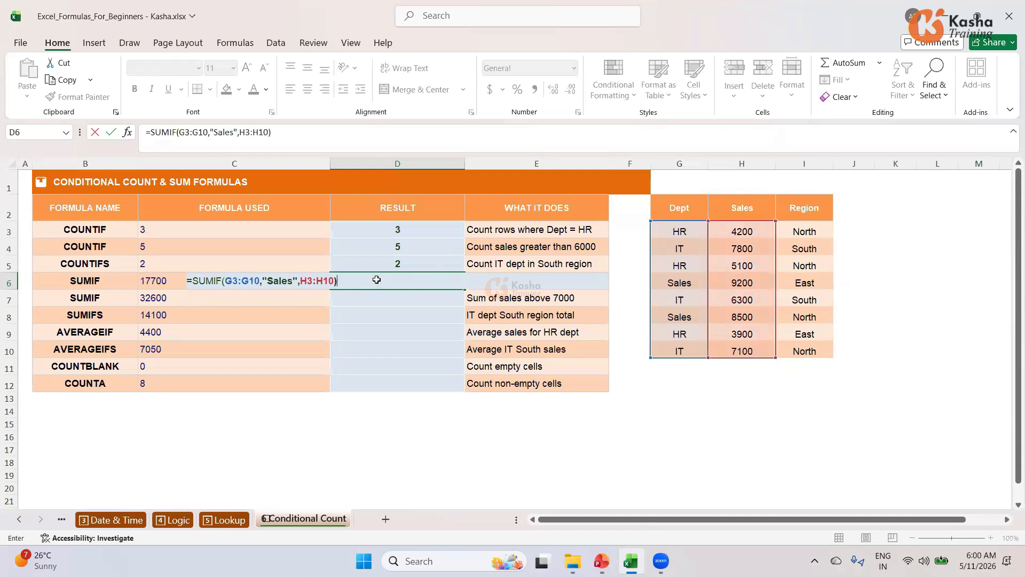
key("Return")
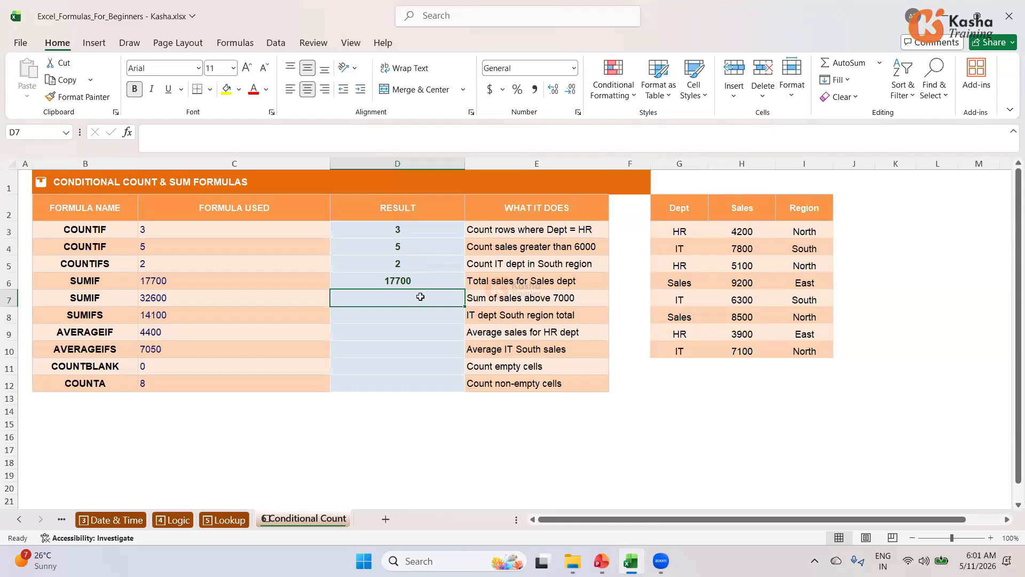
Enter a SUMIF formula in D7 with H3:H10 as both range and sum range and ">7000" as the criterion
type("=")
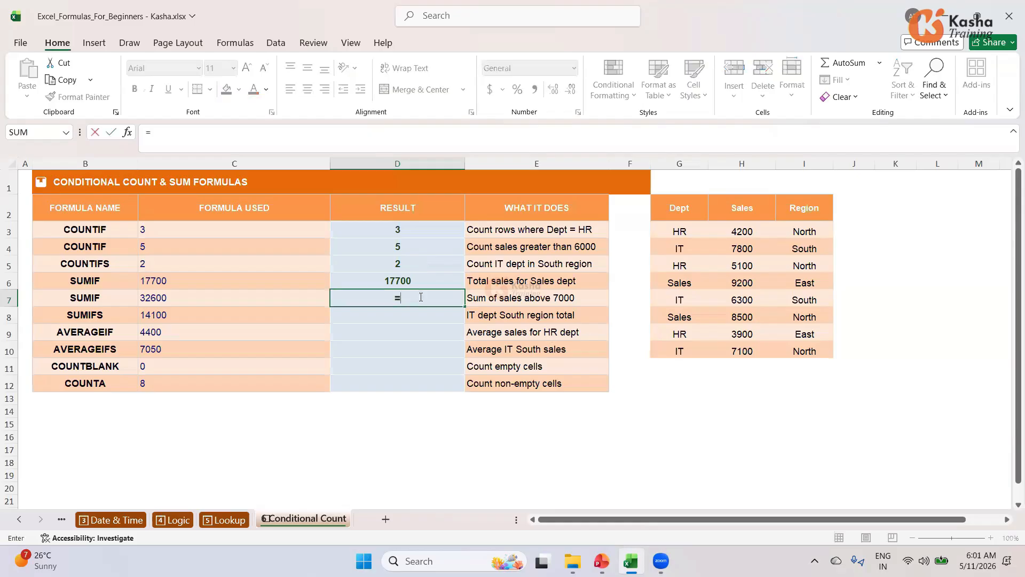
type("SUM")
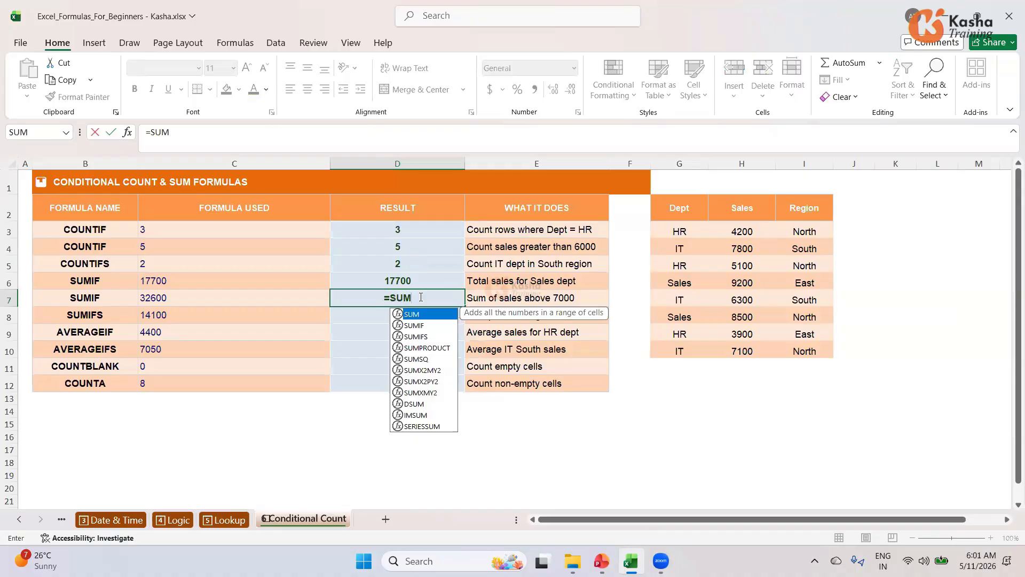
key("Down")
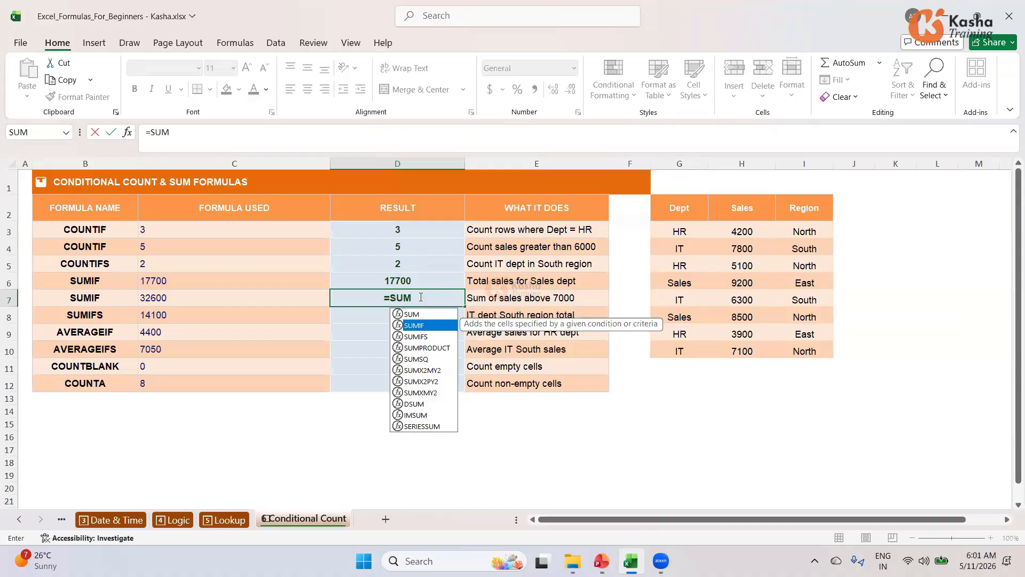
key("Tab")
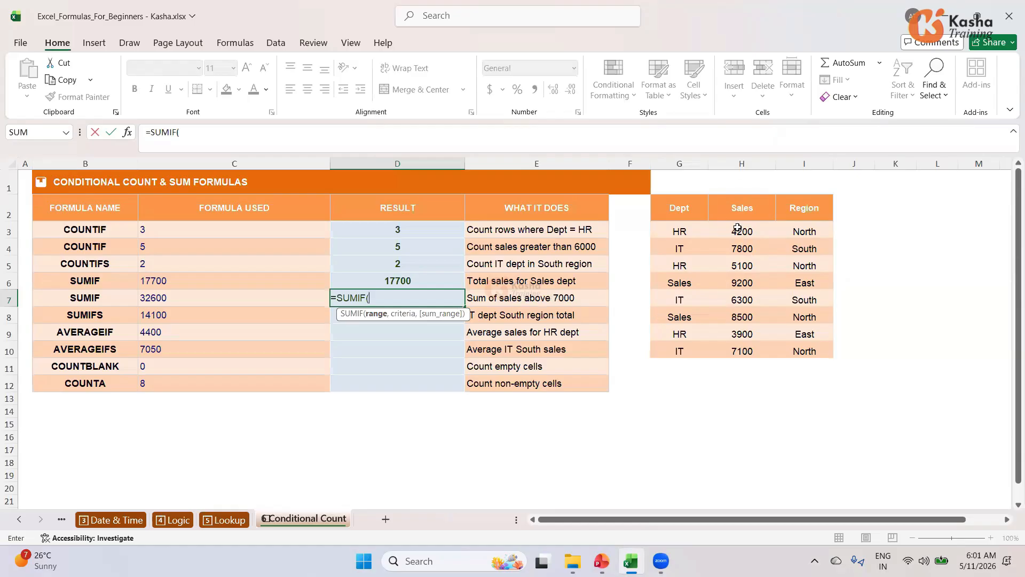
left_click_drag(744, 227, 742, 352)
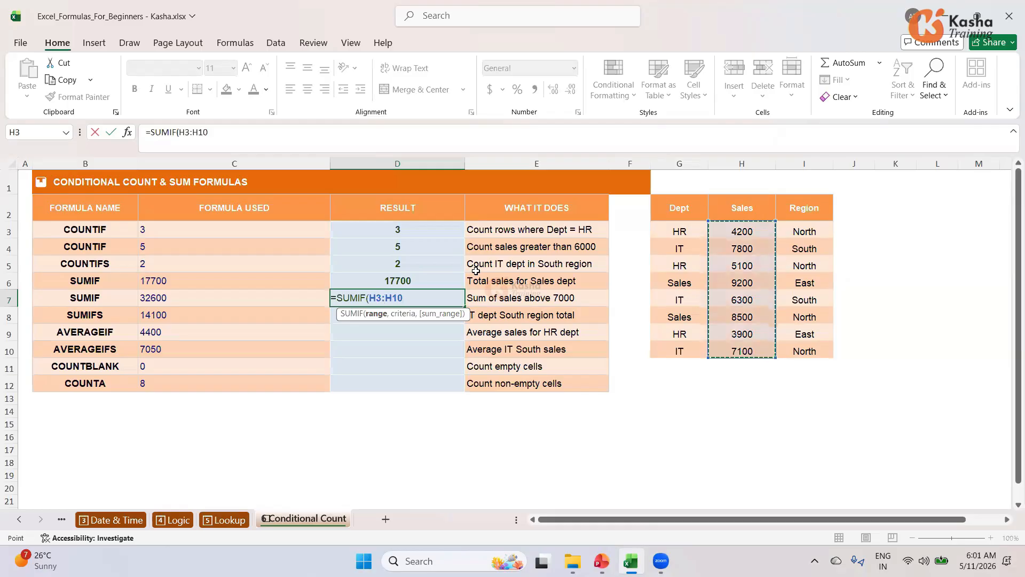
type(",")
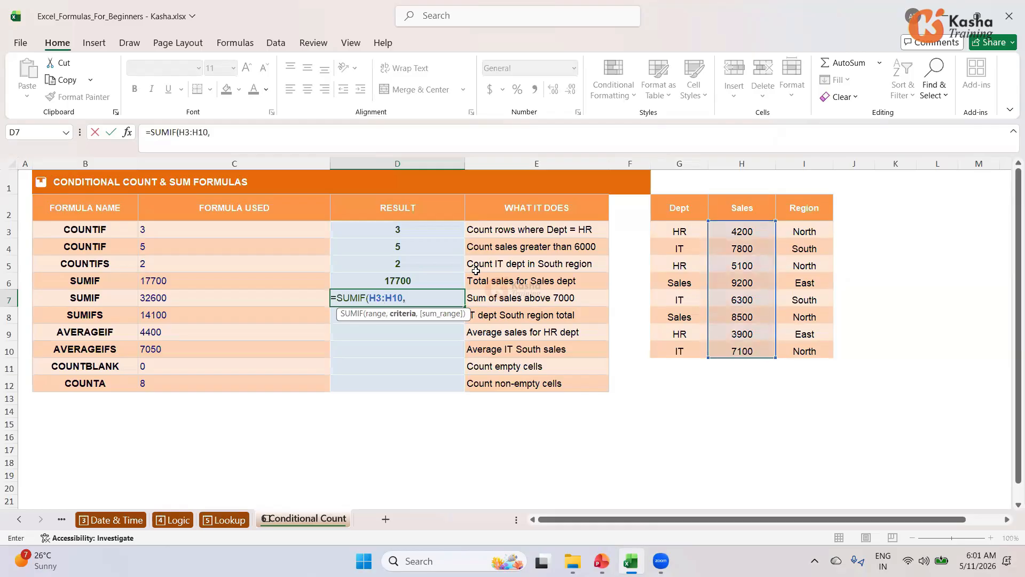
type("\">7000\",")
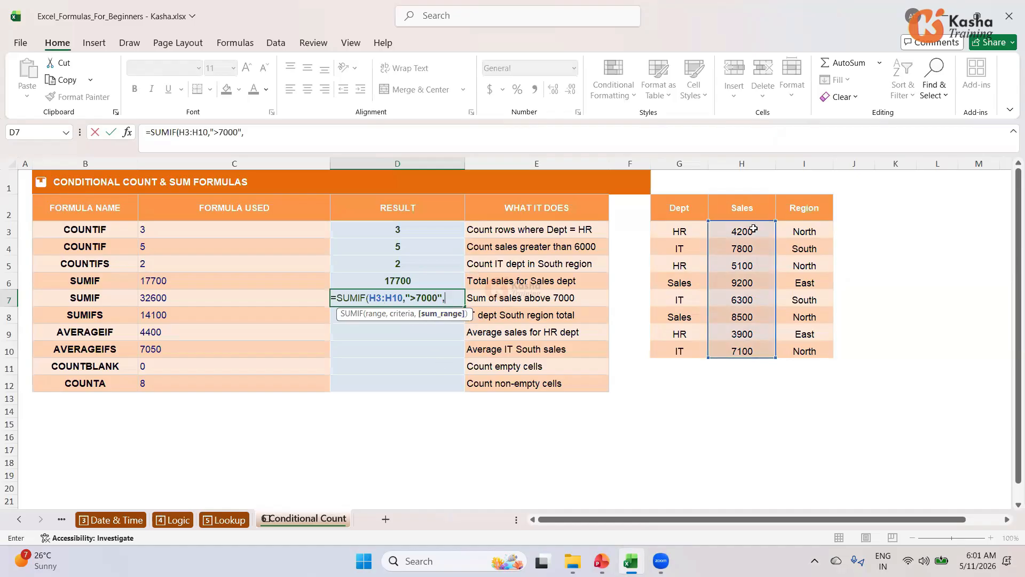
left_click_drag(746, 232, 744, 351)
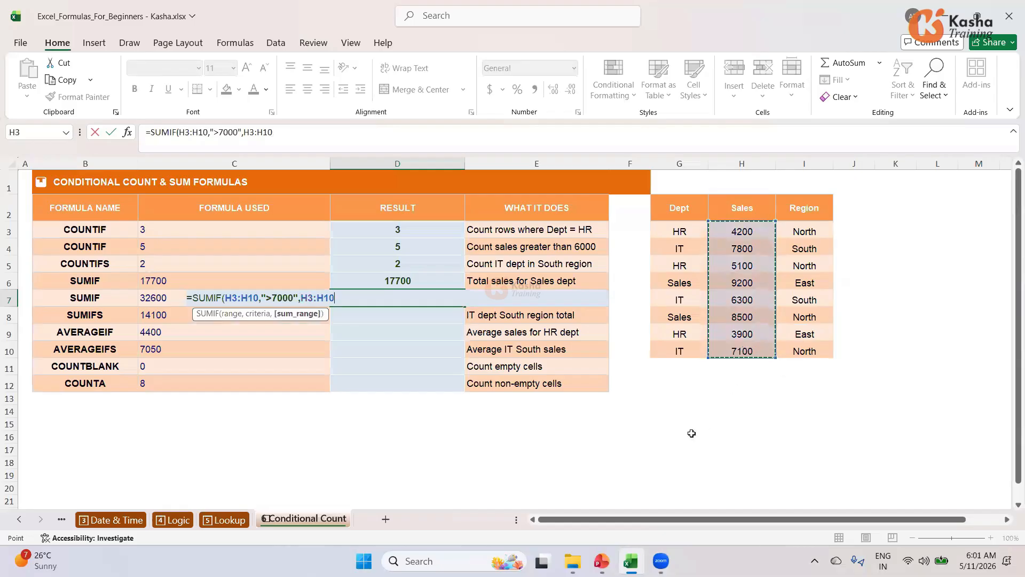
type(")")
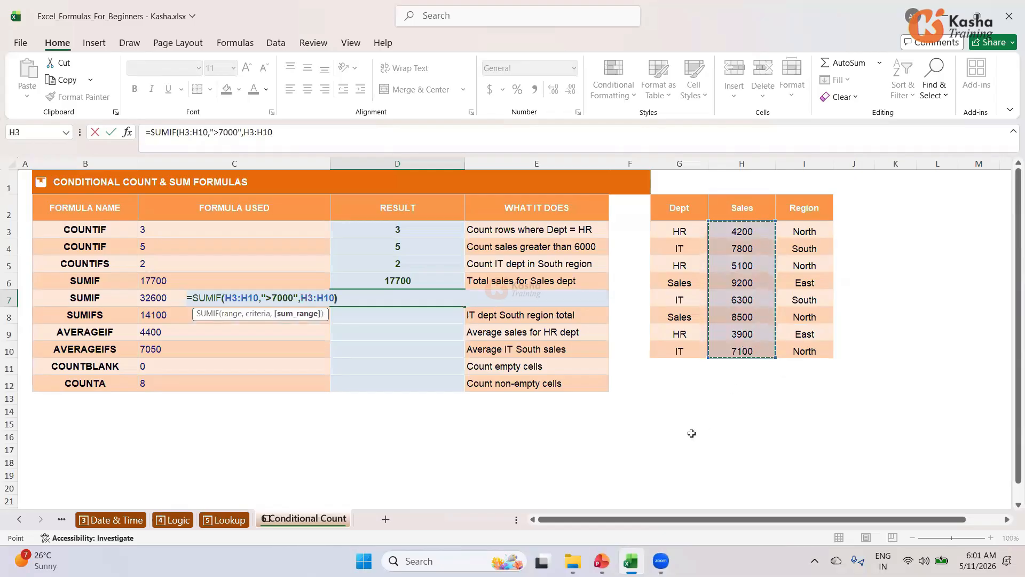
key("Return")
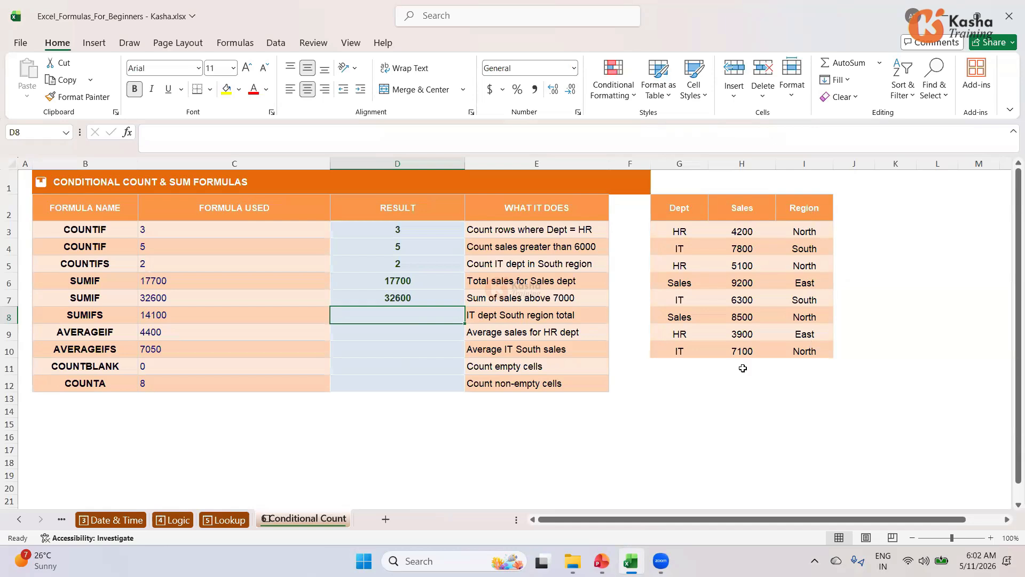
Start a SUMIFS formula in D8 with the Sales values H3:H10 as the sum range
type("=")
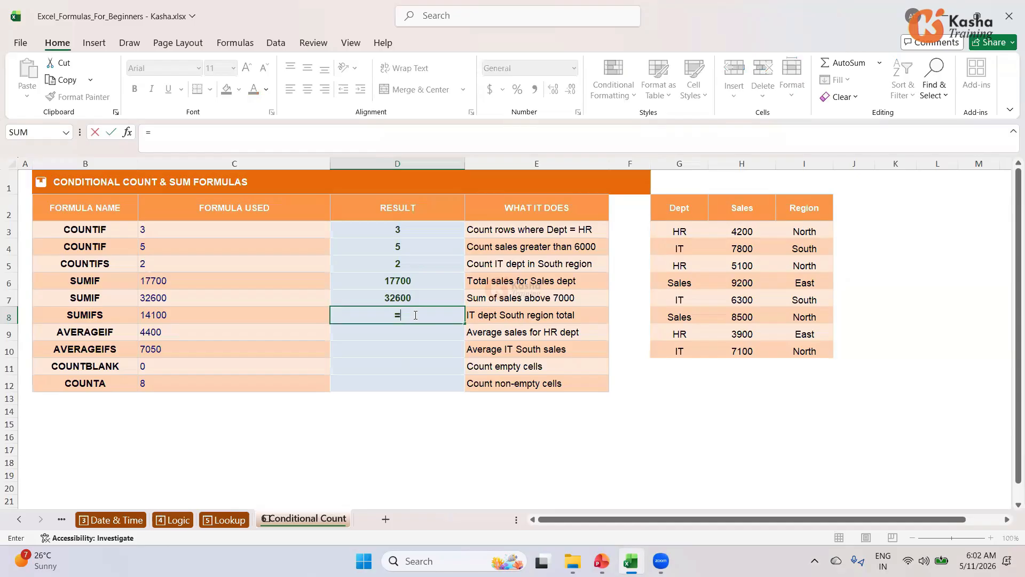
type("USM")
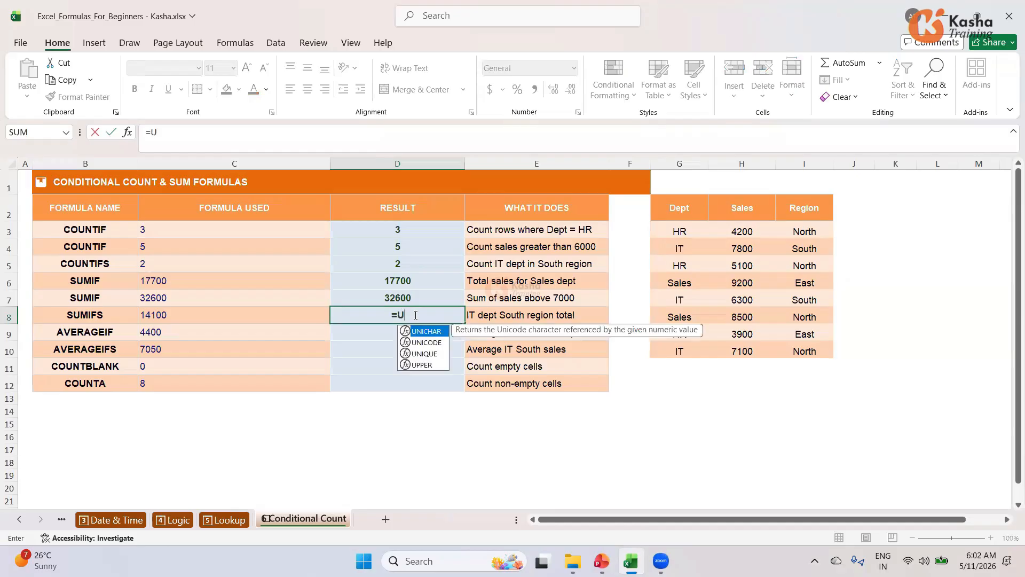
key("BackSpace")
key("BackSpace")
key("BackSpace")
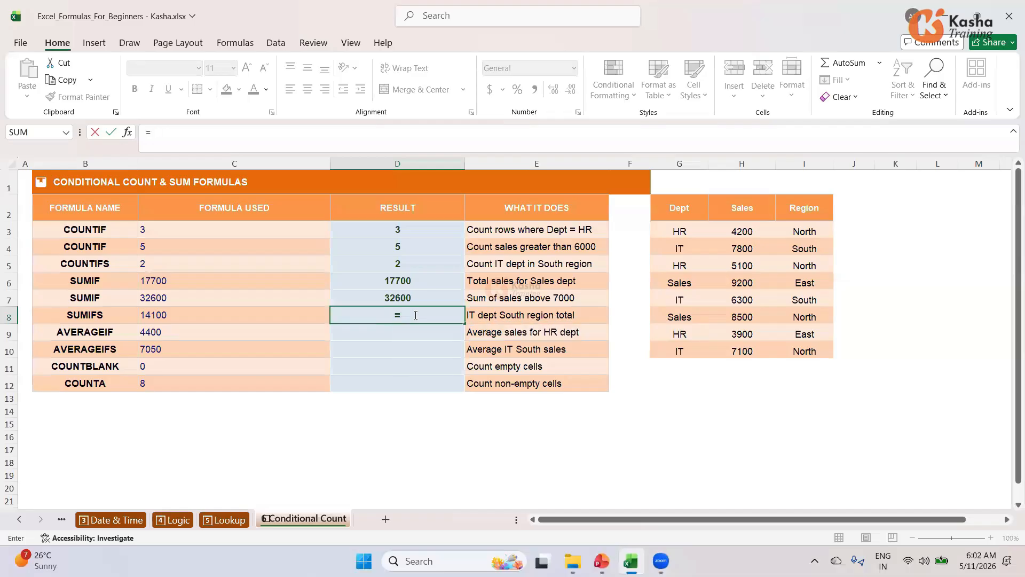
type("SUM")
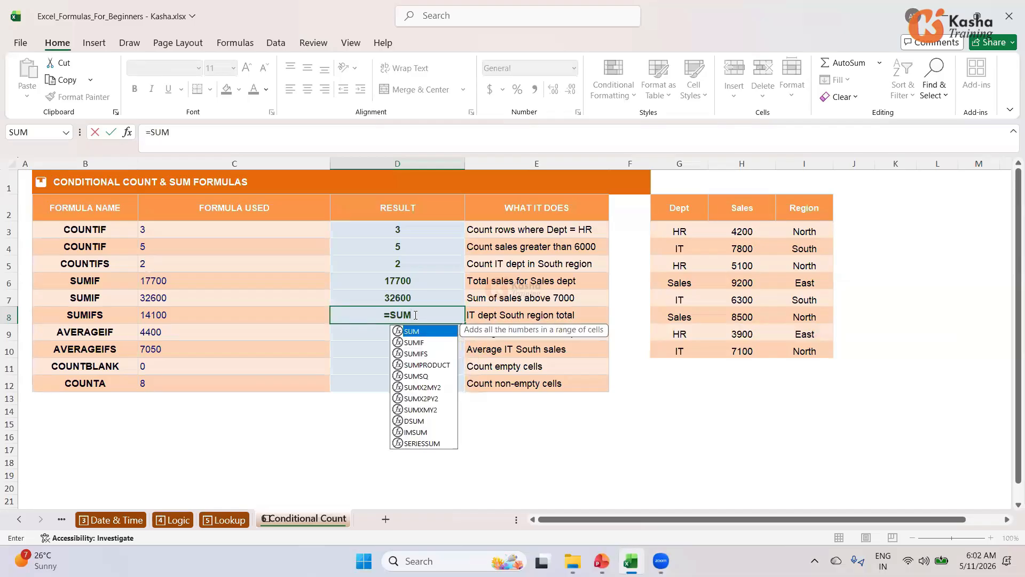
key("Down")
key("Down")
key("Tab")
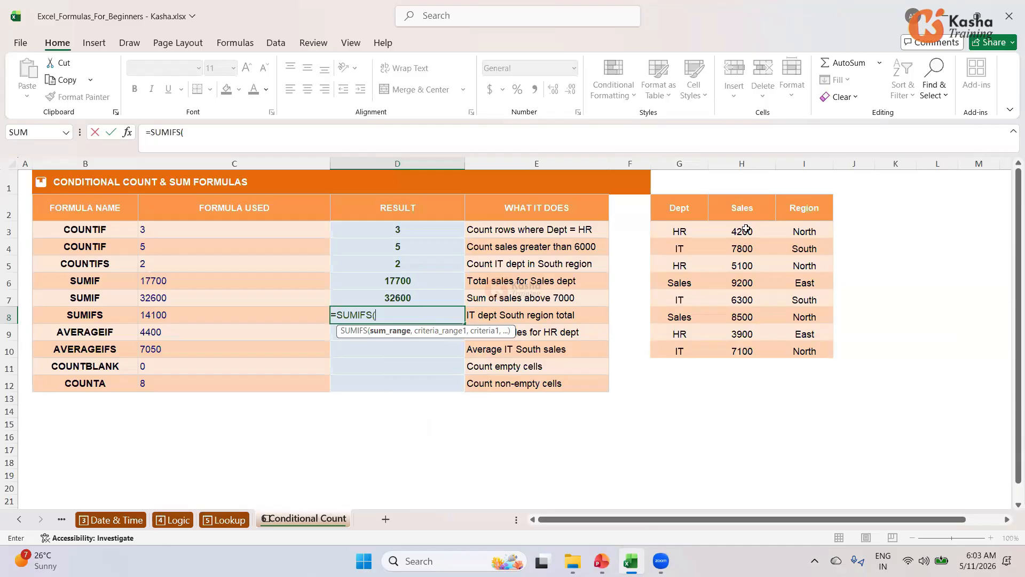
left_click_drag(746, 228, 741, 350)
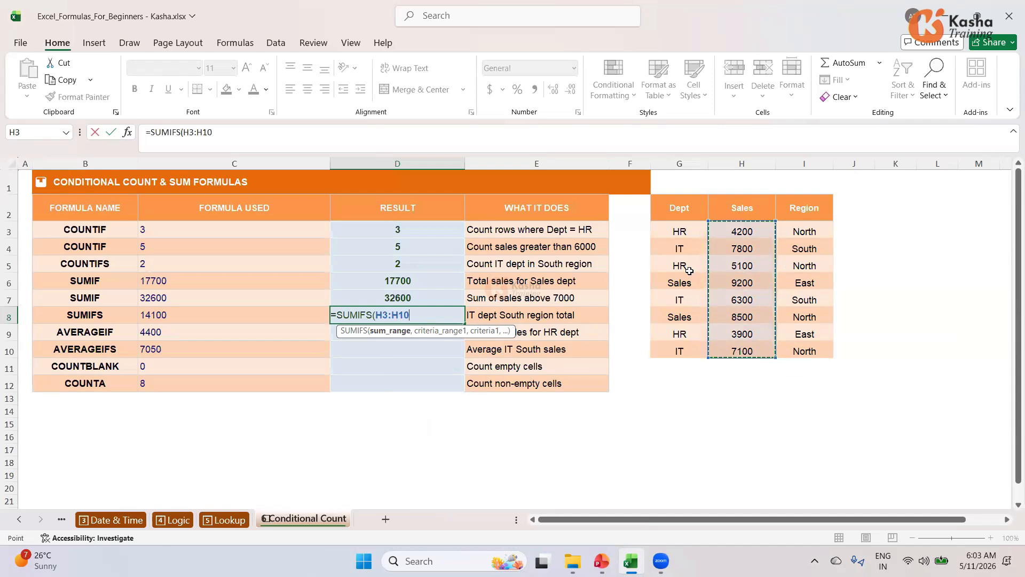
type(",")
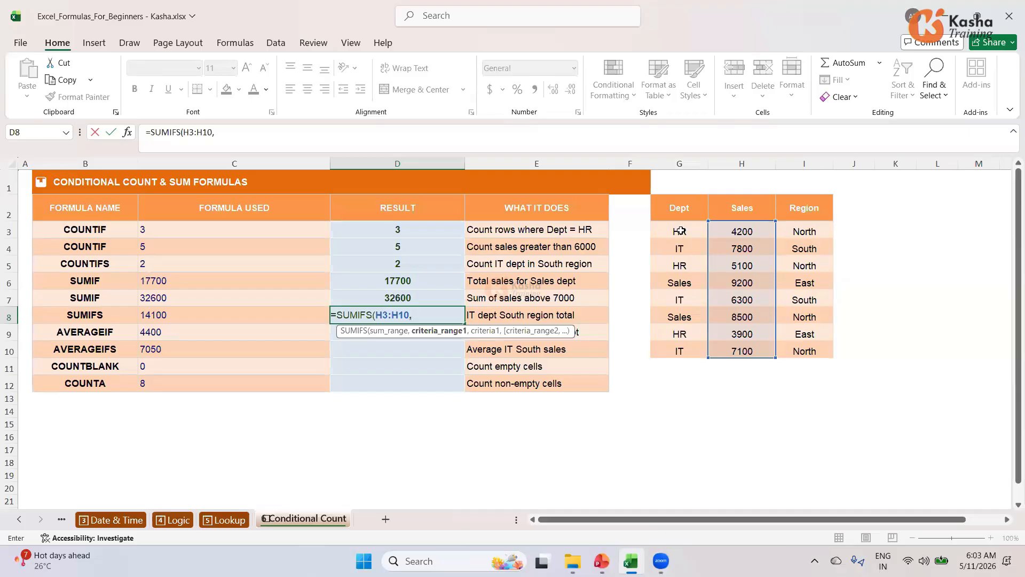
Add the Dept range G3:G10 with "IT" as the first range and criterion of the D8 SUMIFS formula
left_click_drag(680, 230, 685, 349)
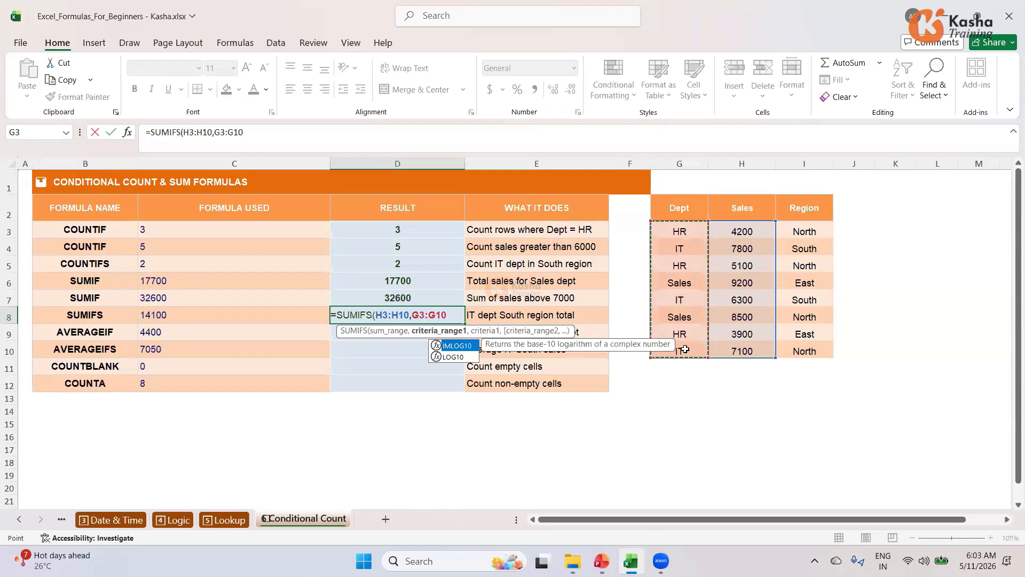
type(",\"")
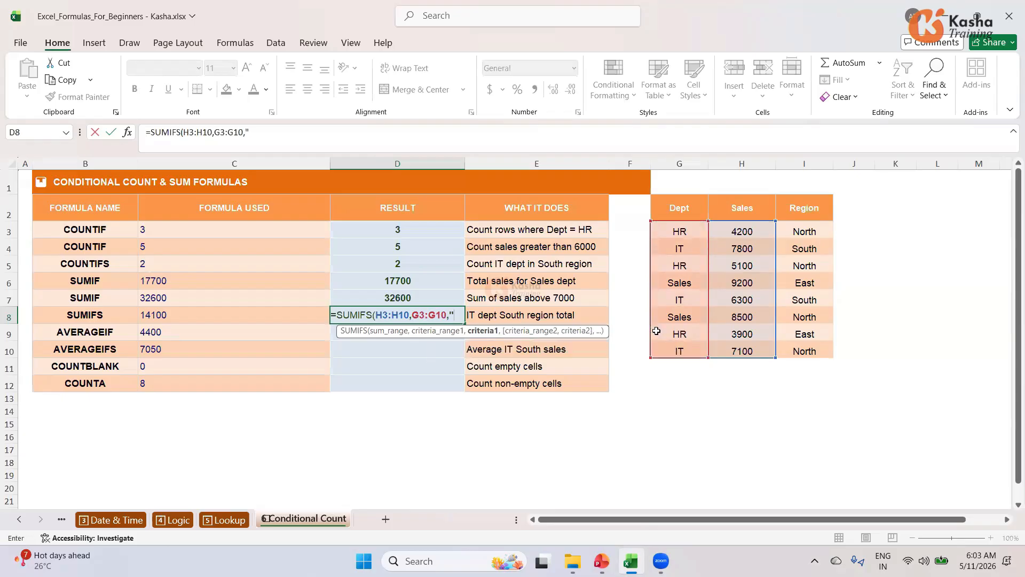
type("IT\"")
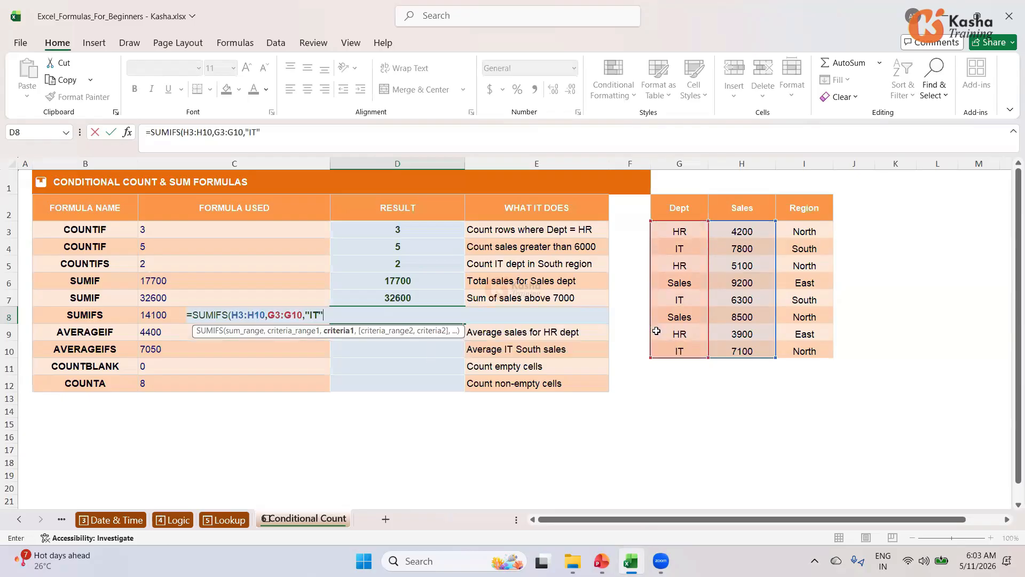
type(",")
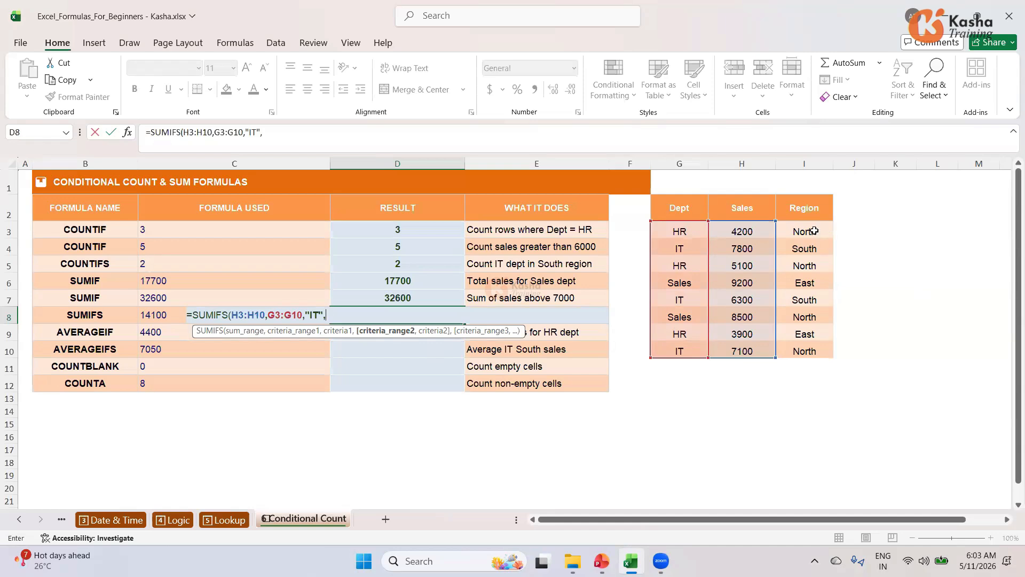
Complete the D8 SUMIFS formula with the Region range I3:I10 and "South" as the second range and criterion
left_click_drag(813, 230, 799, 350)
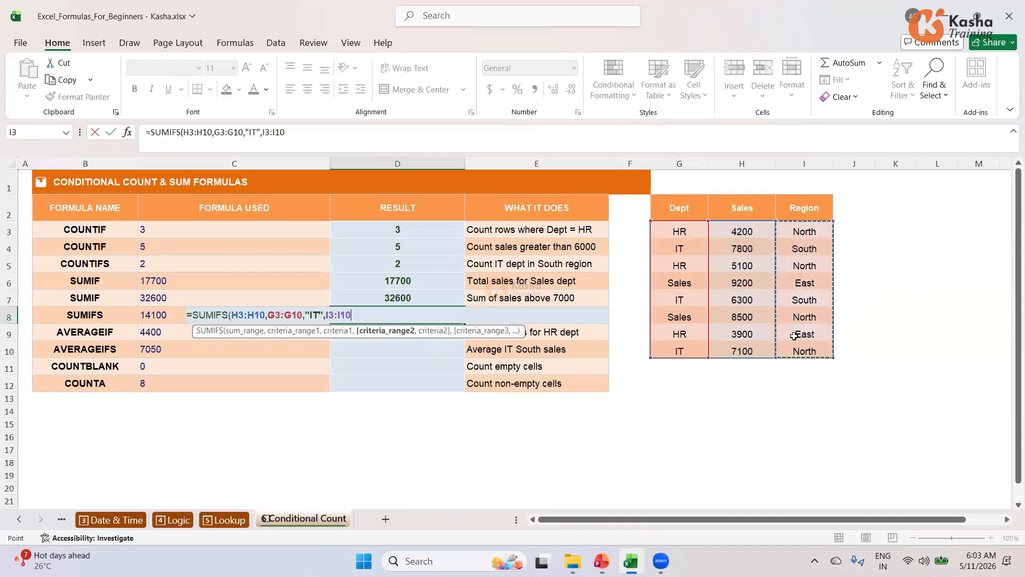
type(",")
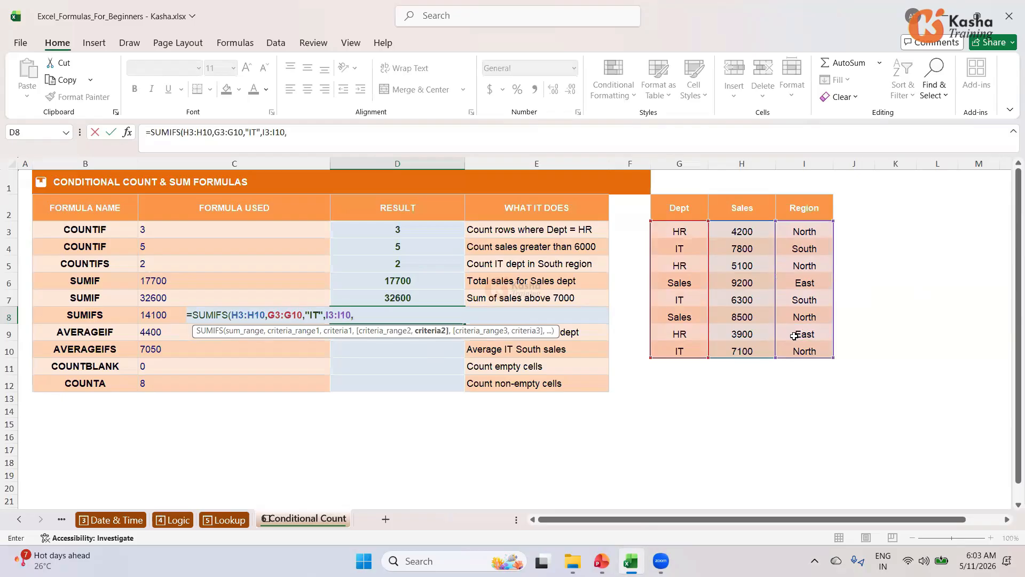
type("\"South\")")
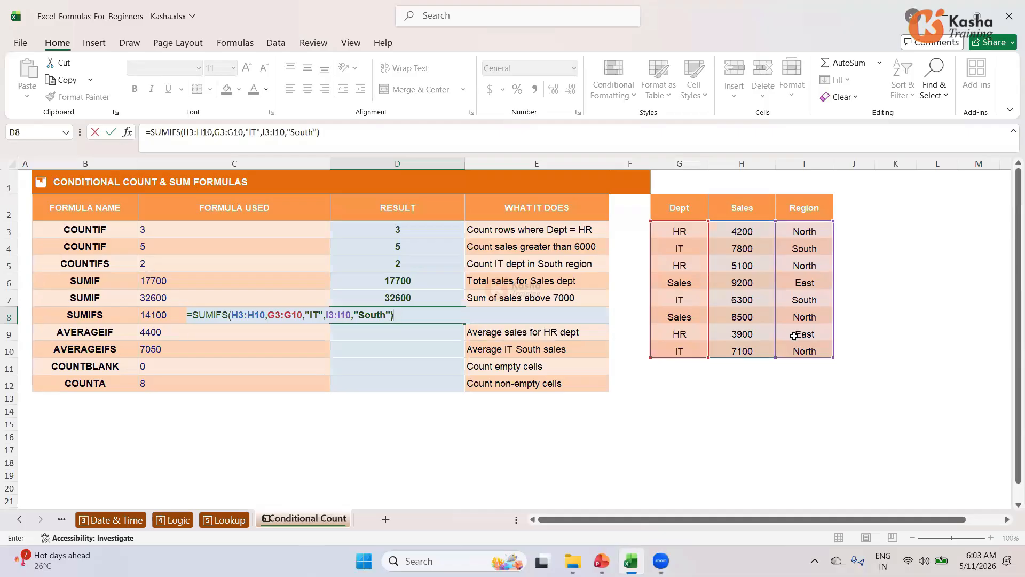
key("Return")
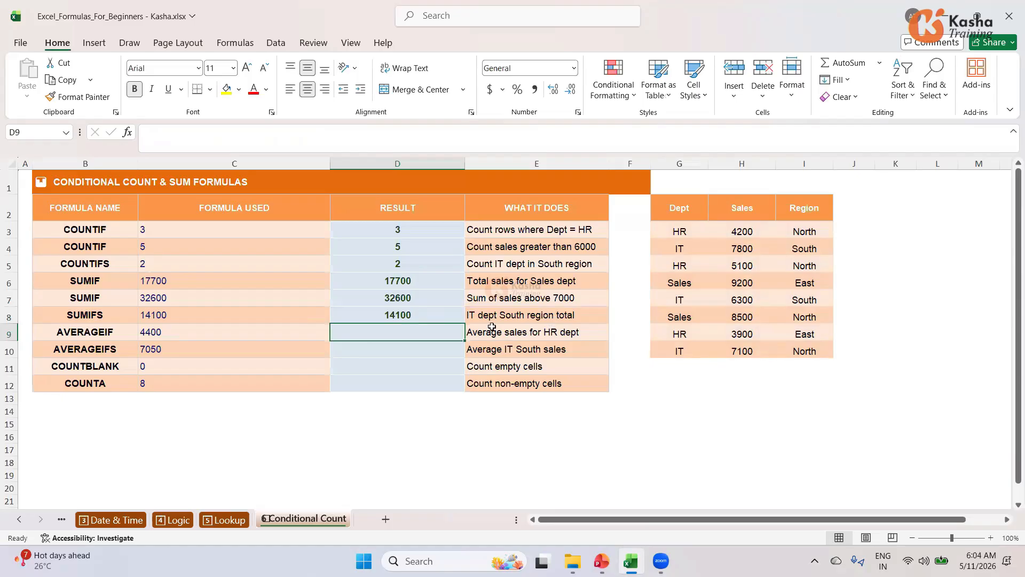
left_click(414, 315)
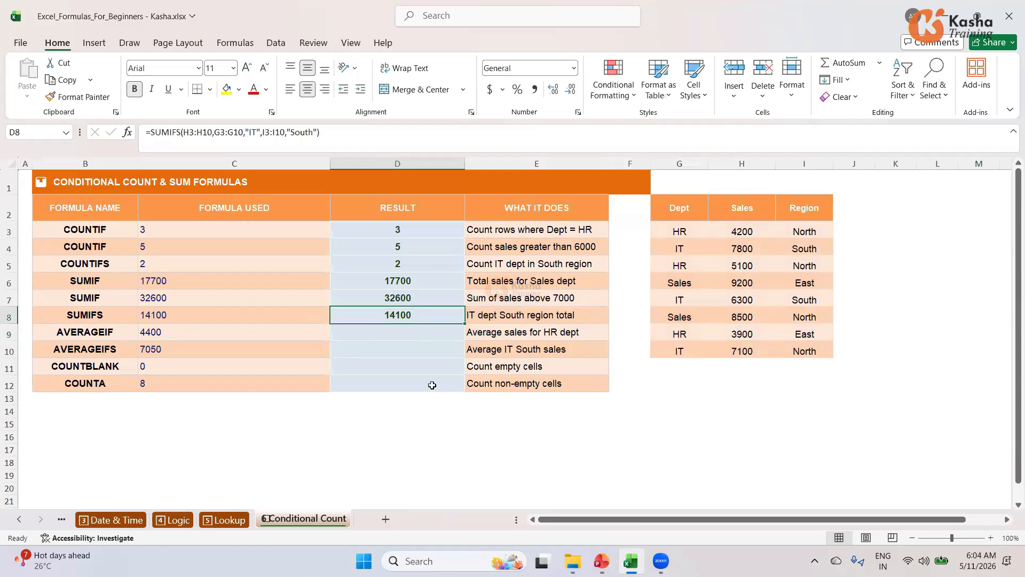
Start an AVERAGEIF formula in D9 with the Dept range G3:G10 as its criteria range
left_click(419, 327)
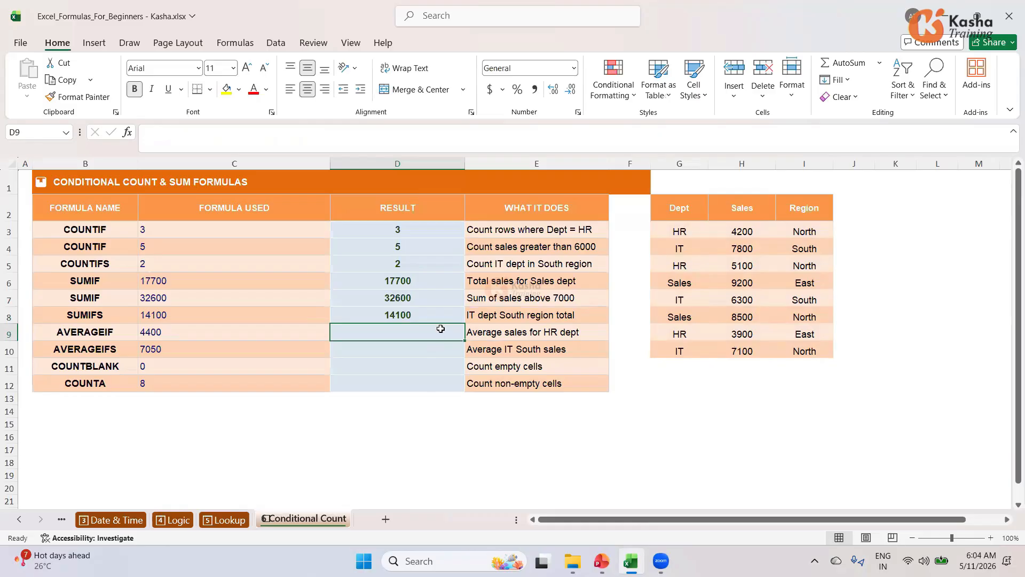
type("=")
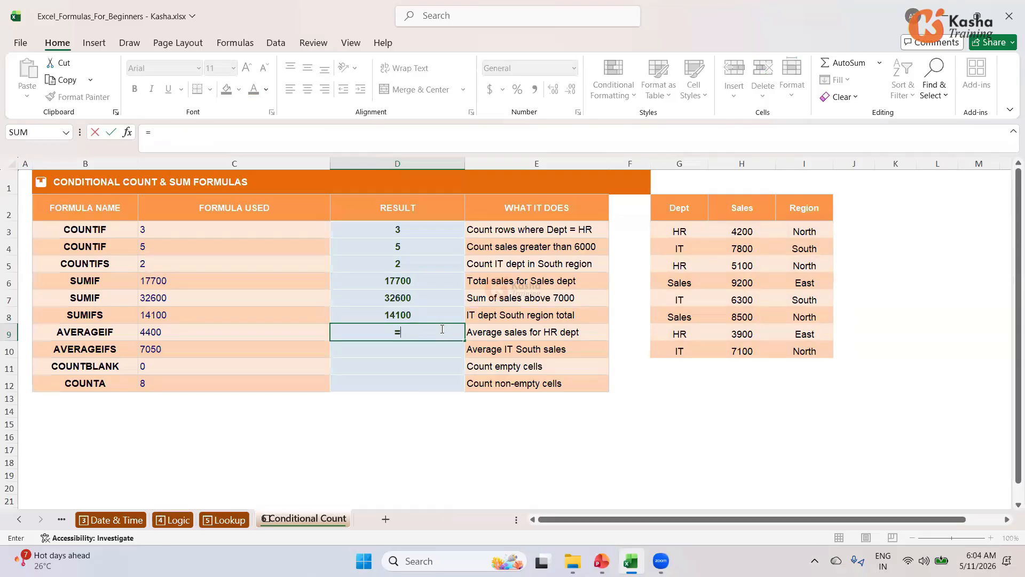
type("AV")
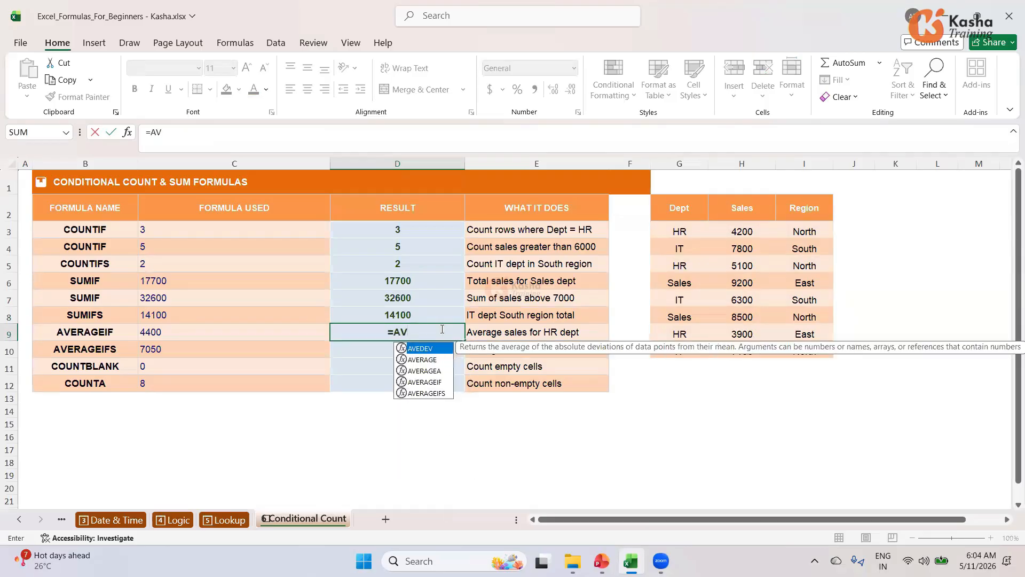
key("Down")
key("Down")
key("Down")
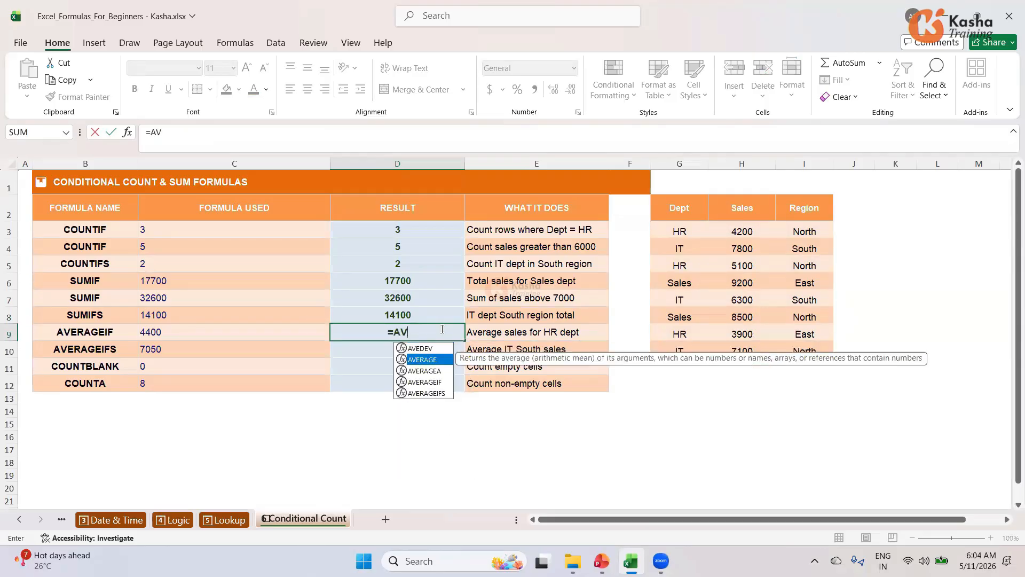
key("Tab")
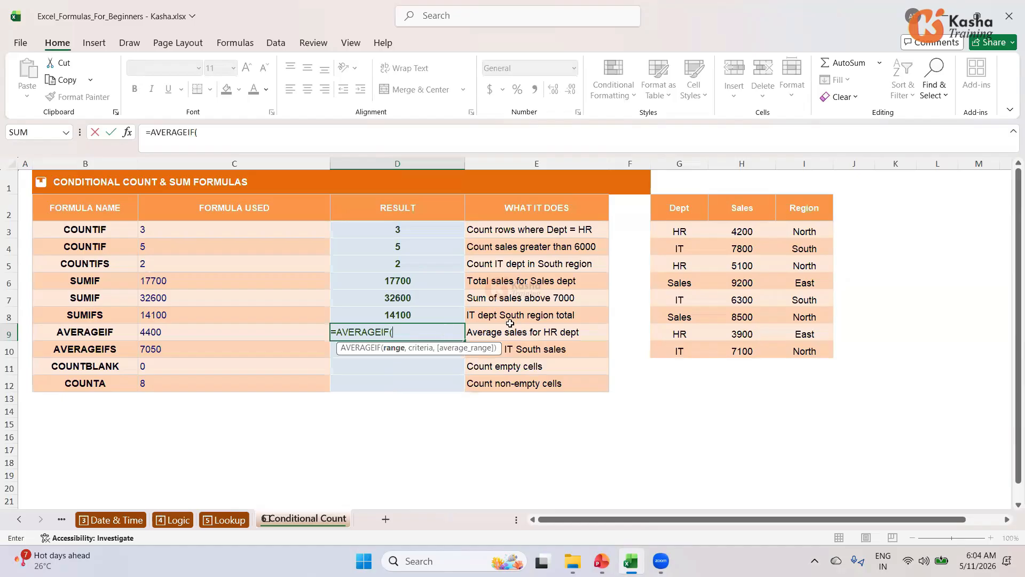
left_click_drag(677, 232, 683, 348)
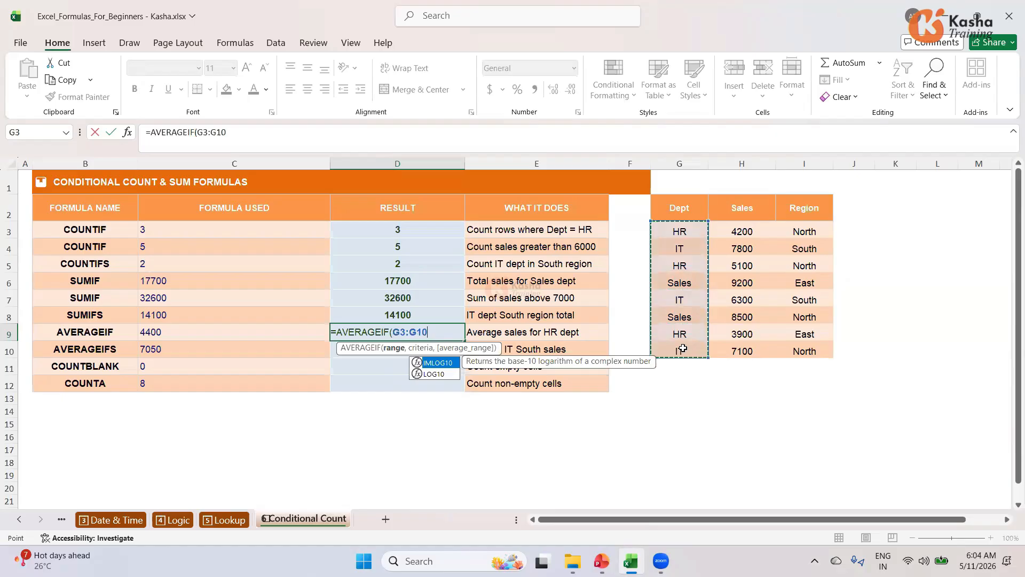
type(",")
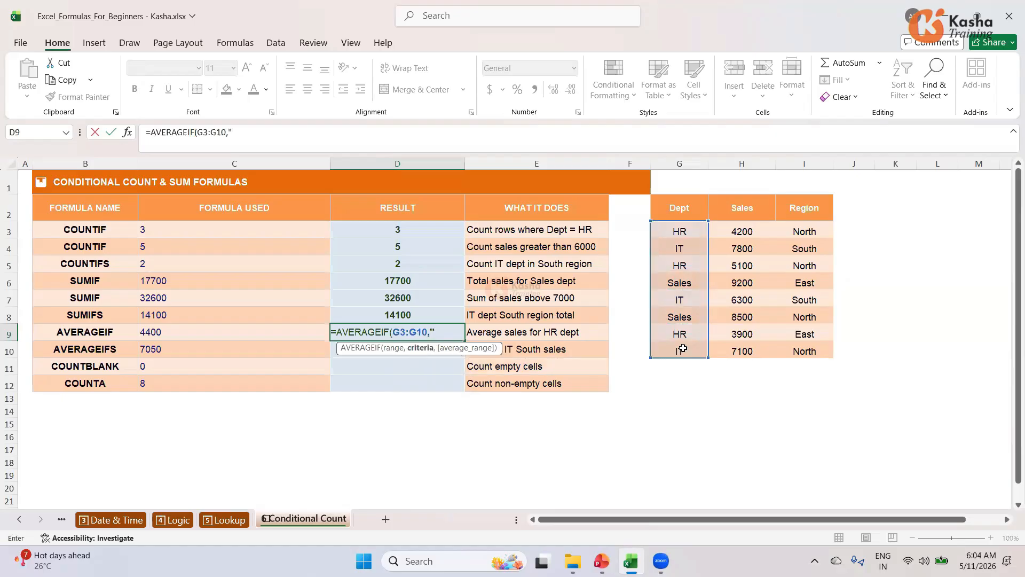
Complete the D9 AVERAGEIF formula with "HR" as the criterion and the Sales values H3:H10 as the average range
type("\"HR\",")
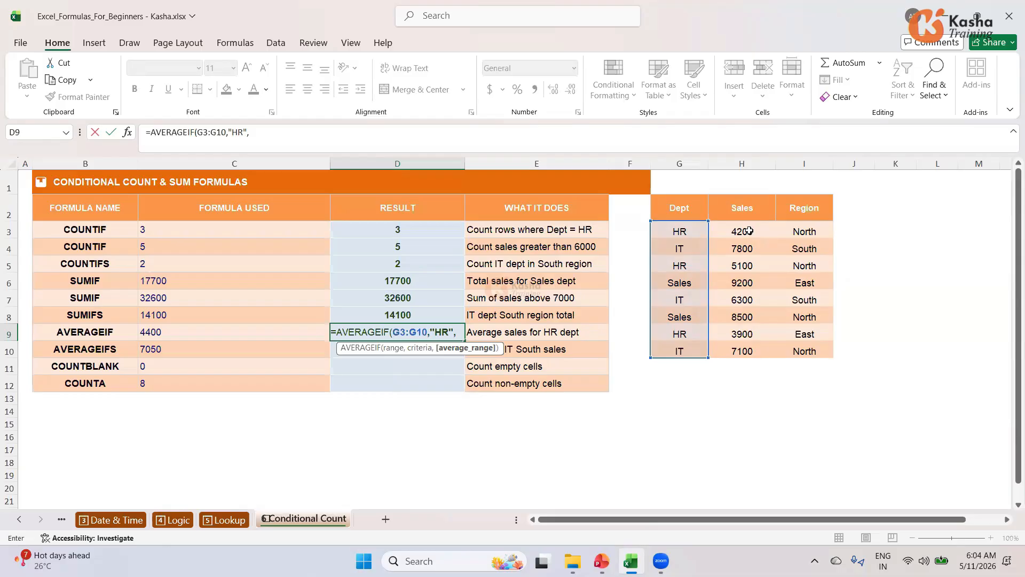
left_click_drag(749, 231, 745, 348)
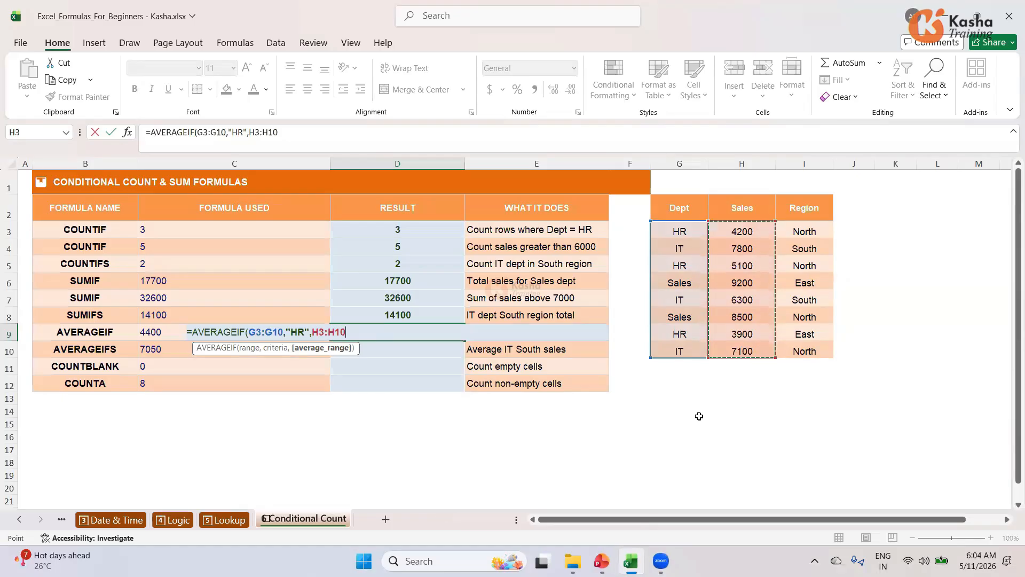
type(")")
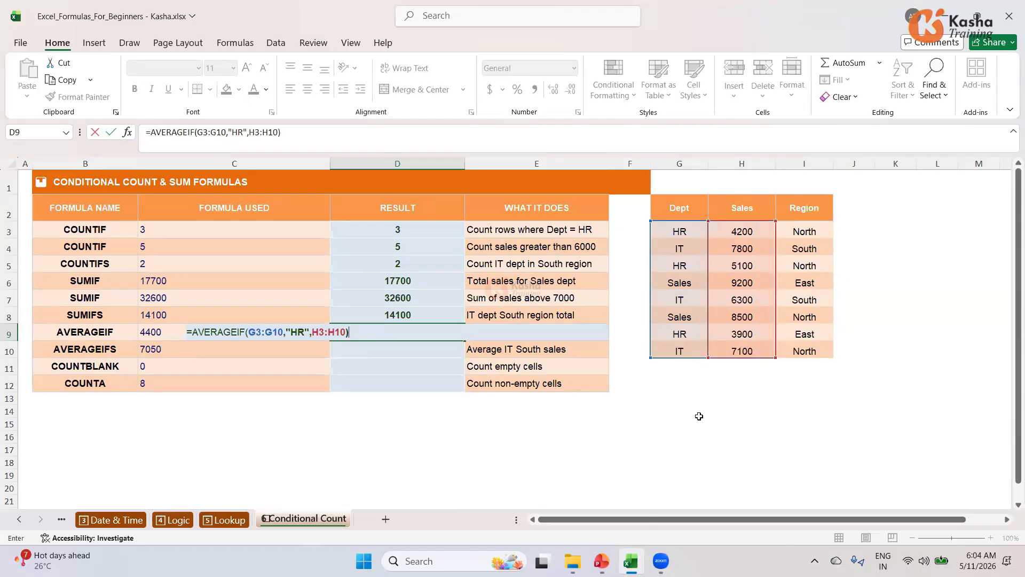
key("Return")
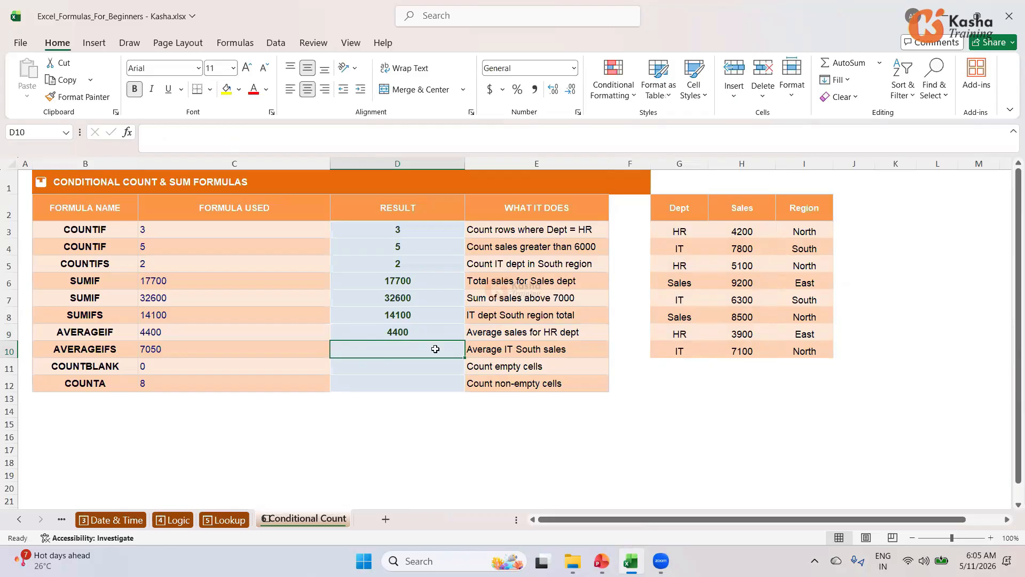
Start an AVERAGEIFS formula in D10 with the Sales values H3:H10 as the average range
type("=")
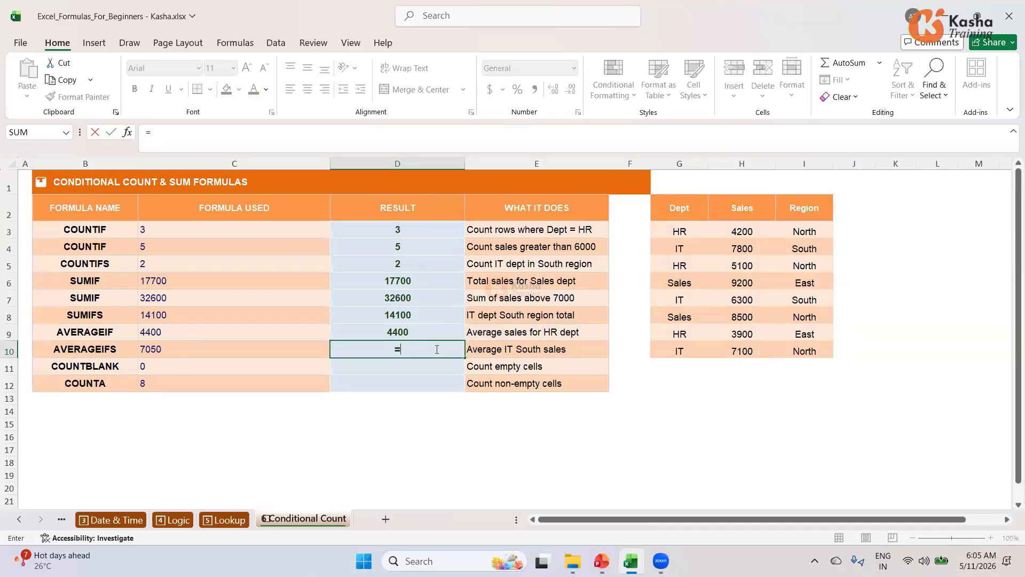
type("AV")
key("Down")
key("Down")
key("Down")
key("Down")
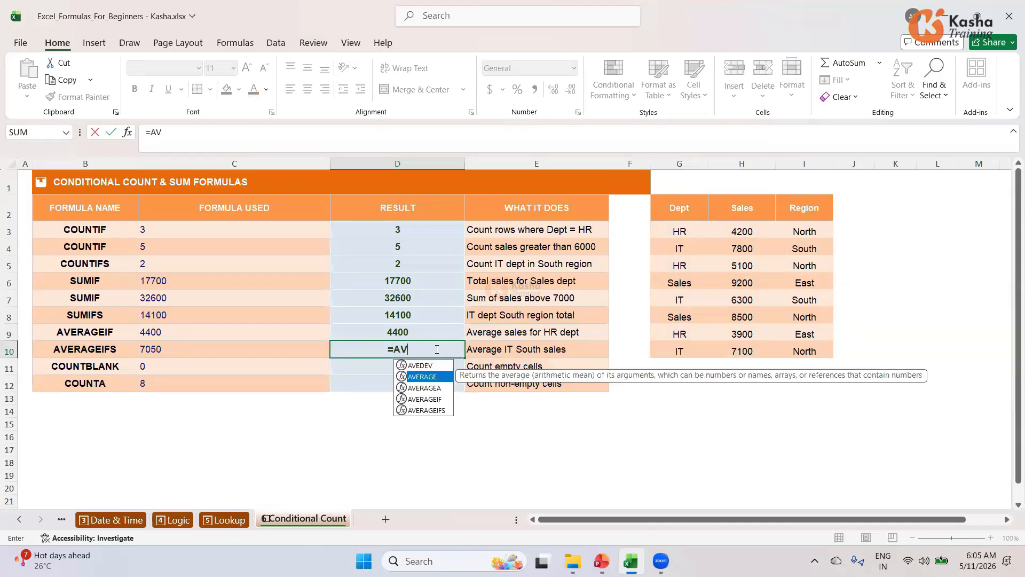
key("Tab")
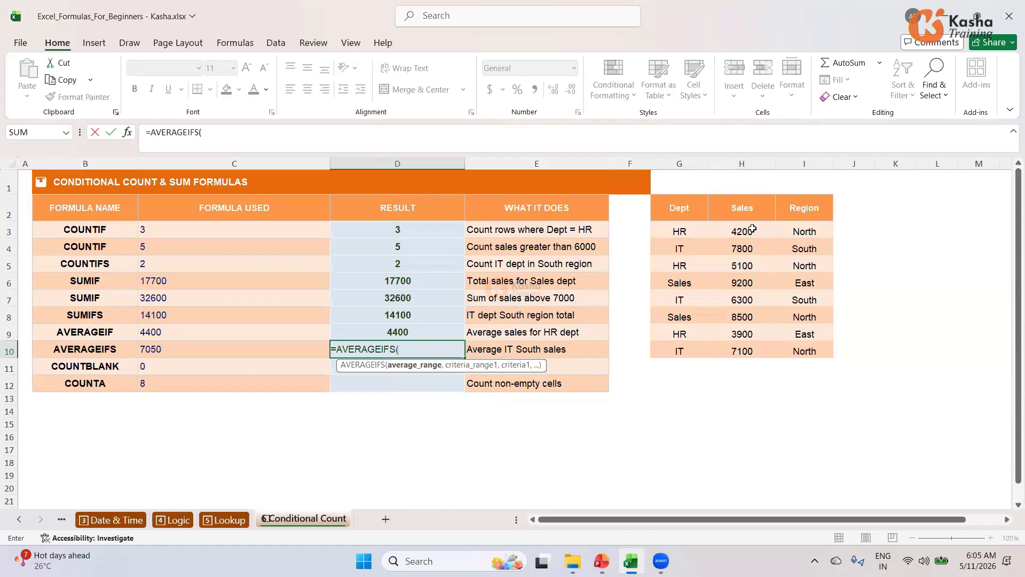
left_click_drag(752, 229, 741, 357)
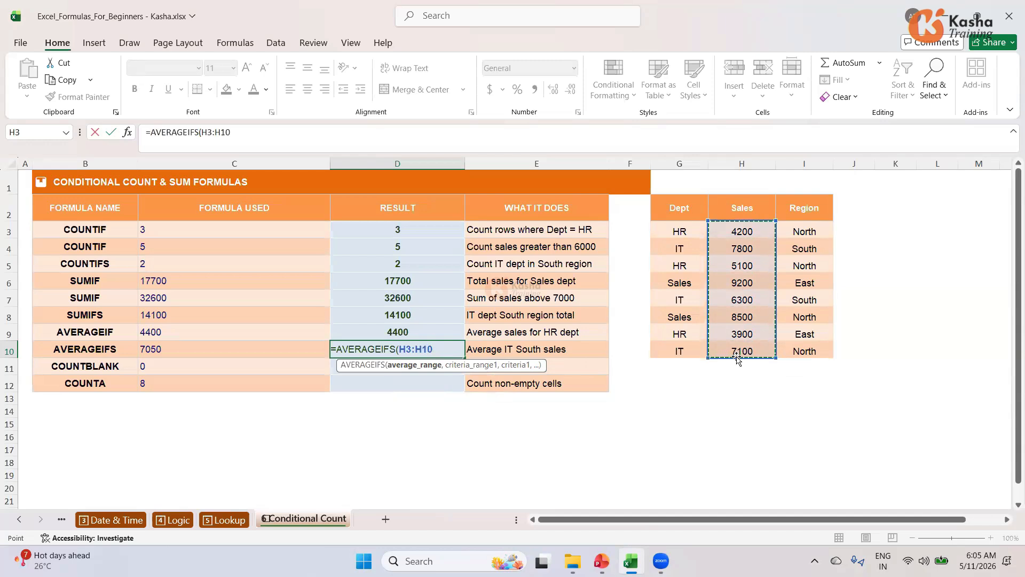
type(",")
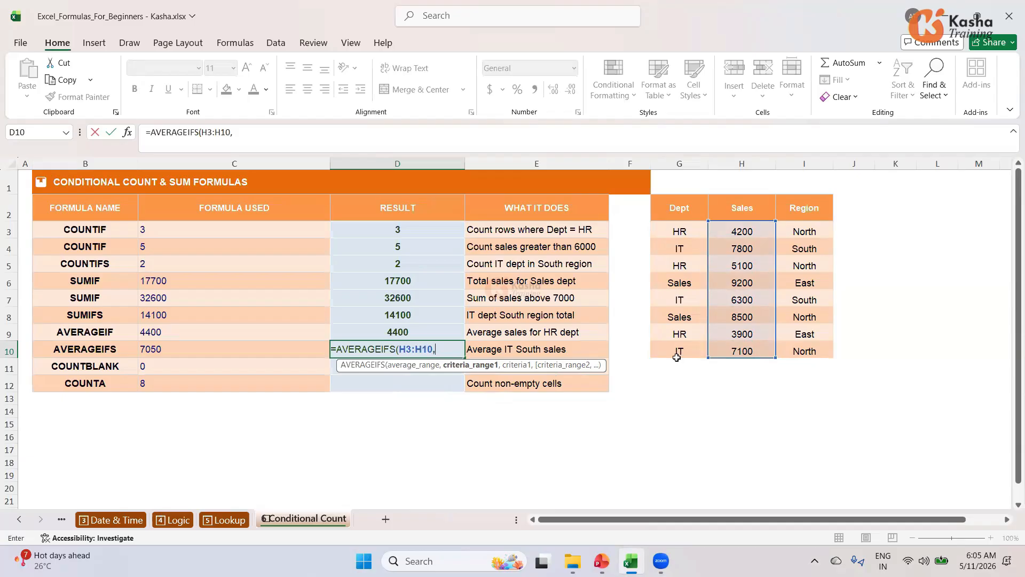
Add the Dept range G3:G10 with "IT" as the first range and criterion of the D10 AVERAGEIFS formula
left_click_drag(690, 231, 690, 329)
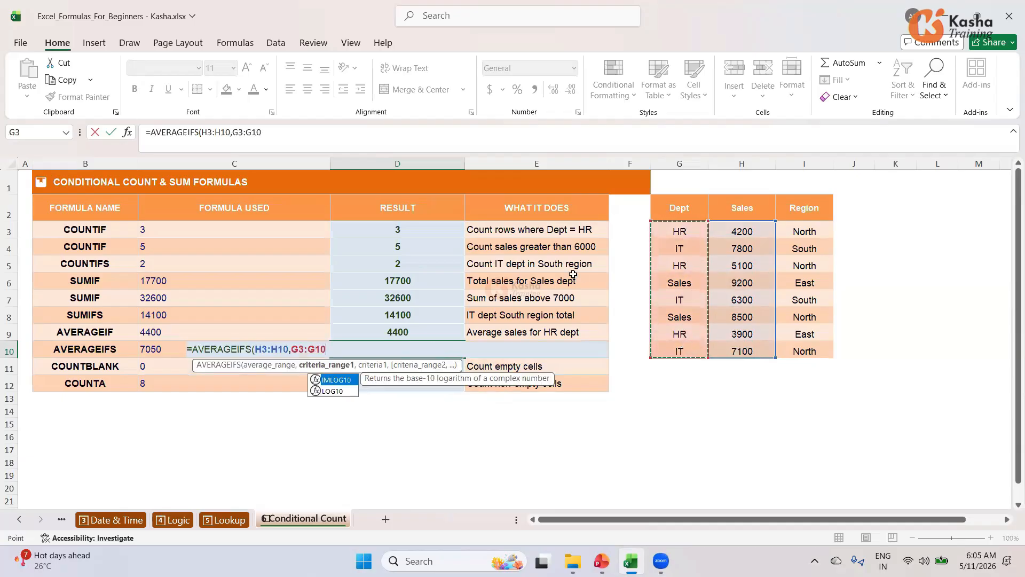
type(",")
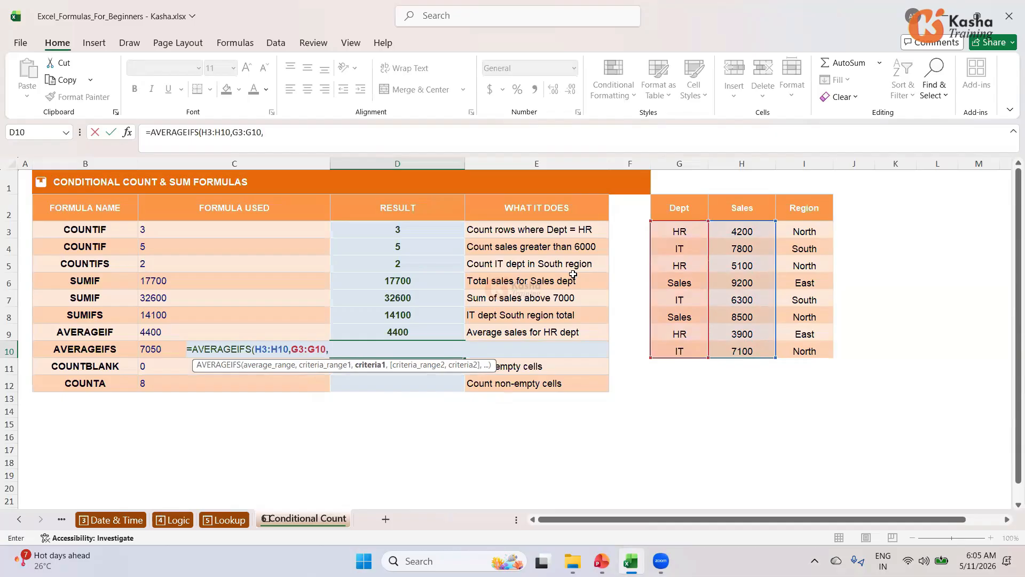
type("\"IT\",")
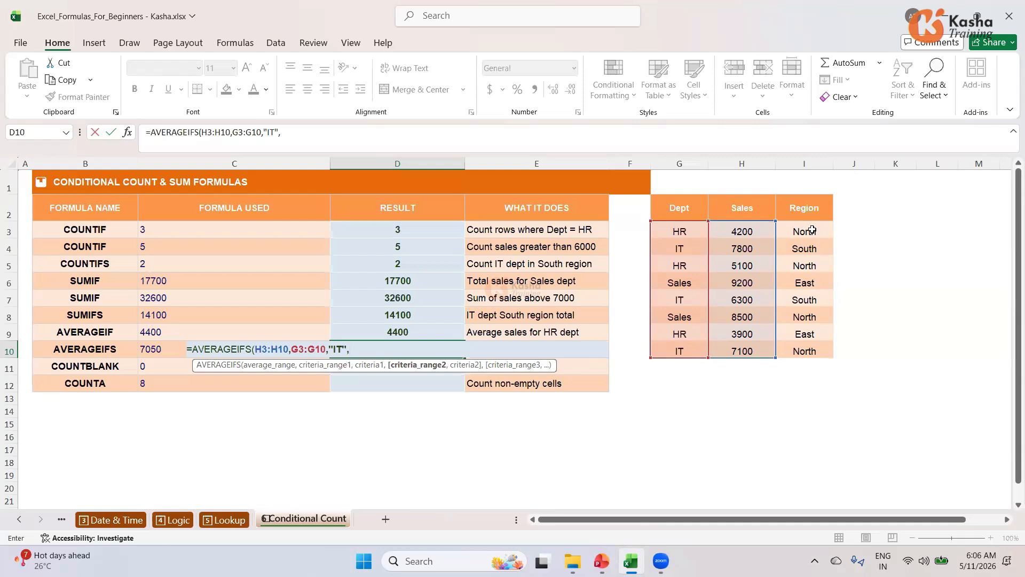
Complete the D10 AVERAGEIFS formula with the Region range I3:I10 and "South" as the second range and criterion
left_click_drag(811, 230, 810, 340)
type(",")
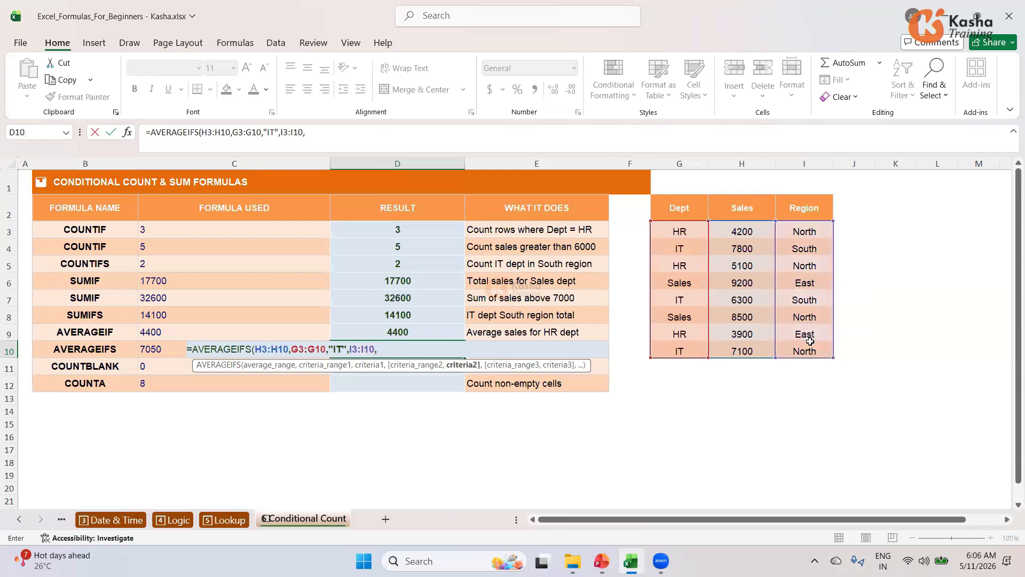
type("\"South\")")
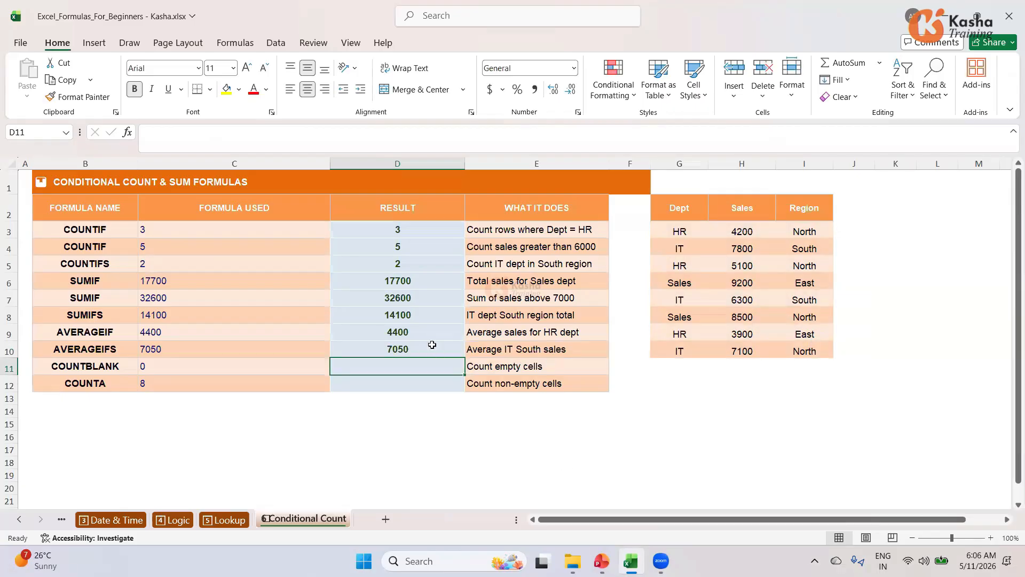
left_click(432, 344)
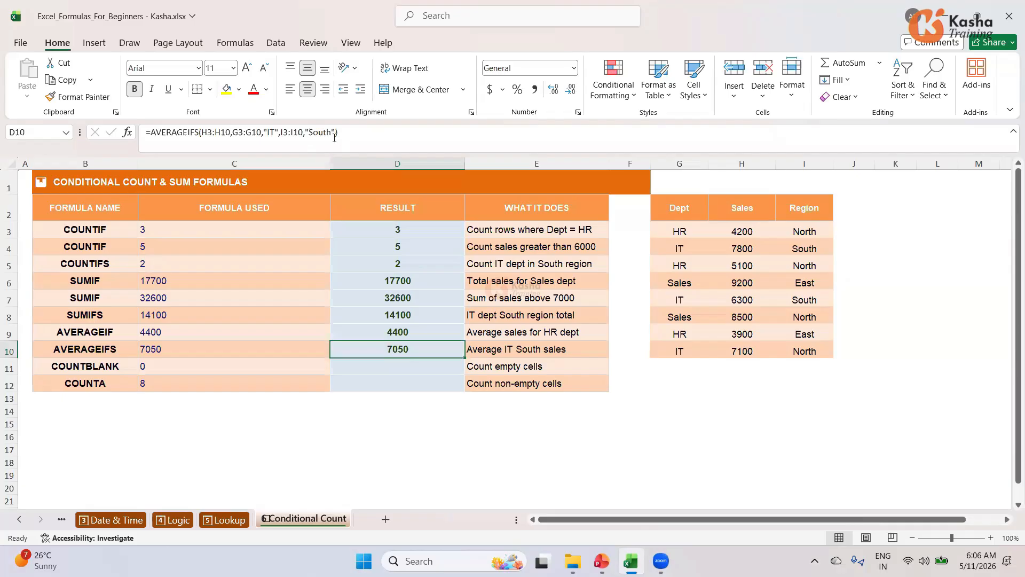
Enter a COUNTBLANK formula in D11 that counts the empty cells in the Dept range G3:G10
left_click(413, 363)
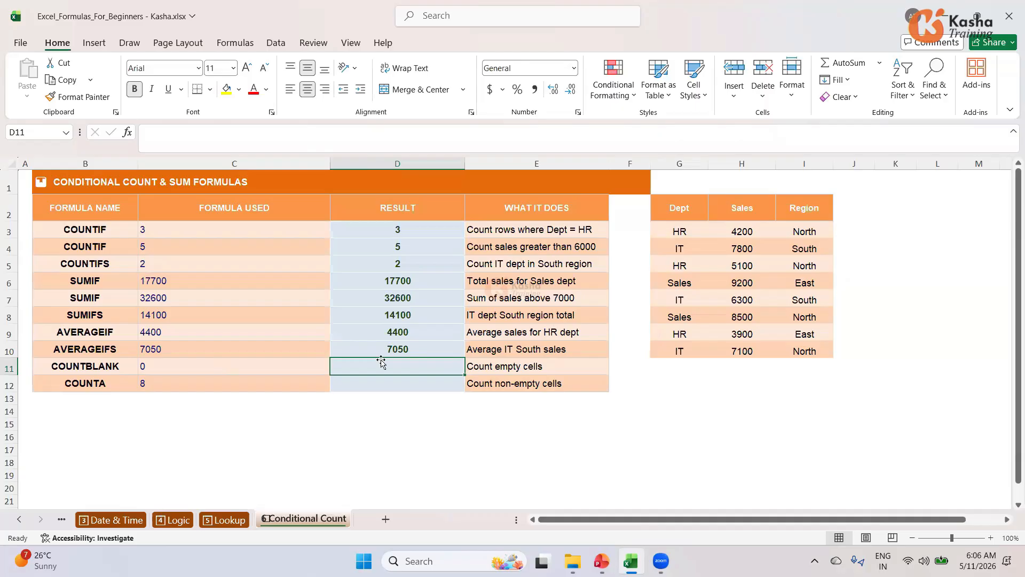
type("=")
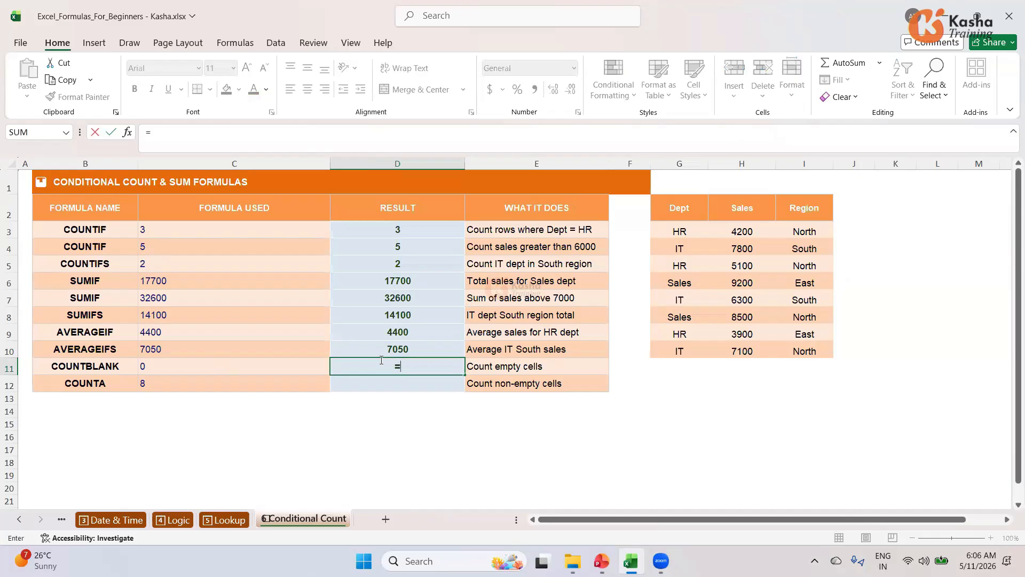
type("COUNT")
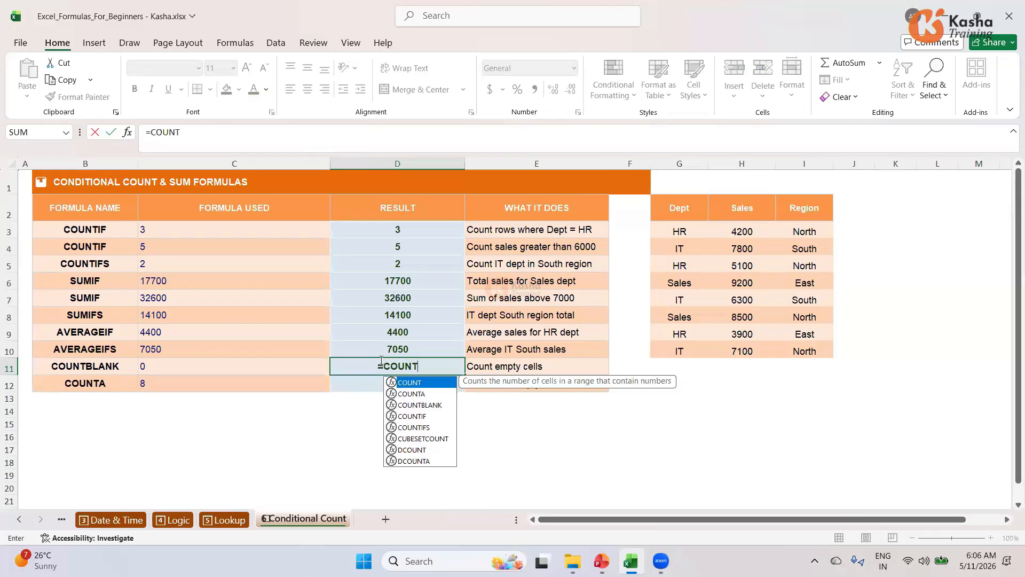
key("Down")
key("Down")
key("Tab")
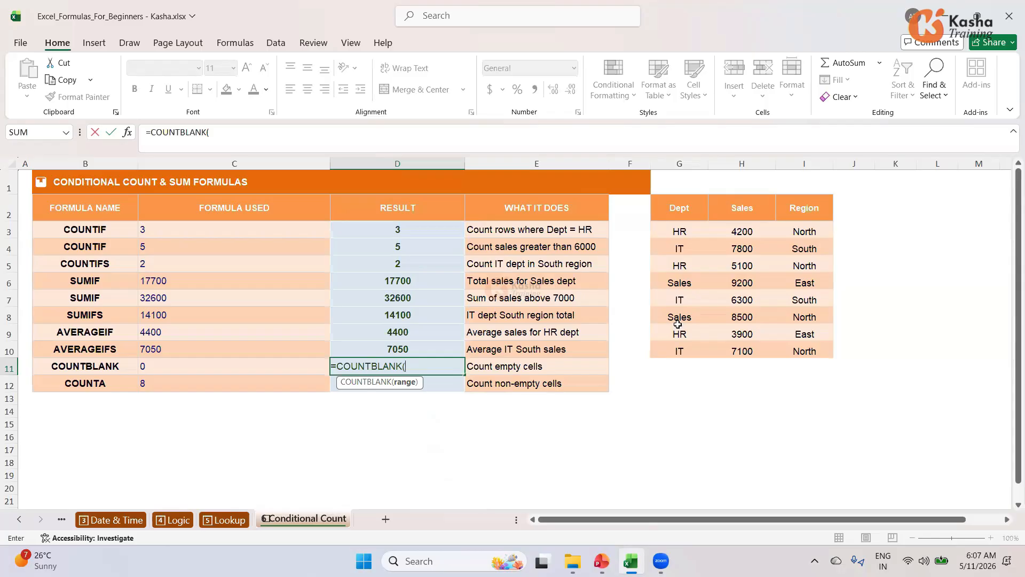
left_click_drag(686, 230, 675, 340)
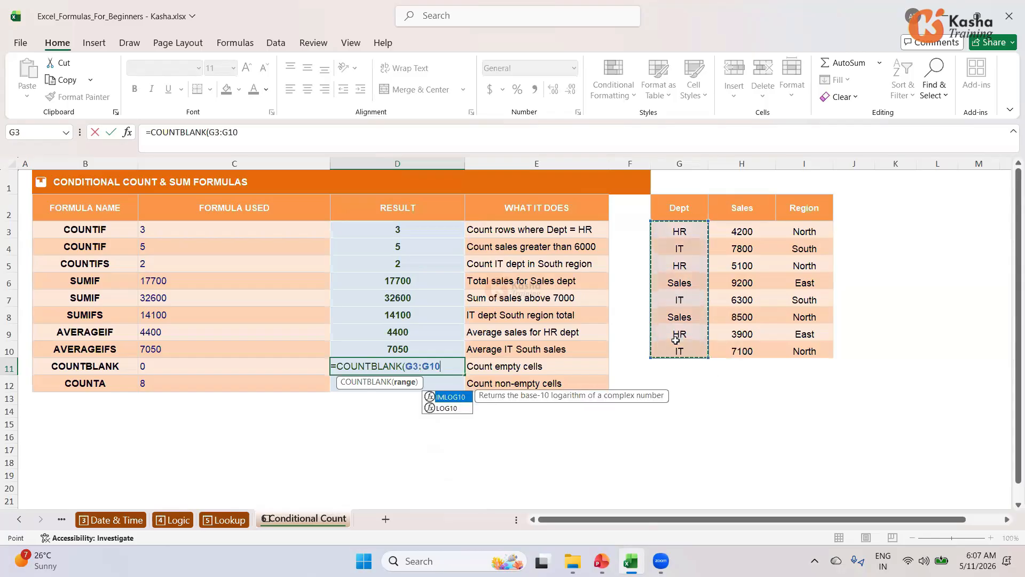
type(")")
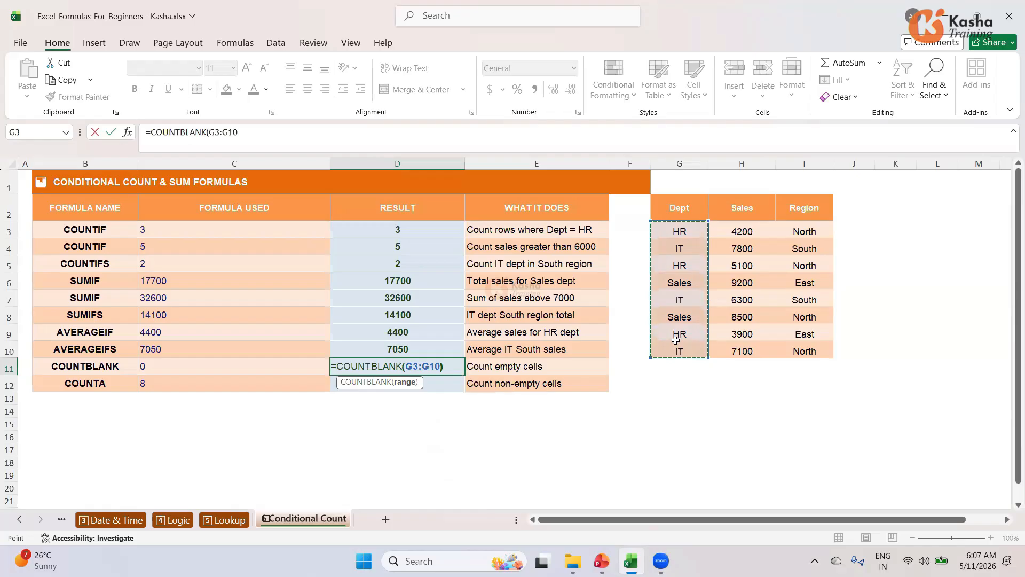
key("Return")
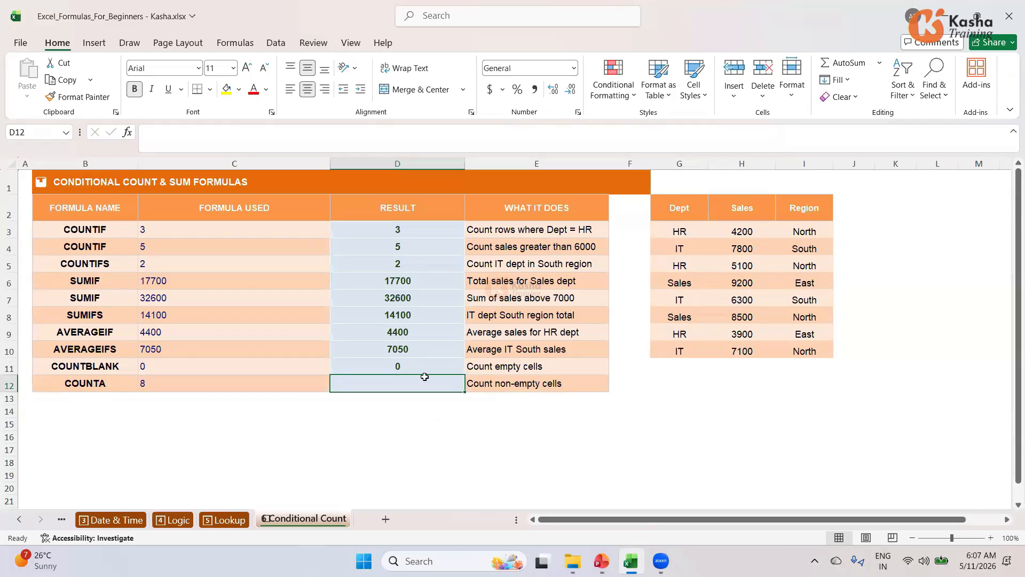
Enter a COUNTA formula in D12 that counts the non-empty cells in the Dept range G3:G10
double_click(399, 382)
type("=")
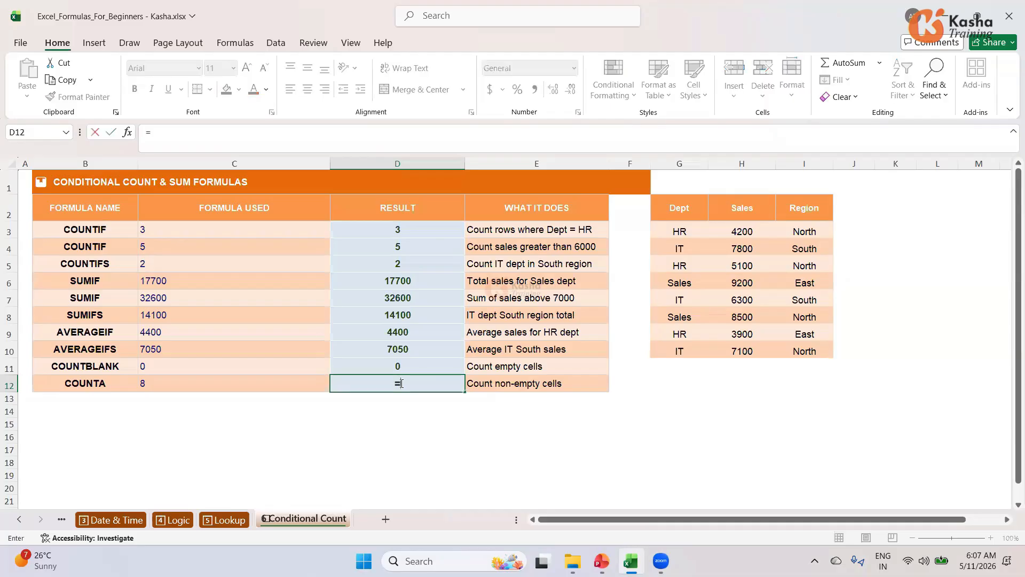
type("COUNT")
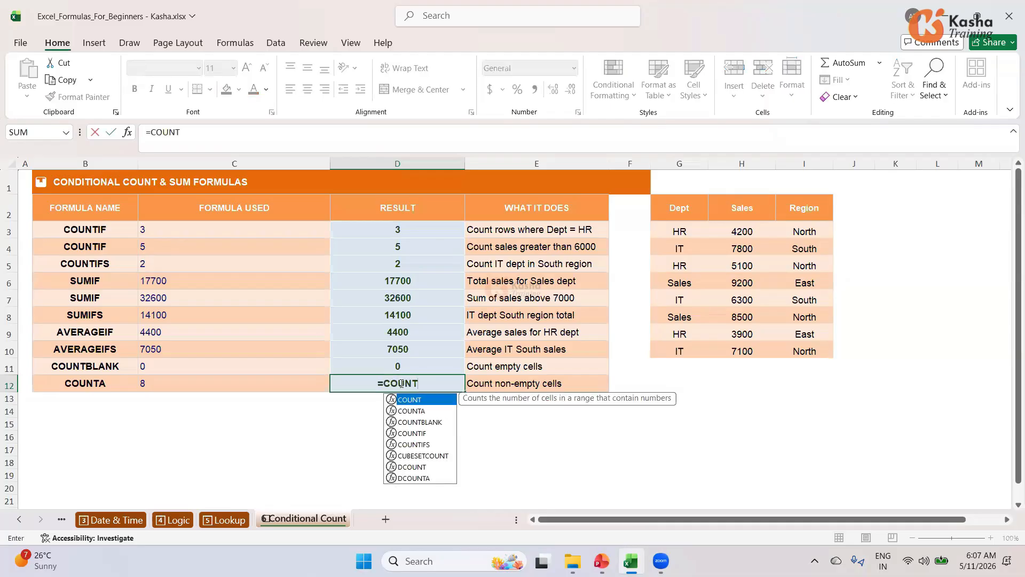
key("Down")
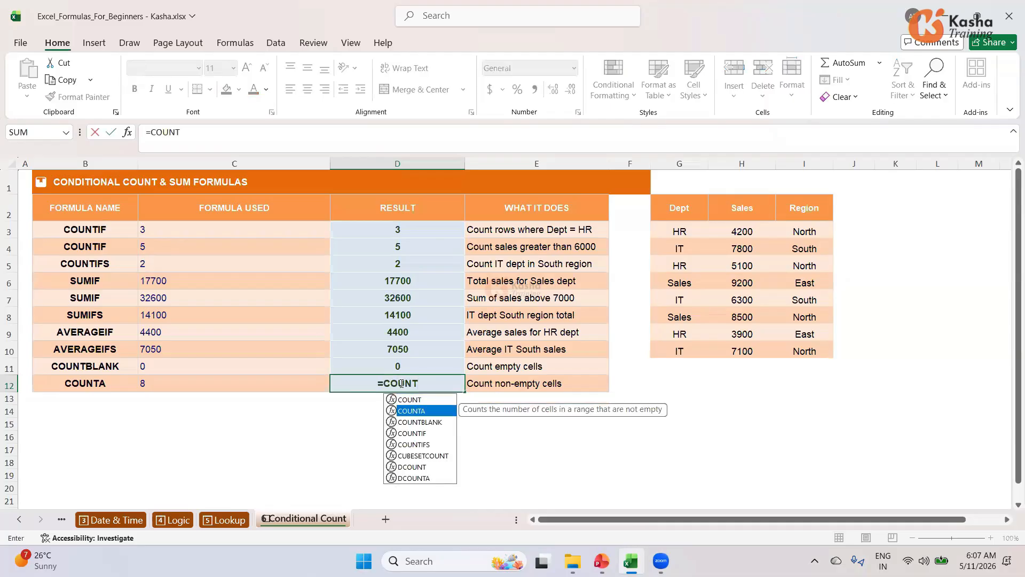
key("Tab")
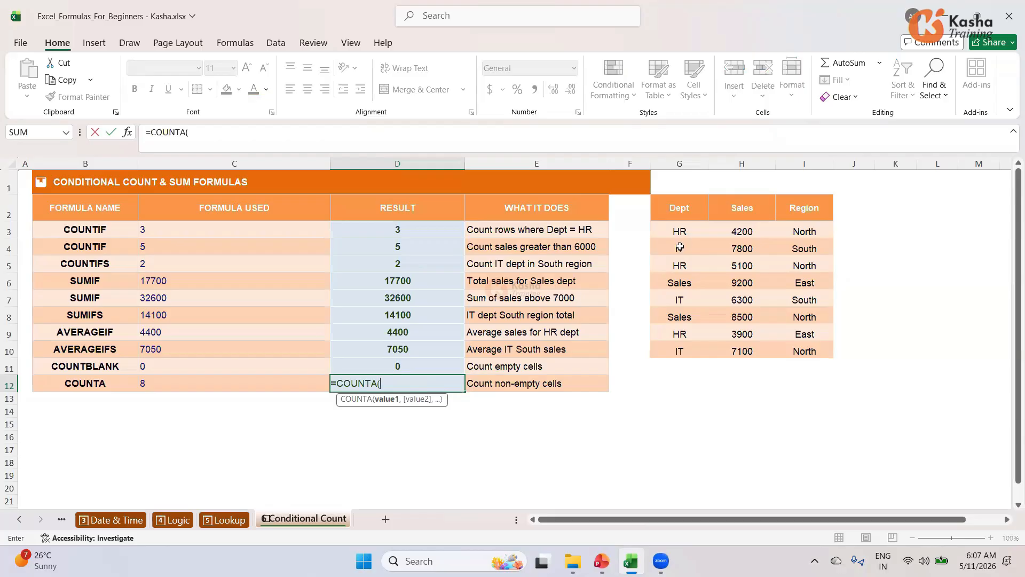
left_click_drag(679, 231, 667, 348)
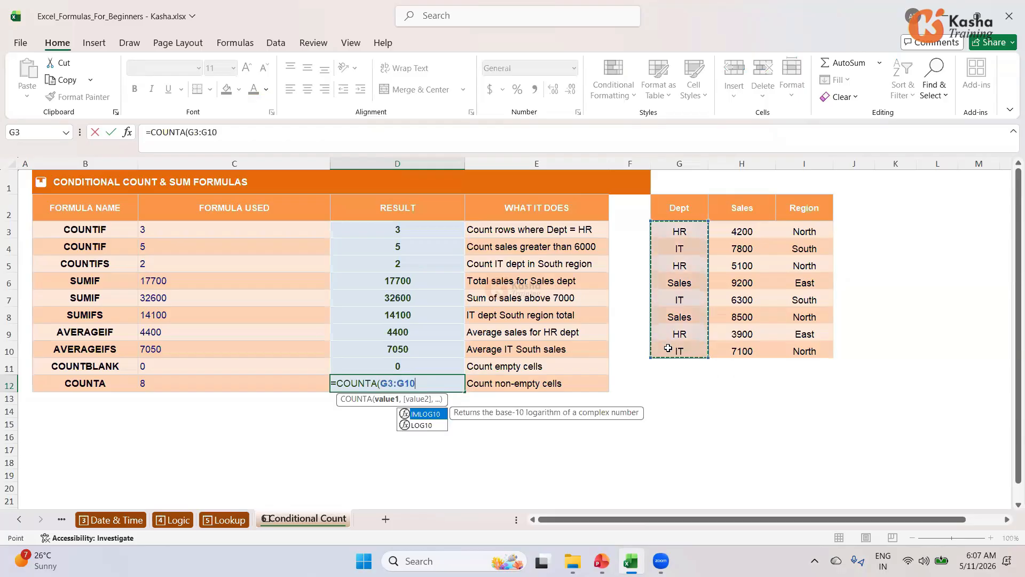
key("Return")
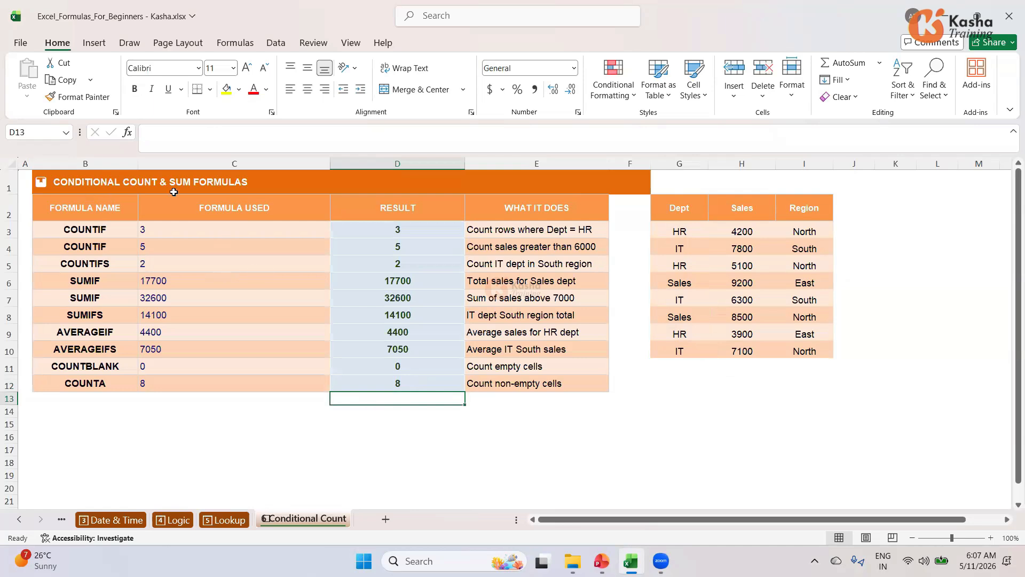
left_click(471, 416)
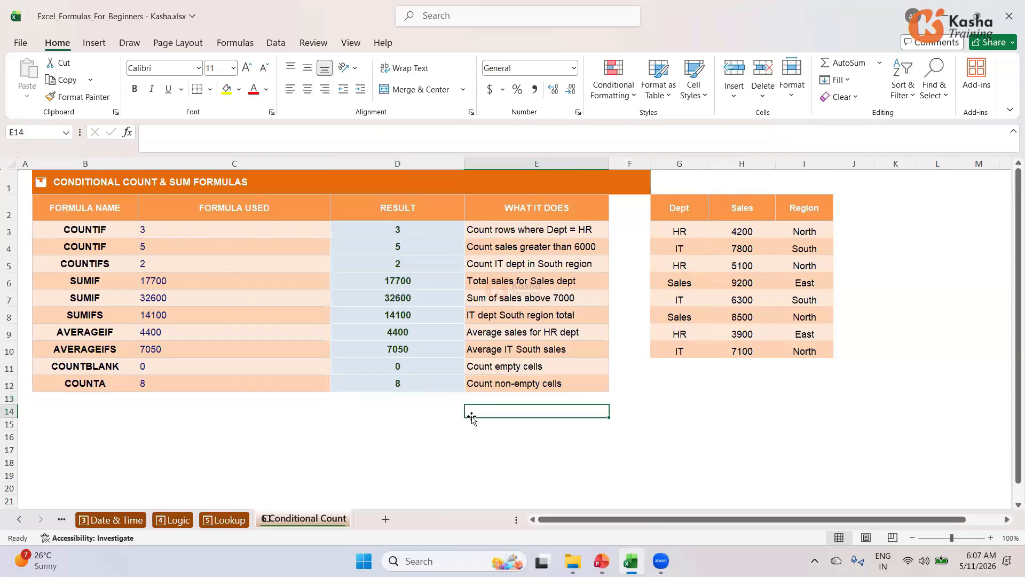